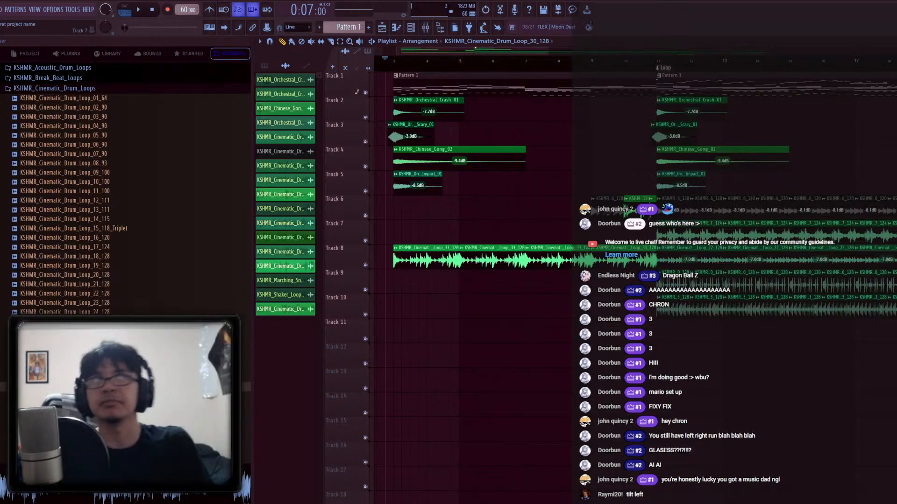
Play back the arrangement and review its clips across all playlist tracks
scroll(369, 131, up, 6)
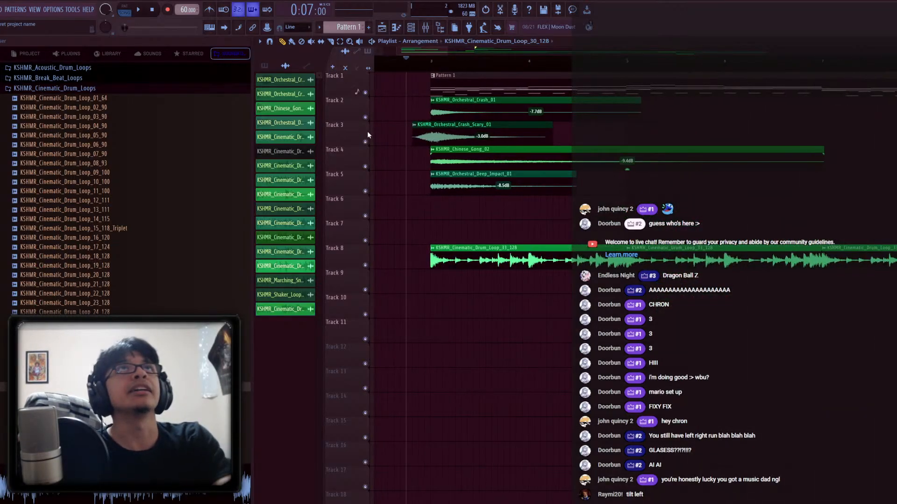
scroll(447, 133, down, 7)
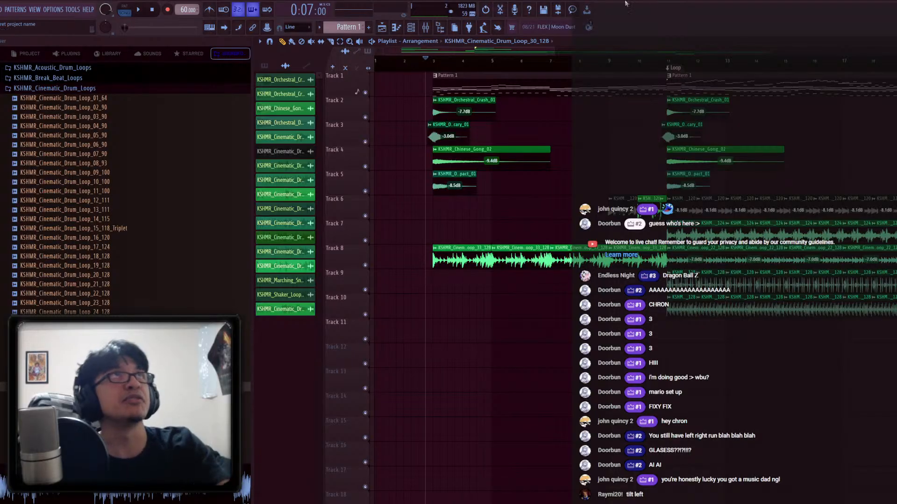
scroll(550, 111, down, 3)
scroll(550, 111, up, 6)
scroll(600, 216, down, 2)
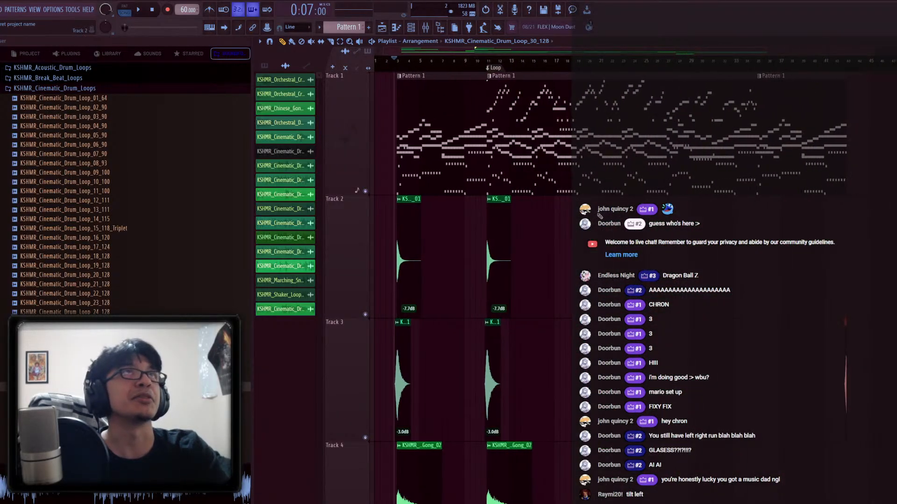
scroll(600, 216, down, 1)
key(space)
scroll(599, 216, down, 3)
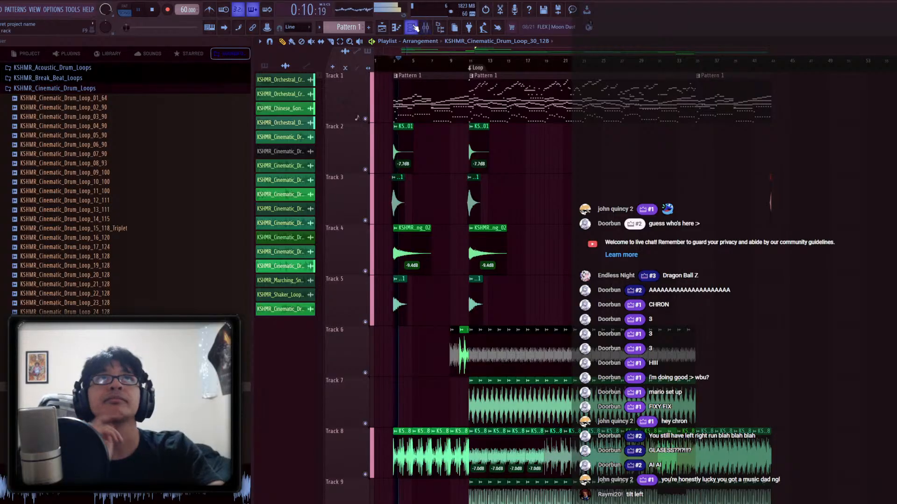
Add another Kontakt channel and load the Nucleus Lite Edition 03 Brass - Full Ens instrument into it
click(413, 28)
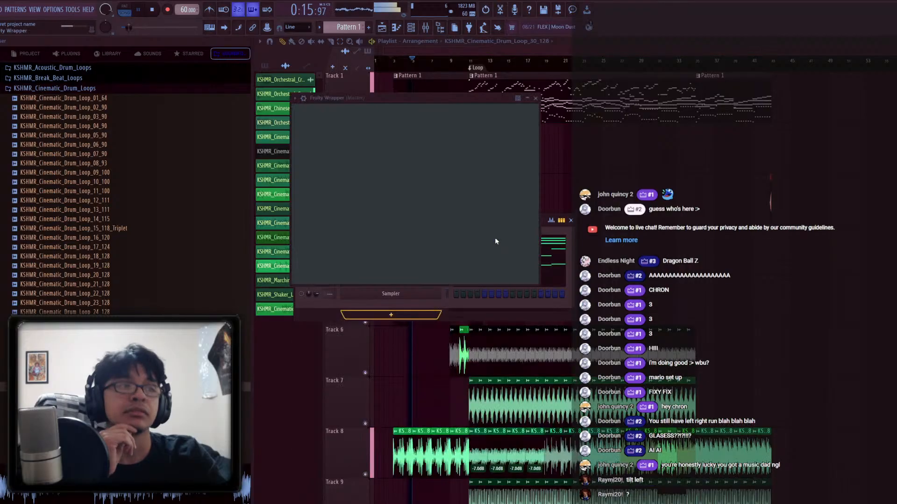
scroll(328, 218, down, 6)
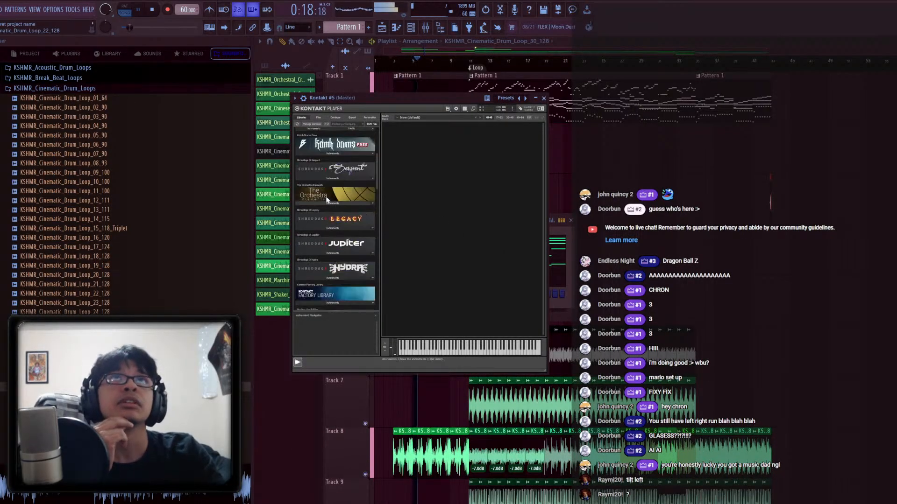
click(332, 224)
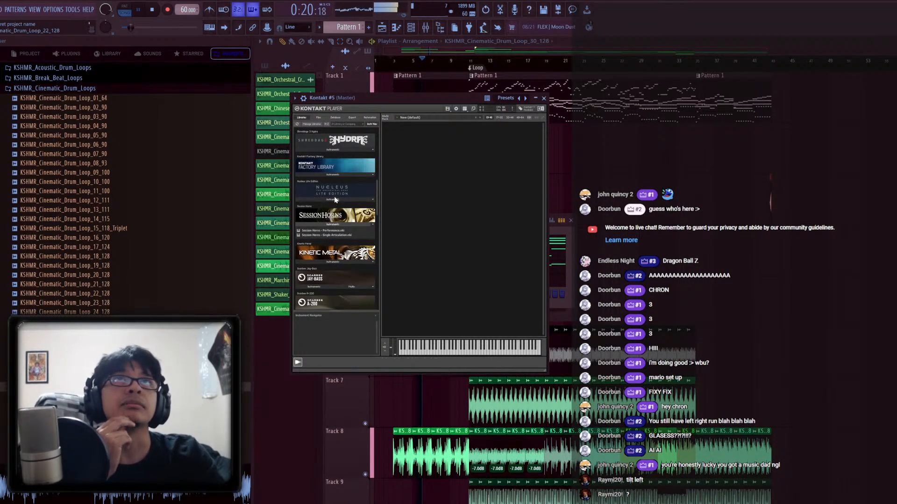
click(335, 201)
click(331, 219)
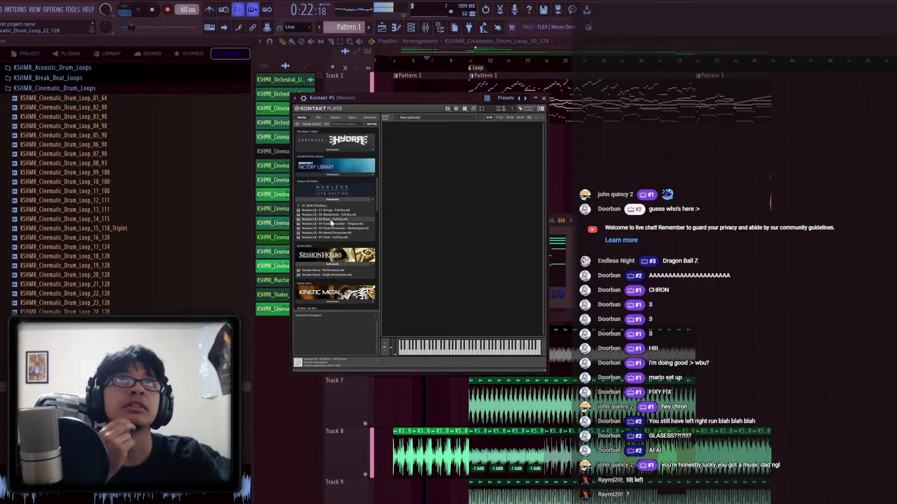
double_click(331, 220)
key(Escape)
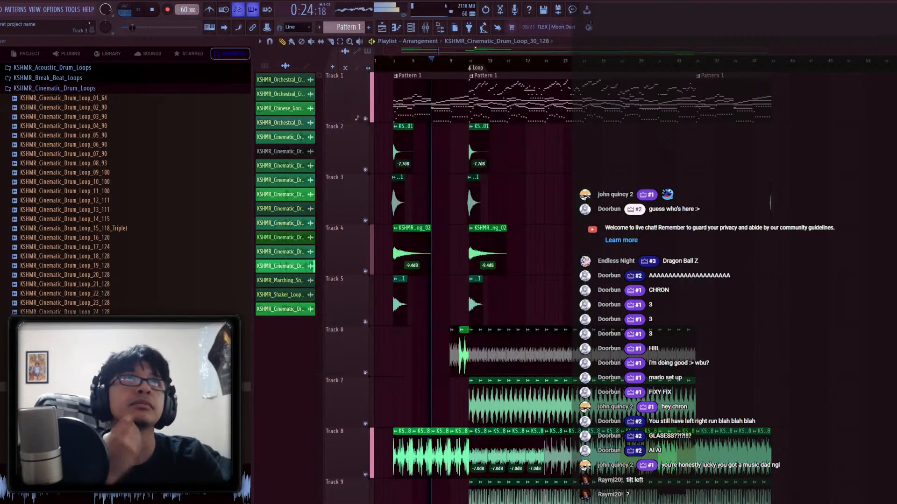
Paste Pattern 1's existing chord notes into the Kontakt #5 piano roll and audition them
double_click(427, 99)
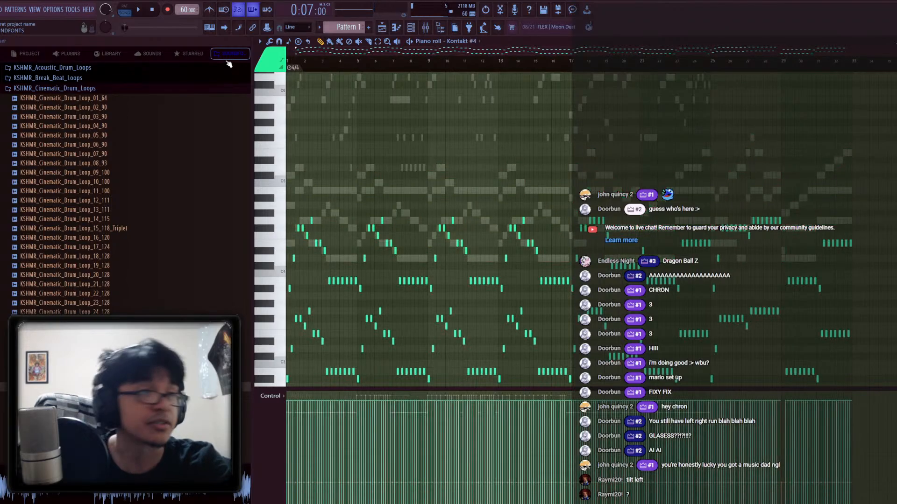
key(Down)
scroll(442, 44, down, 1)
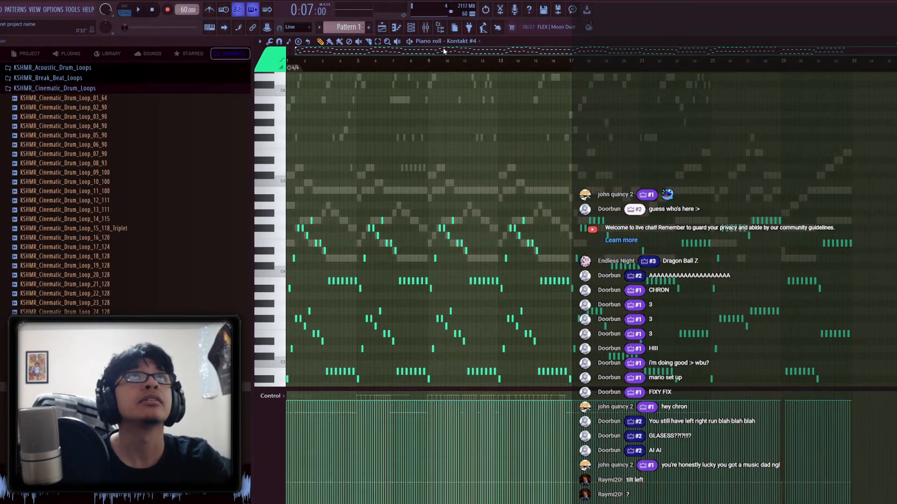
scroll(443, 41, down, 1)
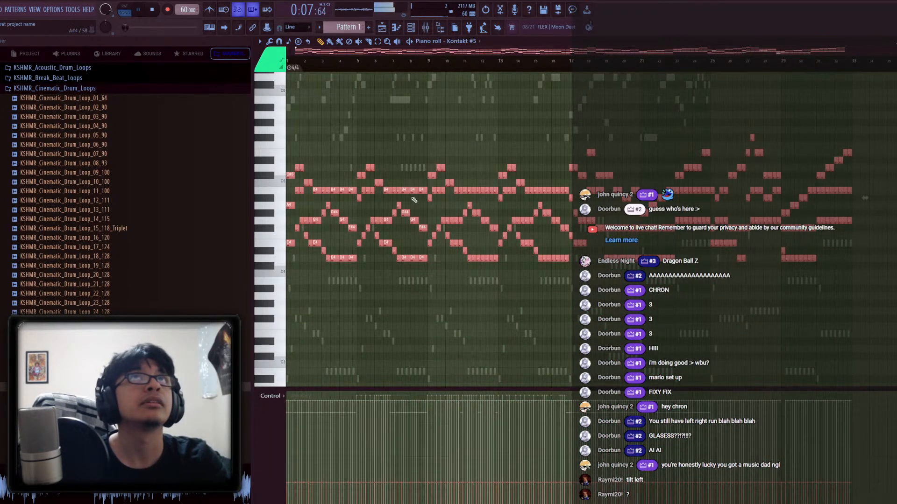
click(416, 29)
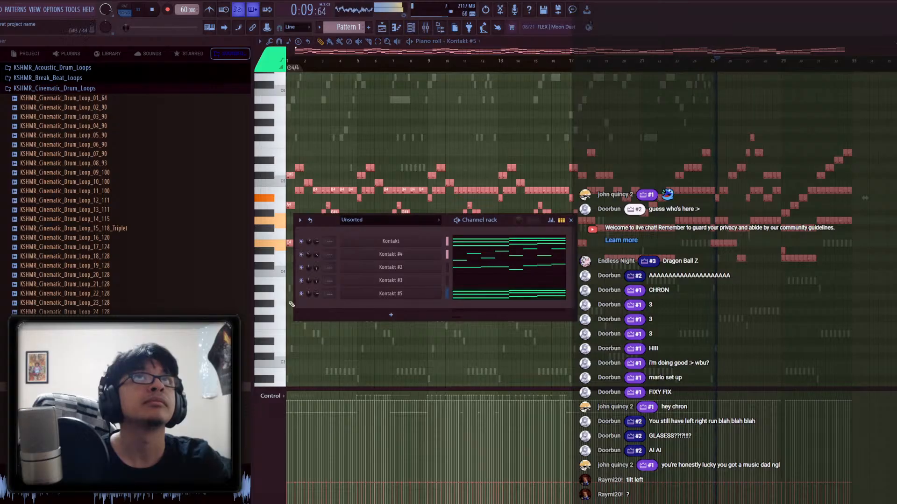
click(491, 121)
key(space)
Replace the repeated E4, G4 and B4 notes in bar 25 of Kontakt #5 with single sustained notes
scroll(769, 199, up, 4)
scroll(696, 234, up, 3)
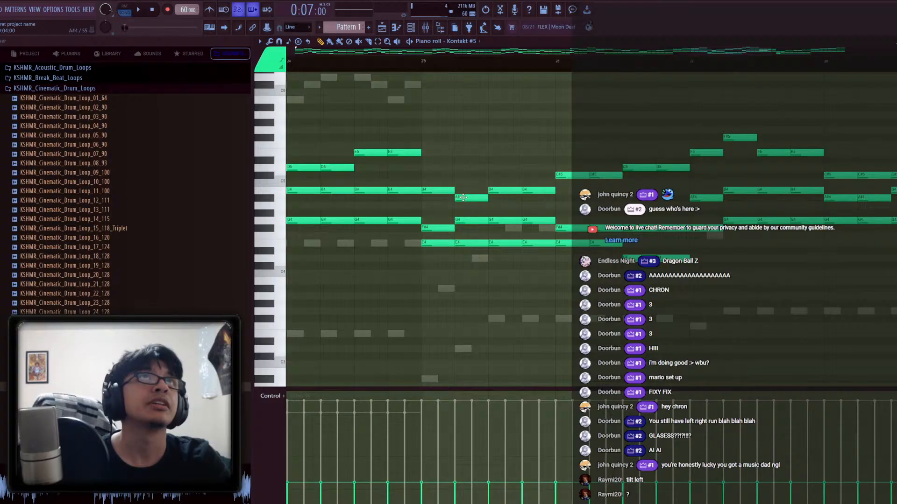
right_click(467, 243)
right_click(502, 243)
right_click(535, 242)
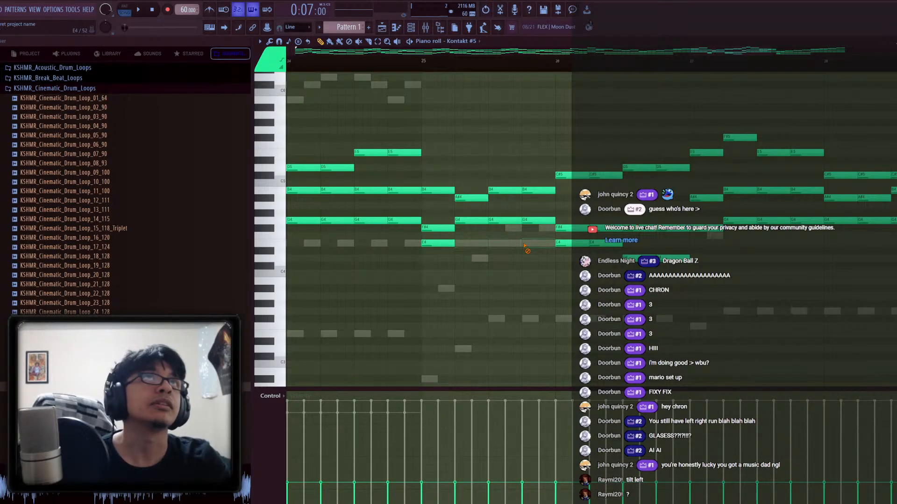
right_click(529, 222)
right_click(505, 221)
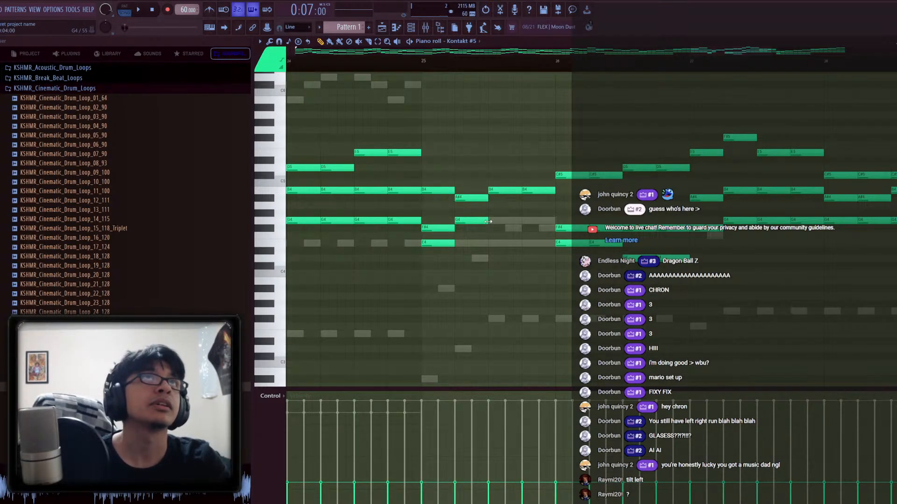
drag(487, 222, 551, 225)
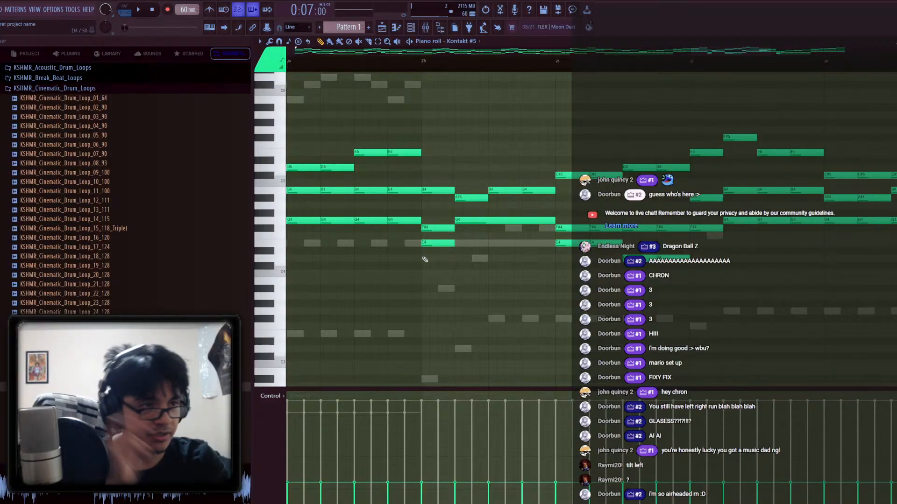
drag(455, 244, 556, 244)
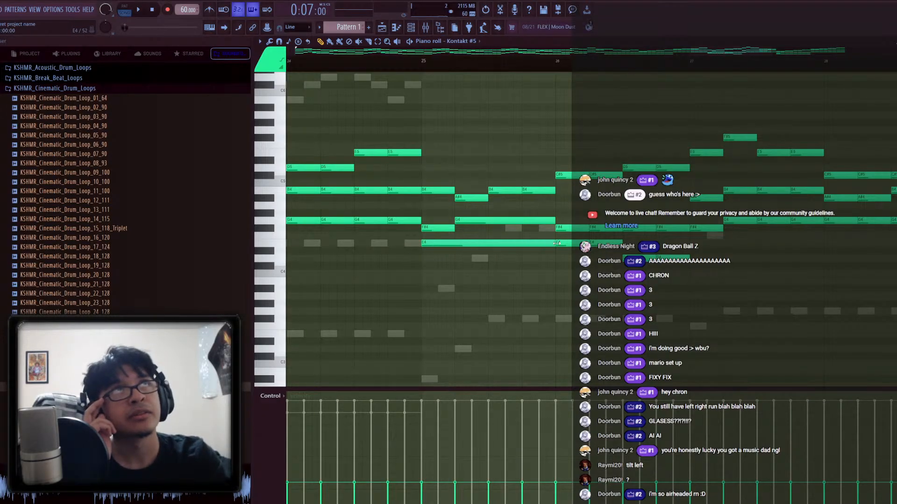
right_click(526, 191)
drag(523, 190, 555, 192)
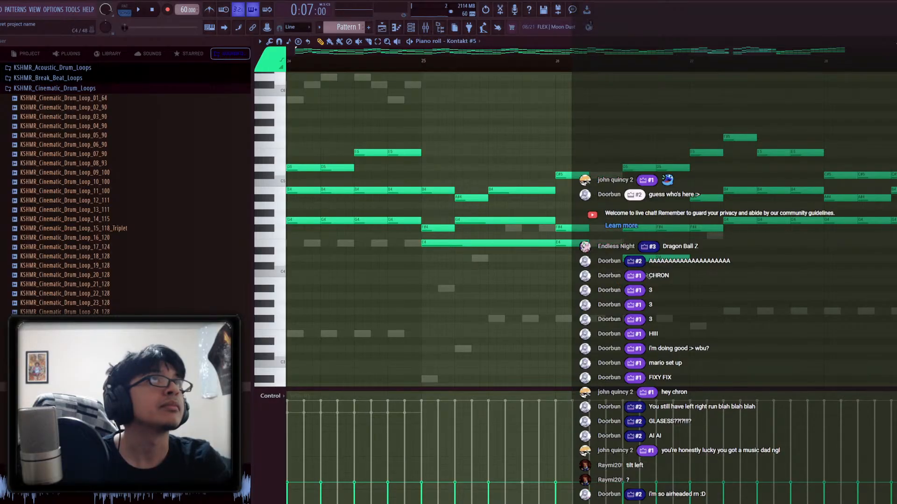
Merge the repeated chord notes from bar 26 into bar 28 into longer ones, closing the gaps with quick legato
drag(661, 135, 571, 309)
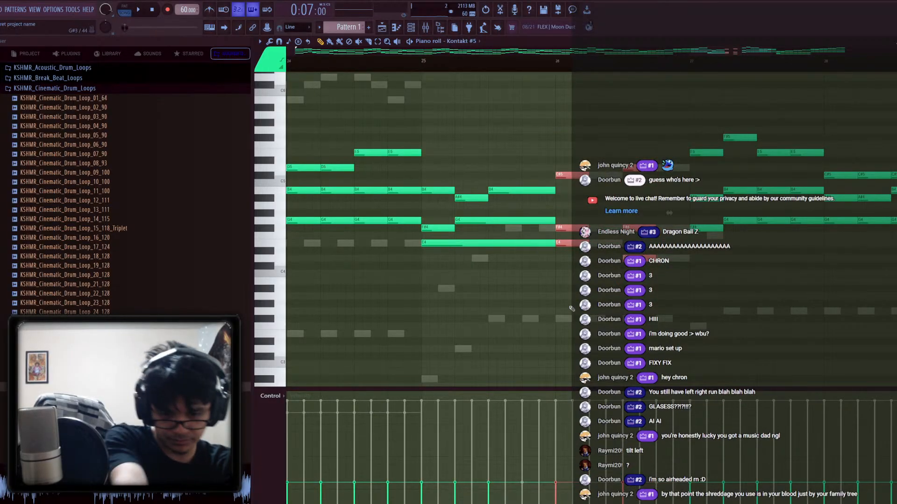
scroll(572, 308, right, 5)
scroll(572, 309, up, 2)
drag(709, 297, 563, 146)
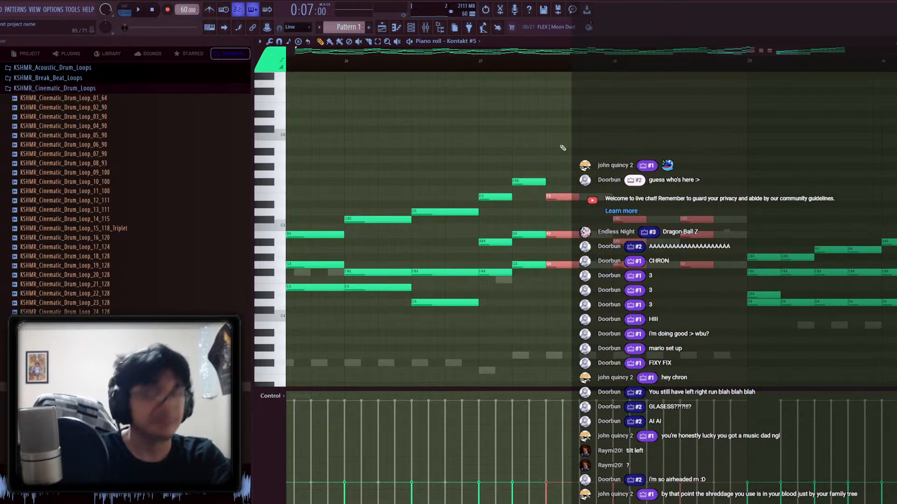
key(ctrl+l)
Delete the repeated C#5 and G4 notes in bar 28 and lengthen the preceding ones up to bar 29
scroll(692, 149, right, 1)
drag(691, 149, 460, 146)
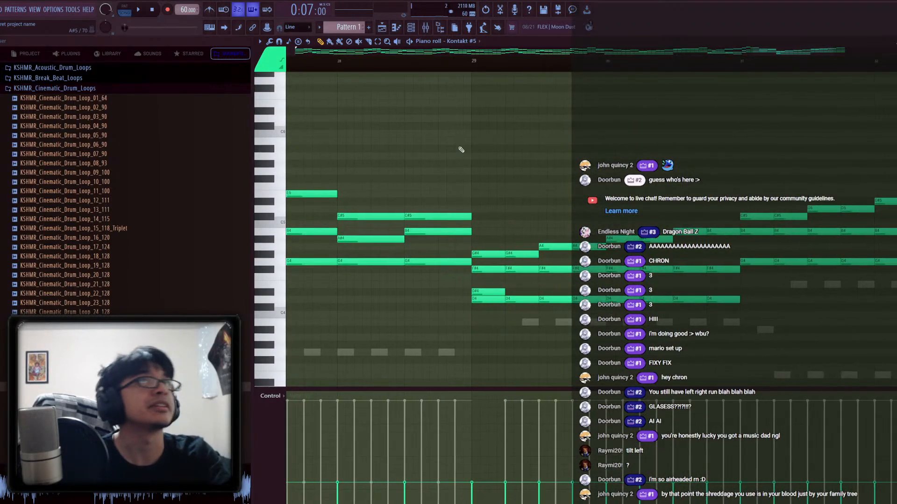
right_click(441, 218)
right_click(439, 262)
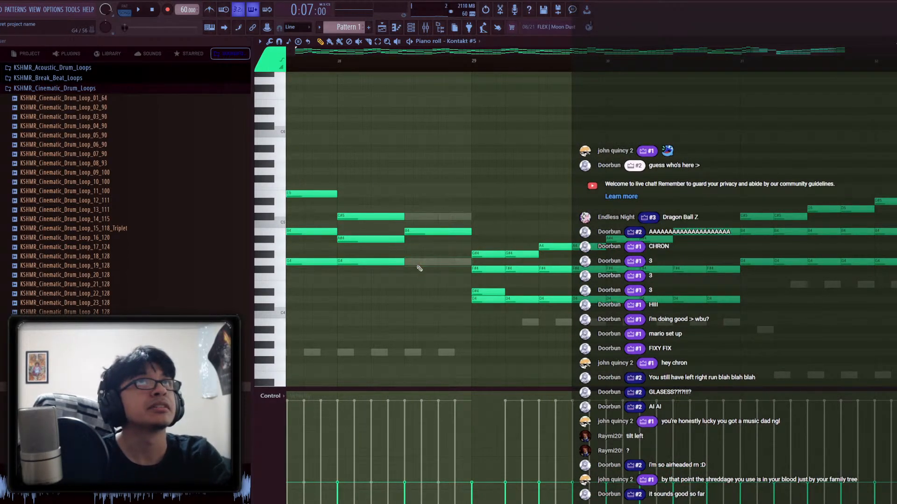
ctrl+click(397, 261)
ctrl+shift+click(400, 216)
drag(404, 216, 472, 216)
click(496, 234)
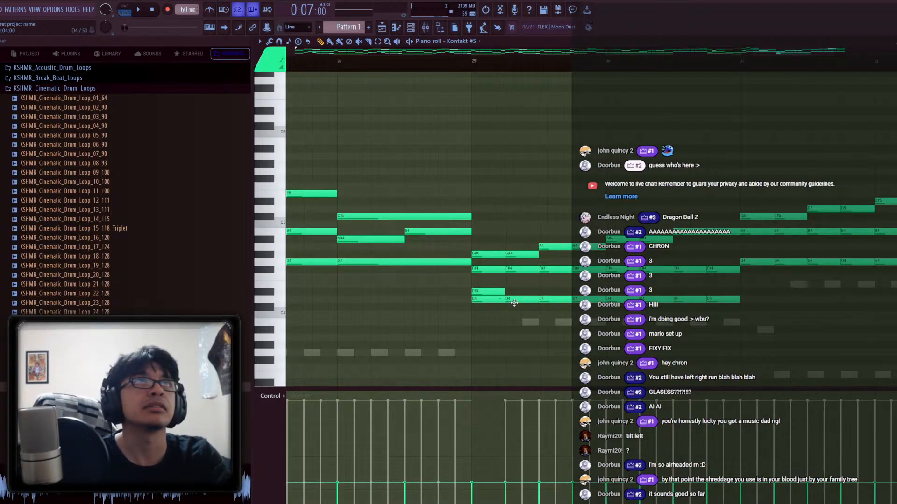
Remove the repeated D4, F#4 and G#4 notes in bar 29 and sustain the remaining chord notes through bar 30
right_click(516, 301)
right_click(517, 270)
right_click(517, 255)
drag(499, 311, 538, 270)
ctrl+click(499, 291)
click(552, 278)
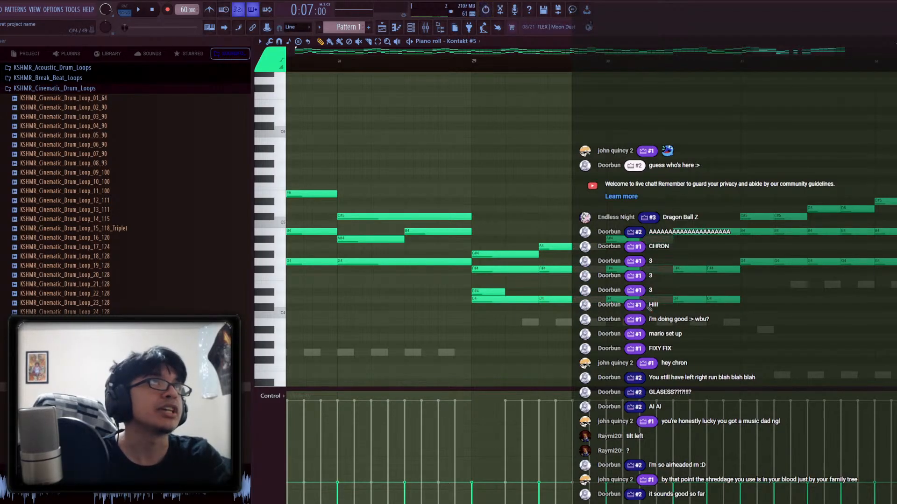
drag(719, 182, 539, 360)
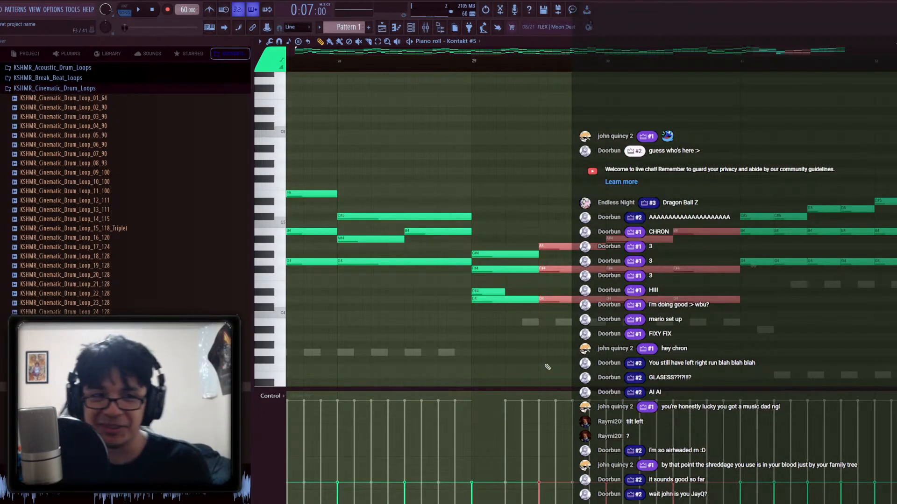
Delete every second repeated chord note in bars 31 and 32 and lengthen the remaining notes to fill the gaps
drag(771, 254, 493, 226)
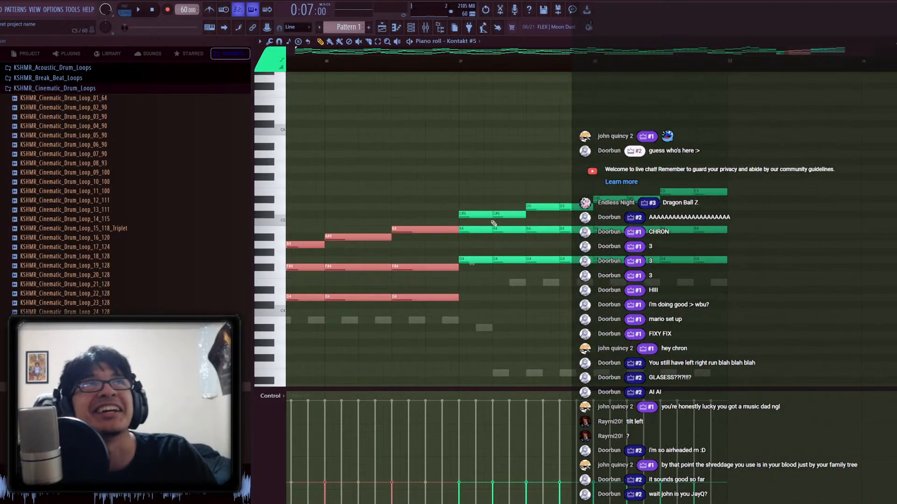
right_click(500, 215)
right_click(501, 230)
right_click(502, 260)
right_click(573, 259)
right_click(575, 230)
right_click(577, 207)
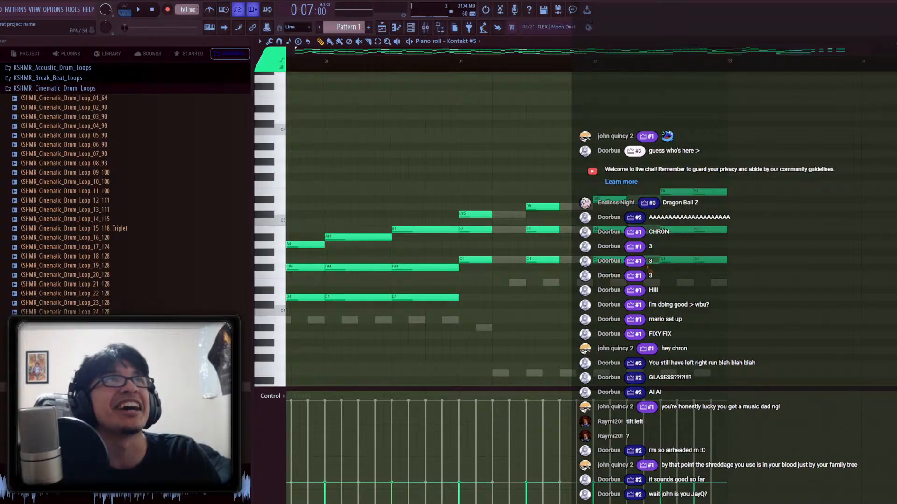
right_click(710, 229)
right_click(710, 259)
right_click(710, 192)
drag(742, 144, 471, 339)
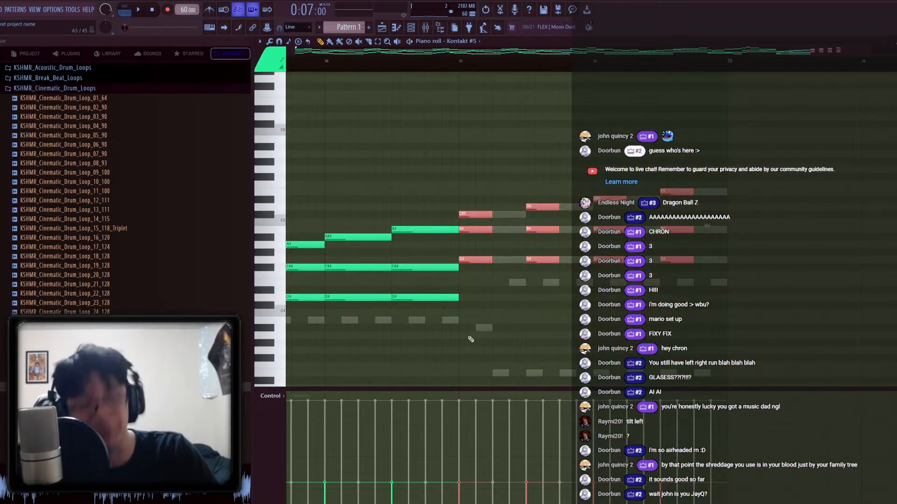
click(479, 327)
Delete the repeated D5 and B4 notes in bar 1 and extend the first ones up to bar 2
scroll(481, 323, down, 5)
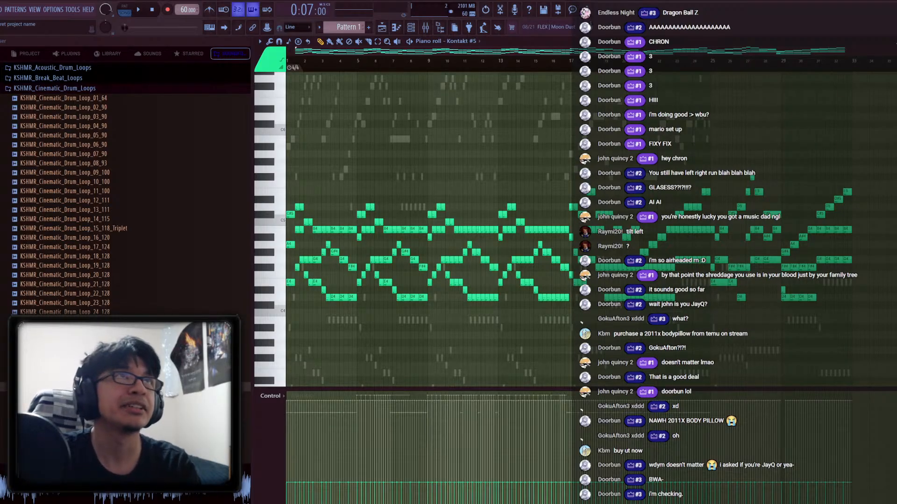
key(space)
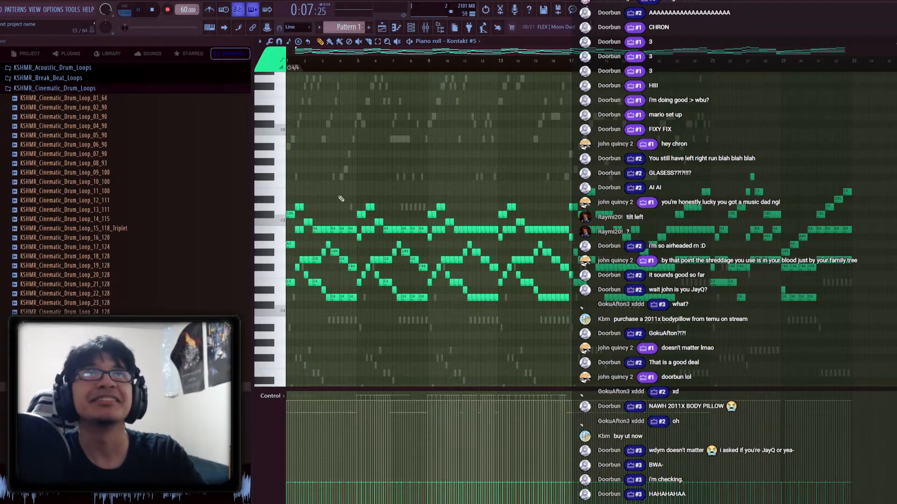
key(space)
scroll(293, 207, up, 5)
right_click(371, 206)
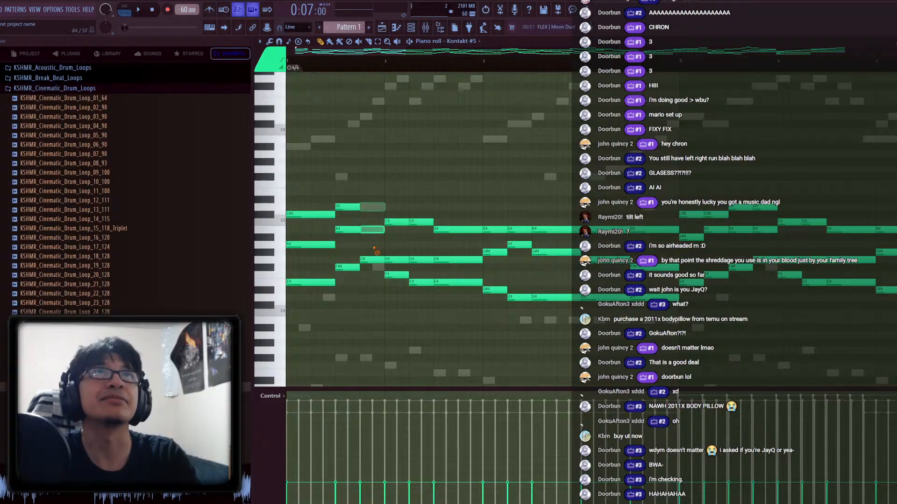
drag(334, 196, 355, 239)
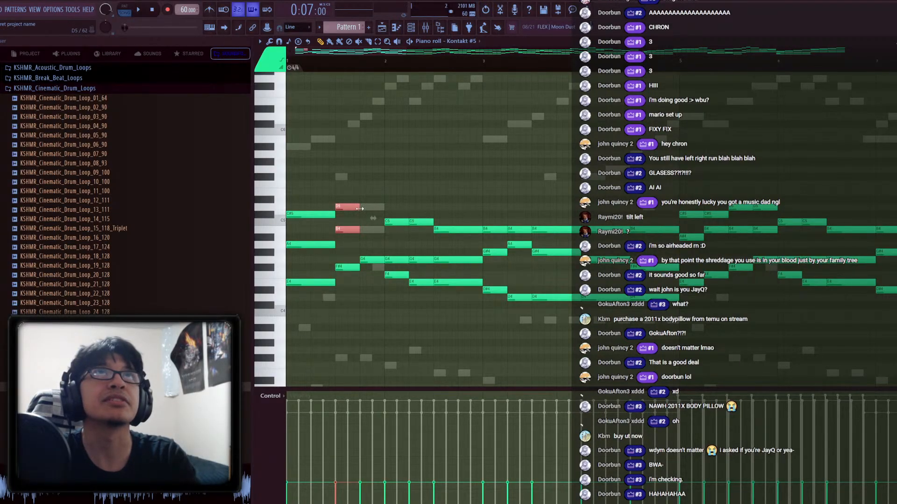
drag(359, 209, 384, 208)
Delete the repeated C5 and G4 notes in bar 2 and extend the preceding ones over the gaps
right_click(427, 219)
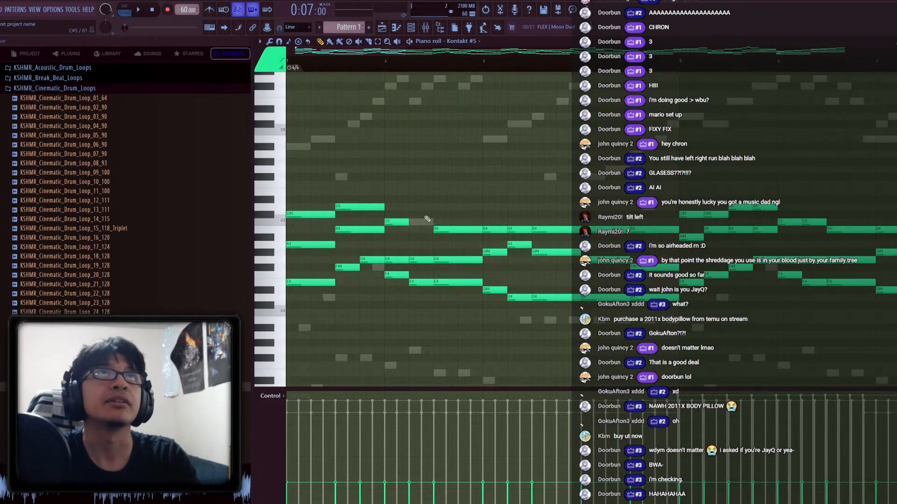
right_click(423, 259)
drag(418, 265, 432, 221)
drag(540, 205, 405, 201)
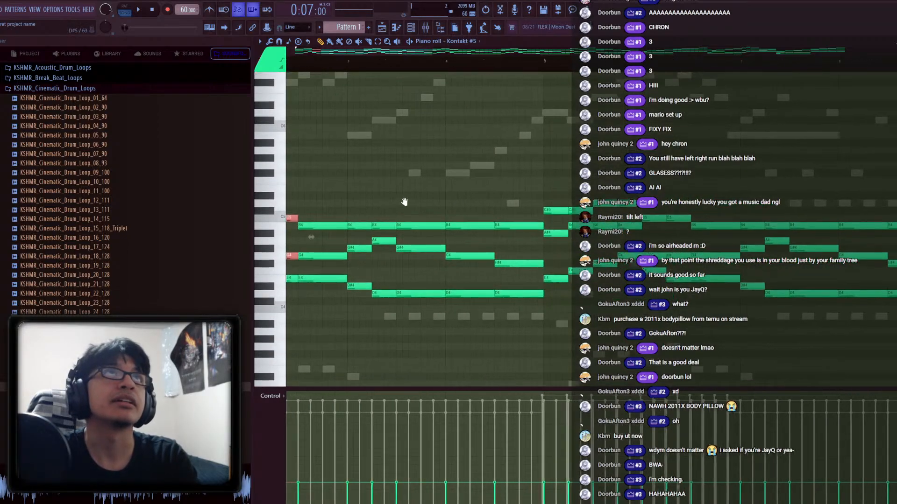
Delete the repeated D5, B4 and C#5 notes in bar 5 and lengthen the first note of each pitch over the gaps
drag(587, 213, 395, 257)
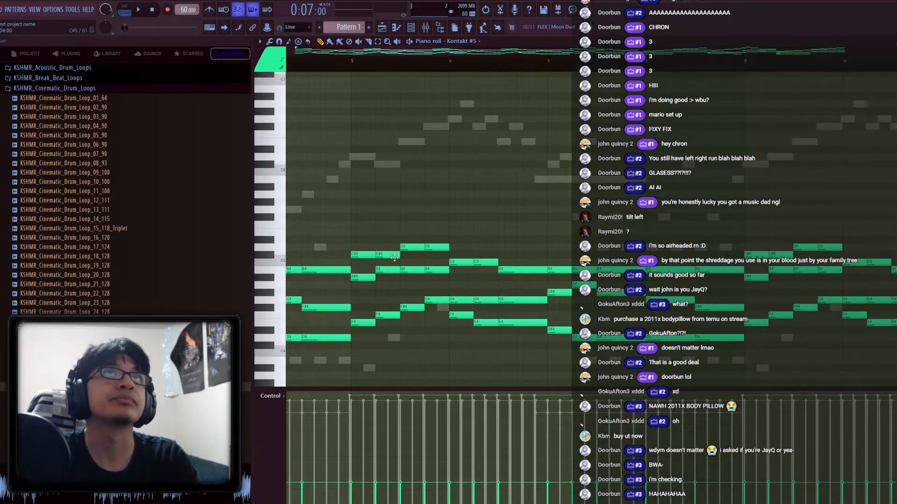
right_click(439, 270)
right_click(436, 247)
drag(430, 240, 450, 269)
click(423, 255)
right_click(389, 255)
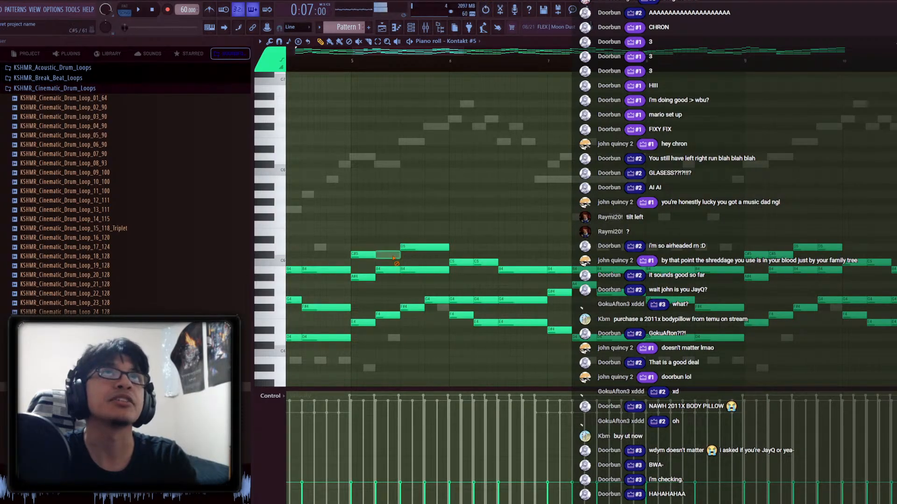
click(355, 255)
right_click(369, 256)
click(354, 255)
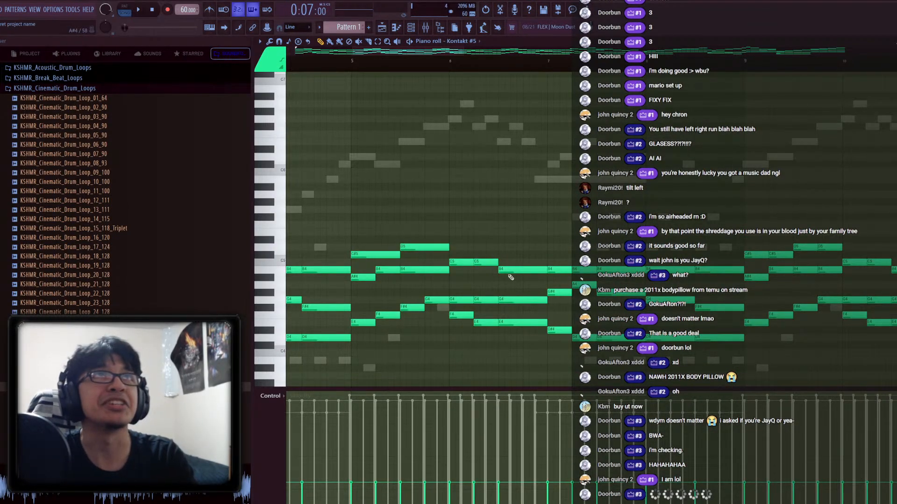
Delete the repeated C5, G4 and E4 notes in bar 6 and extend the preceding ones into sustained notes
right_click(491, 263)
right_click(486, 301)
drag(482, 304, 498, 265)
click(499, 283)
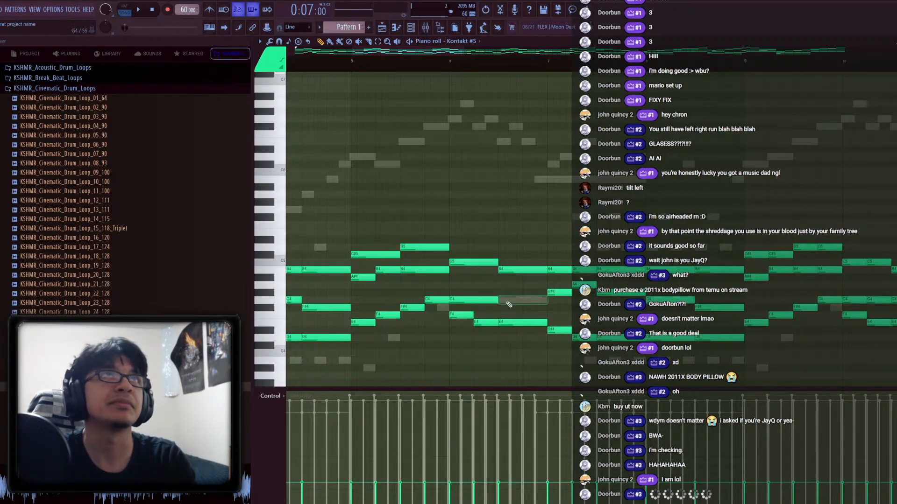
drag(498, 300, 546, 302)
right_click(514, 325)
right_click(487, 322)
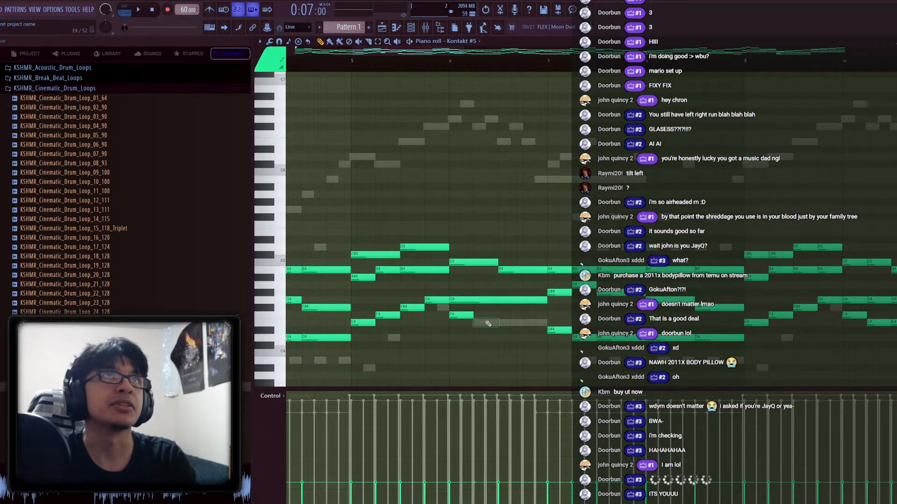
click(471, 323)
drag(501, 334, 549, 322)
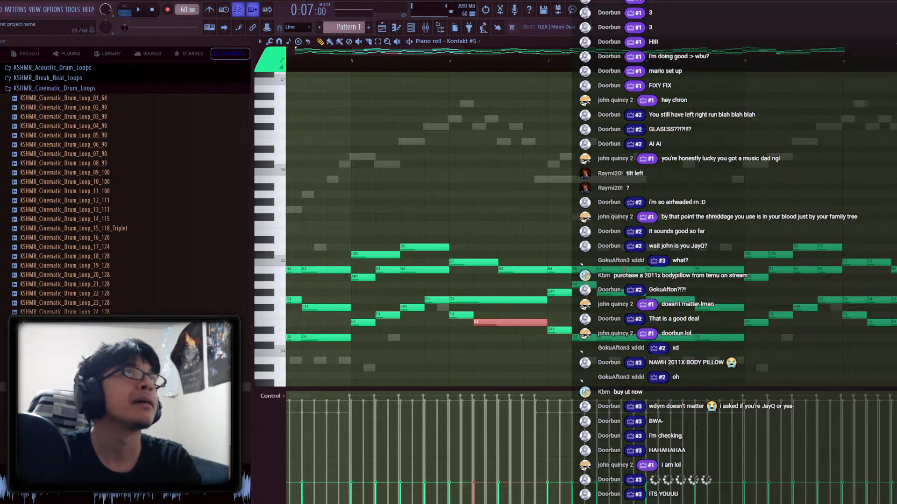
Replace the repeated B4 notes in bar 7 with one sustained note lasting the whole bar
right_click(629, 270)
right_click(585, 270)
right_click(569, 270)
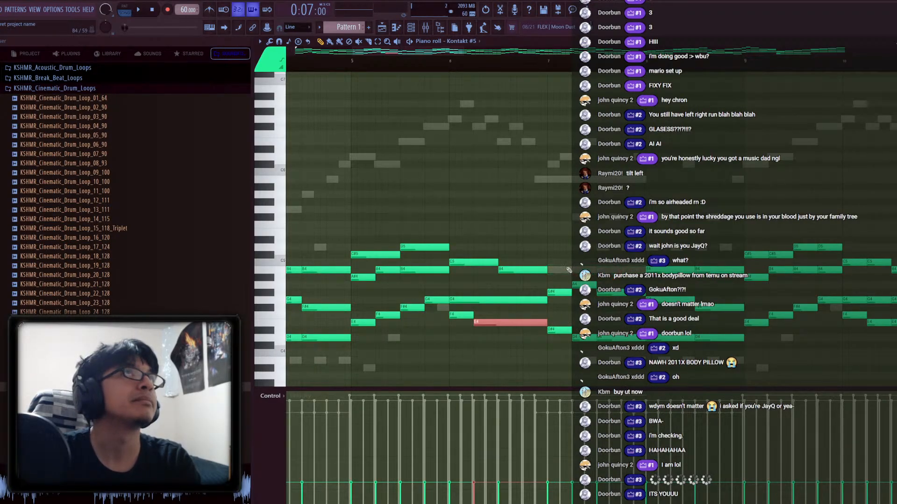
click(501, 302)
click(558, 270)
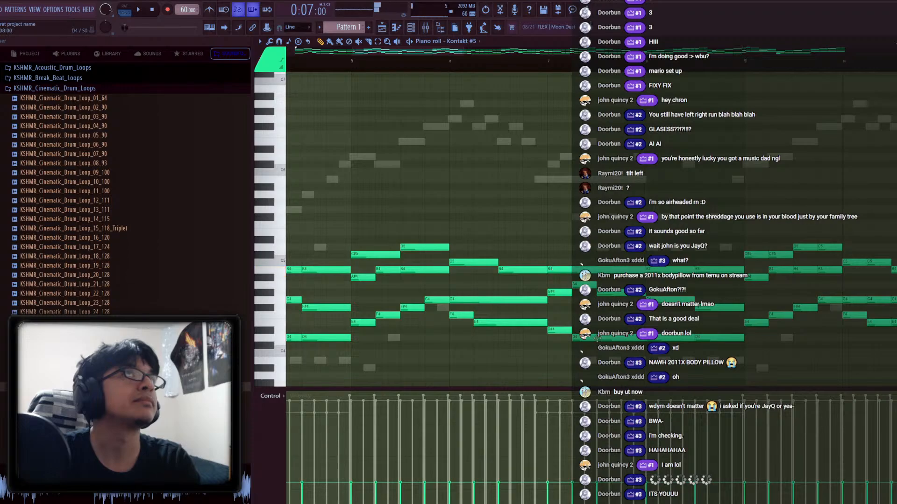
Merge the repeated D4 notes in bars 7 and 8 into sustained ones and hold B4 through bar 8
click(674, 336)
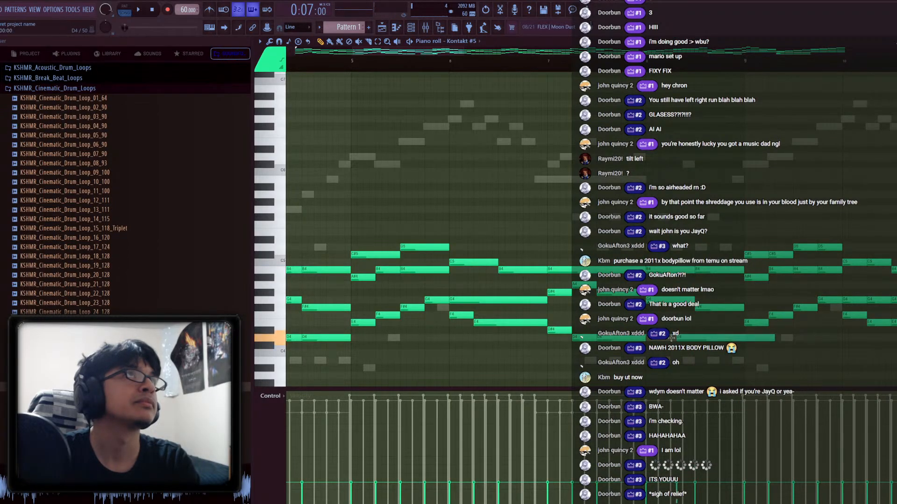
click(529, 326)
right_click(608, 338)
right_click(581, 338)
click(577, 338)
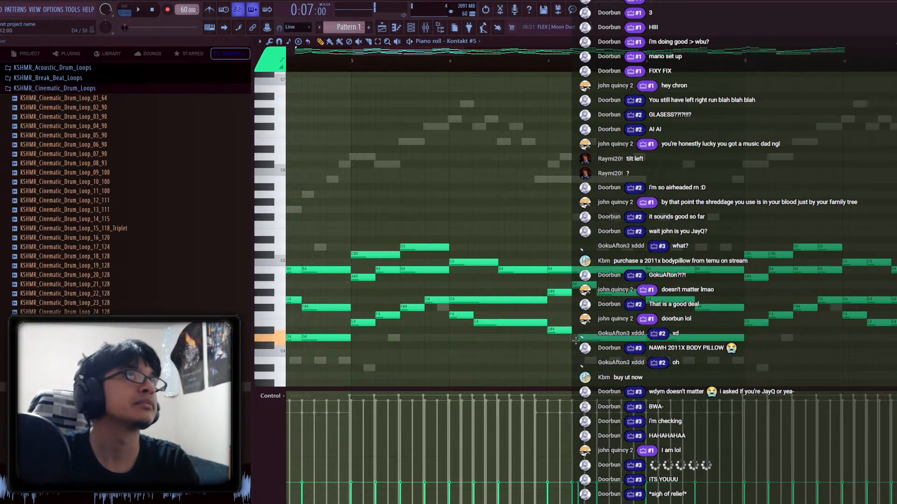
drag(614, 316, 425, 328)
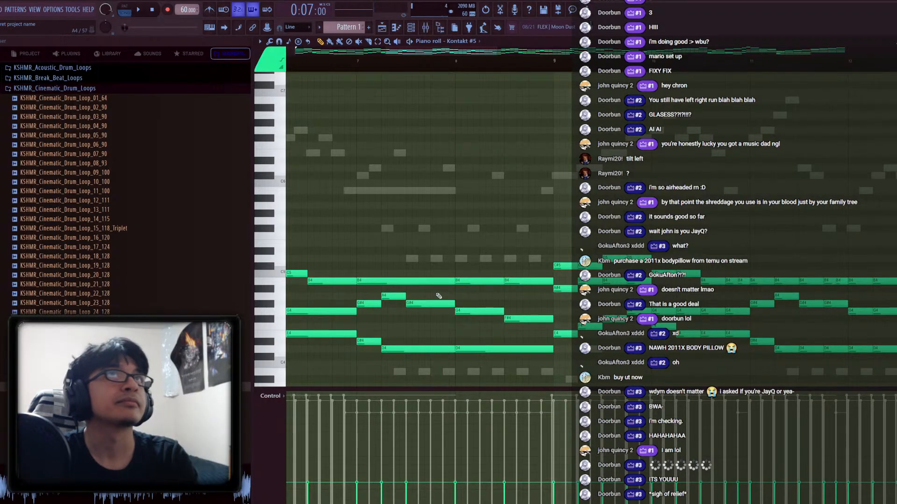
mouse_move(457, 281)
mouse_down()
mouse_move(480, 282)
mouse_move(466, 277)
mouse_up()
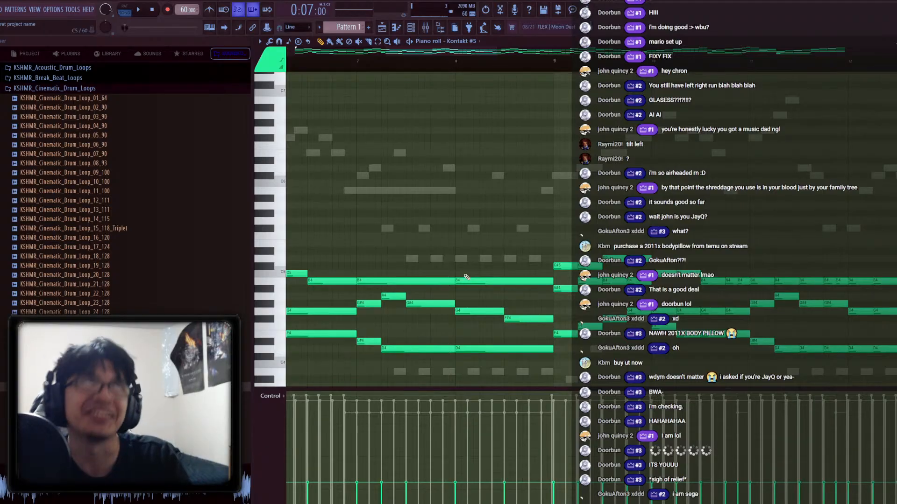
Replace the repeated C#5 and B4 notes in bar 9 with single sustained notes starting on the original beats
scroll(467, 277, up, 1)
scroll(510, 279, right, 1)
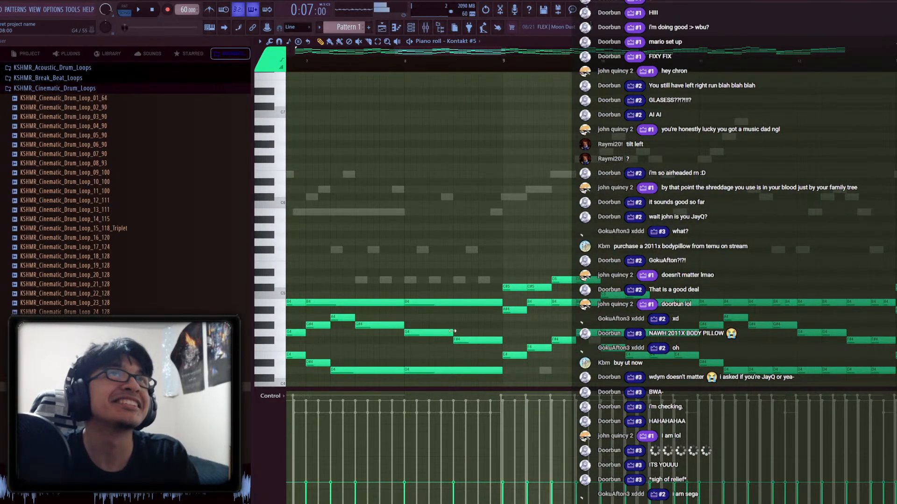
right_click(517, 287)
click(516, 287)
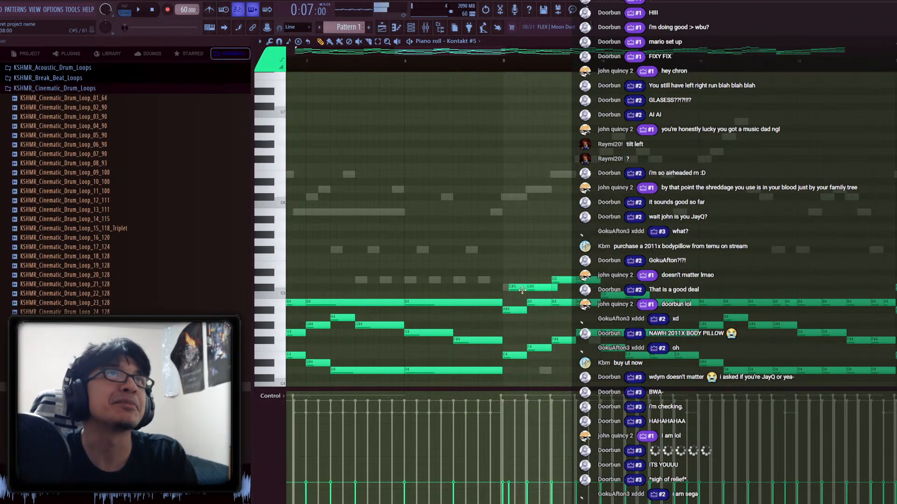
drag(527, 288, 503, 287)
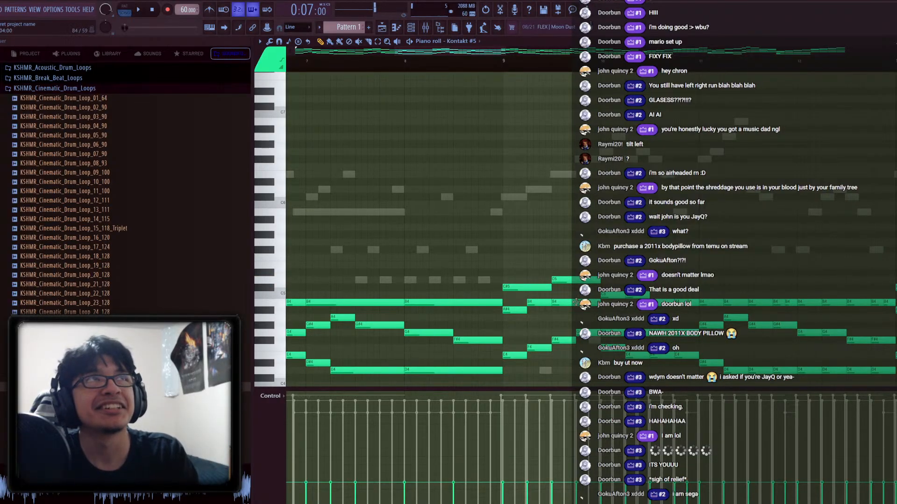
right_click(527, 302)
click(527, 303)
Merge the repeated C5, B4 and G4 notes in bar 10 into sustained notes
scroll(518, 299, right, 2)
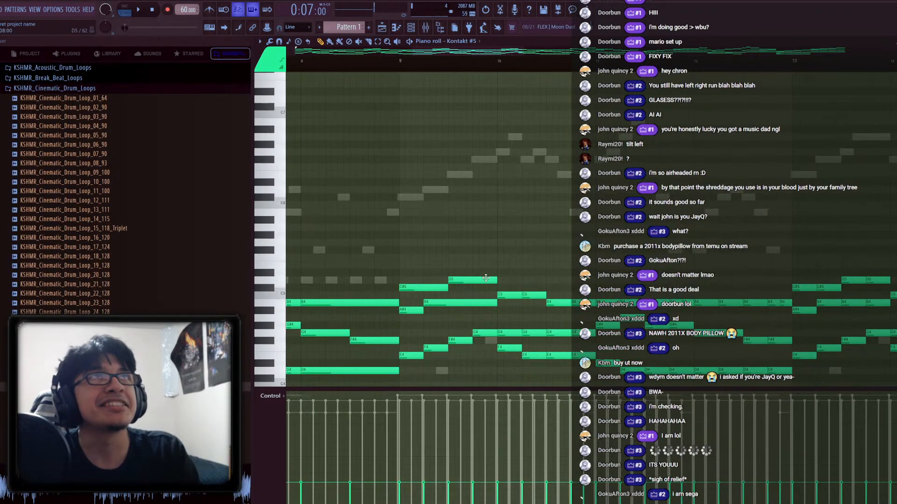
click(497, 295)
right_click(549, 302)
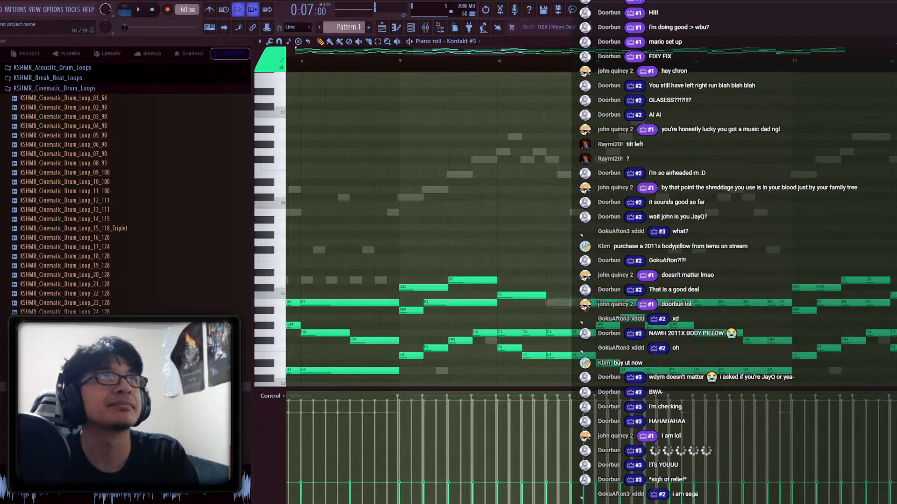
click(543, 305)
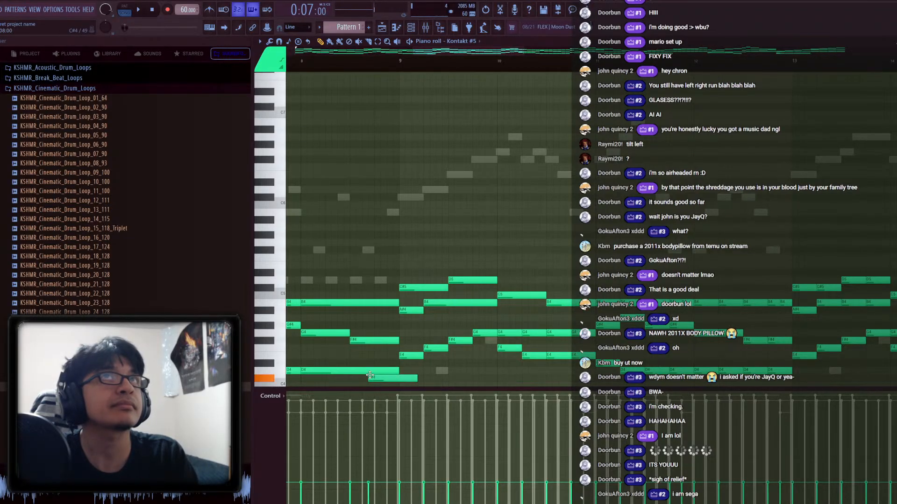
drag(522, 332, 582, 333)
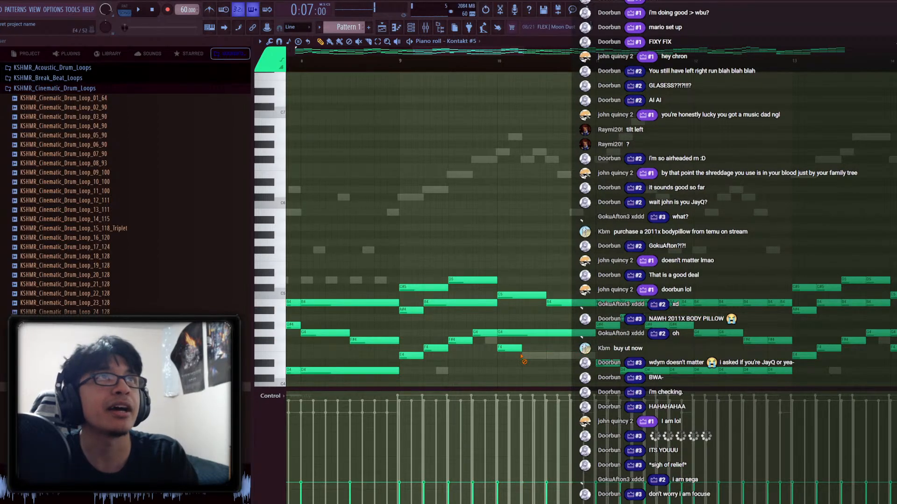
Delete the repeated D4 notes in bar 11 and place one sustained D4 up to bar 12
scroll(479, 317, down, 1)
scroll(477, 324, right, 2)
right_click(576, 357)
right_click(554, 357)
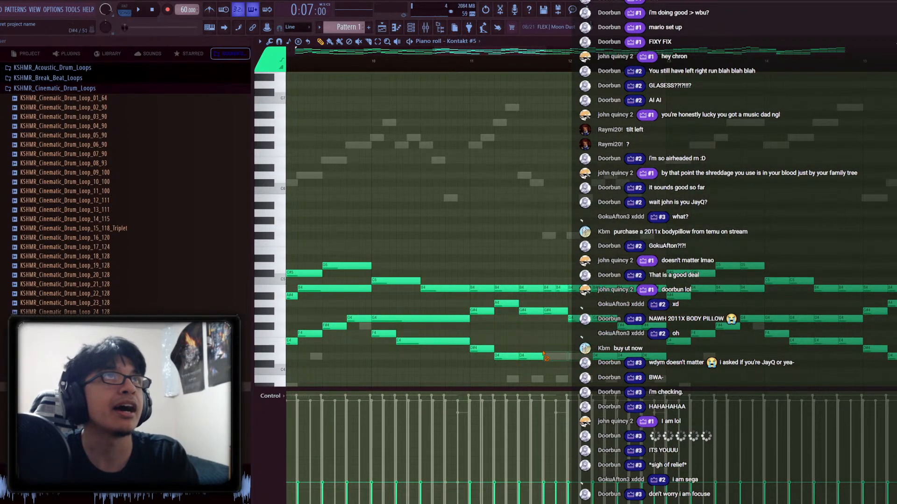
right_click(508, 358)
right_click(531, 358)
drag(491, 357, 493, 357)
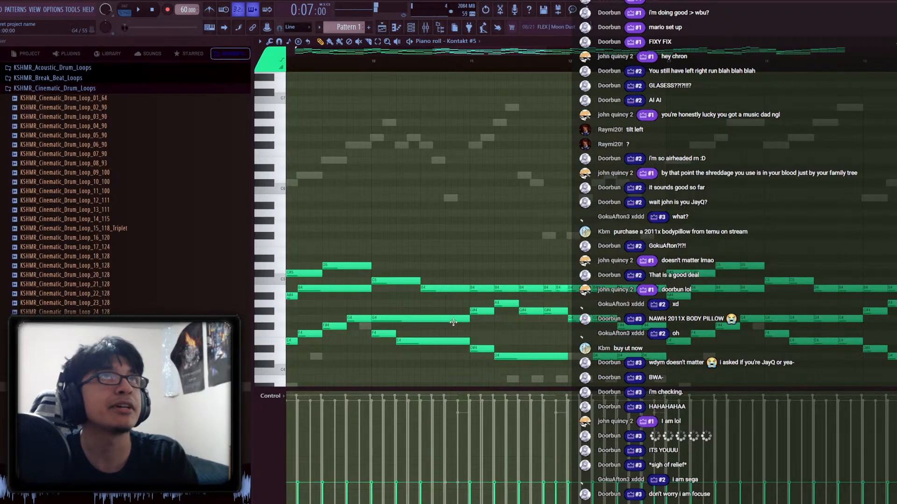
Replace the repeated D4 and B4 notes in bar 12 with sustained notes up to bar 13
right_click(654, 357)
drag(588, 357, 578, 356)
right_click(602, 289)
right_click(661, 288)
click(622, 288)
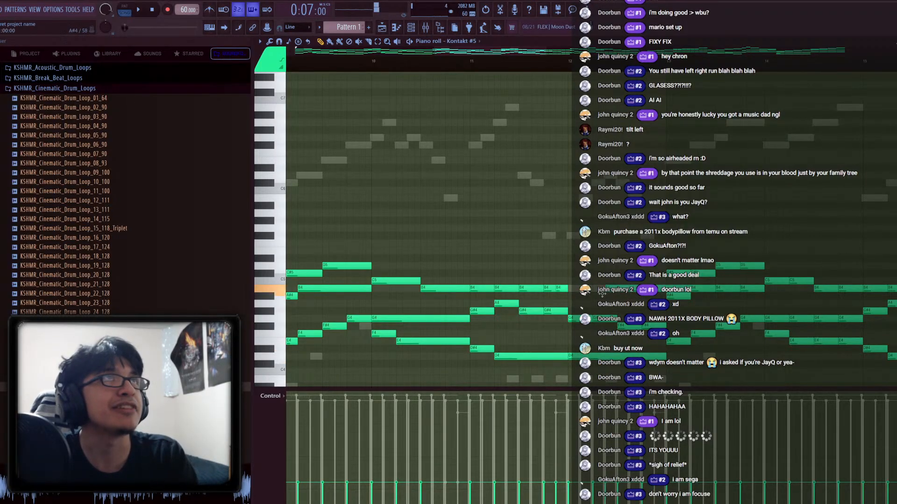
right_click(559, 296)
right_click(558, 290)
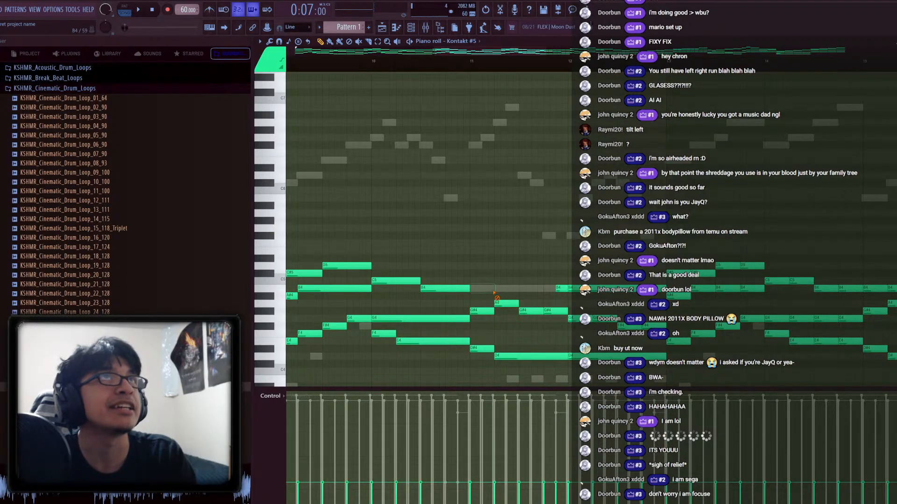
key(ctrl+z)
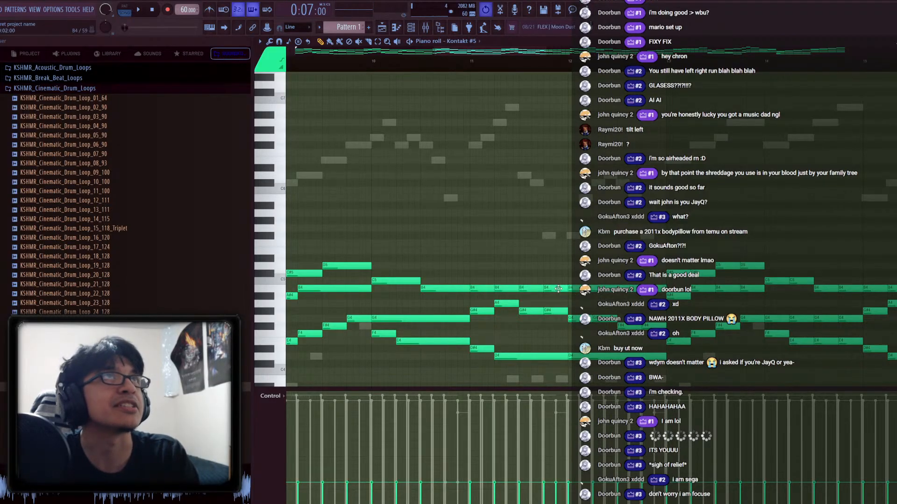
Replace the repeated B4 and G#4 notes in bar 11 with sustained notes reaching bar 12
right_click(495, 289)
click(501, 289)
drag(471, 288, 466, 288)
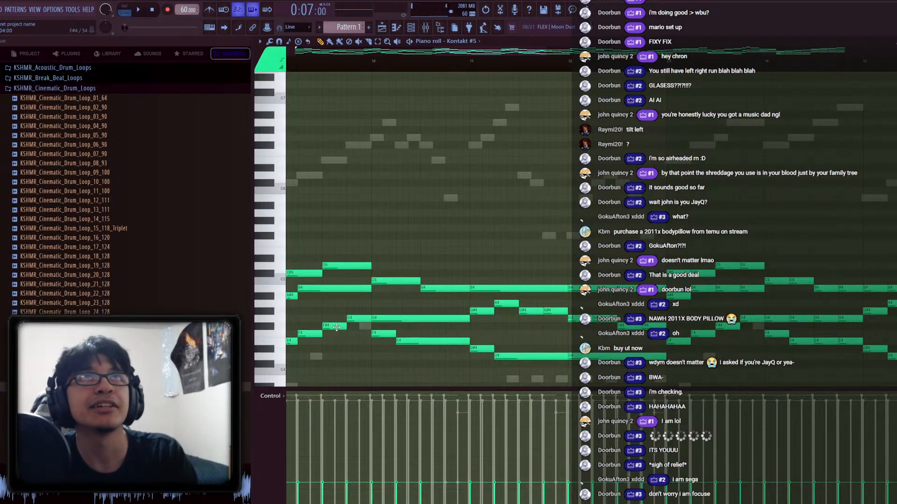
click(381, 283)
right_click(554, 311)
right_click(532, 312)
click(526, 312)
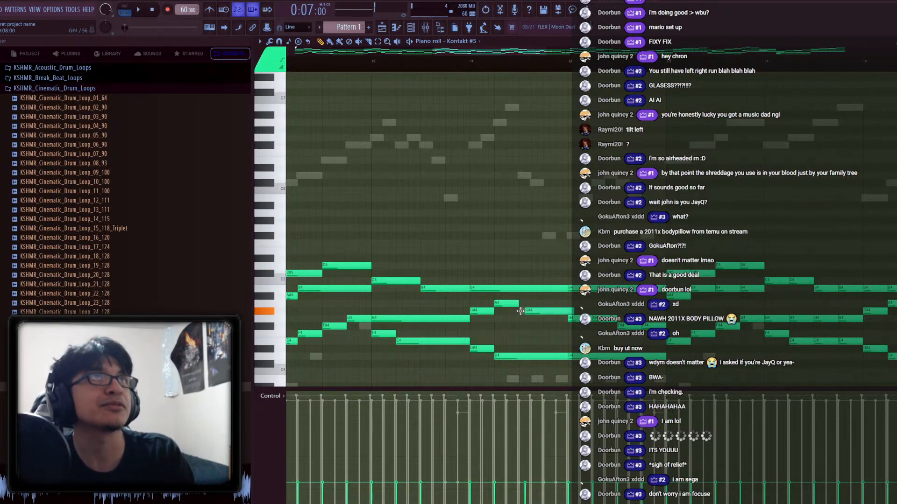
drag(521, 314, 515, 313)
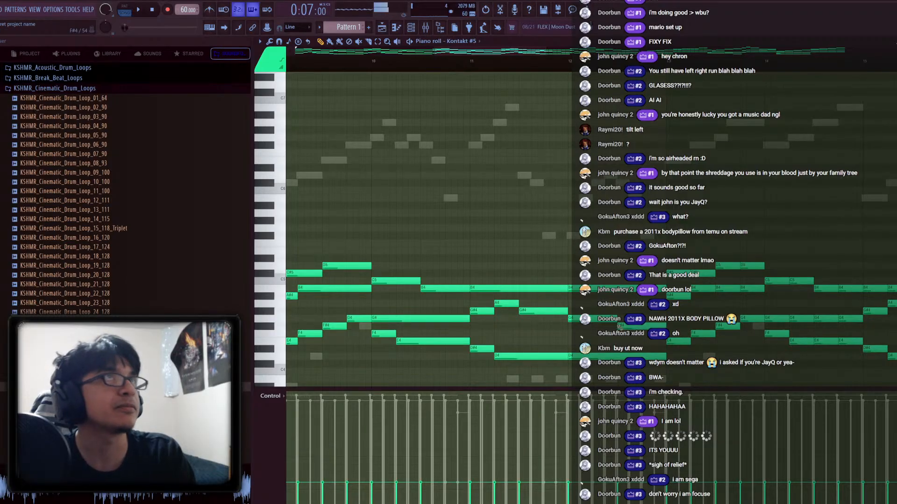
Merge the repeated C#5, D5 and B4 notes in bar 13 into single sustained notes
scroll(532, 305, right, 3)
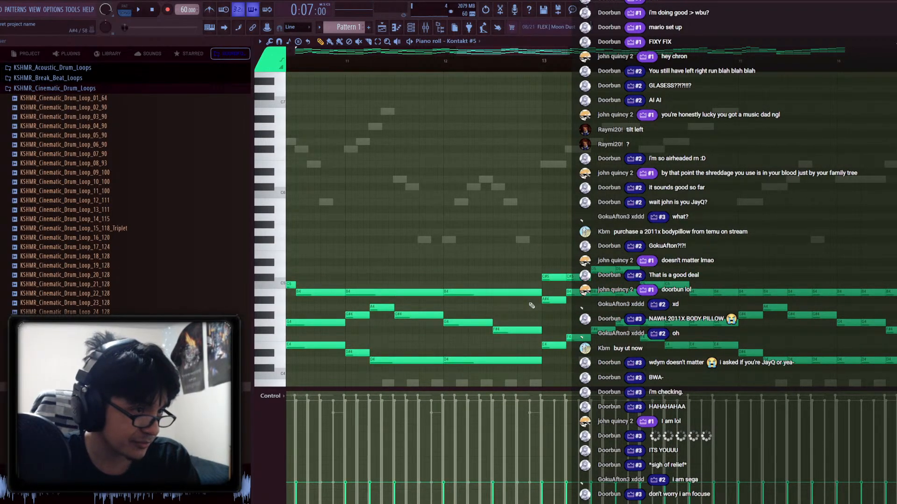
drag(572, 322, 545, 331)
right_click(551, 286)
drag(538, 285, 564, 285)
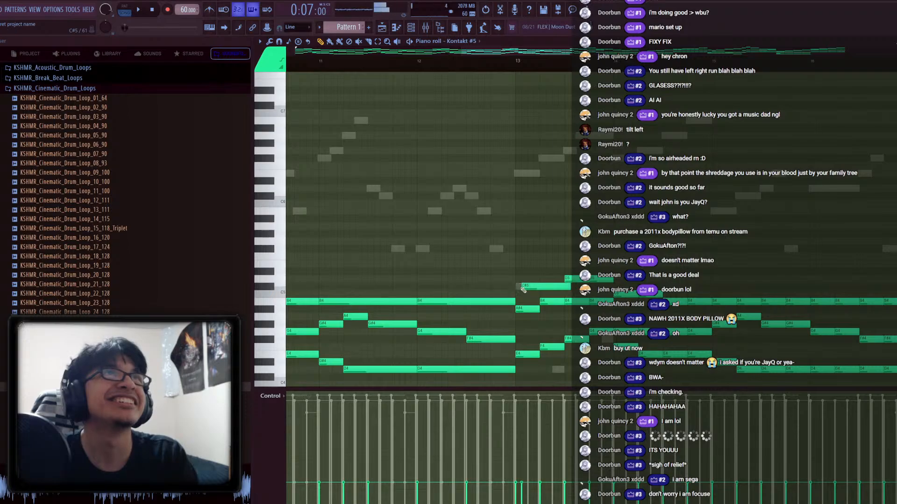
right_click(575, 279)
click(577, 279)
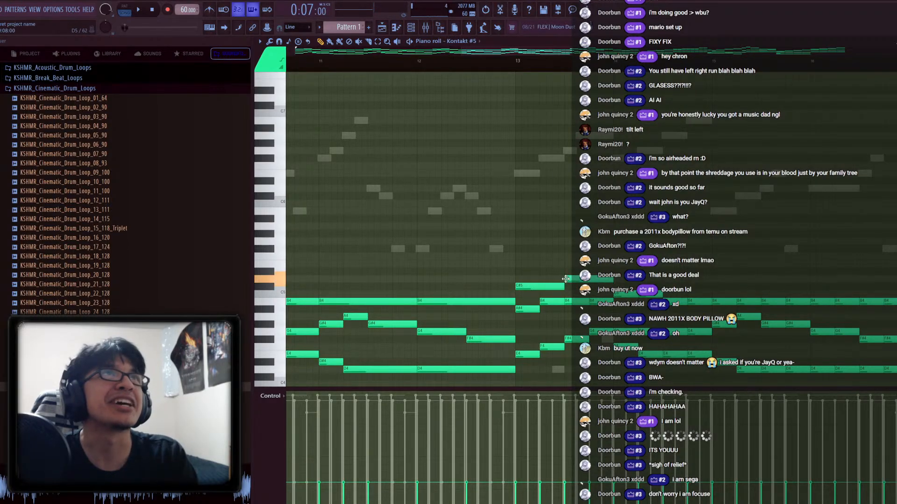
click(566, 302)
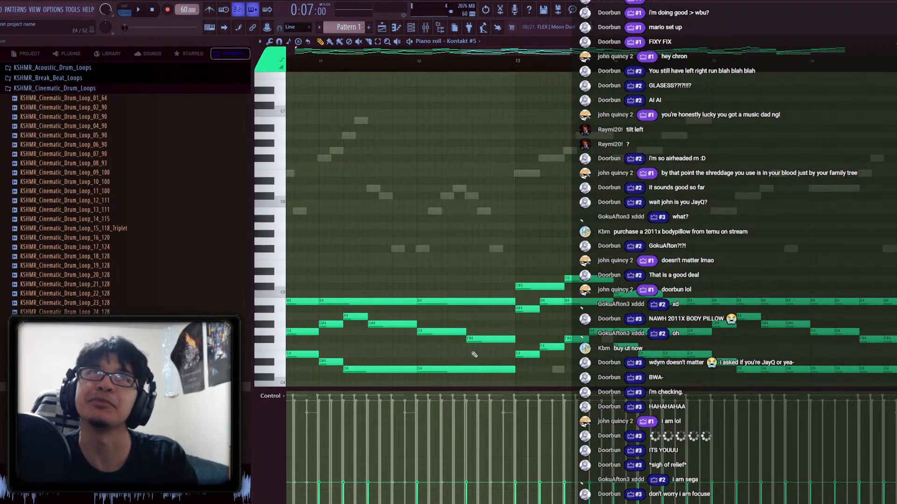
Replace the repeated B4 notes in bars 15 and 16 with sustained B4 notes
scroll(361, 319, left, 3)
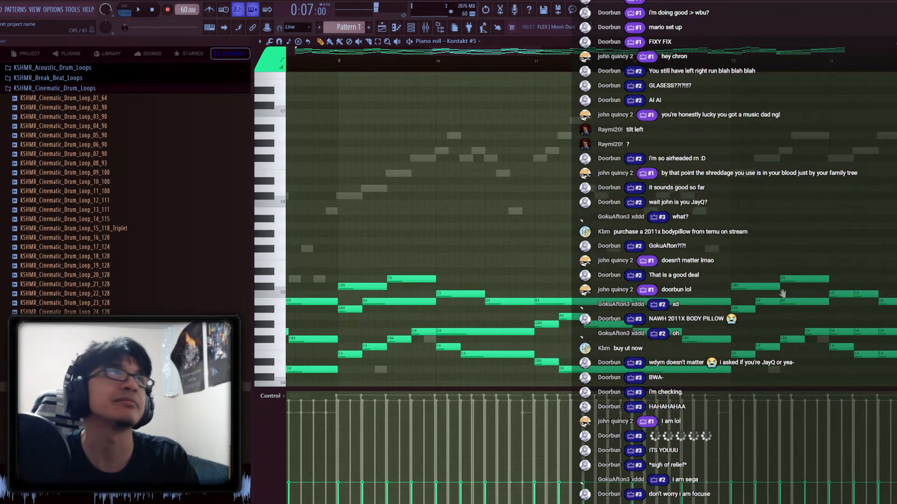
scroll(477, 354, right, 3)
scroll(596, 305, right, 2)
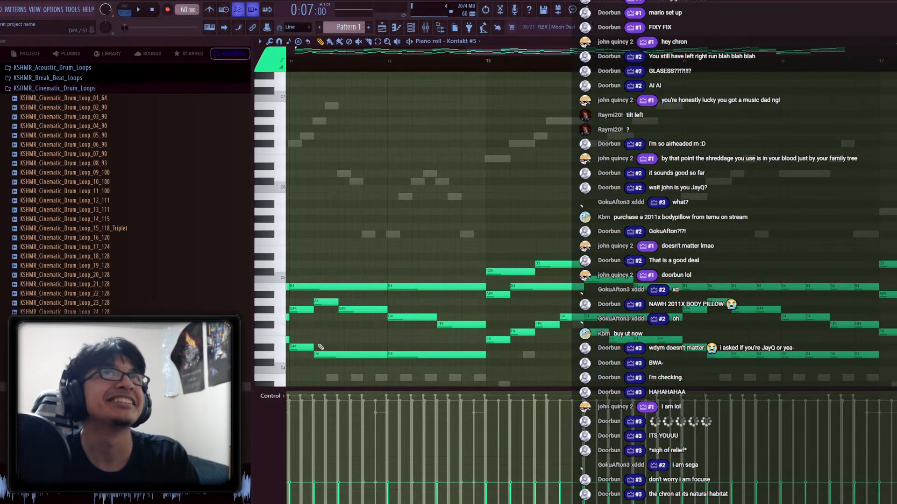
drag(335, 344, 340, 342)
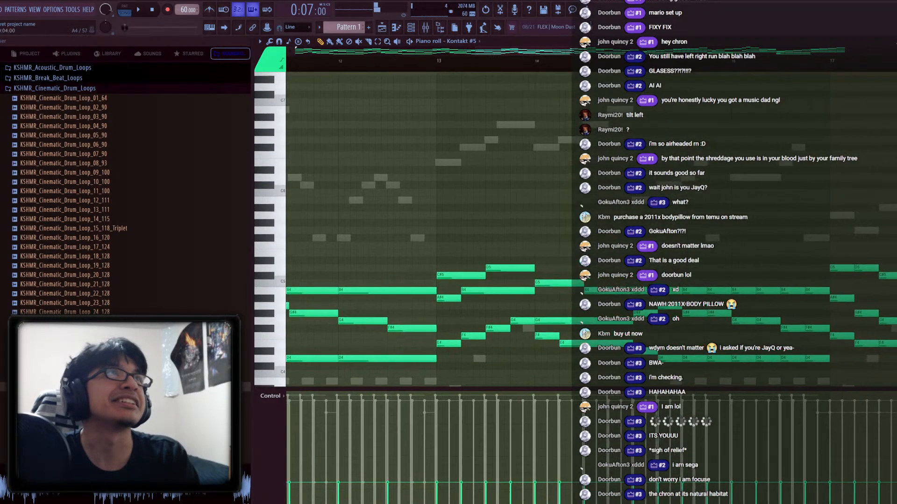
scroll(592, 294, right, 1)
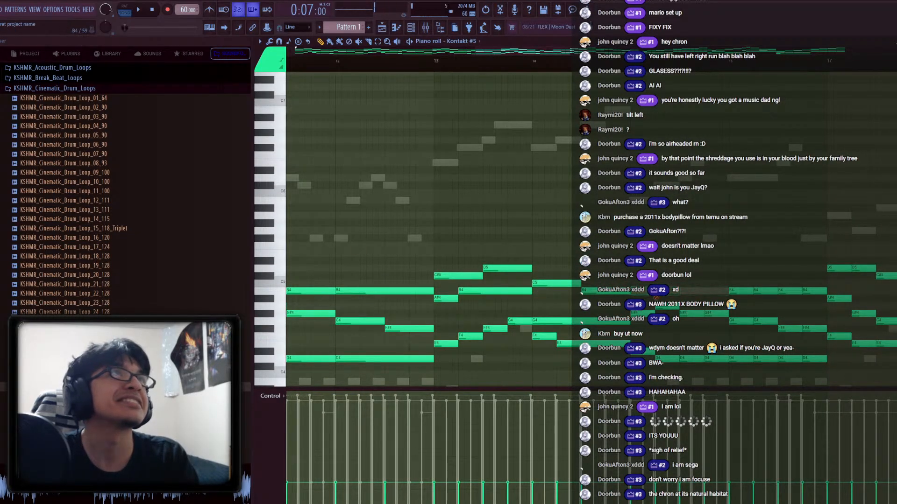
click(679, 292)
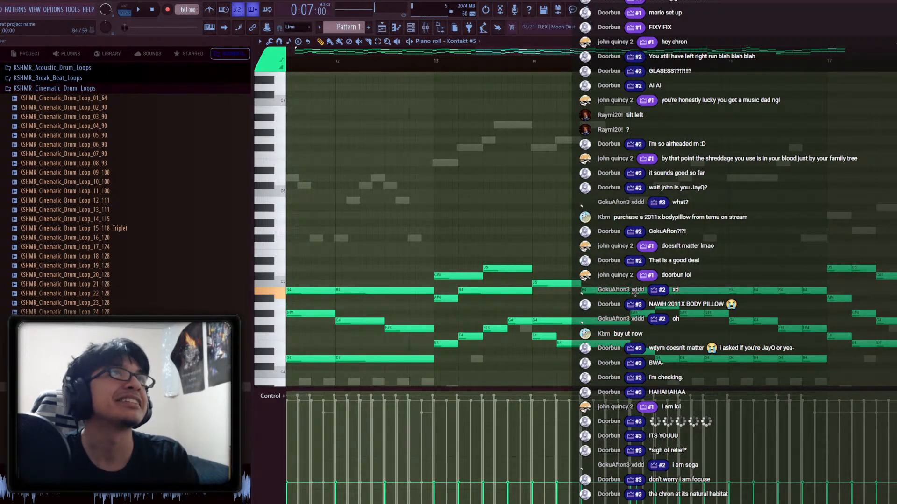
click(719, 291)
right_click(741, 291)
right_click(802, 291)
right_click(766, 291)
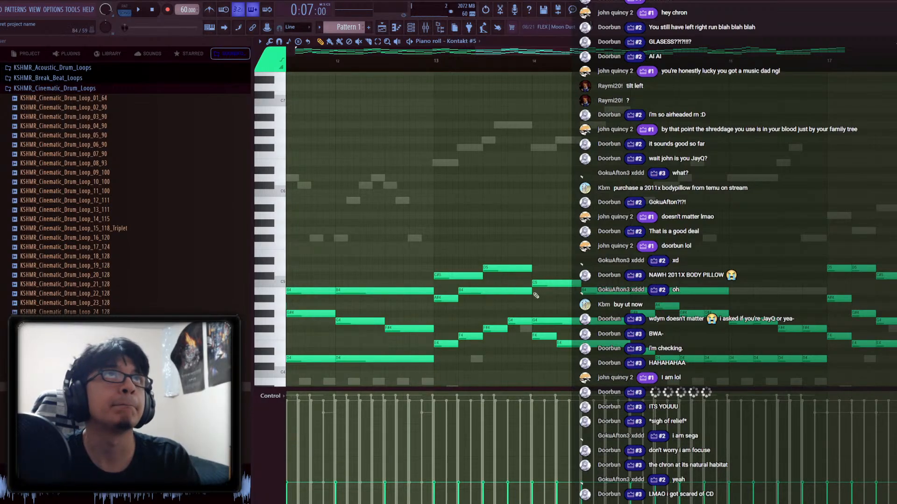
Replace the repeated D4 notes in bars 15 and 16 with one sustained D4 per bar
scroll(573, 283, right, 4)
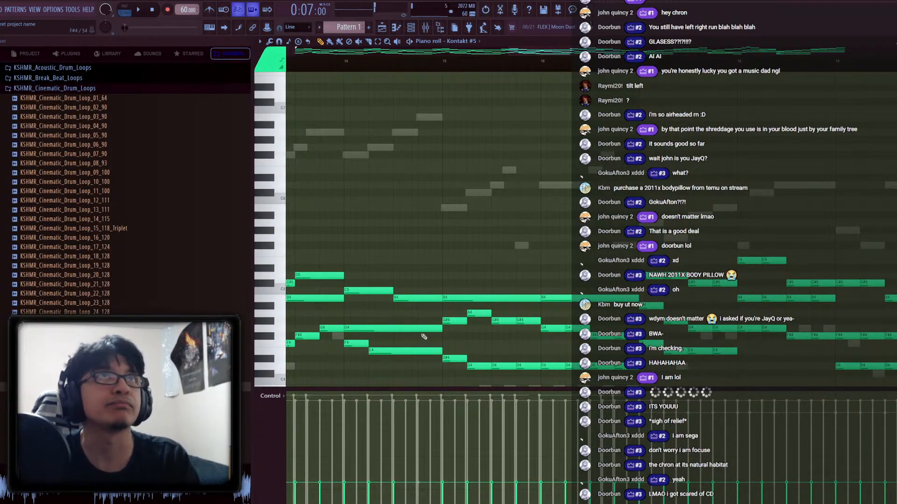
scroll(389, 286, left, 2)
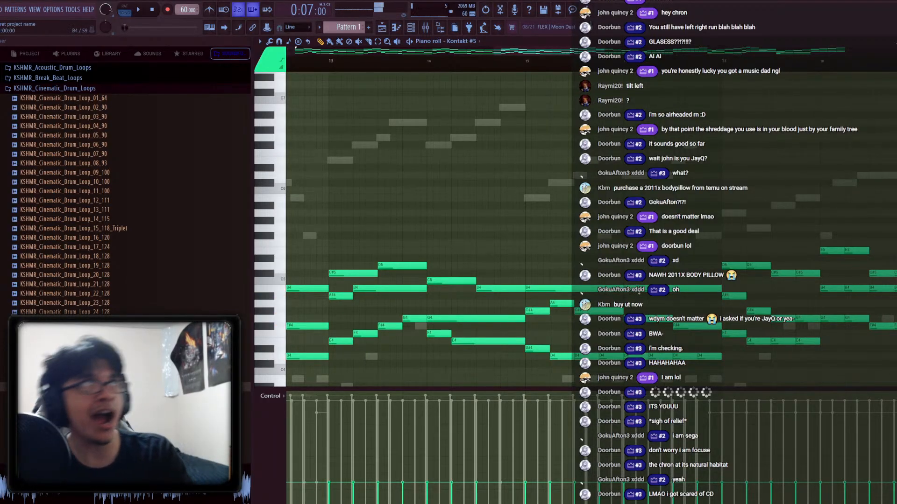
click(622, 352)
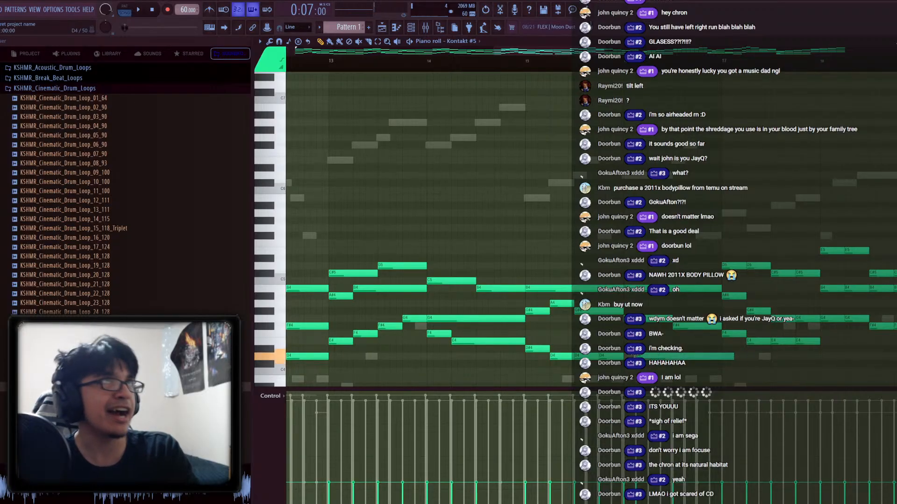
click(472, 339)
right_click(559, 356)
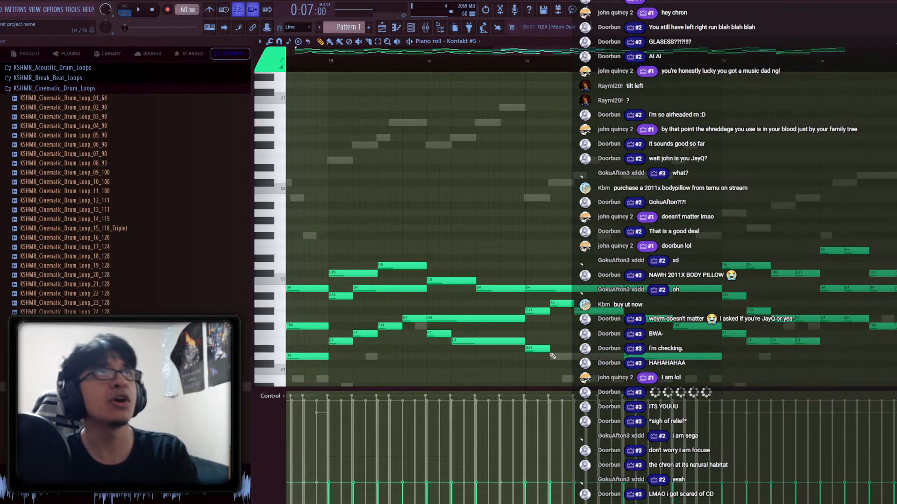
Delete the repeated E4 notes in the second half of bar 17
scroll(388, 322, right, 3)
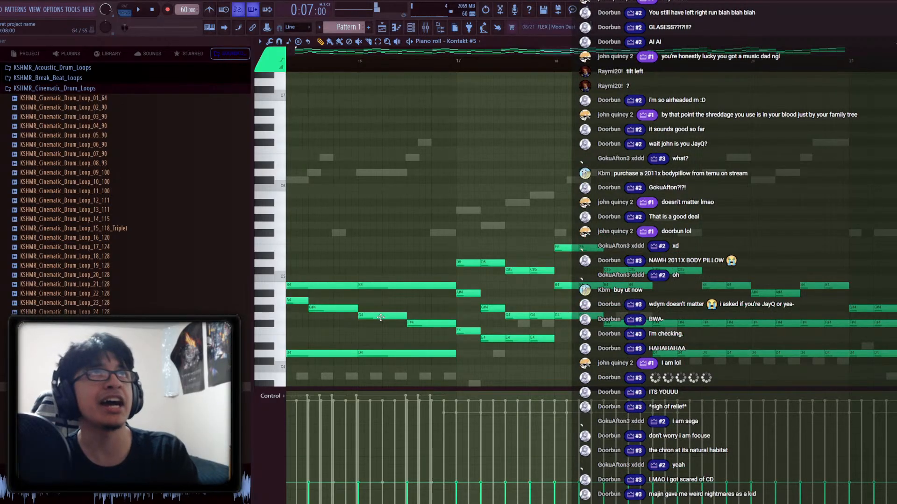
right_click(537, 338)
right_click(514, 338)
click(514, 338)
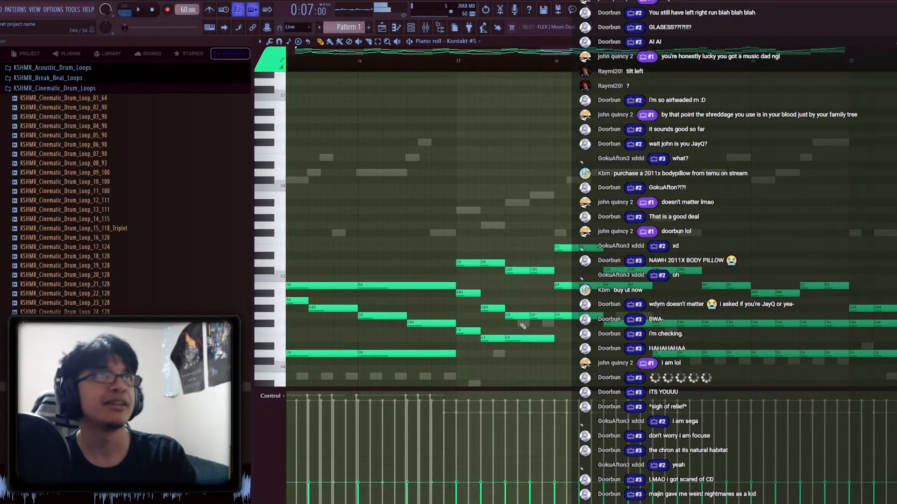
right_click(523, 338)
Replace the repeated C#5 and G4 pairs in the second half of bar 17 with single sustained notes up to bar 18
right_click(516, 271)
right_click(541, 271)
drag(525, 271, 507, 271)
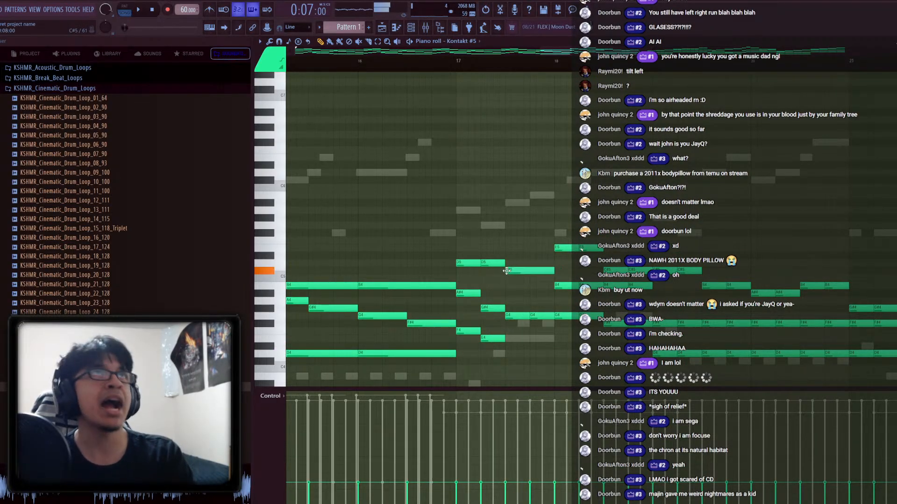
right_click(542, 316)
right_click(516, 316)
click(509, 316)
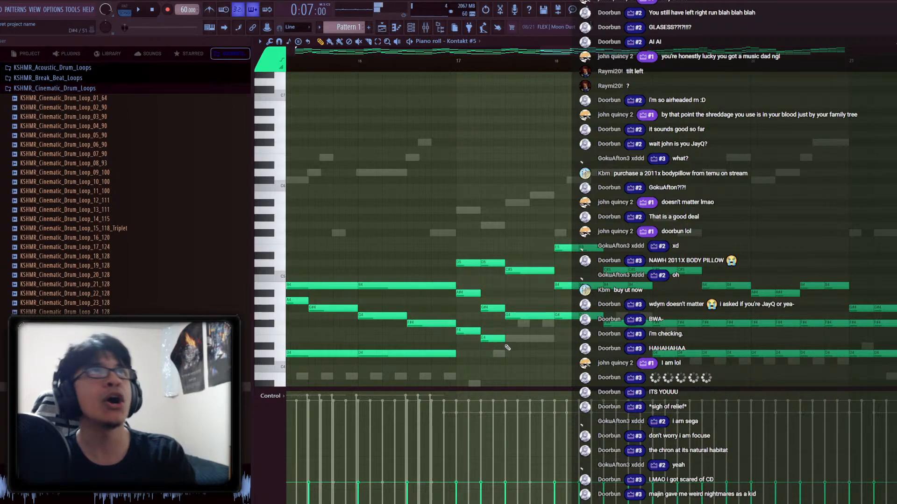
Lengthen the remaining E4 in bar 17 up to bar 18 and merge the two D5 notes at the bar's start into one
drag(503, 338, 549, 342)
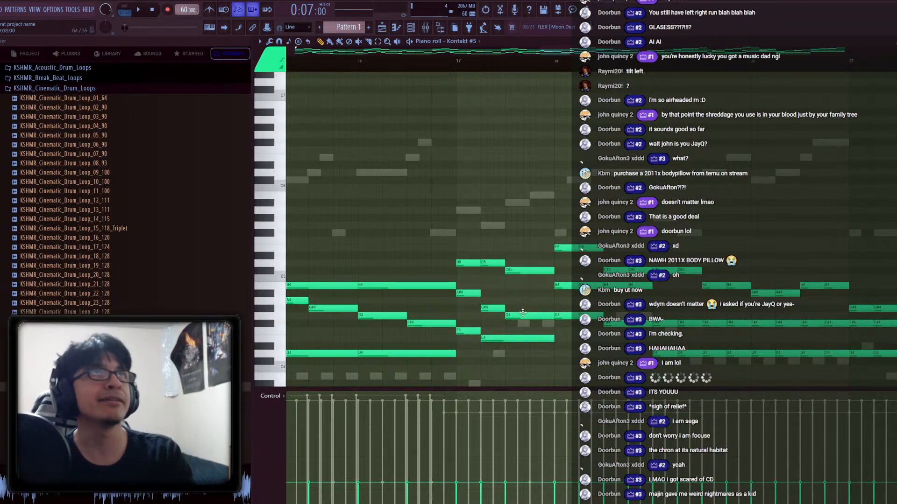
right_click(493, 263)
right_click(469, 263)
click(460, 263)
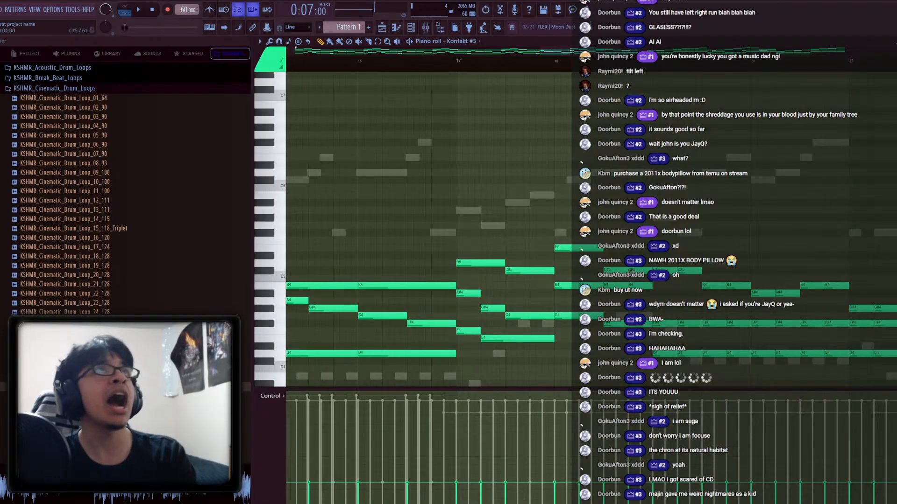
Merge the repeated C#5, F#4, G4 and B4 notes in bar 18 into single sustained notes
click(628, 270)
click(603, 322)
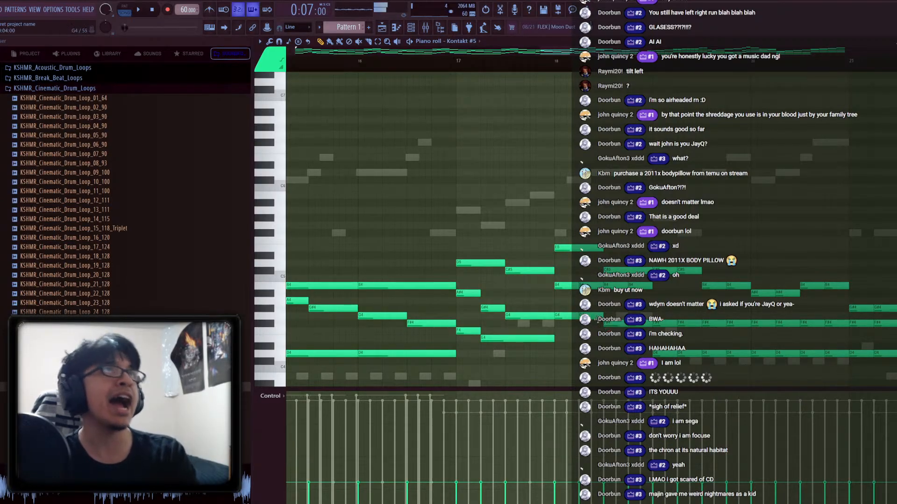
click(592, 316)
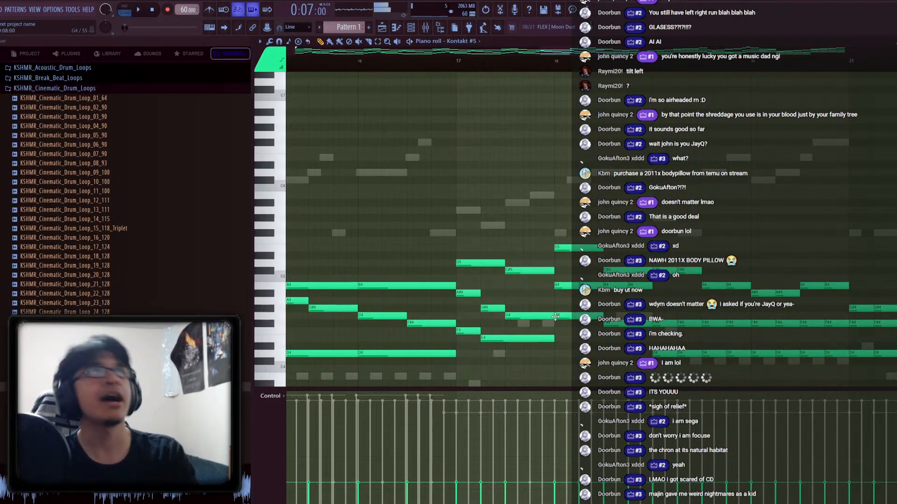
click(427, 284)
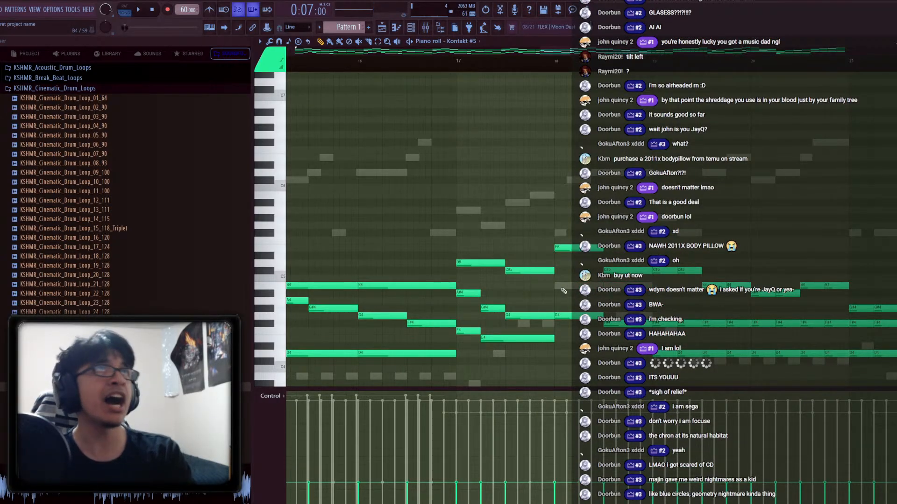
click(562, 286)
Merge the C#5 pair in the first half of bar 19 and the B4 pair in its second half into sustained notes
scroll(608, 283, right, 1)
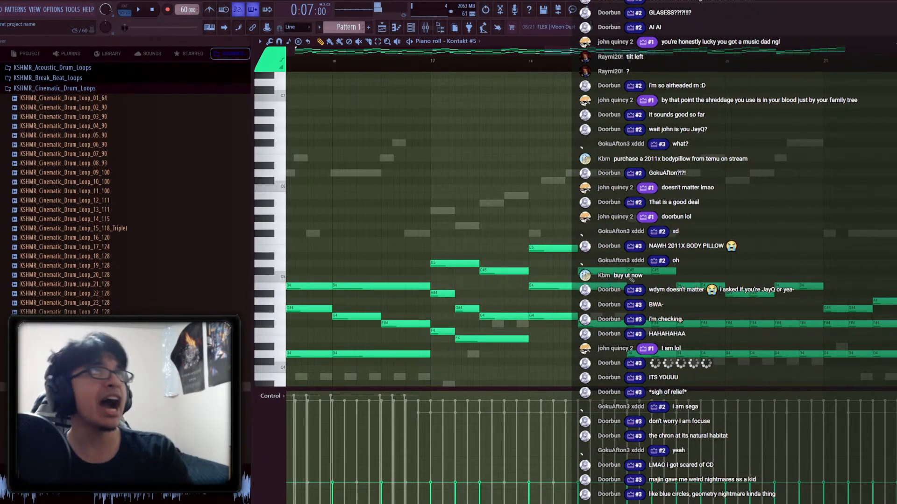
right_click(660, 273)
right_click(641, 272)
drag(643, 272, 633, 272)
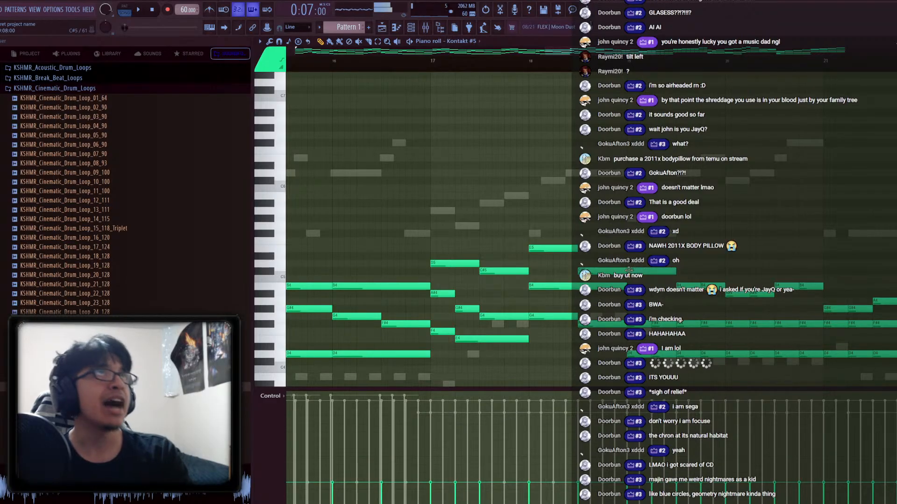
right_click(689, 287)
click(690, 286)
Replace the A#4 pair and the B4 pair in bar 20 with one half-bar note each
right_click(748, 294)
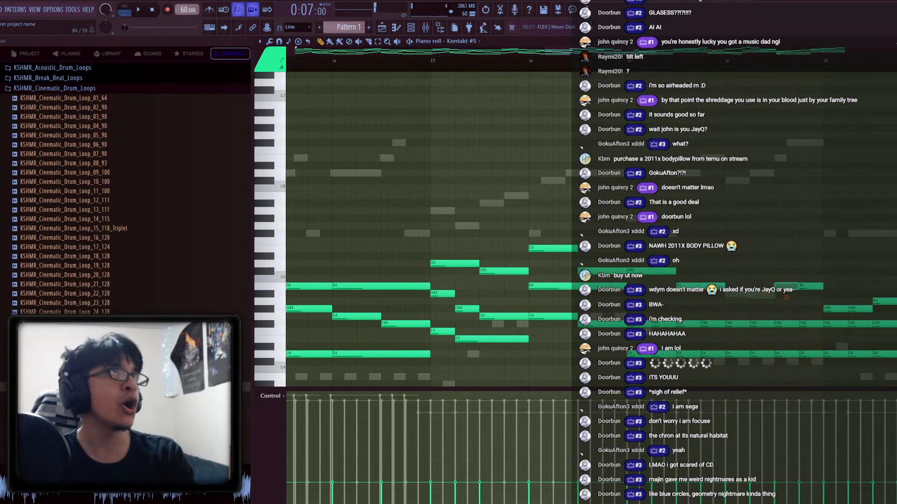
right_click(803, 286)
click(781, 286)
right_click(785, 286)
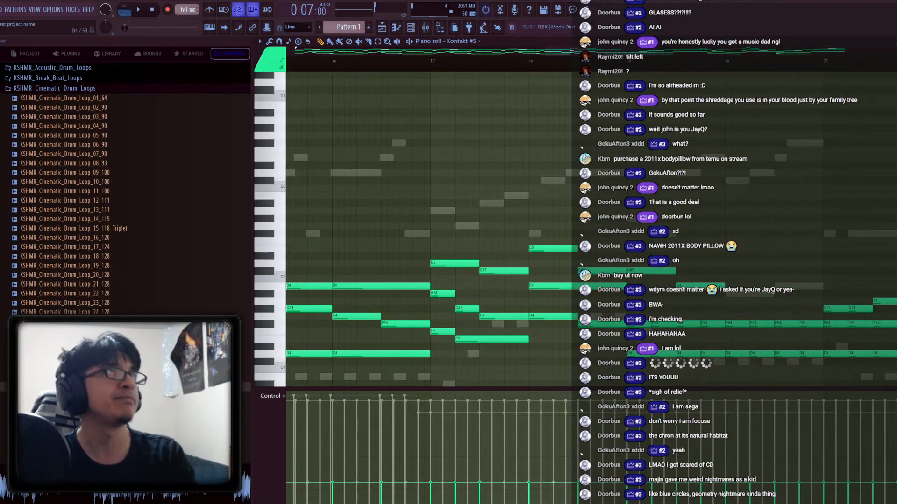
click(777, 286)
click(731, 295)
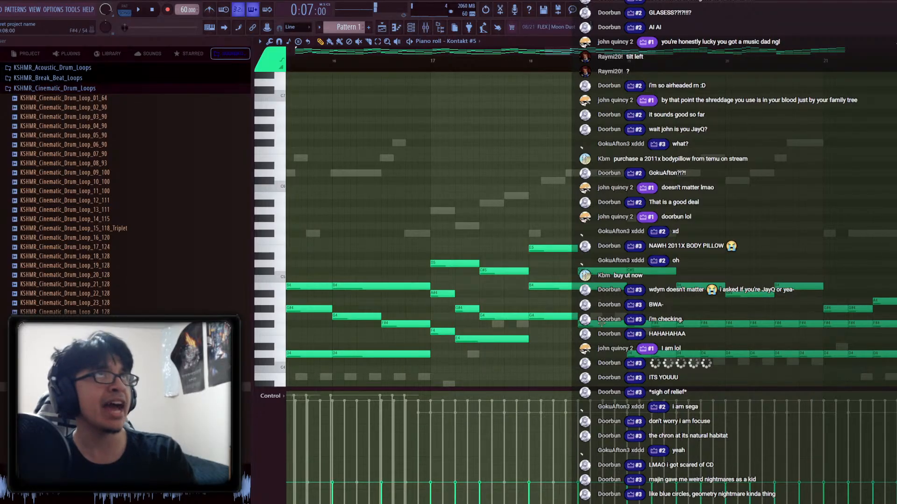
Replace the repeated D4 notes in bars 19 and 20 with one sustained D4 per bar
right_click(700, 354)
right_click(652, 353)
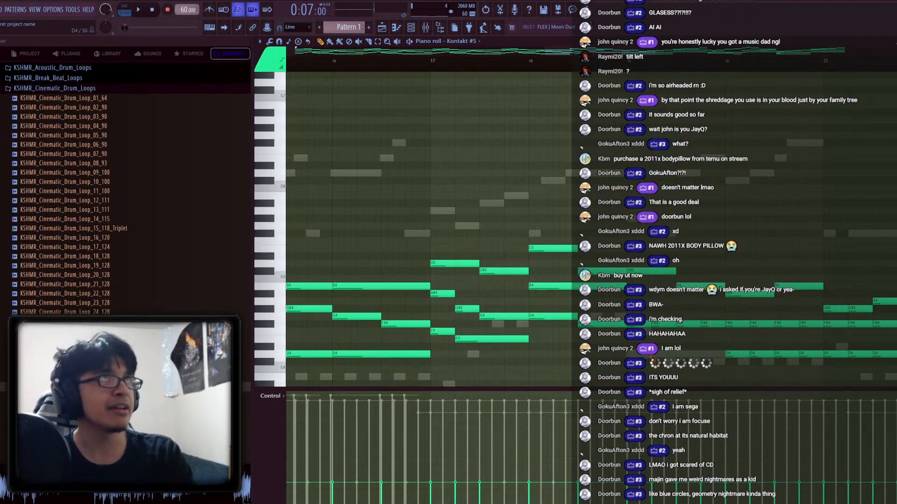
click(635, 354)
right_click(811, 354)
right_click(787, 354)
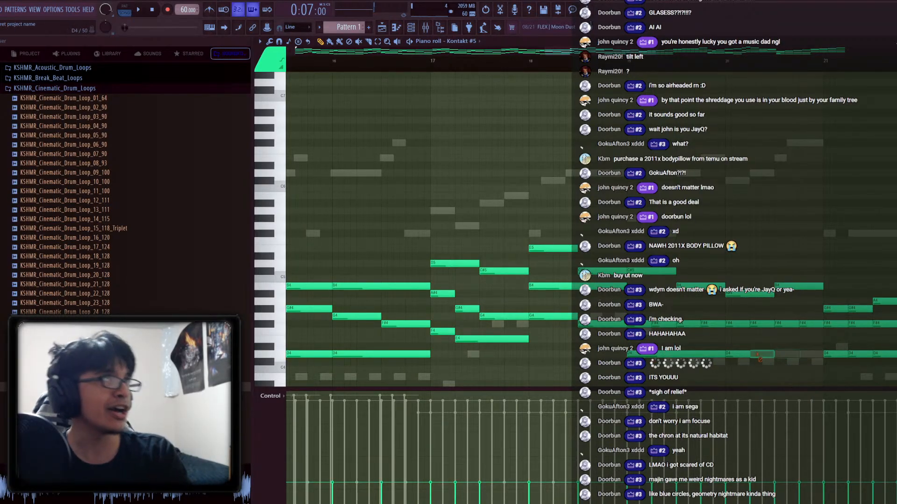
right_click(762, 354)
right_click(738, 353)
click(743, 353)
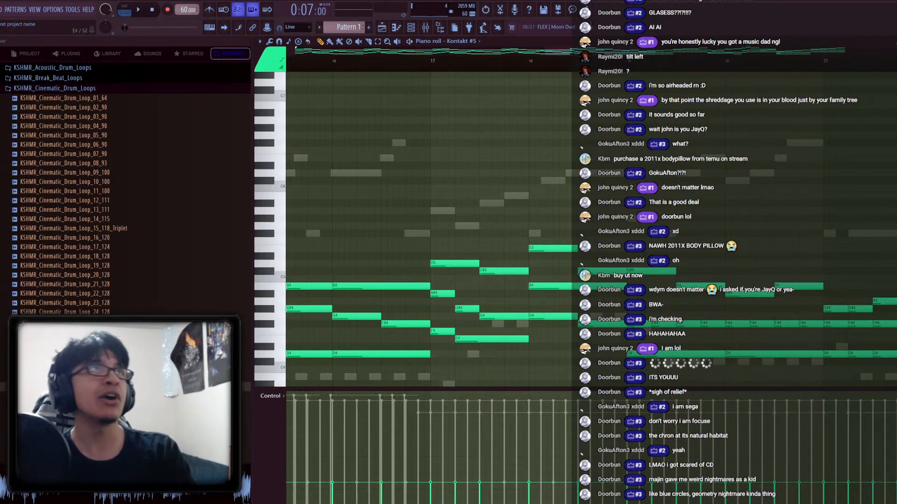
Replace the repeated F#4 notes in bars 19 and 20 with one sustained F#4 per bar
right_click(712, 323)
right_click(687, 323)
right_click(663, 323)
right_click(638, 323)
click(635, 323)
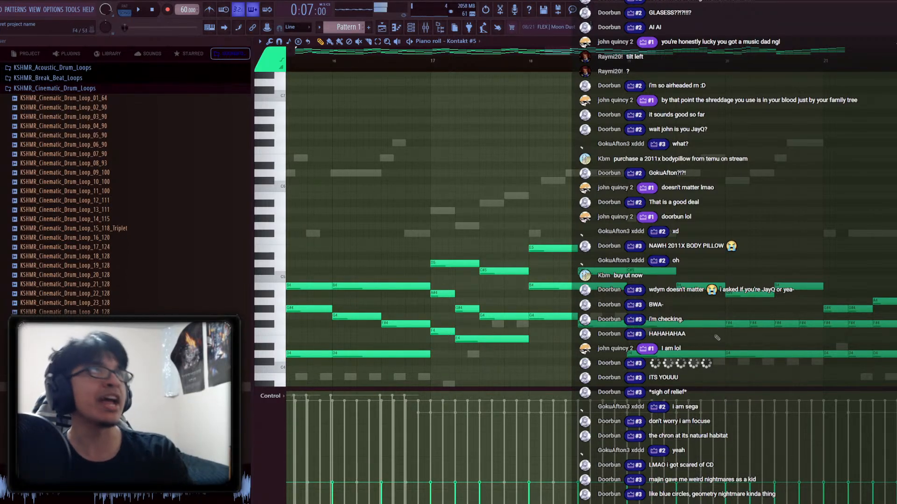
right_click(738, 323)
right_click(811, 324)
right_click(787, 324)
right_click(762, 323)
click(743, 323)
Replace the repeated D4 and F#4 notes in bars 21 and 22 with one sustained note of each pitch per bar
drag(742, 326, 587, 354)
drag(688, 351, 628, 370)
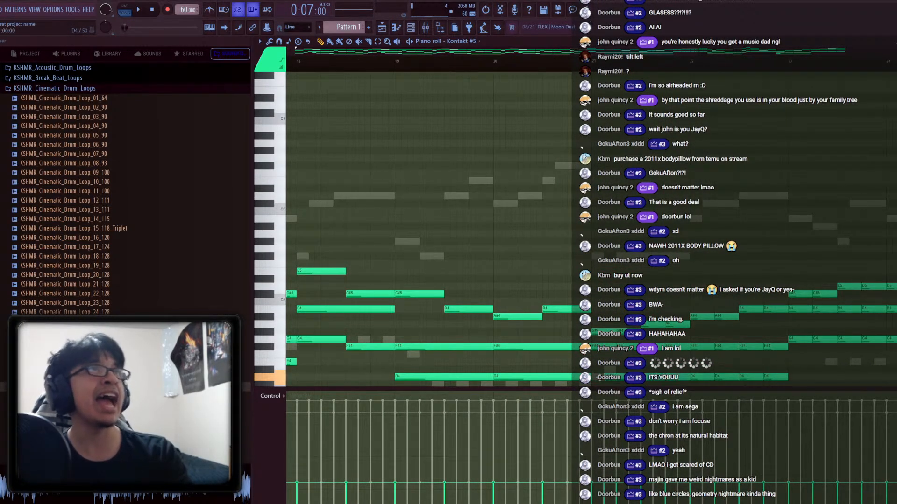
right_click(775, 377)
right_click(751, 378)
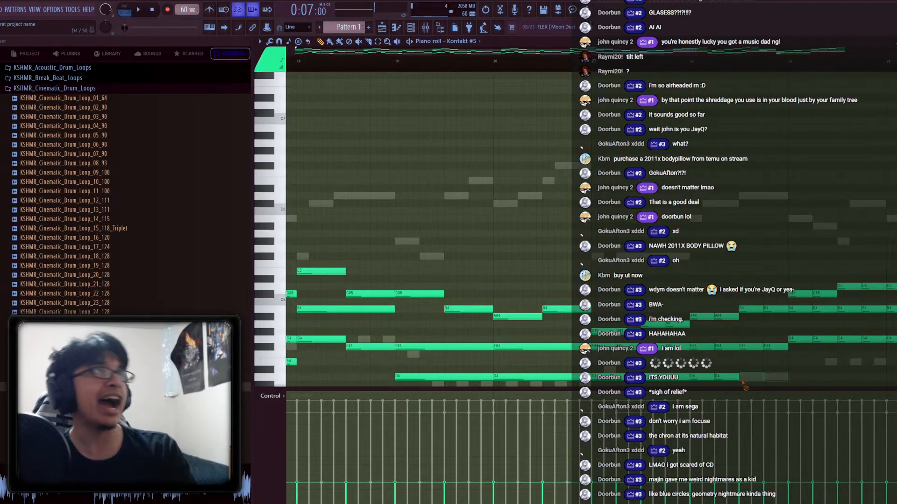
right_click(725, 378)
right_click(702, 378)
mouse_move(704, 370)
mouse_down()
mouse_move(694, 373)
mouse_move(695, 387)
mouse_up()
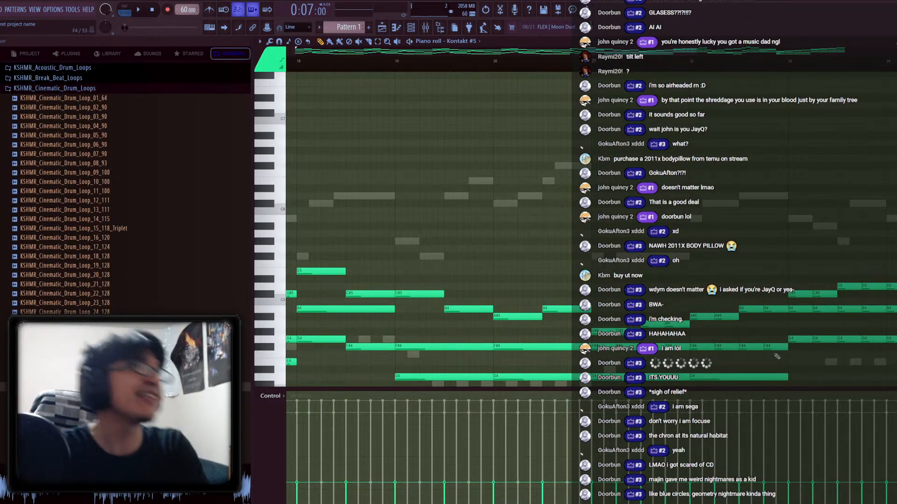
click(691, 347)
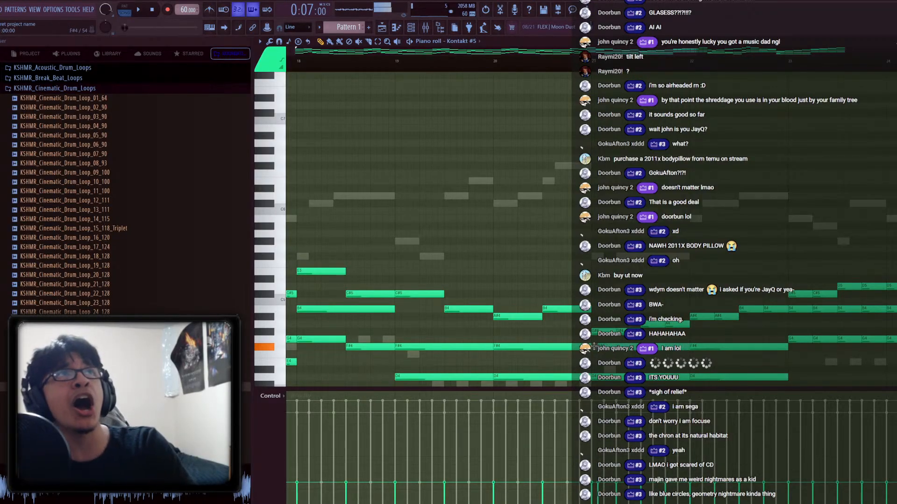
click(602, 347)
Delete the second note of each G#4, A4, A#4 and B4 pair in bars 21 and 22 and lengthen the remaining notes to half a bar
right_click(632, 331)
right_click(678, 325)
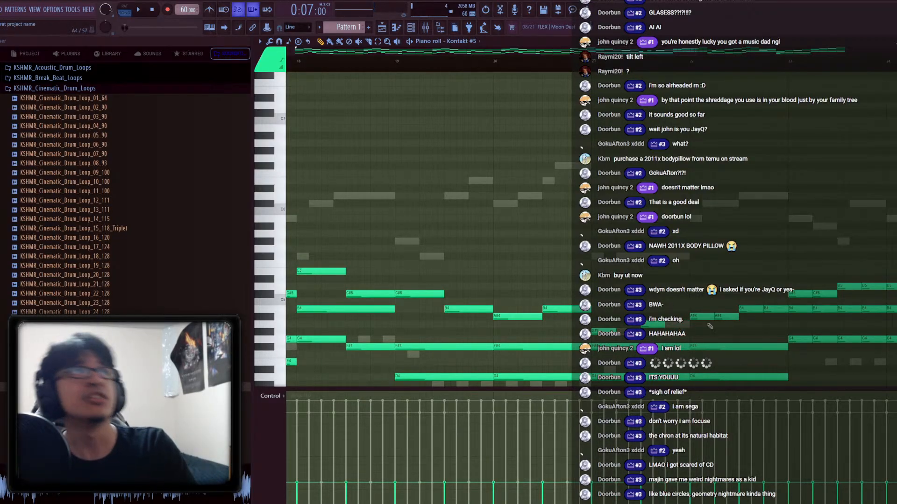
right_click(730, 318)
drag(768, 299, 609, 344)
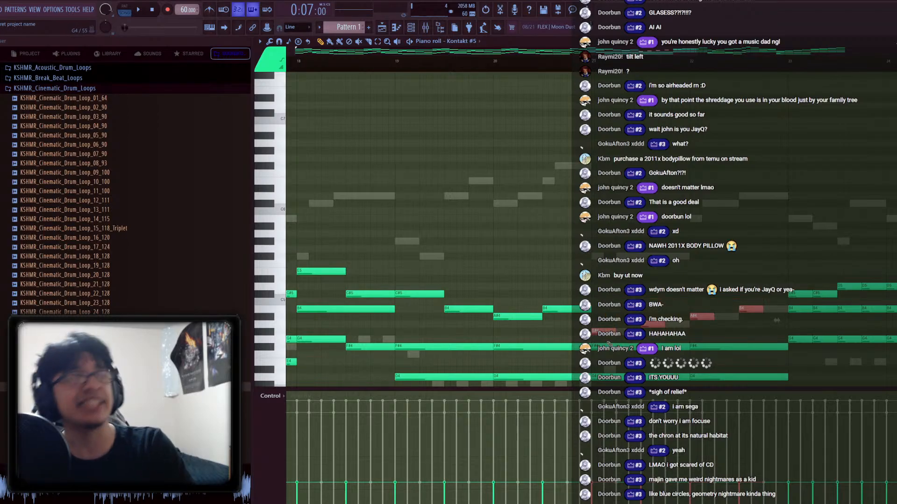
drag(774, 297, 632, 279)
ctrl+click(632, 279)
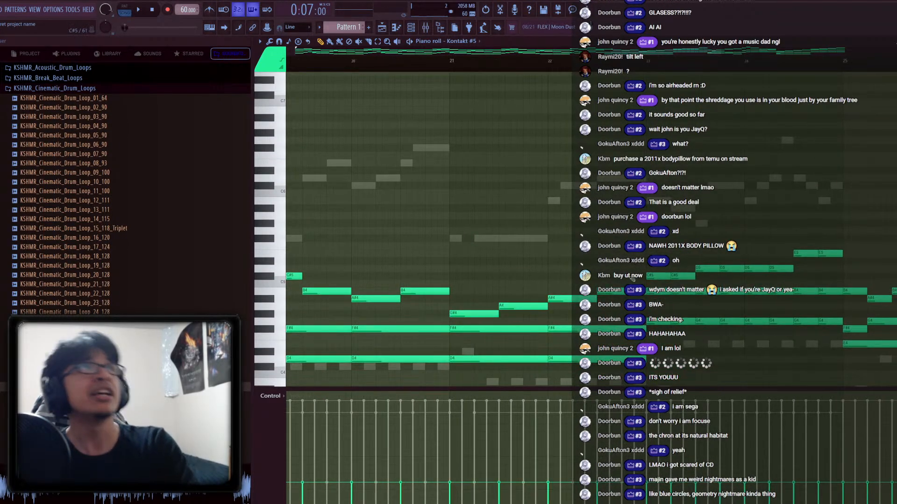
Replace the C#5 note pair at the start of bar 23 with a single C#5 lasting half a bar
right_click(682, 277)
right_click(660, 276)
click(644, 276)
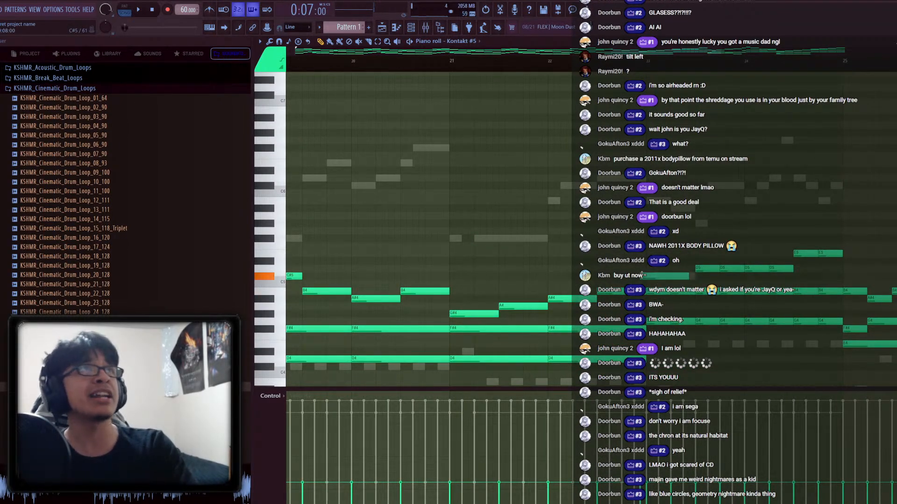
right_click(660, 276)
click(654, 276)
Delete the second note of each D5 and E5 pair in bars 23 and 24 and lengthen the remaining notes to half a bar
right_click(731, 269)
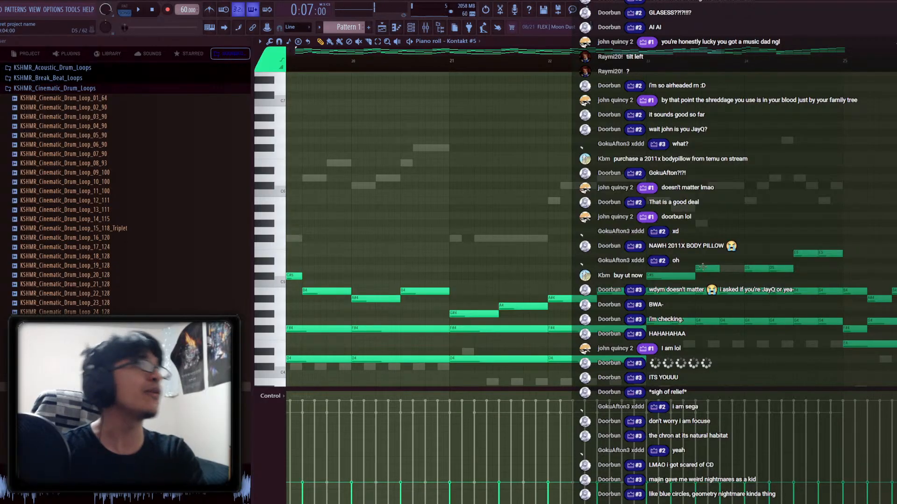
right_click(707, 268)
click(699, 269)
right_click(781, 269)
right_click(755, 268)
drag(778, 269, 769, 269)
right_click(830, 254)
right_click(806, 253)
click(799, 253)
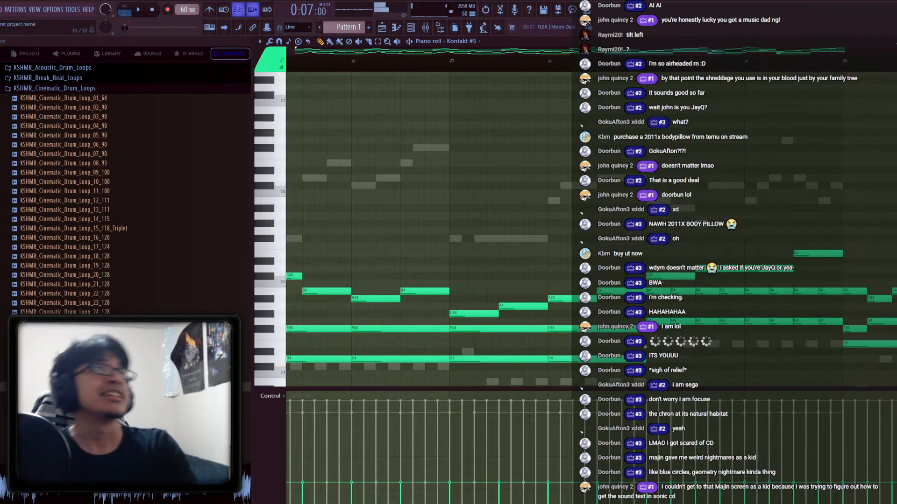
Replace the repeated G4 notes in bars 23 and 24 with one sustained G4 per bar
right_click(673, 321)
drag(654, 329, 765, 320)
right_click(757, 323)
right_click(805, 322)
right_click(820, 323)
right_click(782, 322)
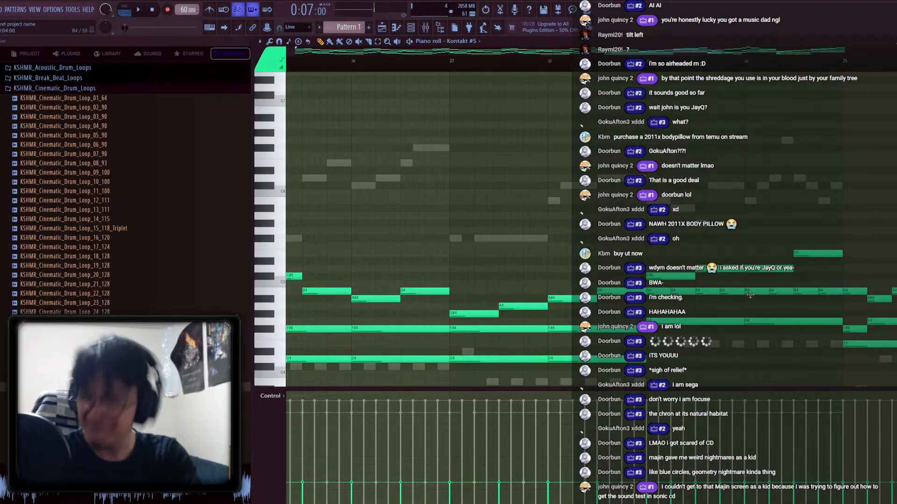
Replace the repeated B4 notes in bars 23 and 24 with one sustained B4 per bar
right_click(831, 291)
right_click(807, 291)
right_click(783, 291)
right_click(757, 291)
right_click(734, 292)
right_click(682, 291)
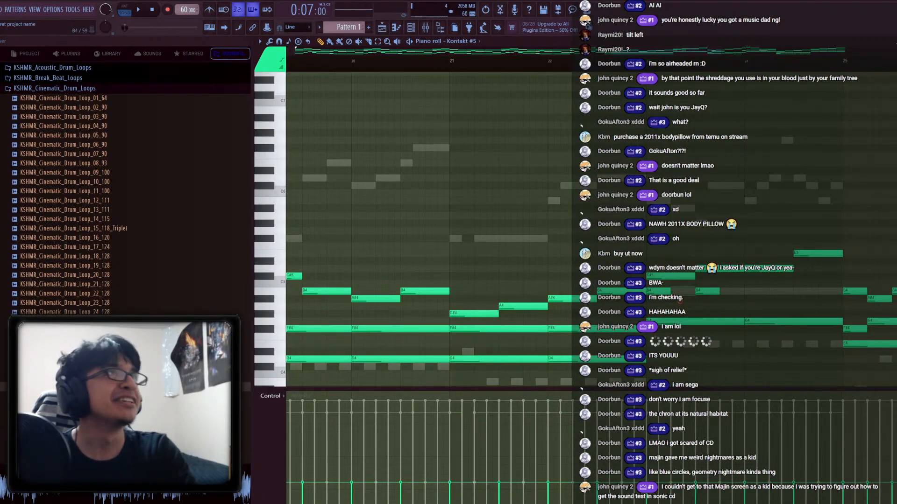
right_click(658, 291)
right_click(708, 291)
drag(705, 292, 671, 292)
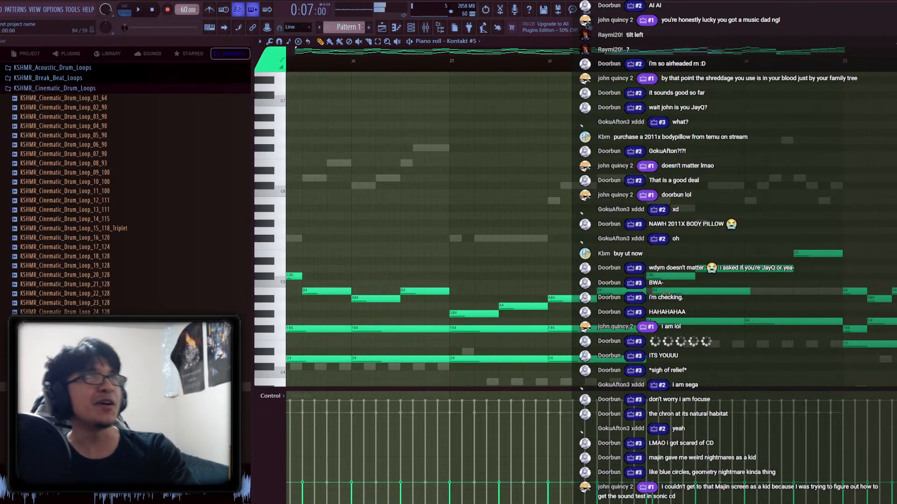
click(743, 291)
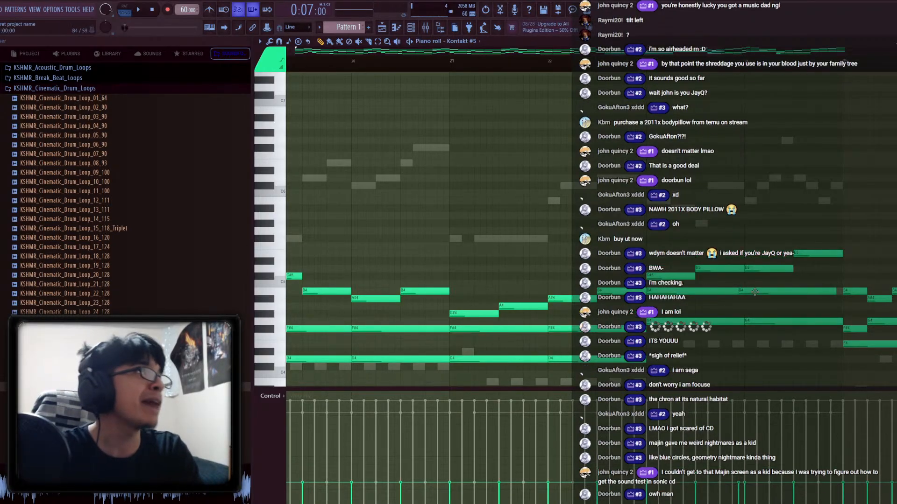
Select all the Kontakt #5 brass notes, vary their velocities, and clear the selection
scroll(788, 294, right, 5)
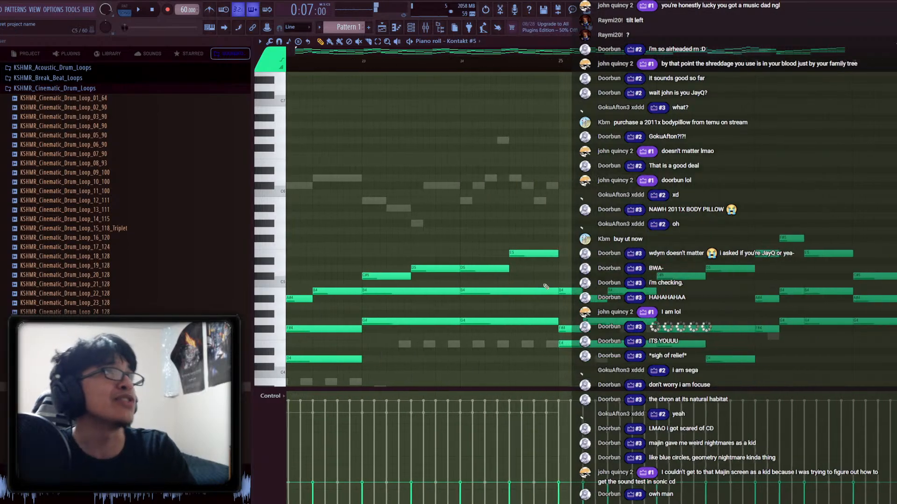
ctrl+scroll(460, 312, down, 6)
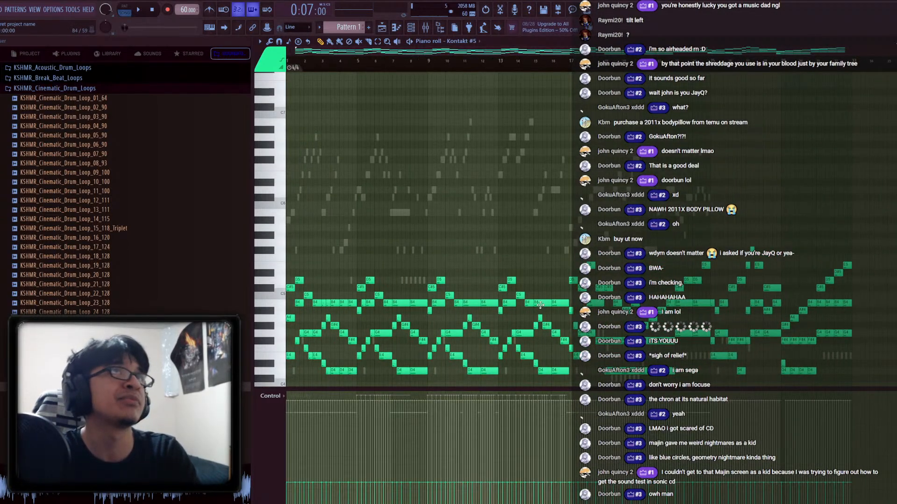
scroll(407, 291, down, 4)
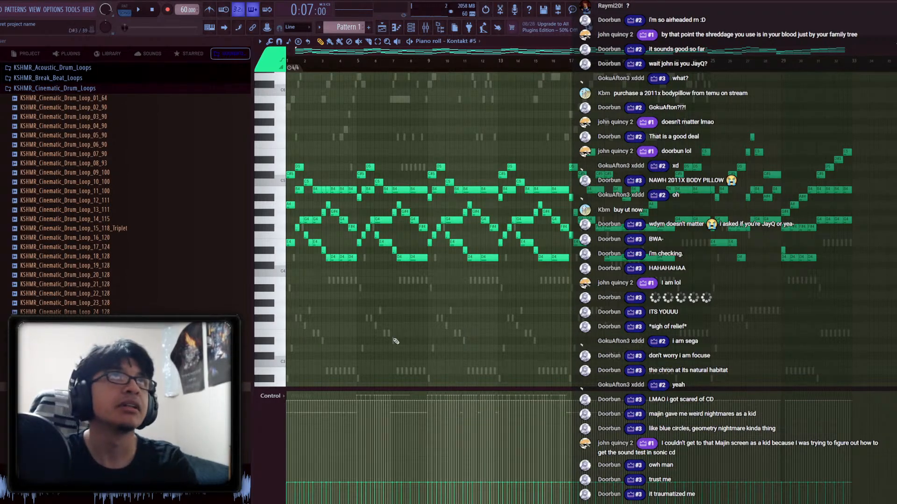
key(ctrl+a)
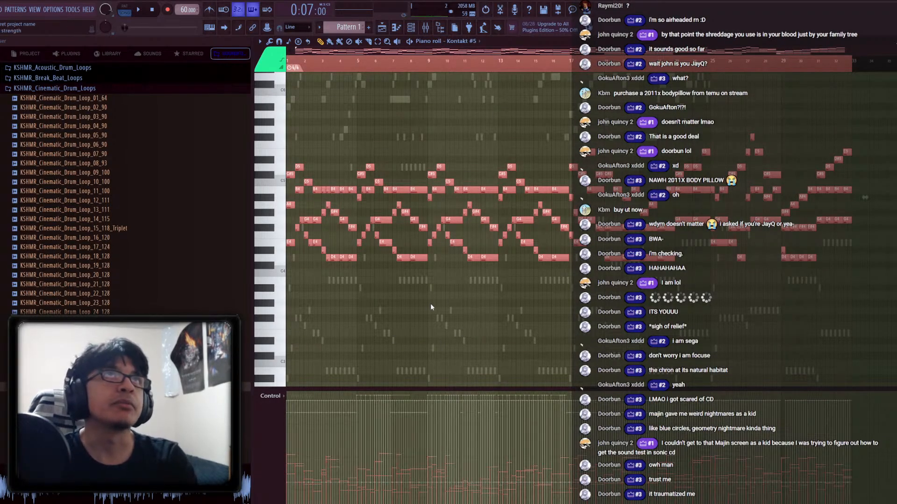
click(493, 338)
Play the arrangement in the playlist and bring up the channel rack
key(space)
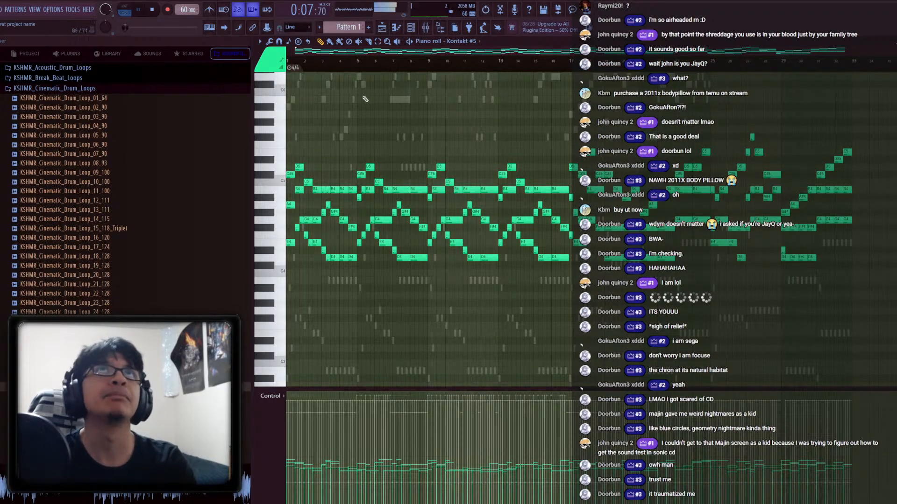
key(F5)
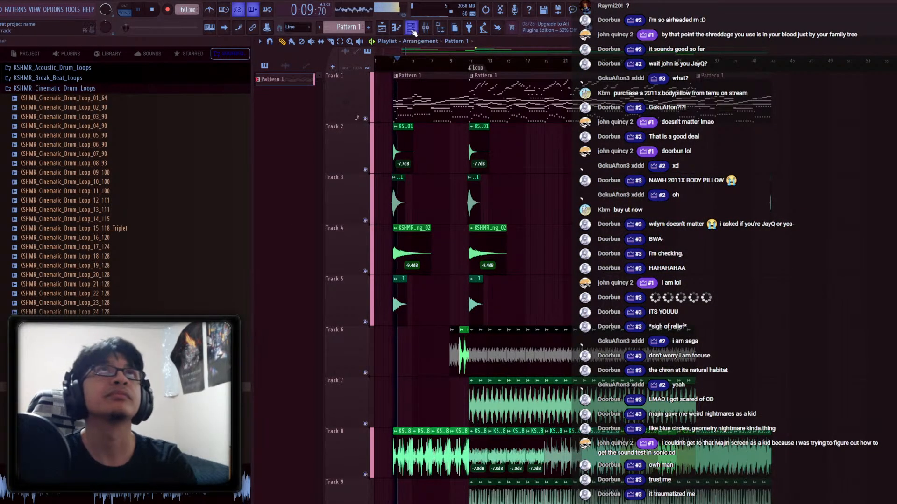
click(413, 30)
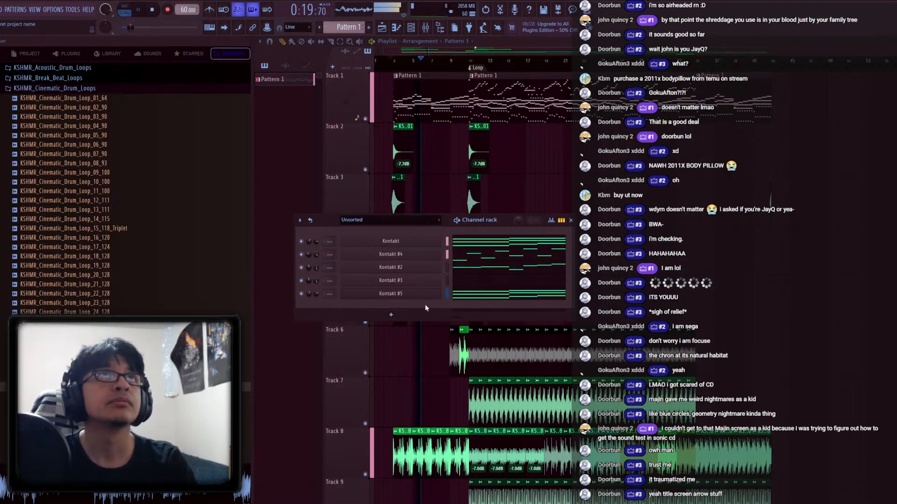
Stop playback and add low A#2 and D3 notes on the first two beats of bar 1 in the first Kontakt channel
key(F7)
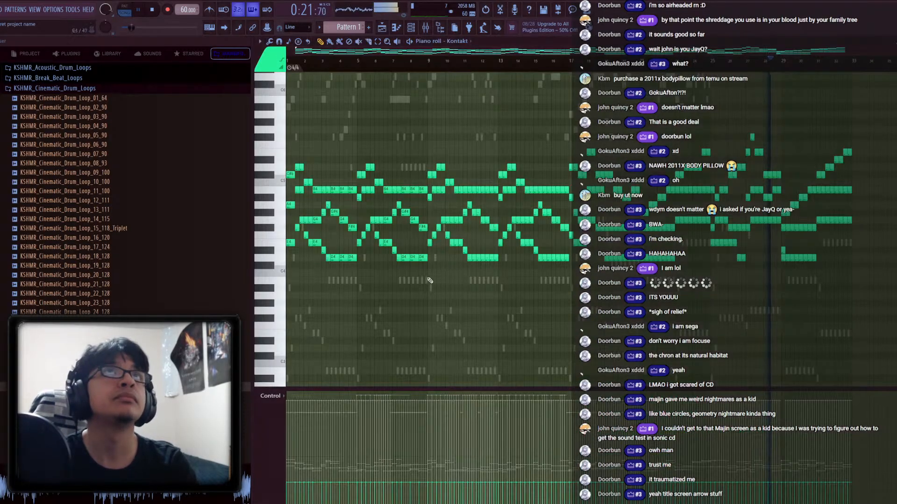
scroll(429, 281, down, 3)
key(space)
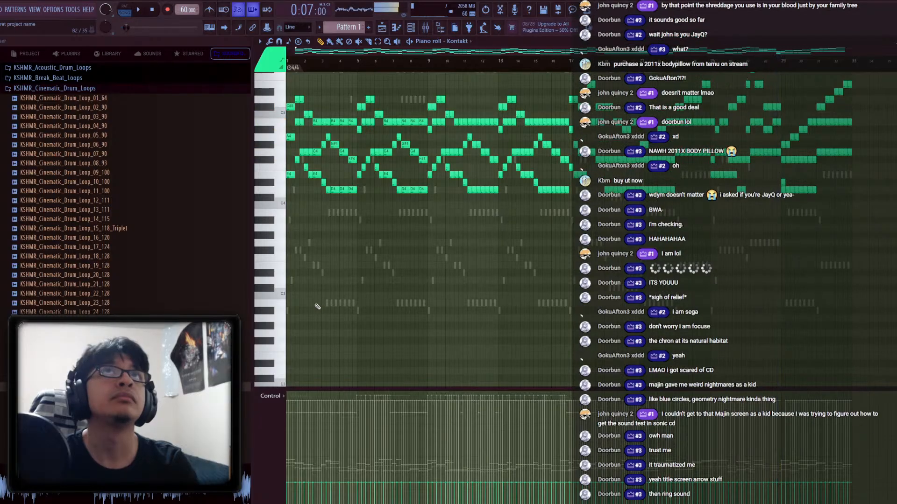
click(275, 312)
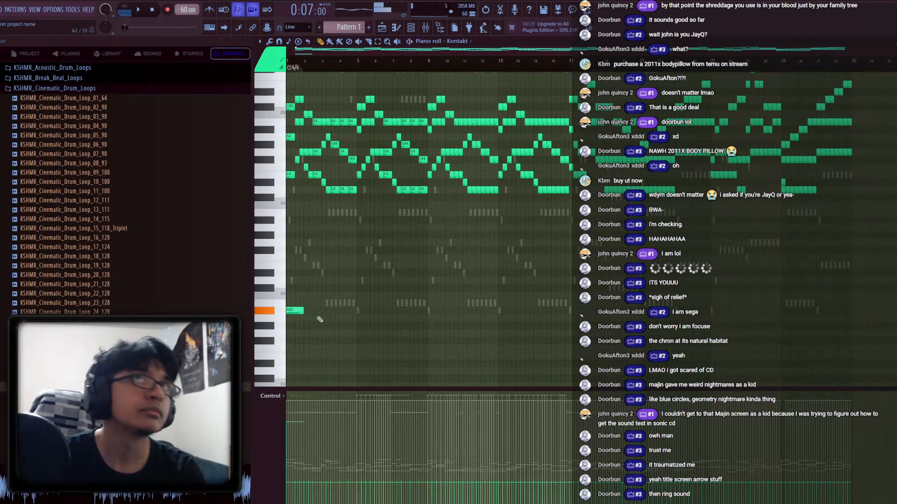
click(294, 312)
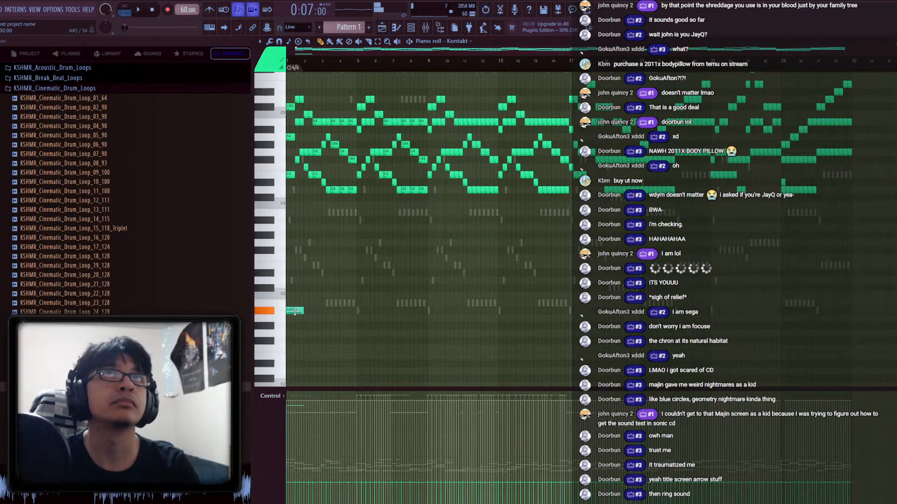
scroll(294, 311, up, 3)
click(312, 251)
right_click(313, 251)
click(297, 280)
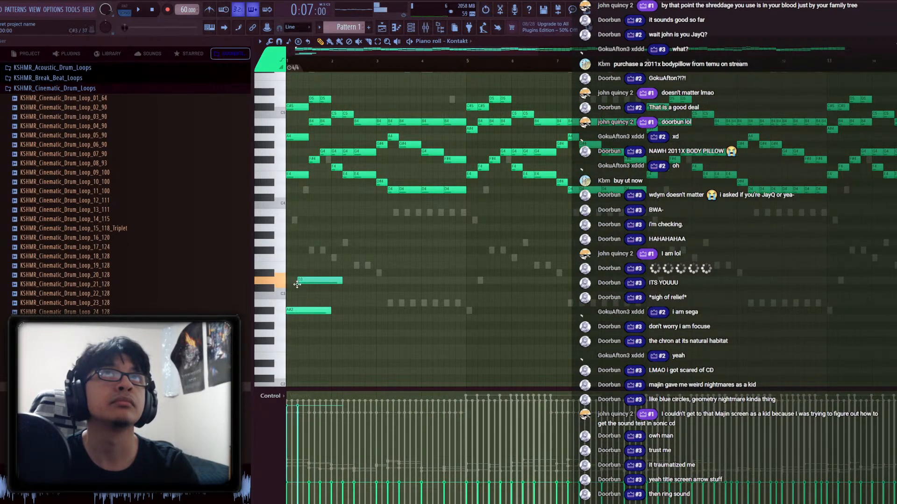
Continue the low line from the middle of bar 1 into bar 3 with F#3, F3, E3, D#3 and B2
click(312, 250)
click(335, 258)
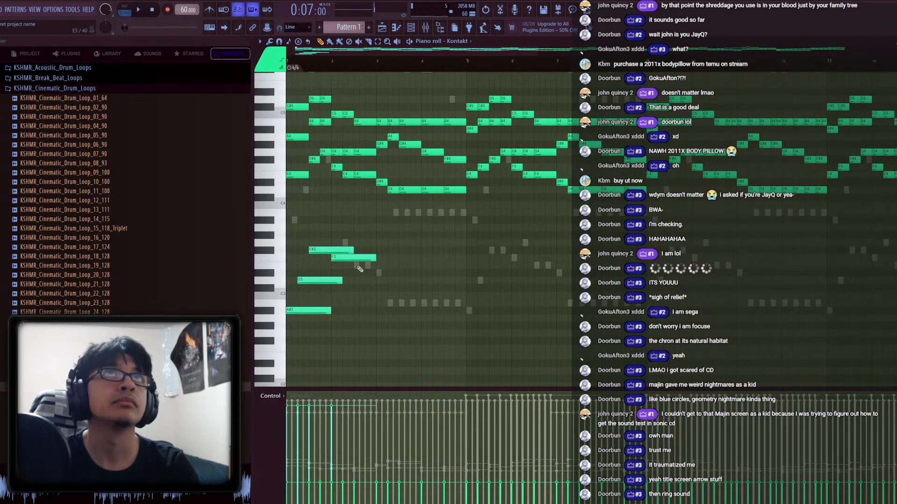
click(358, 265)
click(379, 273)
click(391, 303)
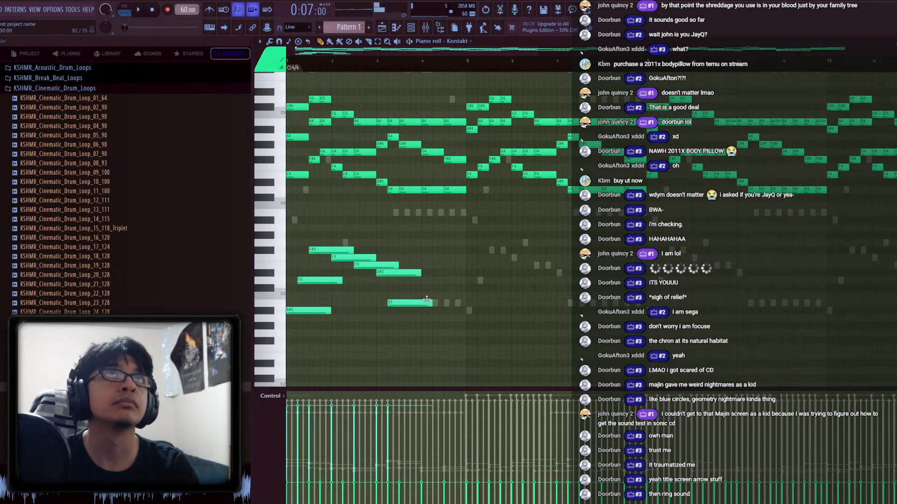
Shorten the new low notes to one beat each, with E3 lasting two beats, and audition the opening
drag(434, 329, 285, 247)
drag(375, 258, 333, 260)
key(ctrl+d)
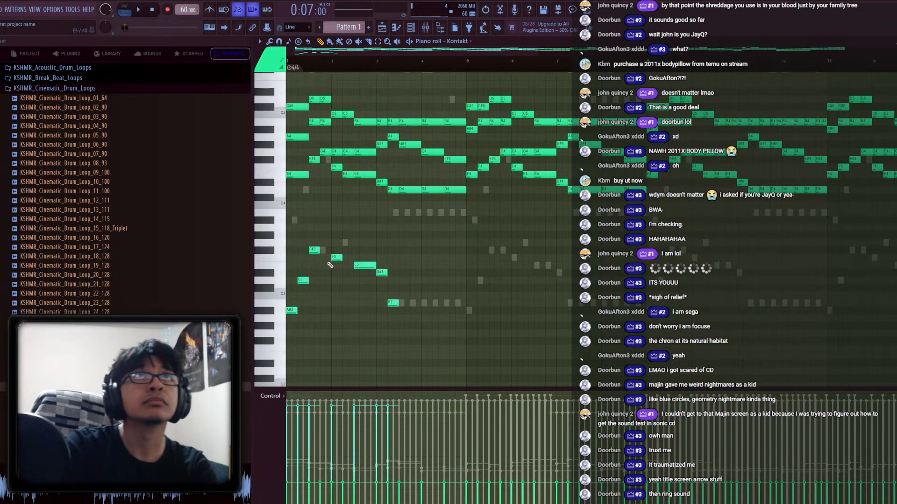
key(space)
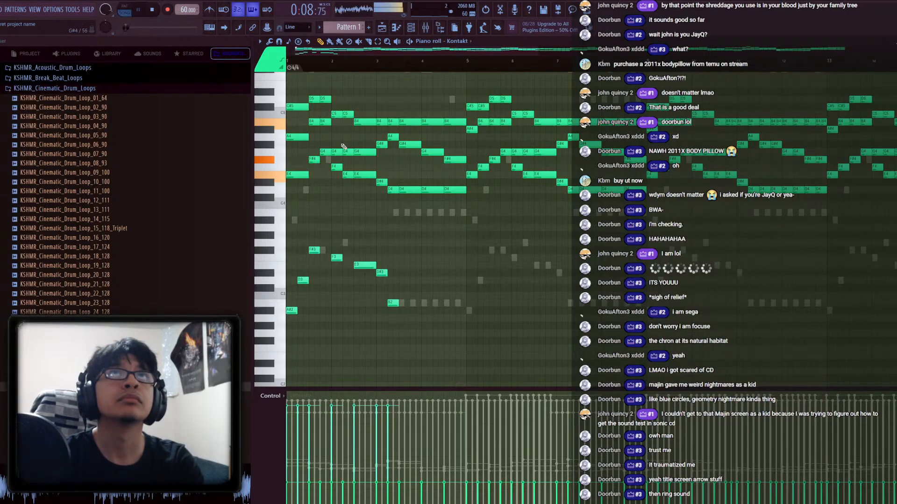
key(space)
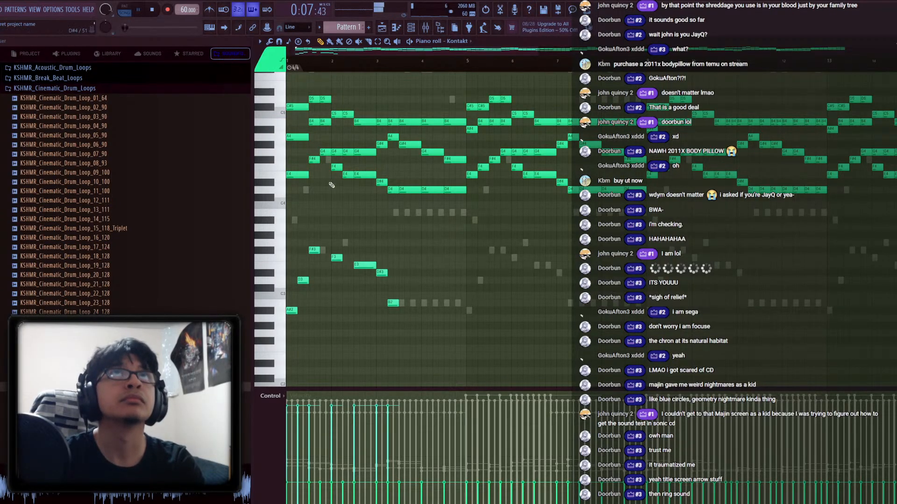
Play the arrangement in the playlist from the Loop marker
key(F6)
key(F5)
key(space)
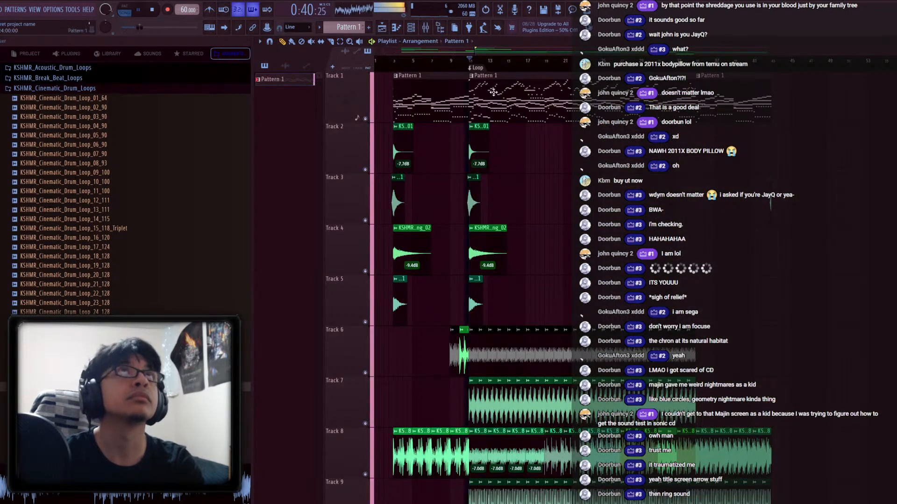
key(F7)
key(F5)
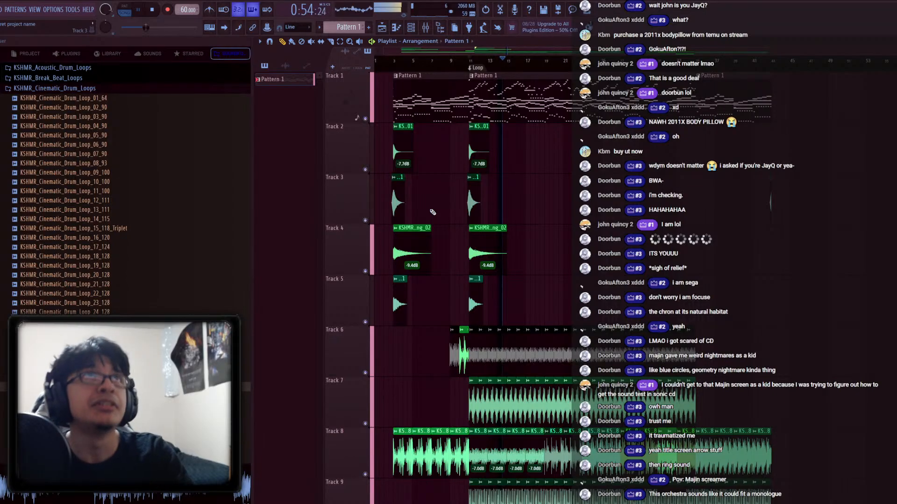
Place a KSHMR_Orchestral_Crash_Scary_01 clip on Track 3 just before bar 15 and set its volume to -7.1 dB
scroll(526, 256, up, 2)
click(542, 201)
drag(542, 200, 532, 224)
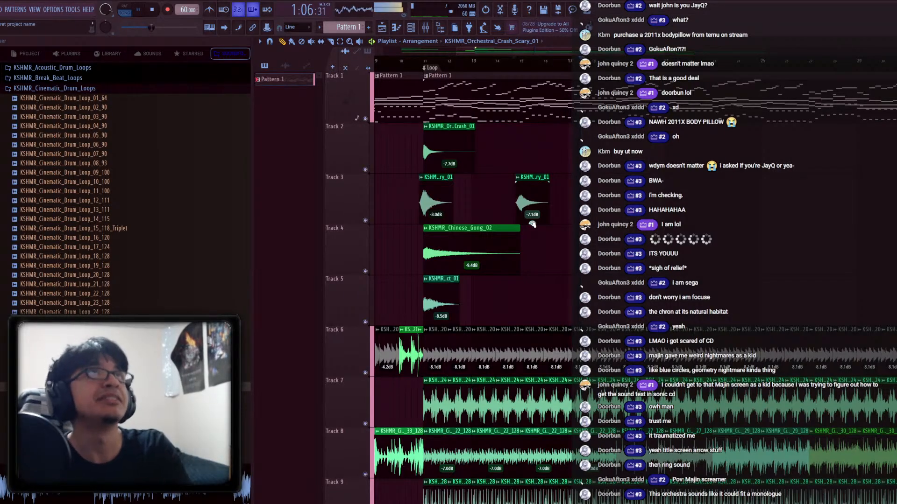
click(411, 27)
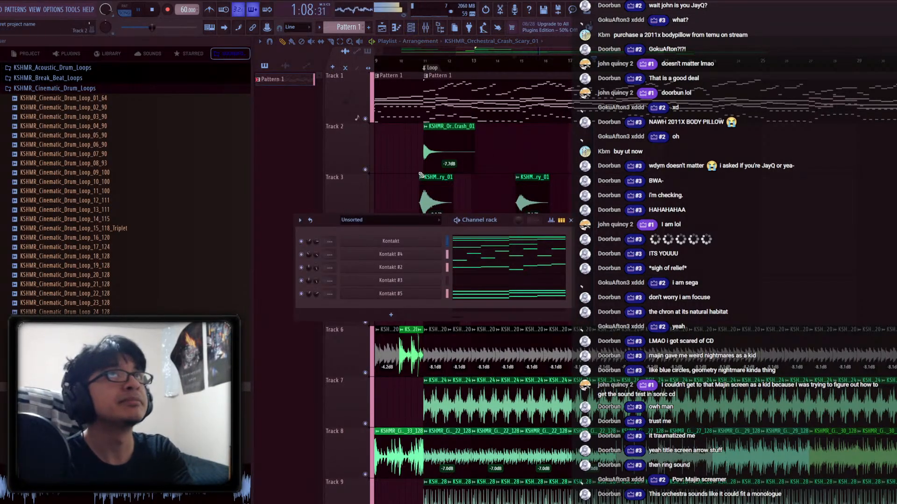
key(F6)
scroll(564, 289, down, 5)
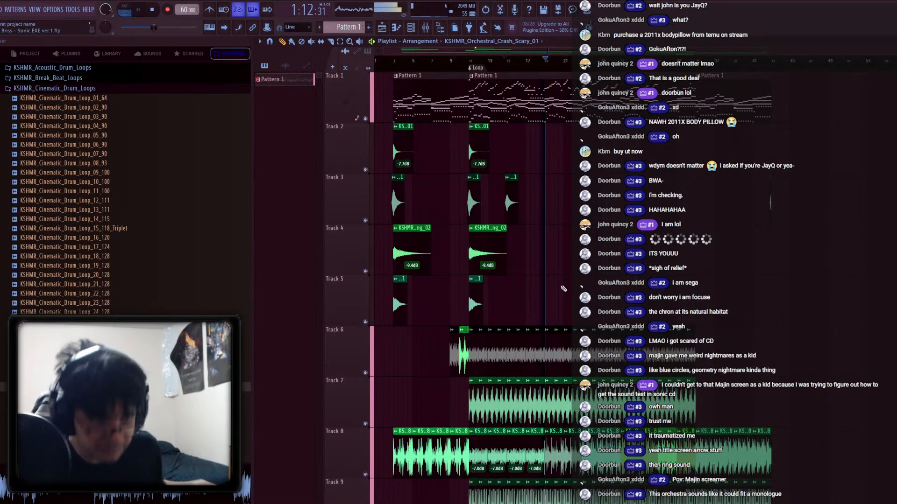
Place a copy of the KSHMR_Orchestral_Crash_01 clip on Track 2 at bar 19 at -8.9 dB and play from there
key(space)
scroll(611, 69, up, 5)
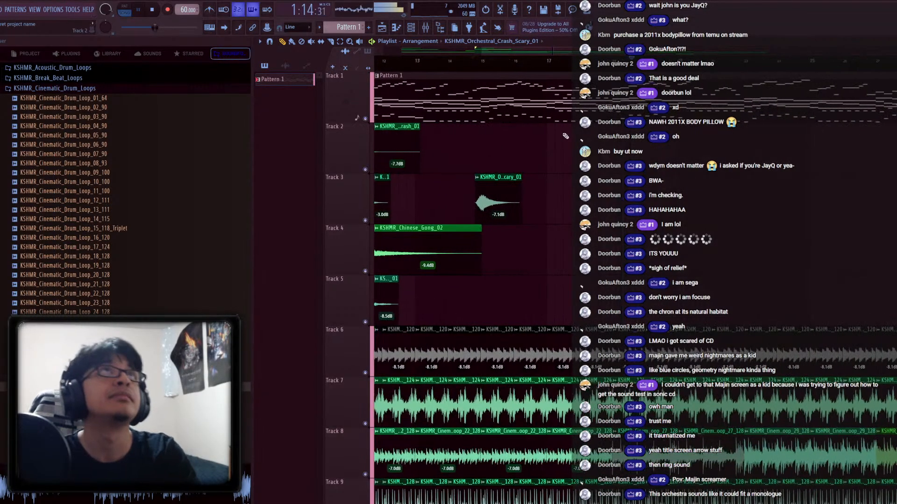
click(610, 69)
scroll(466, 209, down, 4)
click(423, 161)
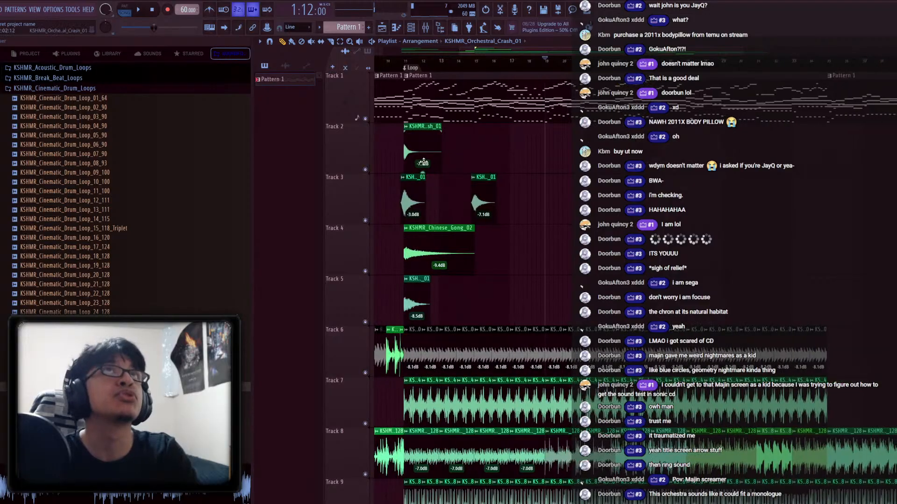
click(557, 152)
key(space)
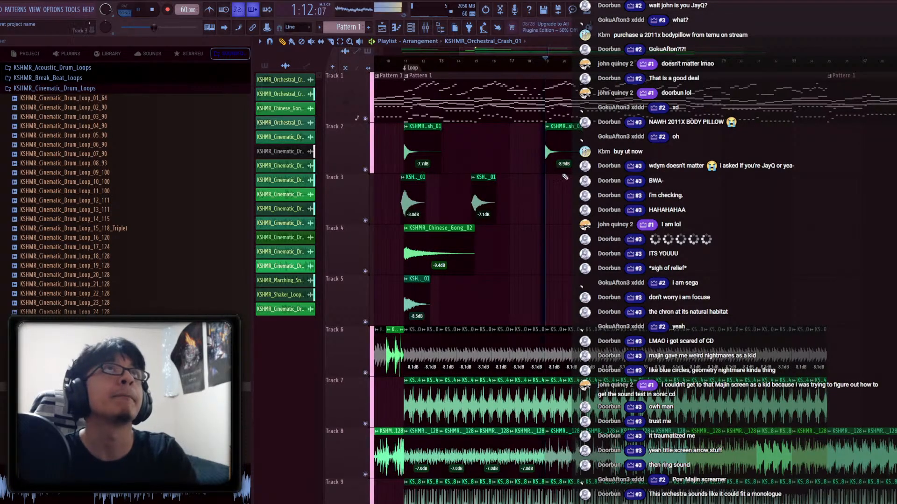
Collapse the drum loop folders in the sample browser and expand the KSHMR_Drums folder
click(55, 88)
scroll(65, 229, up, 5)
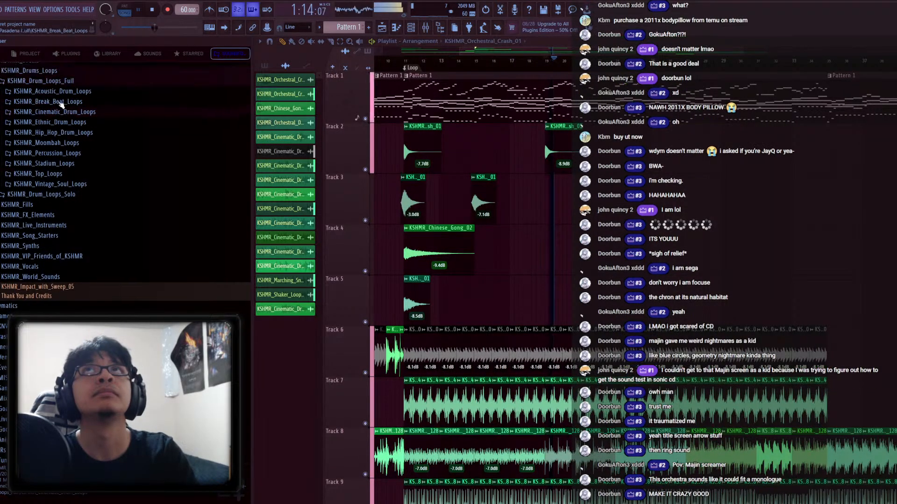
click(47, 204)
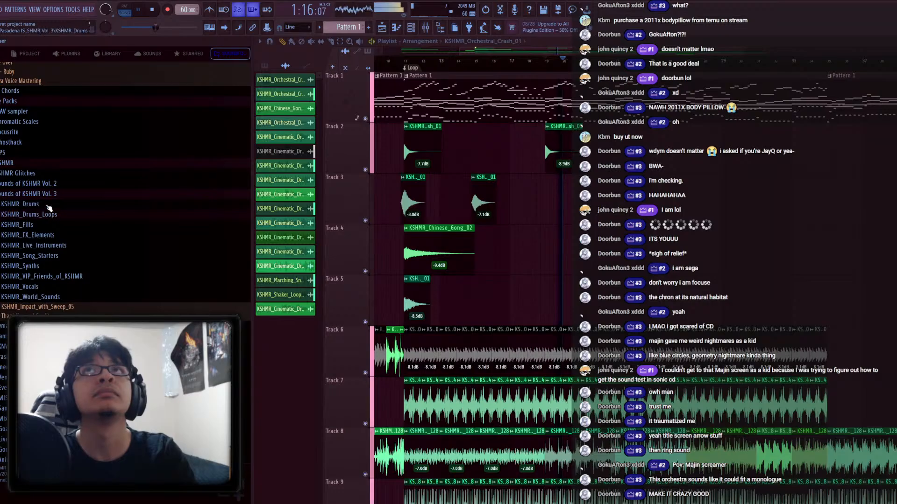
scroll(557, 353, down, 5)
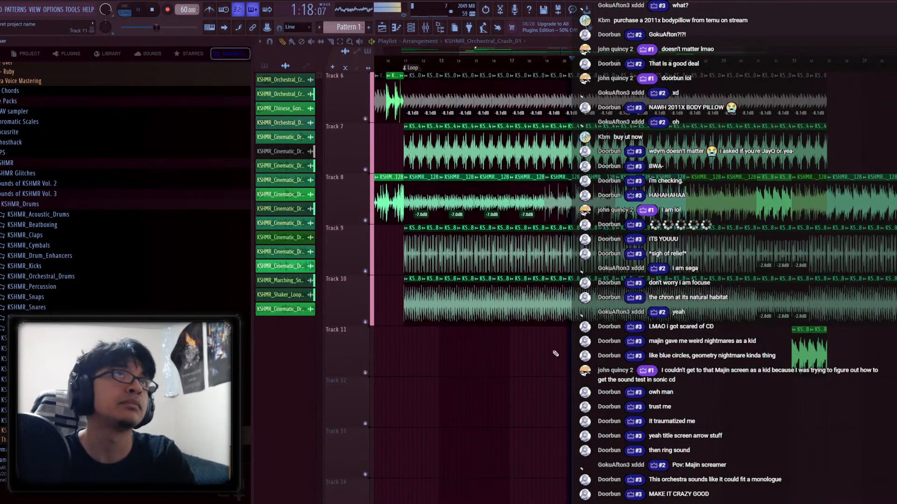
Copy the Chinese gong and orchestral impact clips on Tracks 4 and 5 from the Loop marker to bar 19
scroll(564, 316, up, 3)
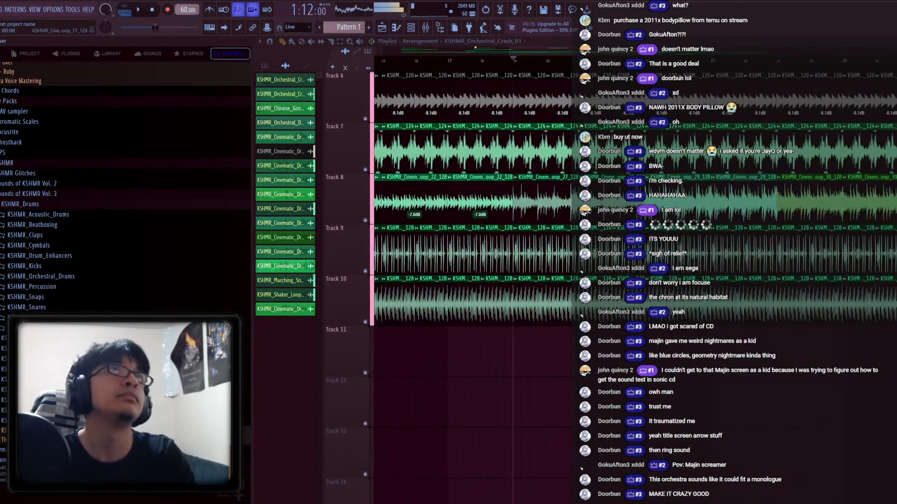
key(space)
scroll(577, 219, up, 4)
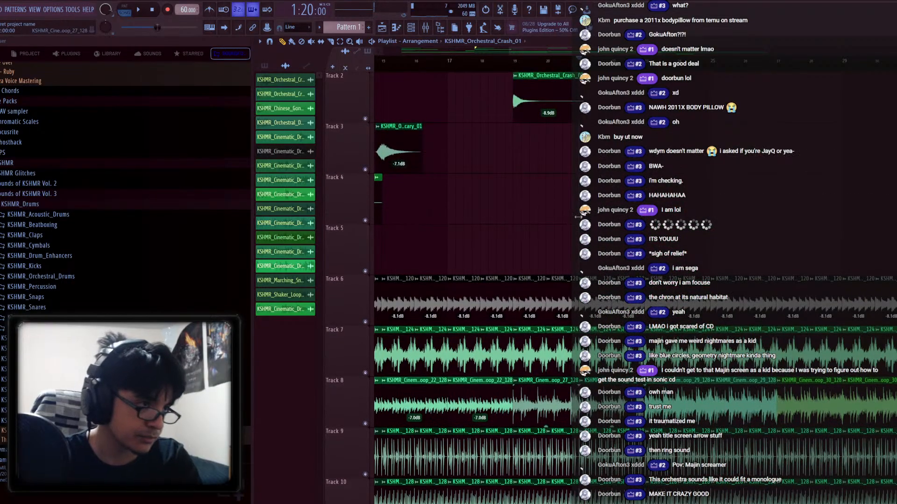
scroll(574, 222, up, 5)
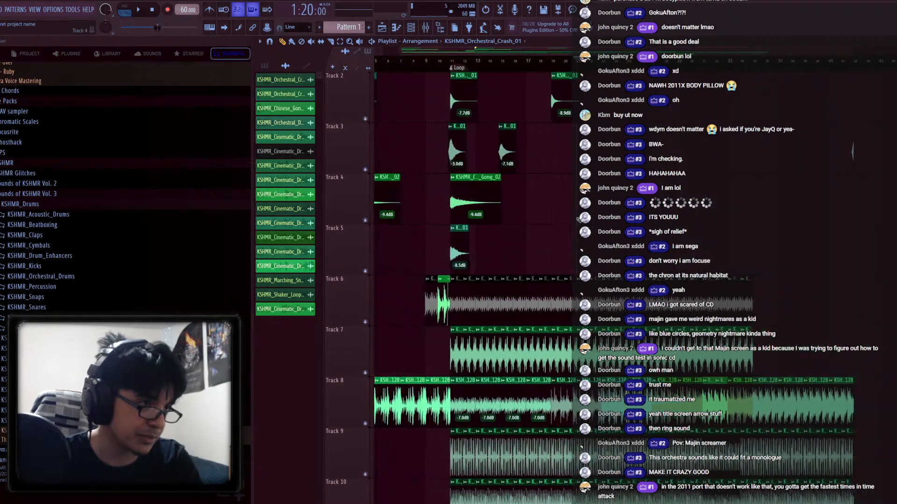
scroll(571, 225, down, 1)
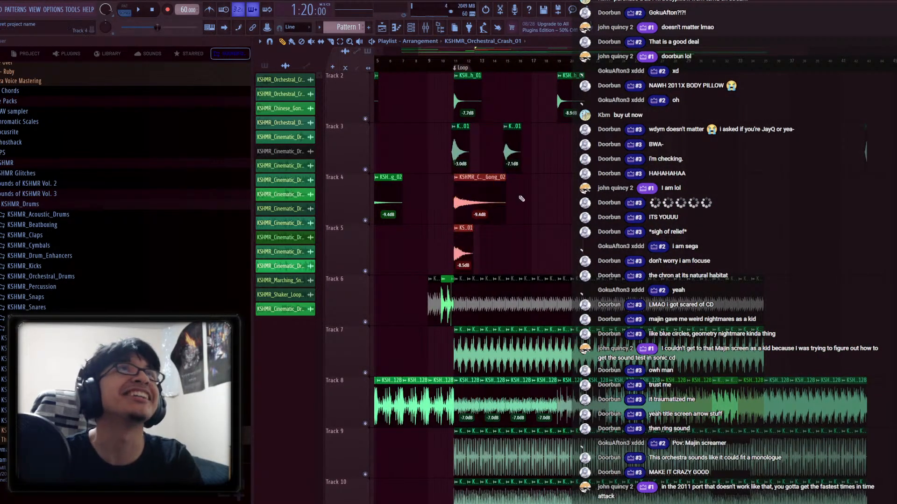
key(space)
scroll(552, 206, up, 3)
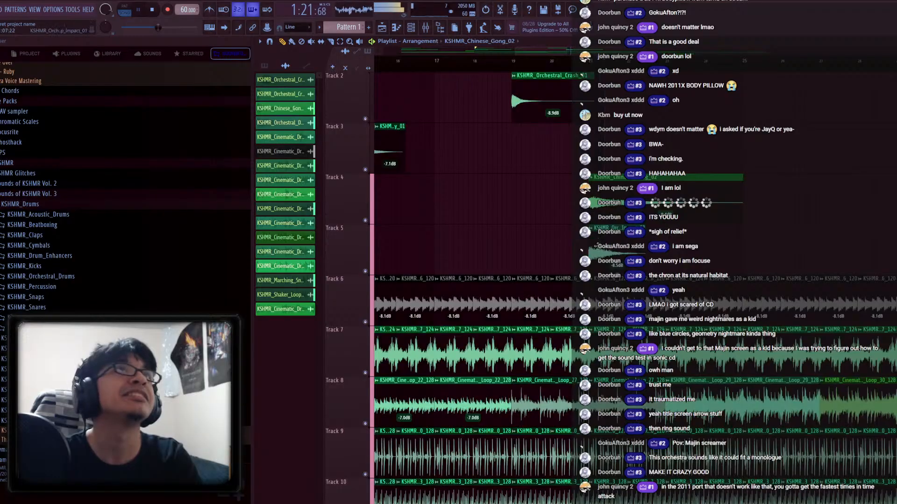
drag(559, 226, 531, 251)
Move the KSHMR_Orchestral_Crash_01 clip on Track 2 to bar 21, set the copied gong to -7.0 dB, and audition the section
click(534, 92)
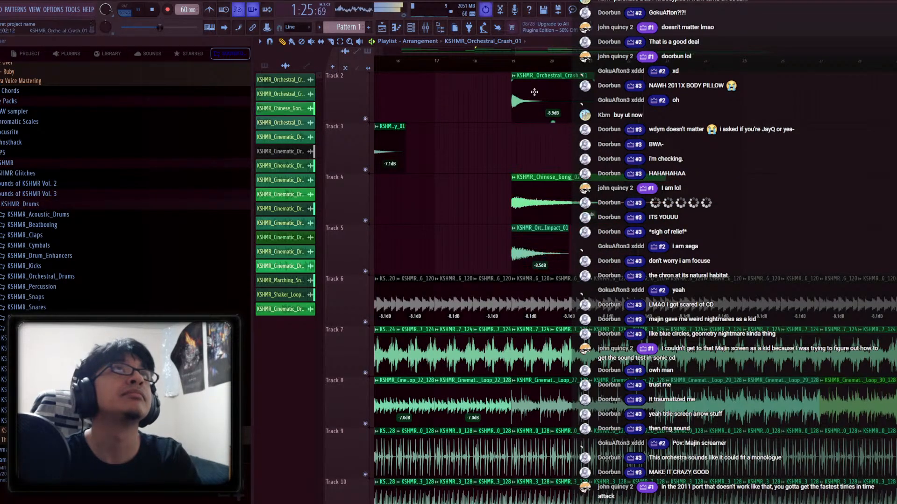
key(space)
drag(534, 92, 611, 92)
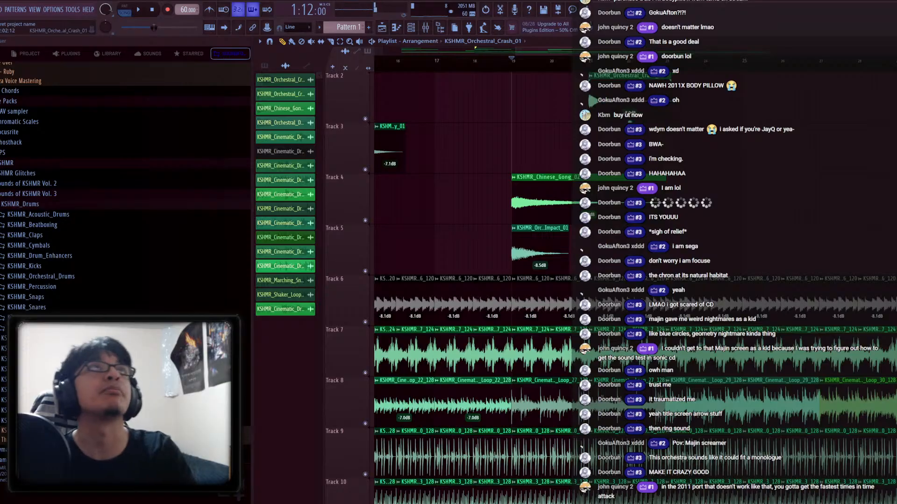
key(space)
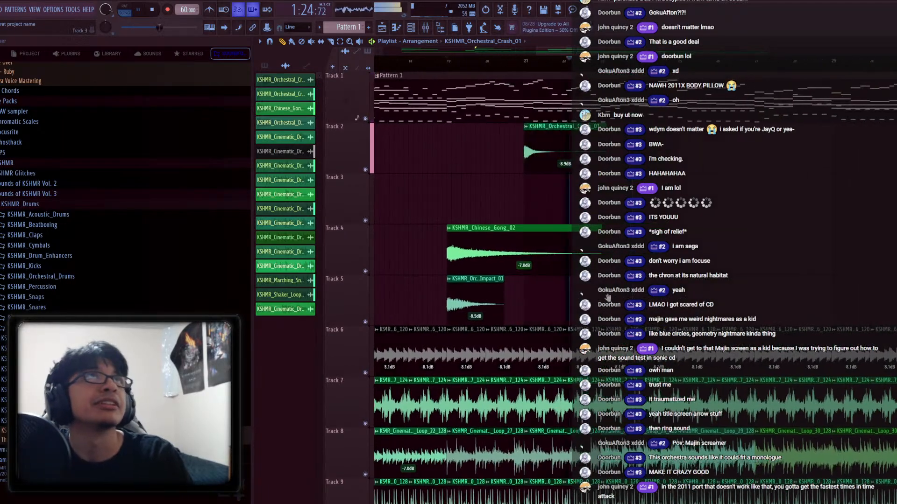
key(space)
scroll(602, 271, up, 1)
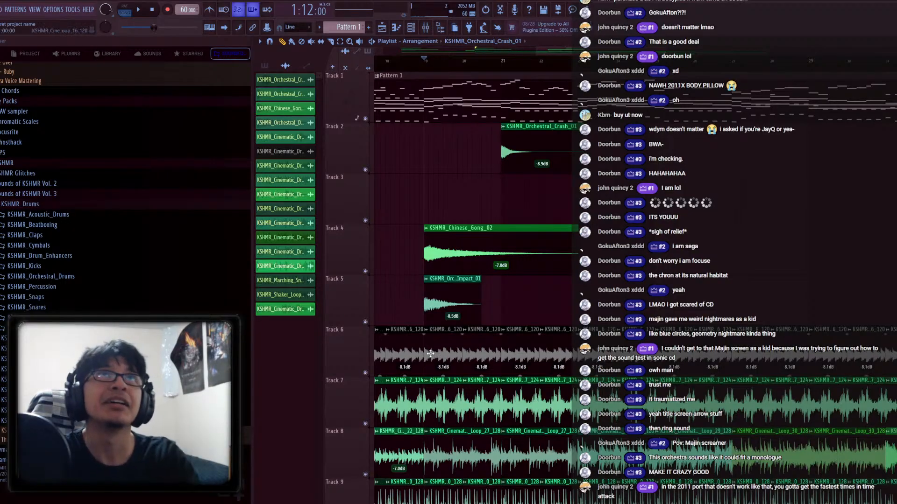
Play from bar 19, then audition KSHMR_Crash samples 04 to 06 in the KSHMR_Cymbals folder and collapse it
key(space)
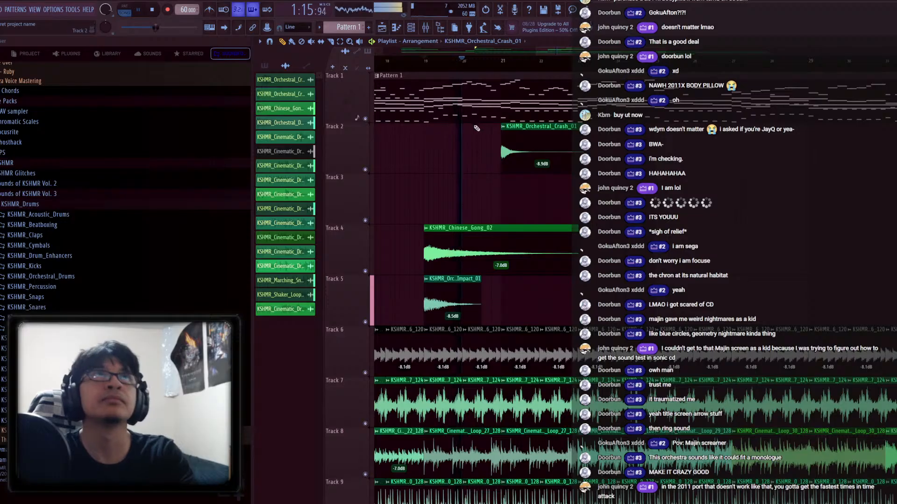
click(44, 246)
click(44, 256)
key(space)
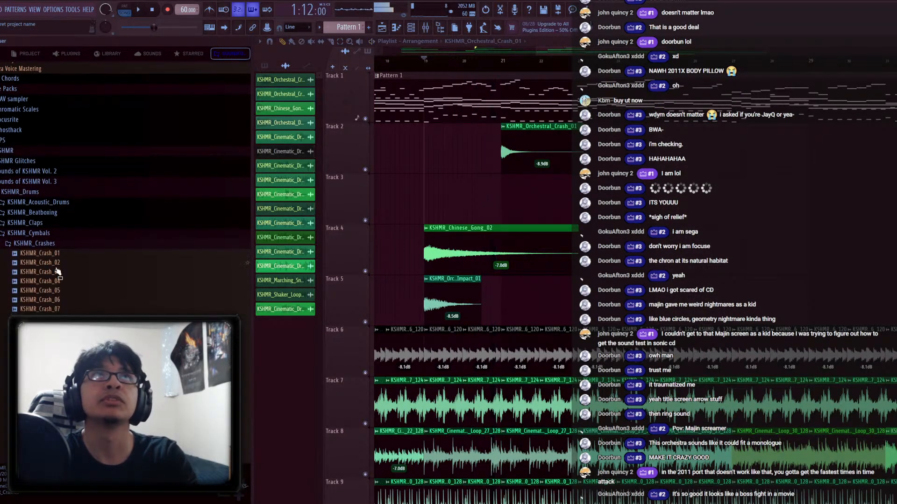
click(54, 301)
click(53, 292)
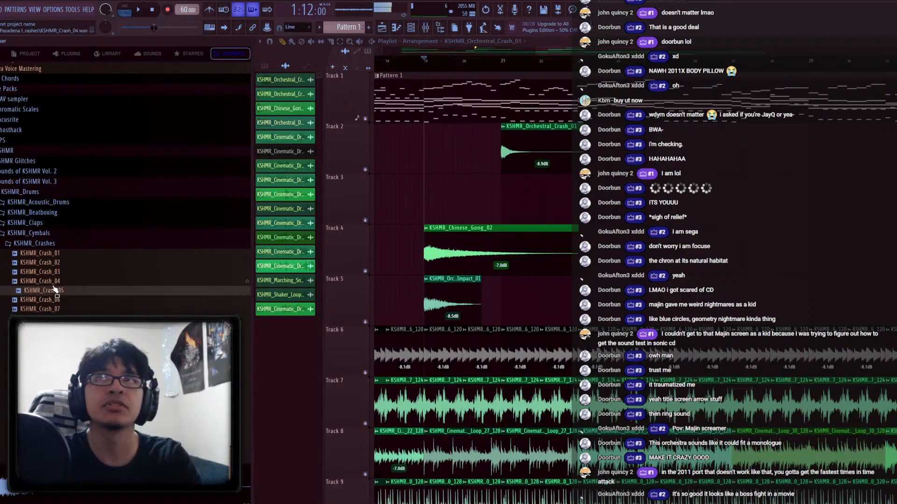
click(54, 282)
click(46, 245)
click(42, 233)
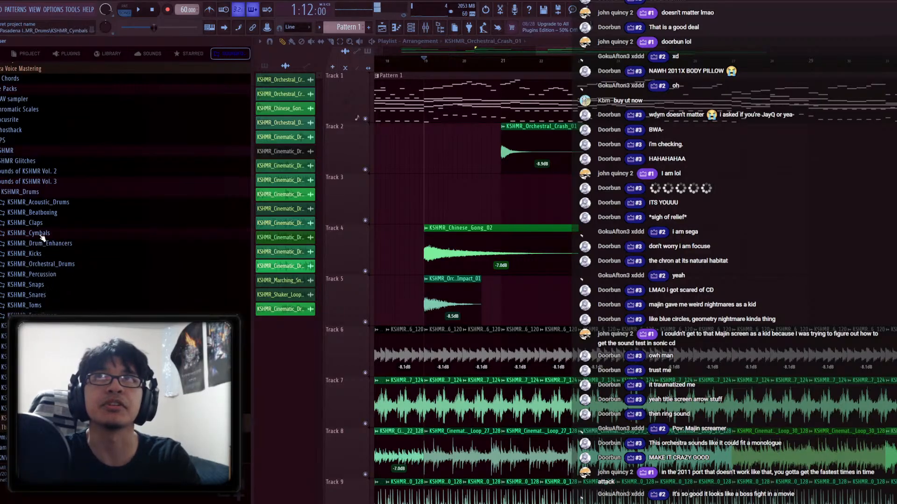
Audition the orchestral crash and scary crash samples in the cymbals folder of KSHMR_Orchestral_Drums
click(46, 265)
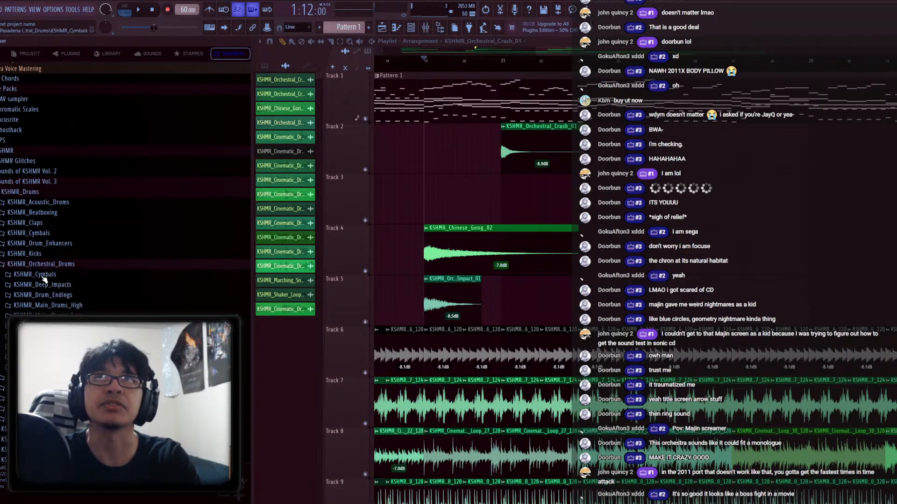
click(44, 275)
click(47, 295)
click(51, 305)
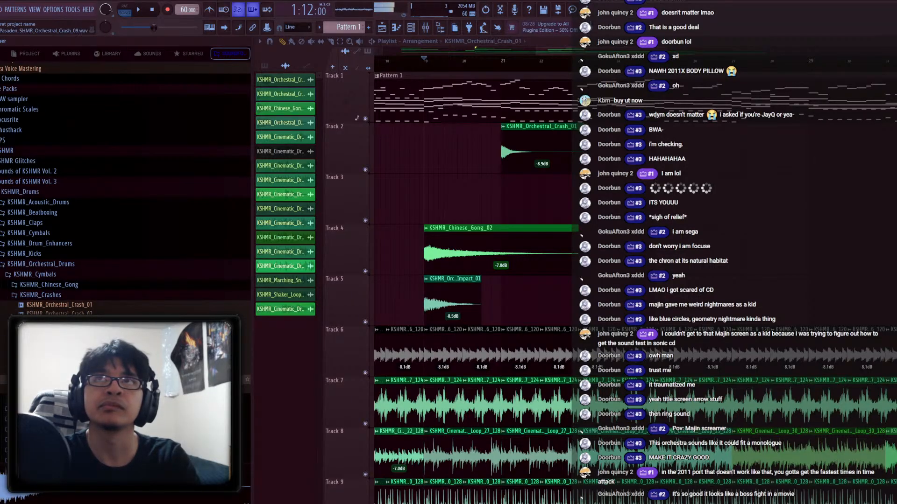
click(44, 296)
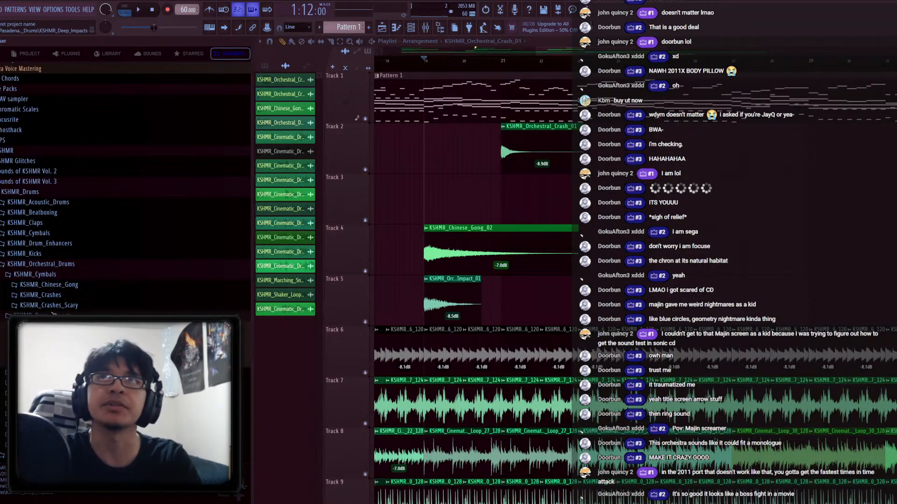
click(47, 305)
click(51, 326)
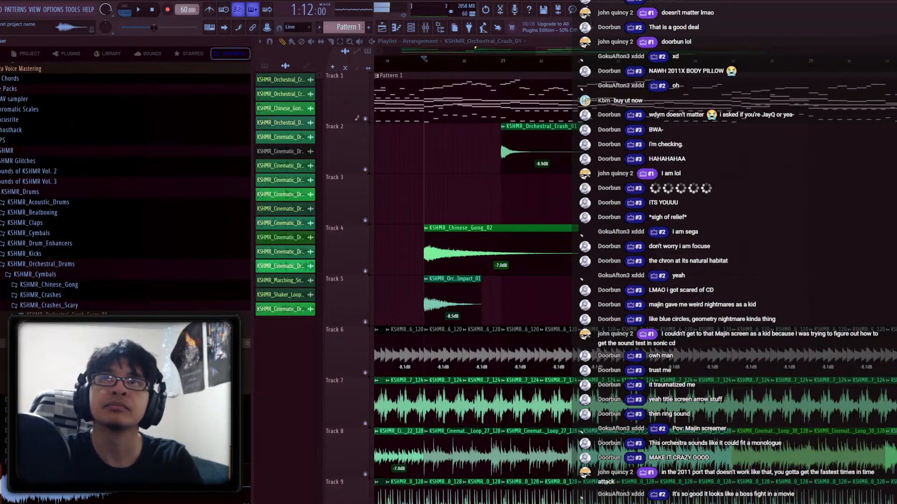
click(51, 353)
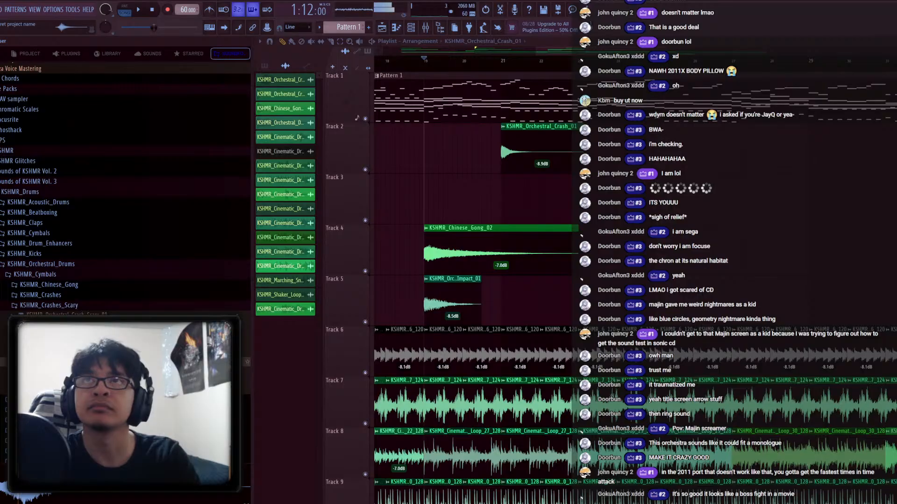
click(51, 371)
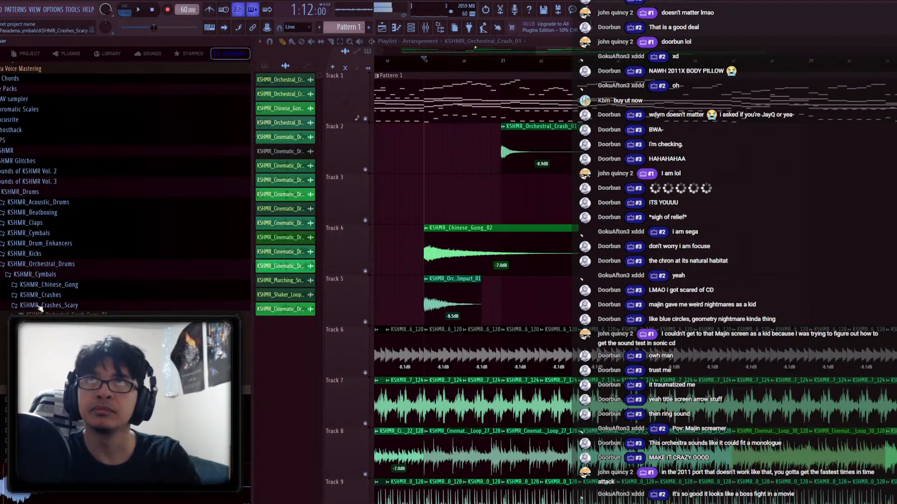
Place KSHMR_Orchestral_Crash_02 on Track 2 just before bar 21 in place of the existing crash and set its volume to -5.9 dB
click(47, 295)
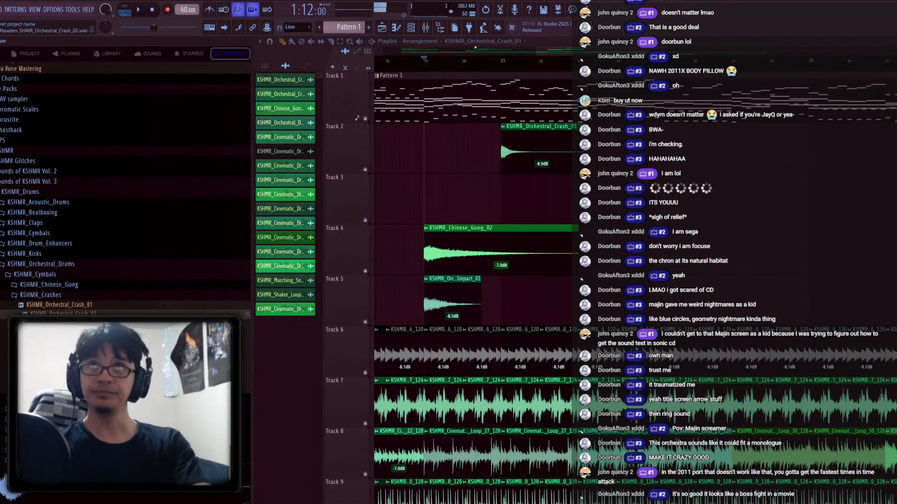
drag(63, 313, 505, 140)
scroll(505, 154, up, 3)
key(space)
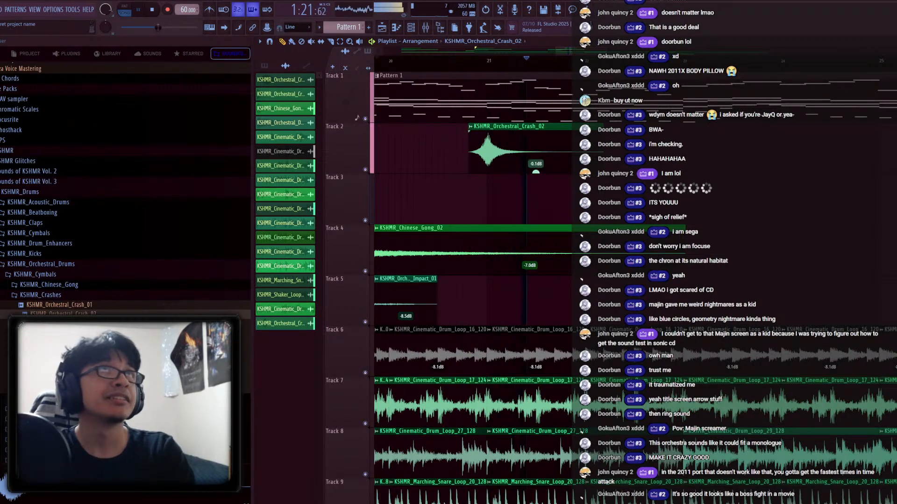
drag(536, 172, 536, 173)
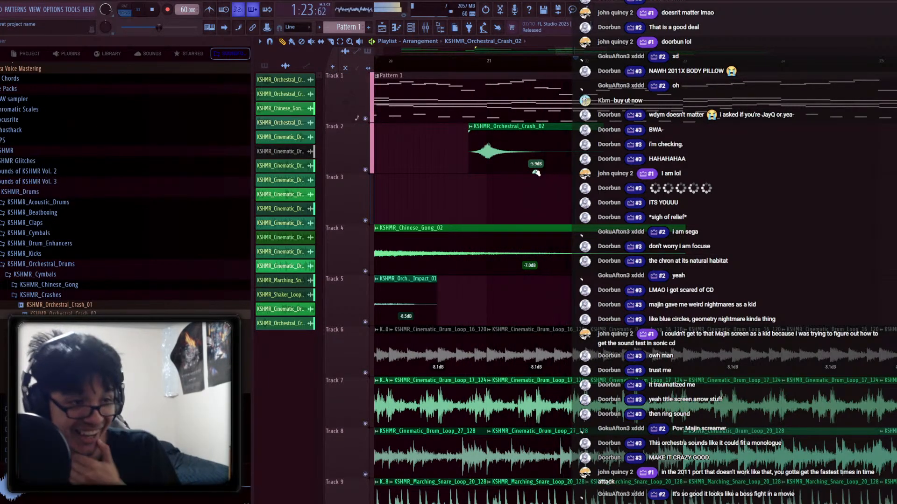
key(space)
Move the playback position to bar 19 and play the arrangement from there to check the new crash
scroll(478, 245, down, 4)
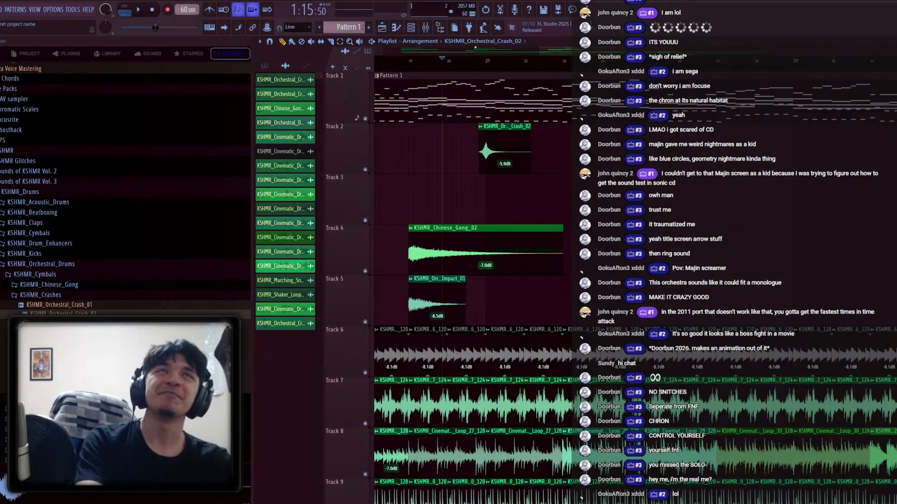
click(451, 63)
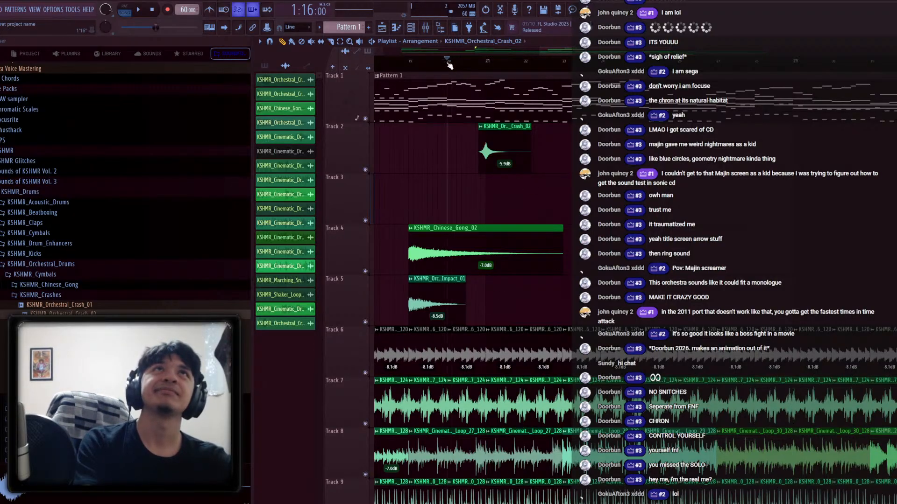
click(409, 64)
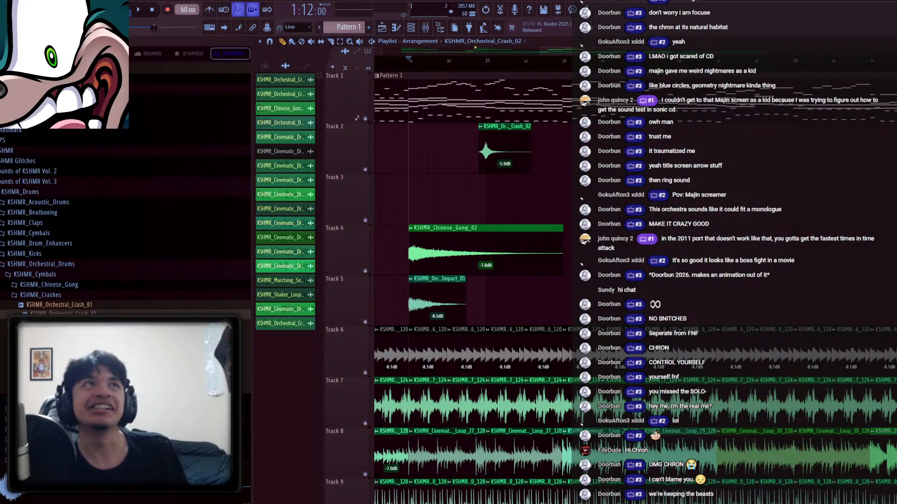
key(space)
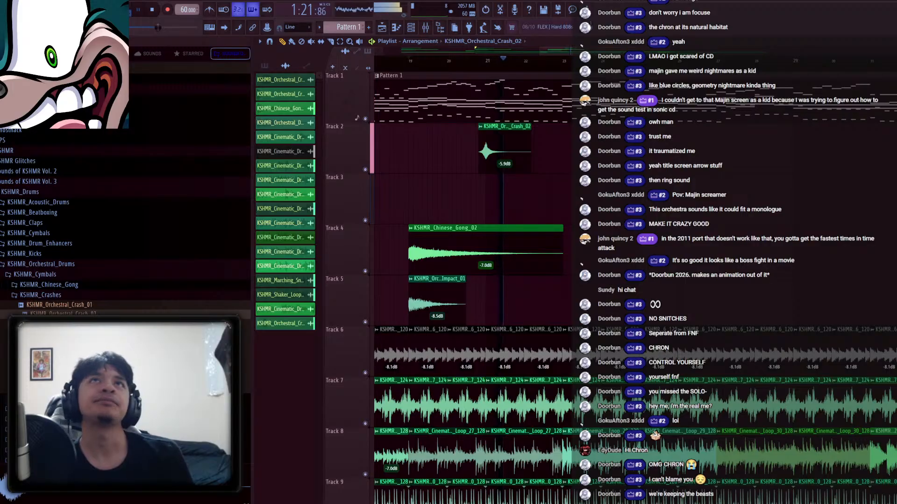
key(space)
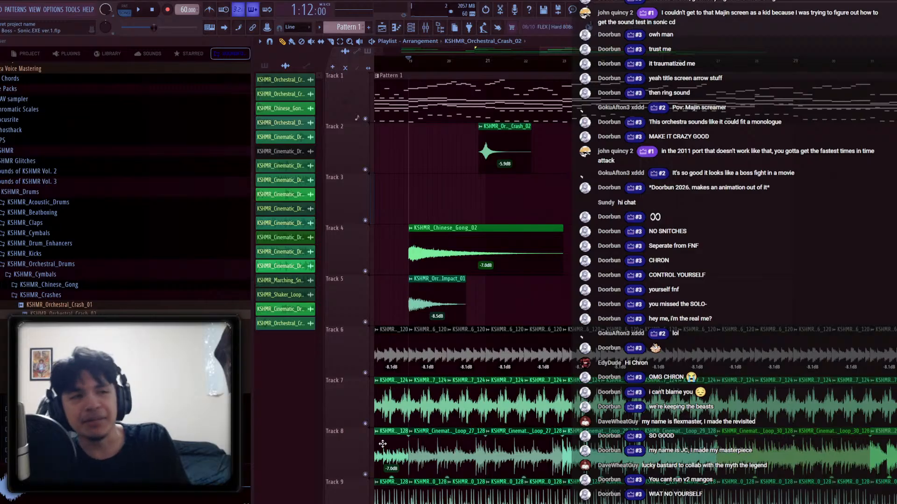
Open Pattern 1 in the piano roll and switch through the Kontakt instruments to the notes of Kontakt #2
scroll(551, 462, down, 3)
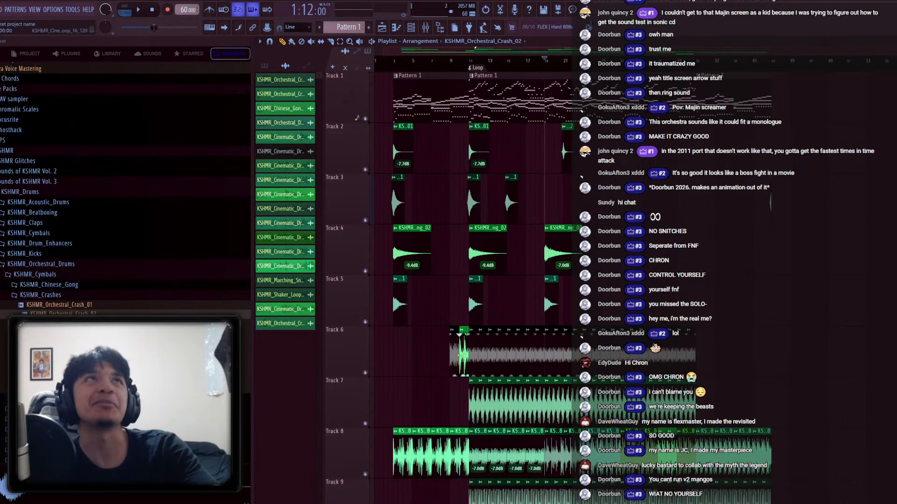
double_click(539, 92)
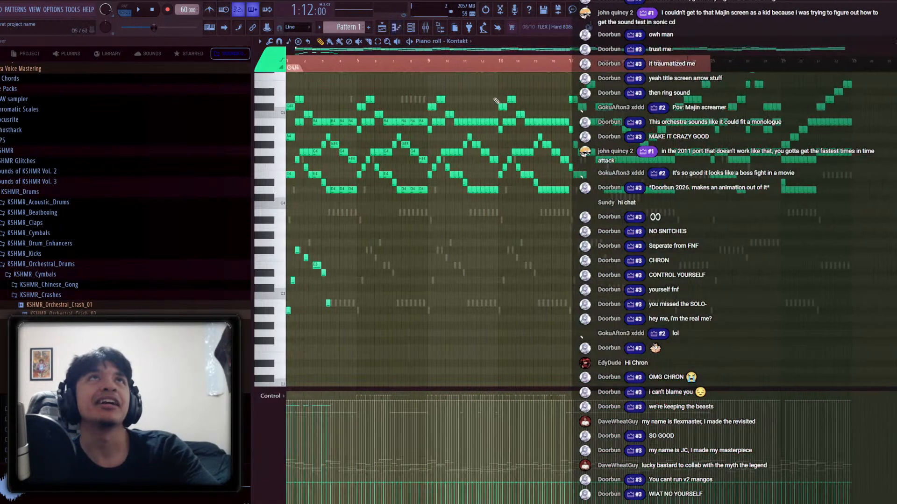
scroll(457, 42, down, 1)
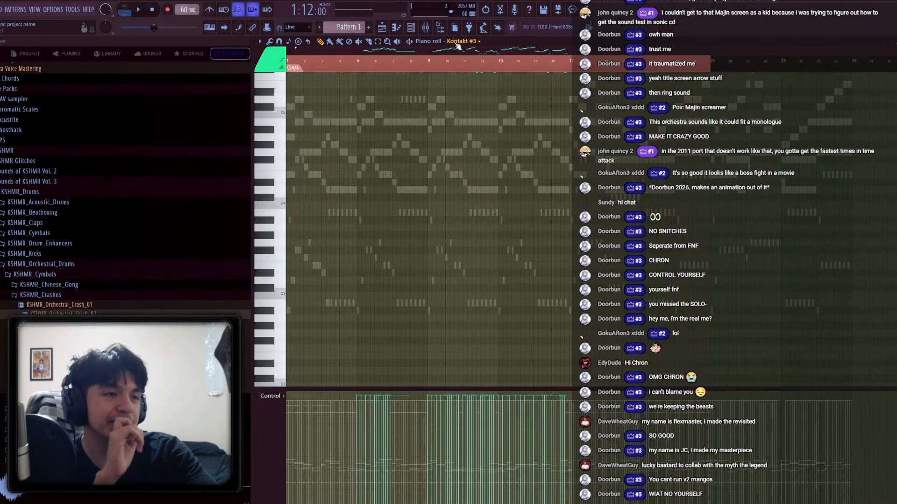
scroll(457, 45, up, 2)
scroll(458, 45, down, 2)
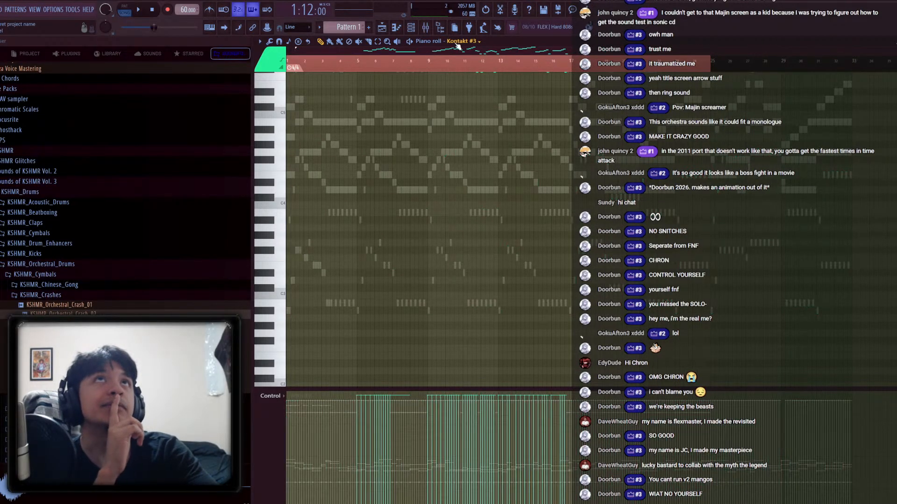
scroll(458, 45, up, 1)
scroll(373, 124, up, 4)
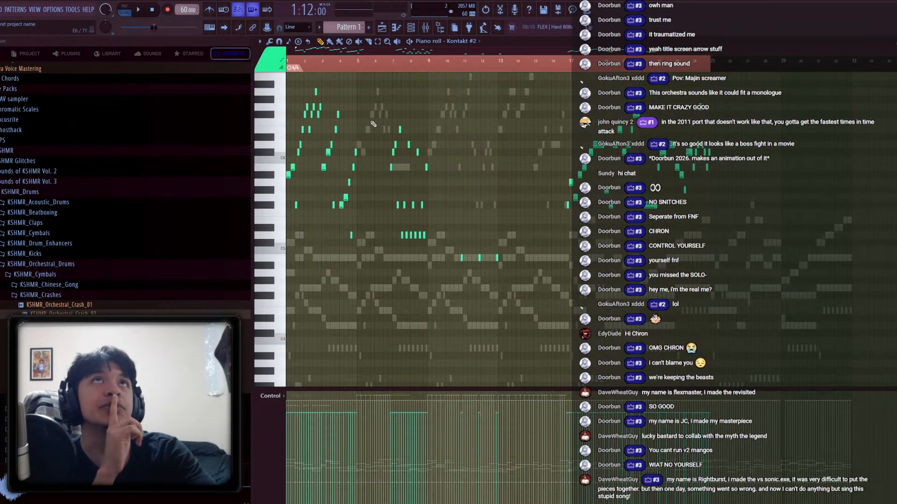
Switch the piano roll to Kontakt #3 and replace its Olympus Elements patch with Nucleus LE - 02 Woodwinds - Full Ens
right_click(374, 116)
right_click(373, 117)
right_click(458, 43)
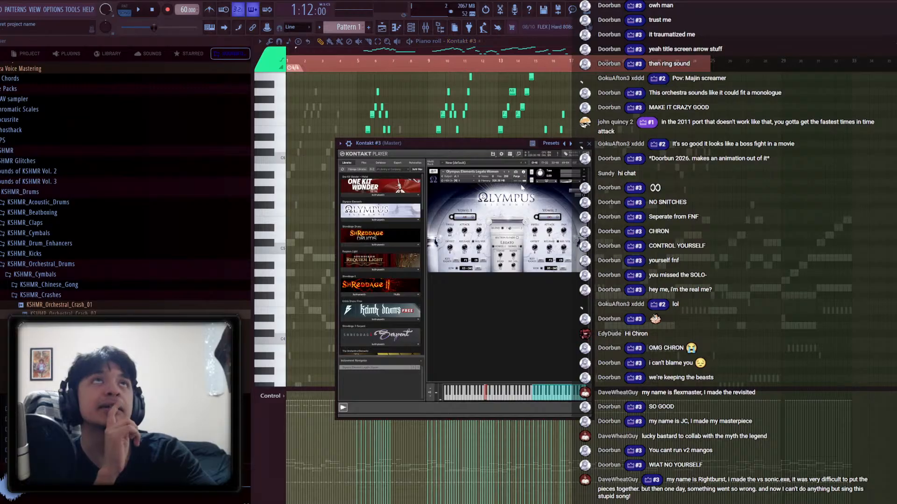
click(585, 171)
scroll(421, 273, down, 3)
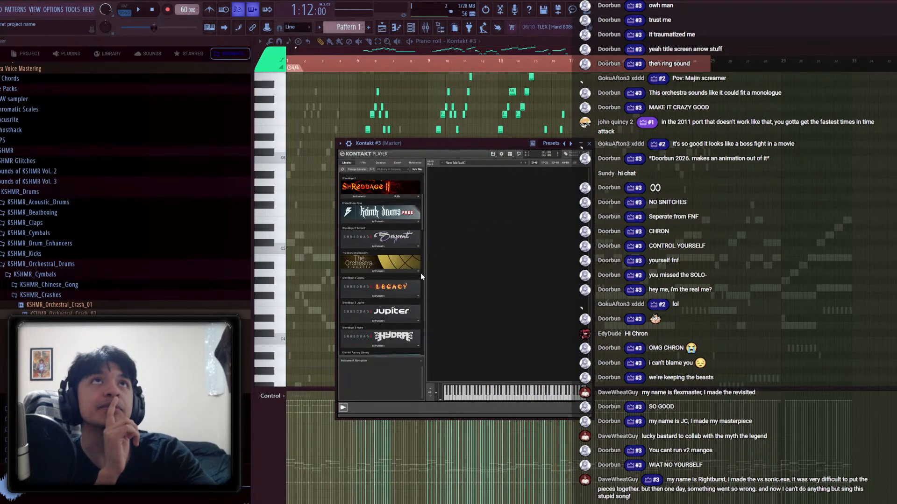
scroll(421, 273, down, 3)
click(379, 275)
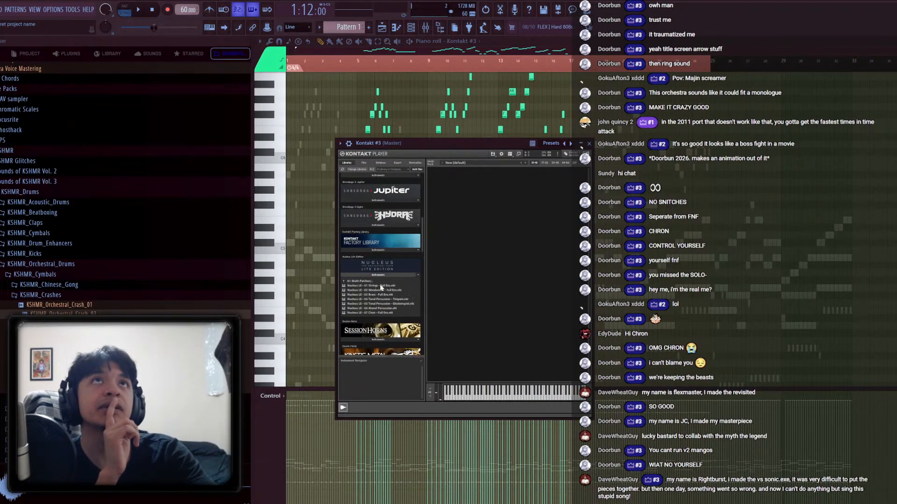
double_click(388, 290)
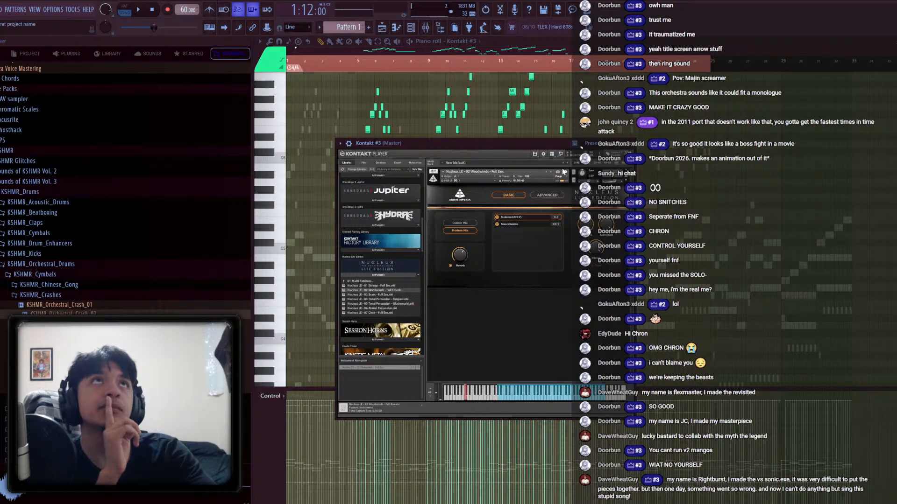
Step through the Nucleus LE patches in Kontakt #3, settle on 03 Brass - Full Ens and close the plugin window
click(553, 174)
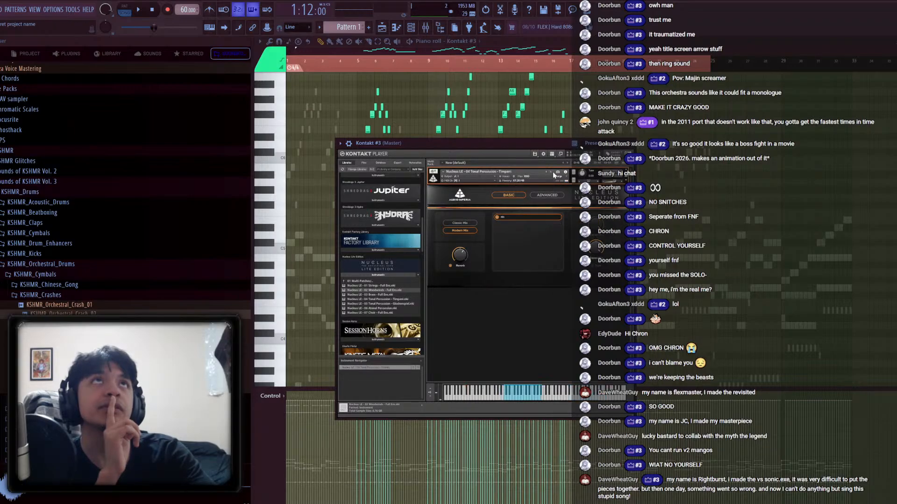
click(553, 174)
click(546, 172)
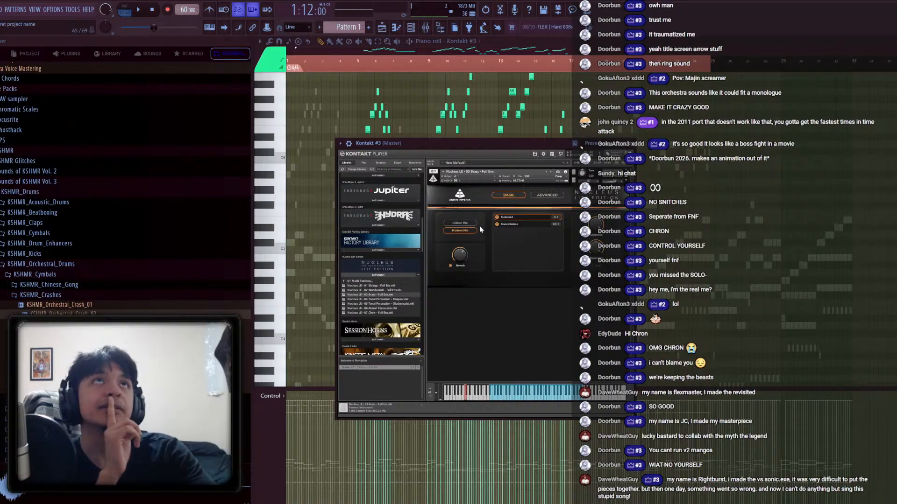
click(631, 143)
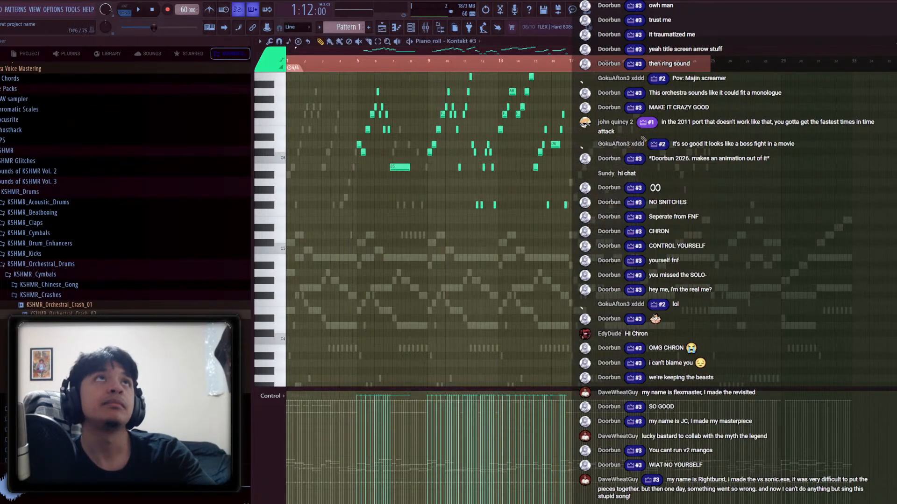
Try the Kontakt #3 notes one octave lower while playing the arrangement, checking the note lengths up close
key(space)
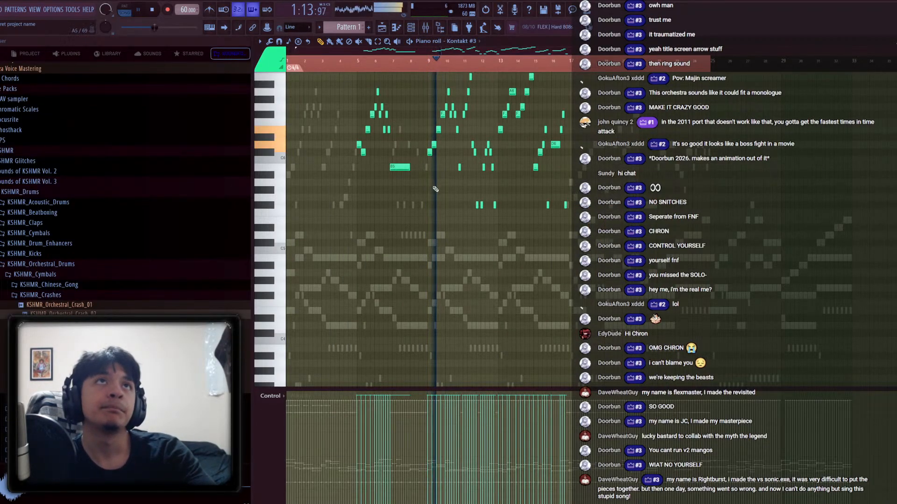
key(ctrl+Down)
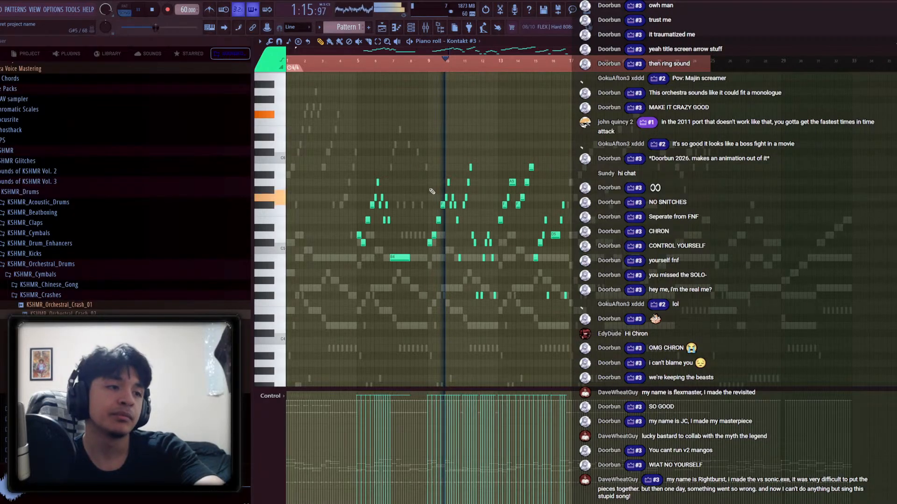
key(ctrl+a)
ctrl+scroll(421, 205, up, 4)
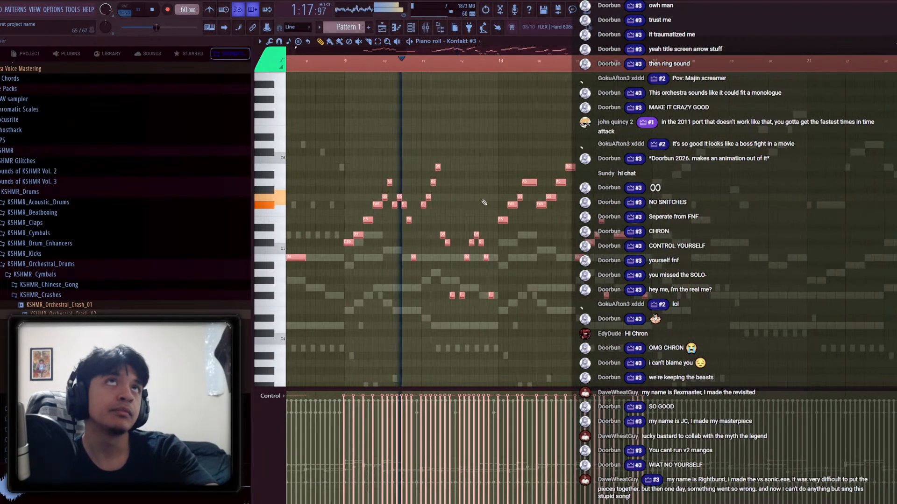
ctrl+scroll(380, 221, up, 4)
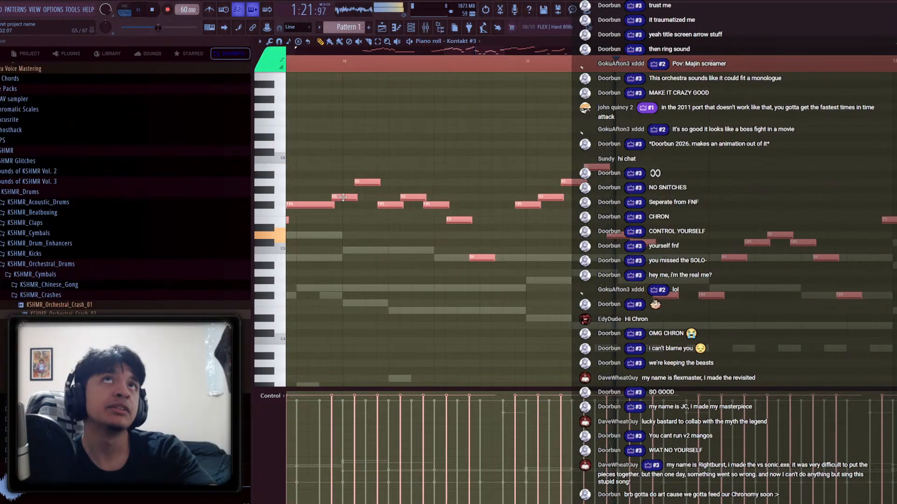
ctrl+scroll(388, 219, down, 3)
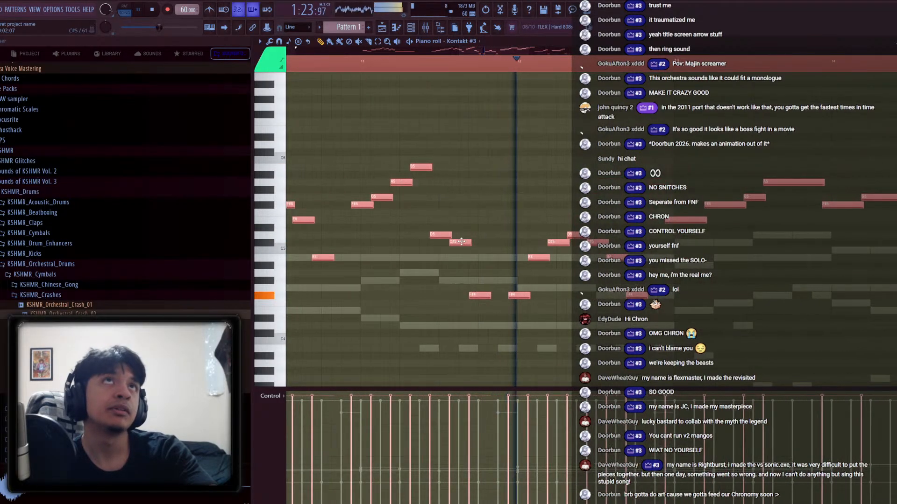
ctrl+scroll(505, 183, up, 3)
key(ctrl+d)
ctrl+scroll(505, 182, down, 5)
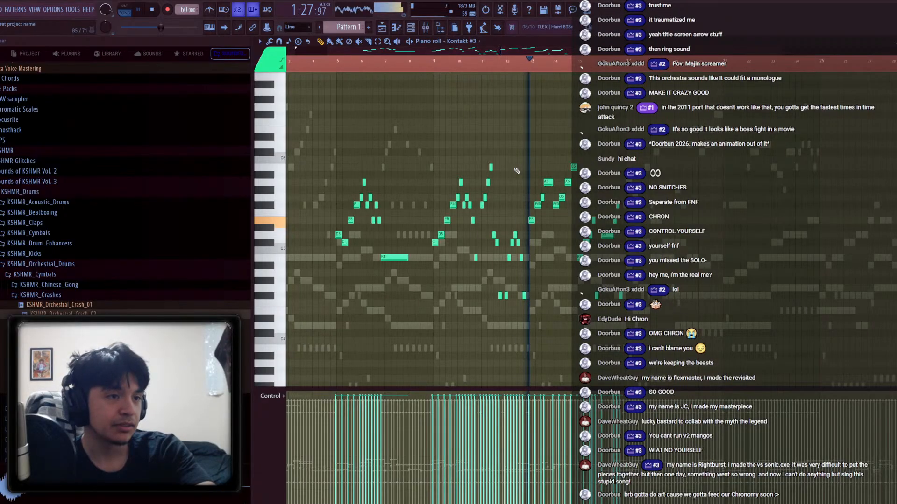
key(space)
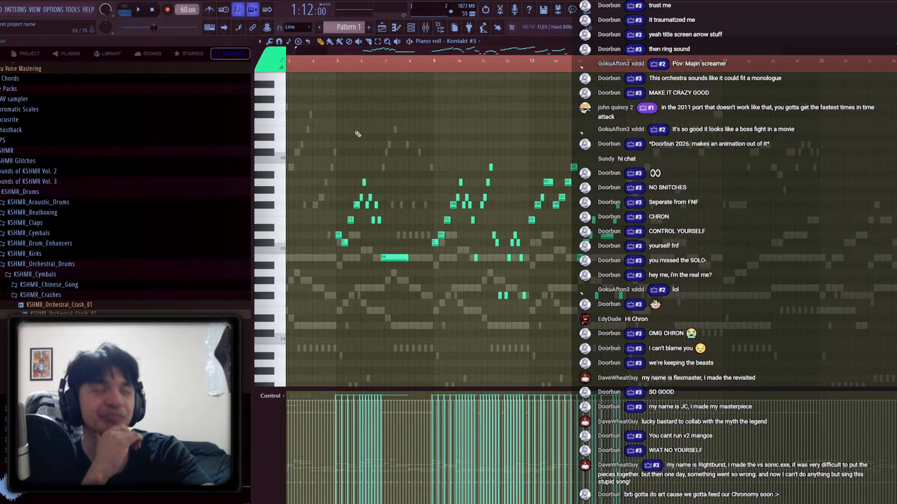
Play from just before bar 5 and raise the Kontakt #3 notes by one octave
click(333, 66)
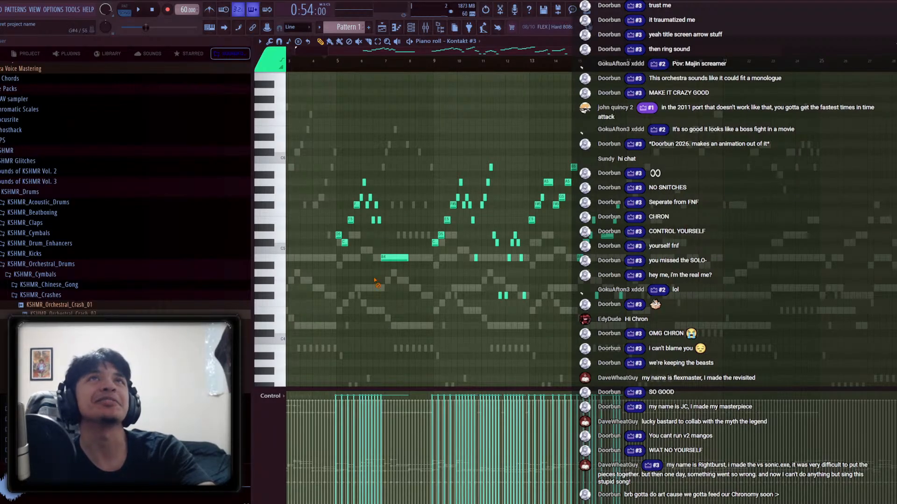
key(space)
scroll(335, 251, up, 4)
scroll(335, 251, up, 3)
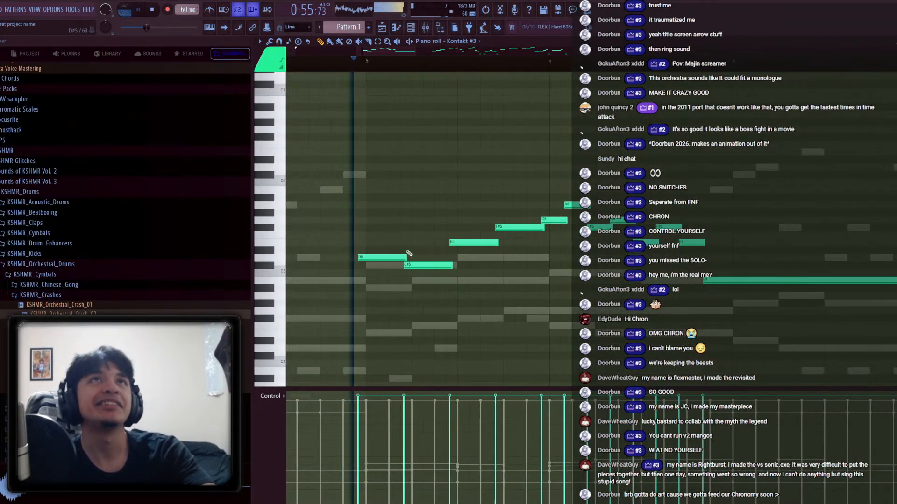
key(ctrl+Up)
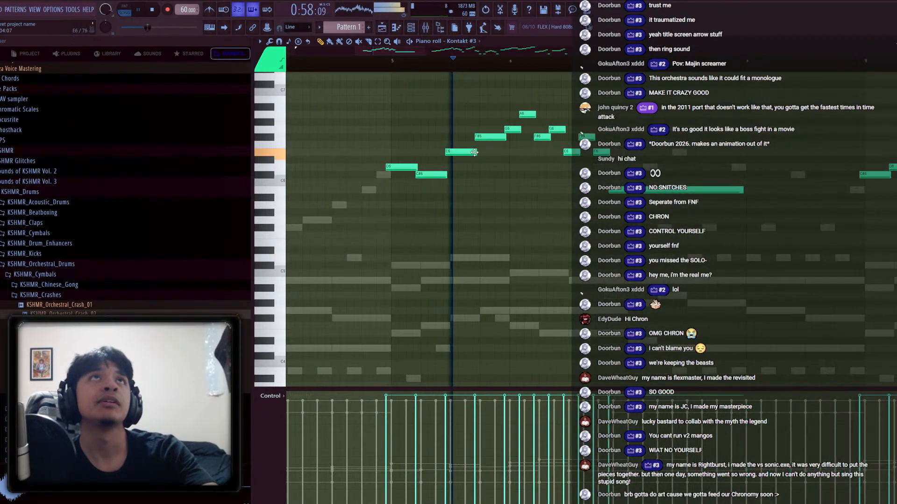
Shorten all Kontakt #3 notes slightly so each ends where the next begins, deselect them and listen to the brass part
scroll(448, 159, up, 2)
key(ctrl+a)
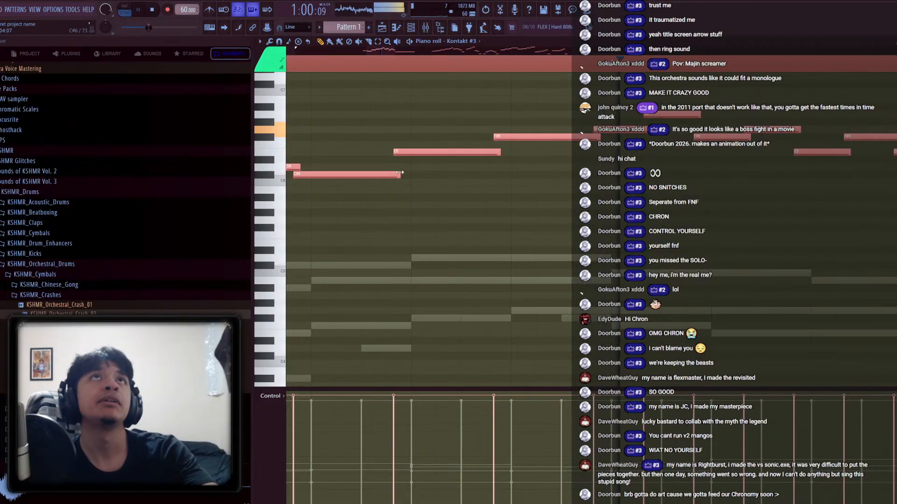
drag(400, 174, 393, 173)
key(ctrl+d)
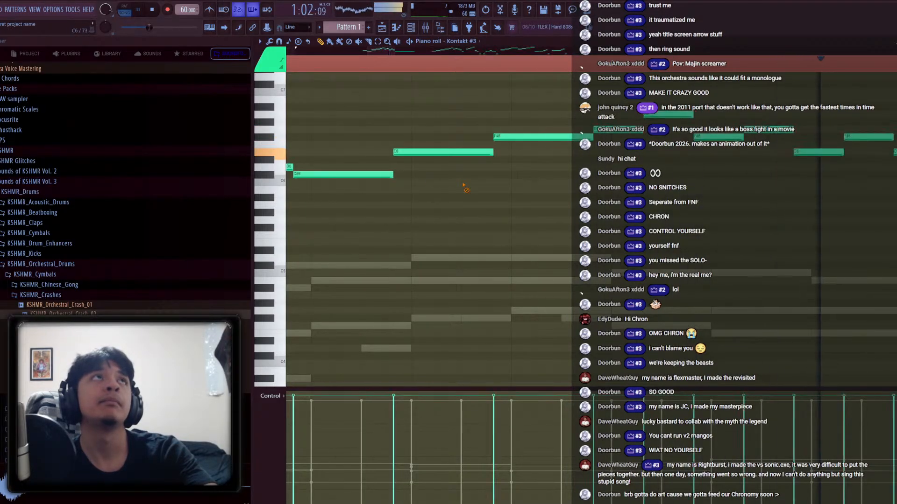
scroll(439, 182, down, 2)
scroll(374, 214, up, 2)
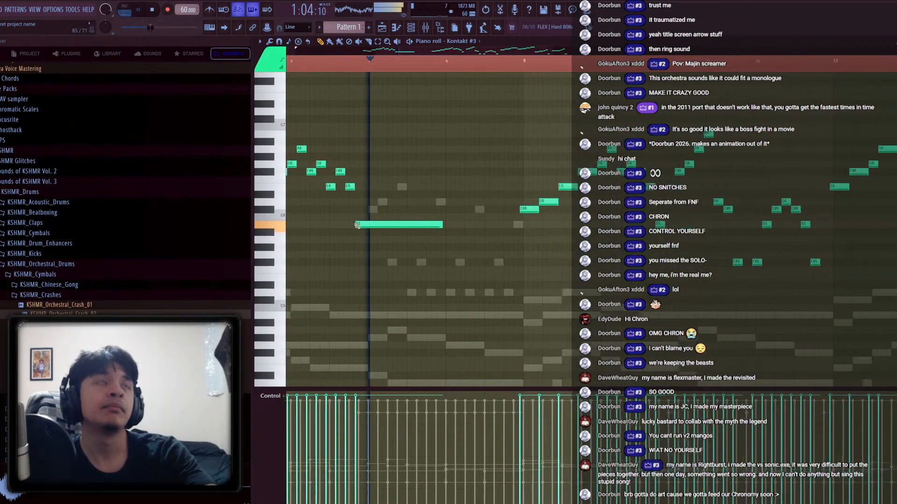
scroll(360, 223, down, 2)
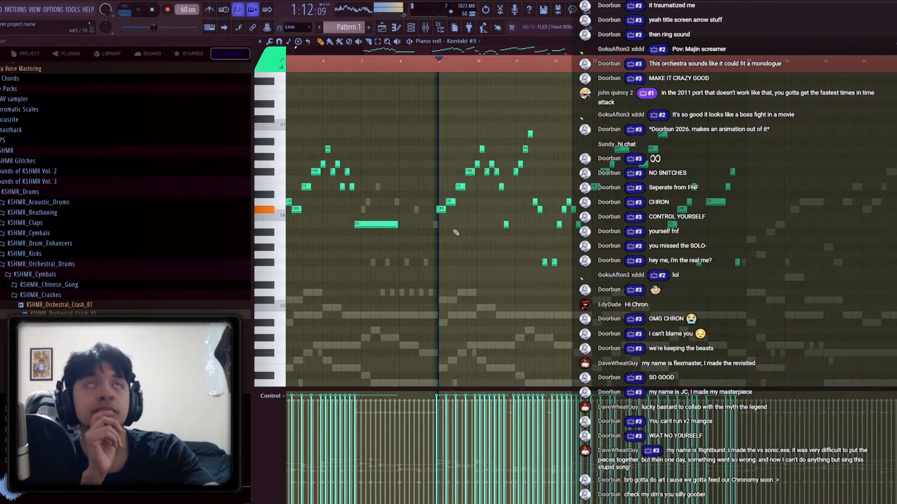
Close the Kontakt #3 window, add a new Kontakt #6 instrument to the channel rack and stop playback
key(F7)
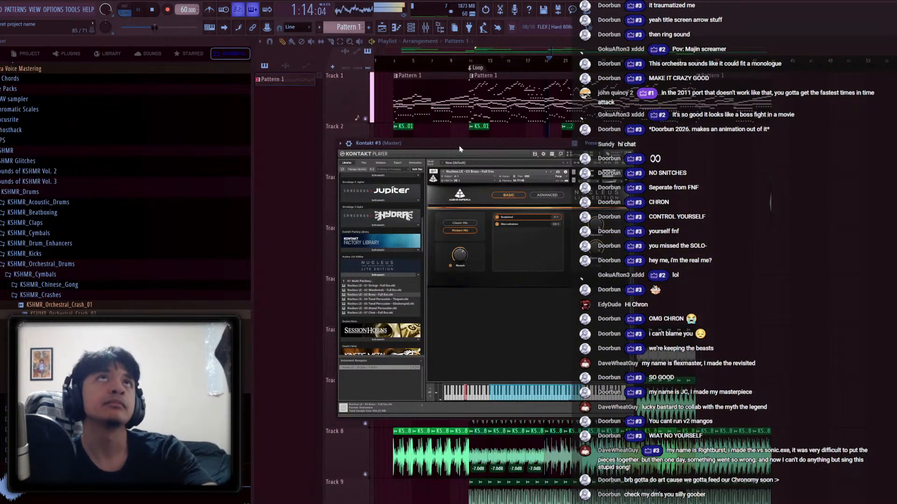
key(Escape)
click(411, 28)
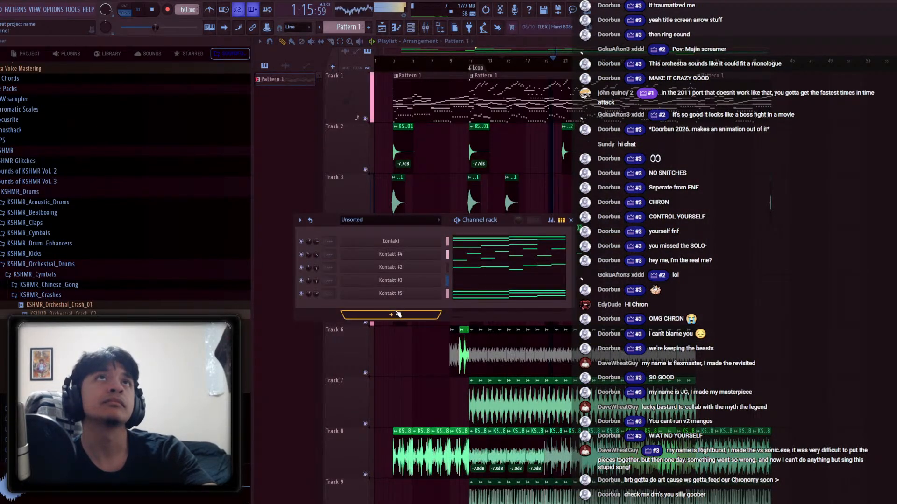
click(409, 244)
key(space)
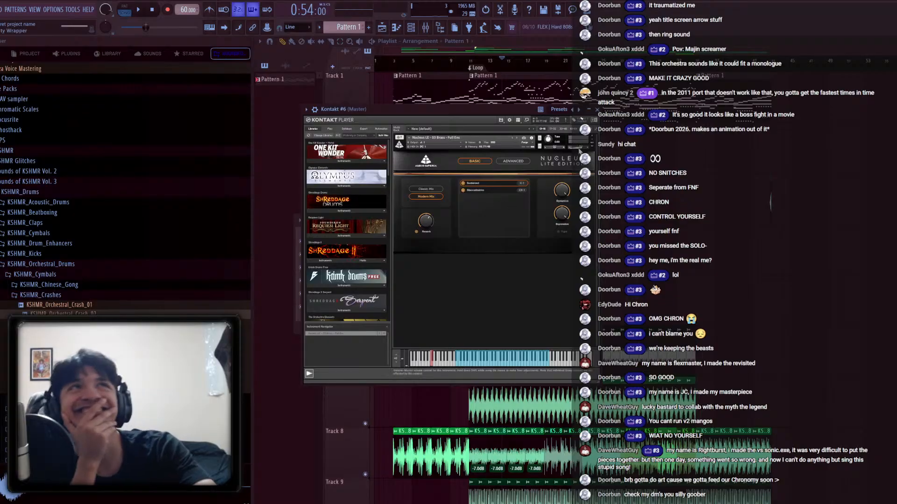
Replace the brass patch in Kontakt #6 with Nucleus LE - 07 Choir - Full Ens, show its advanced controls and close the plugin window
click(591, 139)
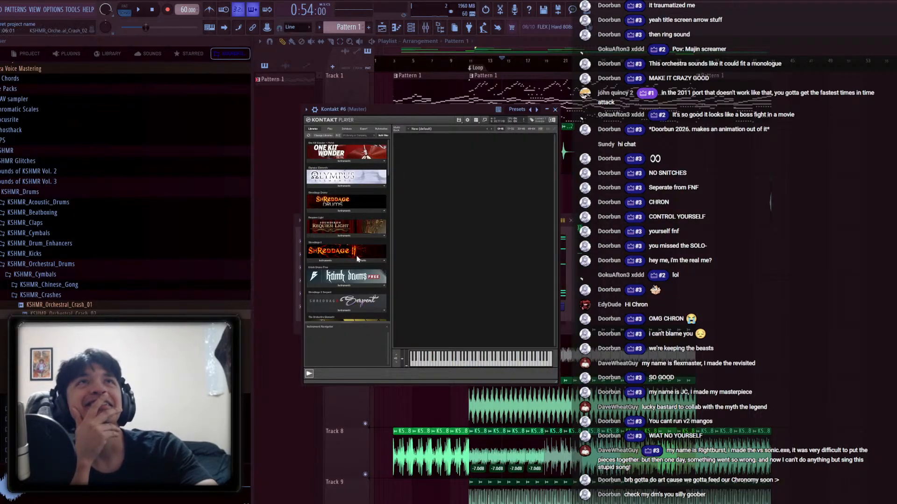
scroll(357, 258, down, 12)
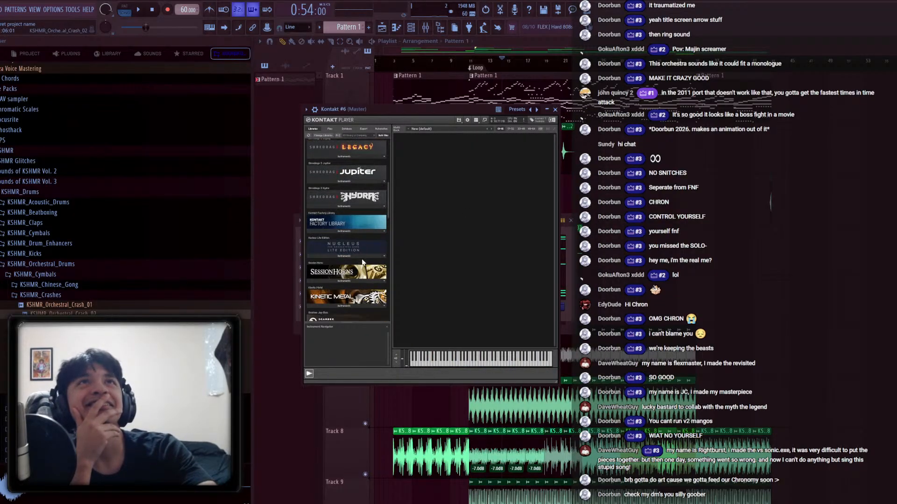
click(362, 257)
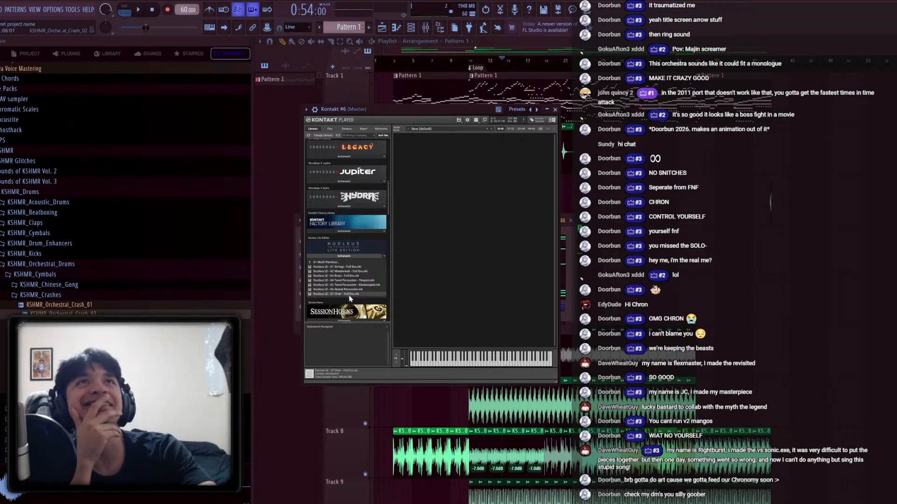
drag(482, 349, 458, 236)
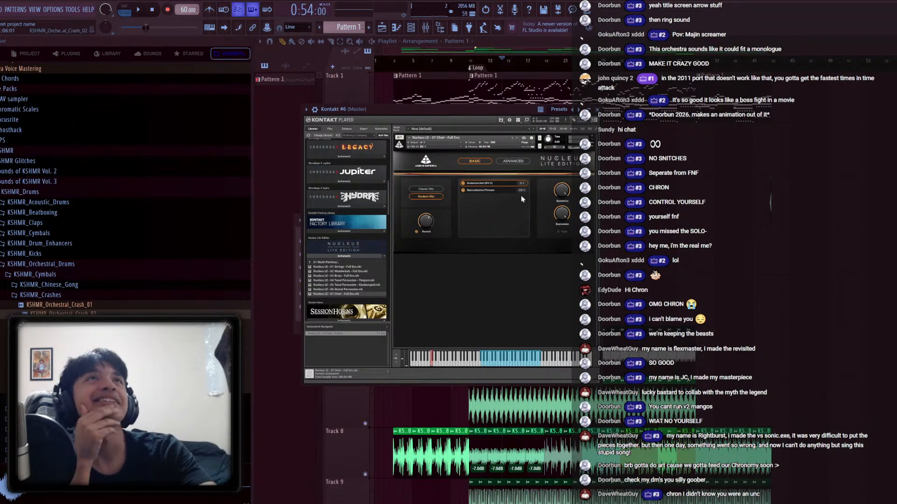
click(514, 163)
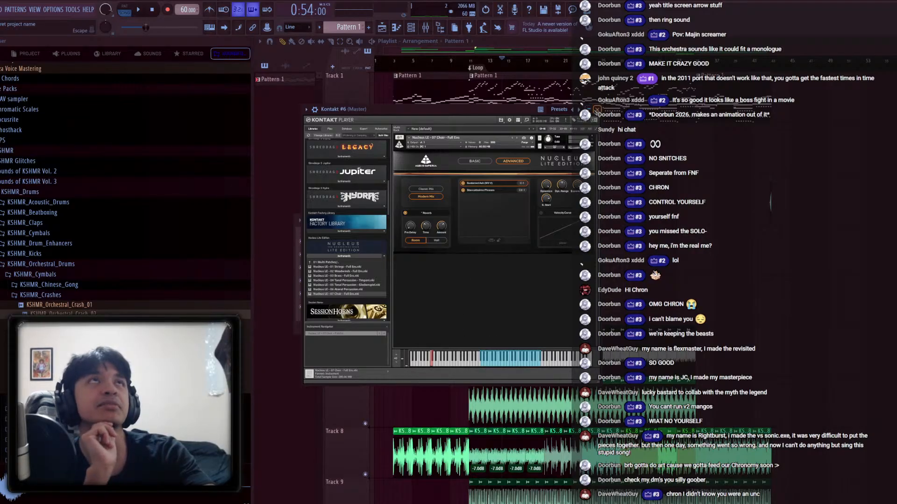
click(597, 110)
Copy all Kontakt #5 notes of Pattern 1 into Kontakt #6, deselect them and return to the playlist
double_click(516, 110)
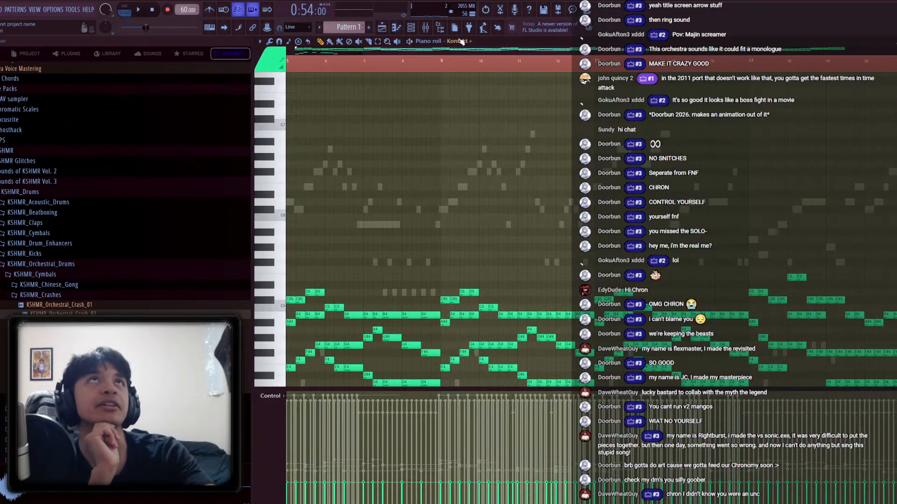
ctrl+scroll(423, 248, down, 3)
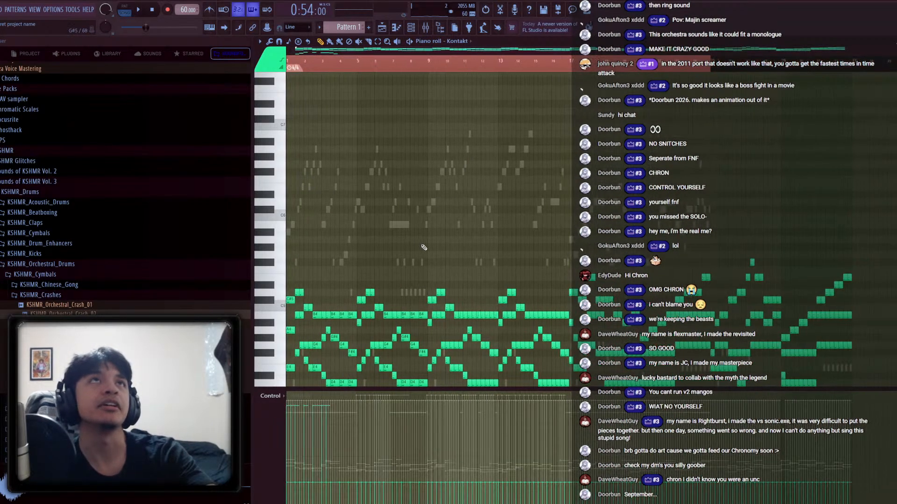
click(337, 64)
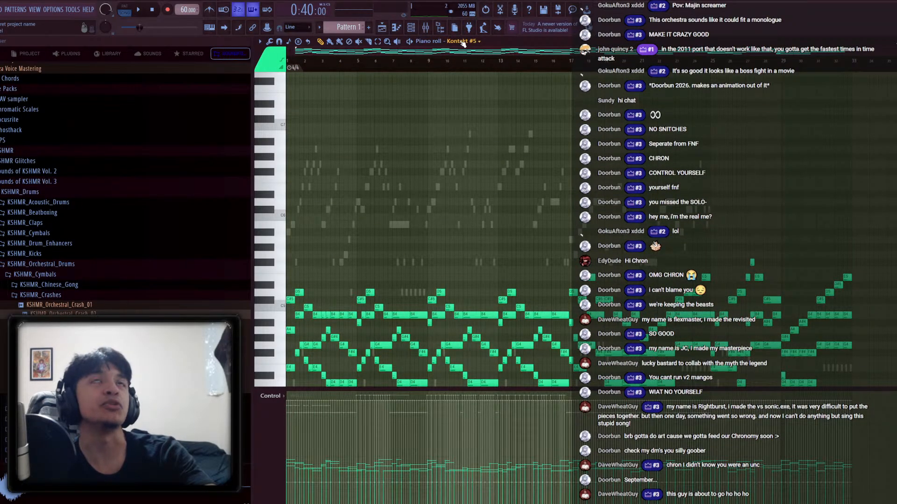
scroll(462, 43, down, 1)
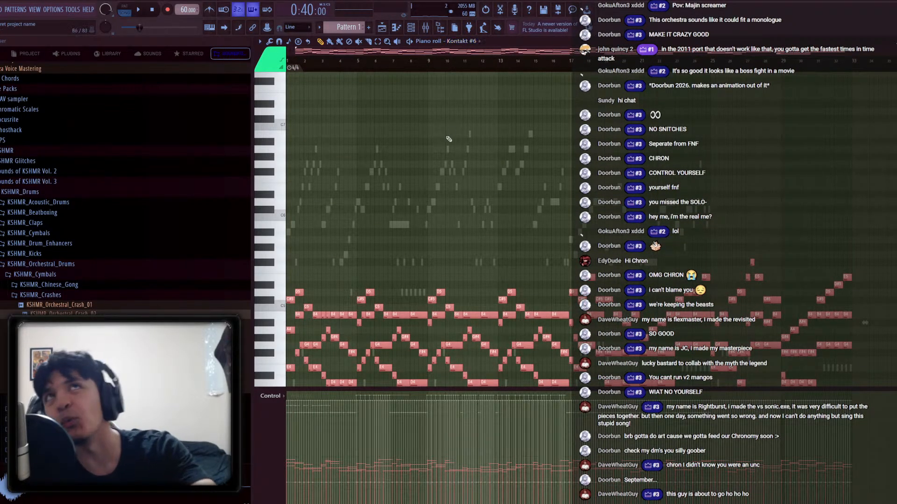
click(450, 173)
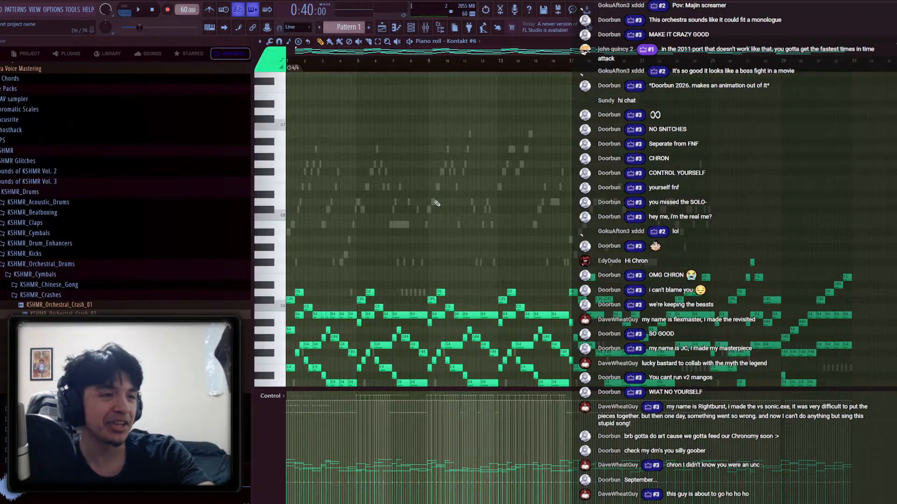
key(F5)
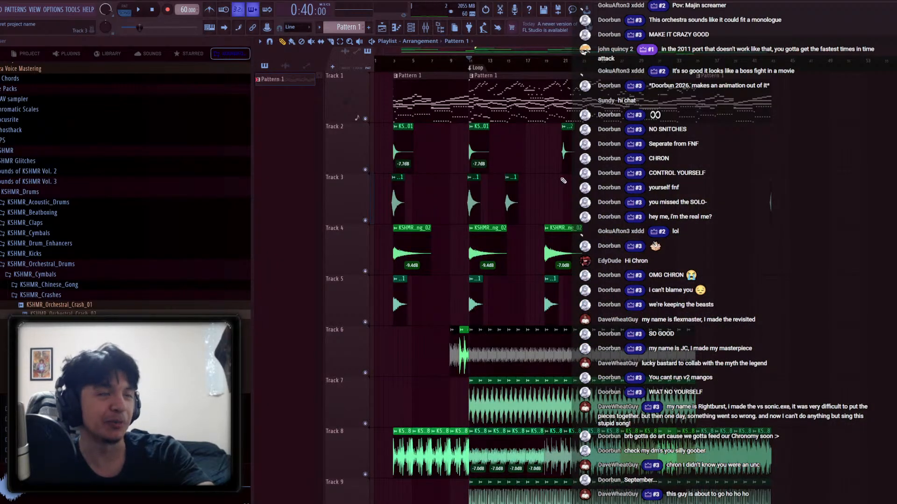
Play the arrangement from the loop section and check the Kontakt #6 choir notes against the playlist
scroll(469, 109, up, 2)
key(space)
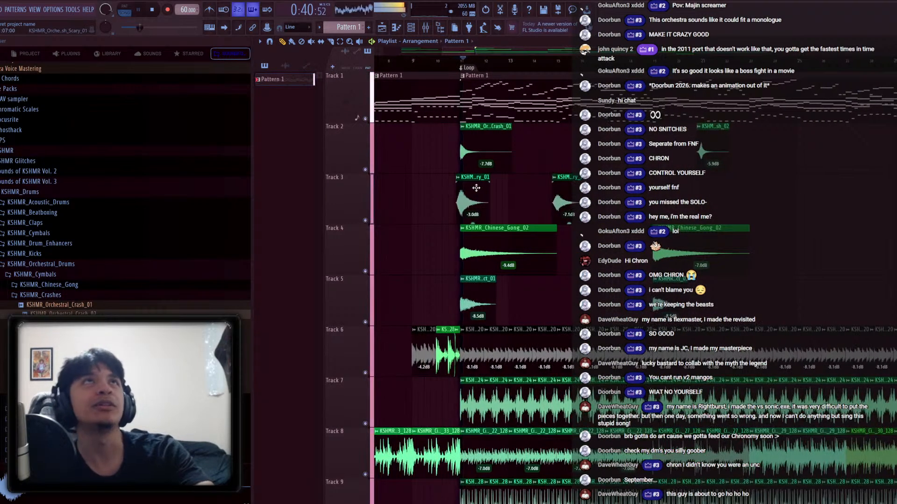
key(F6)
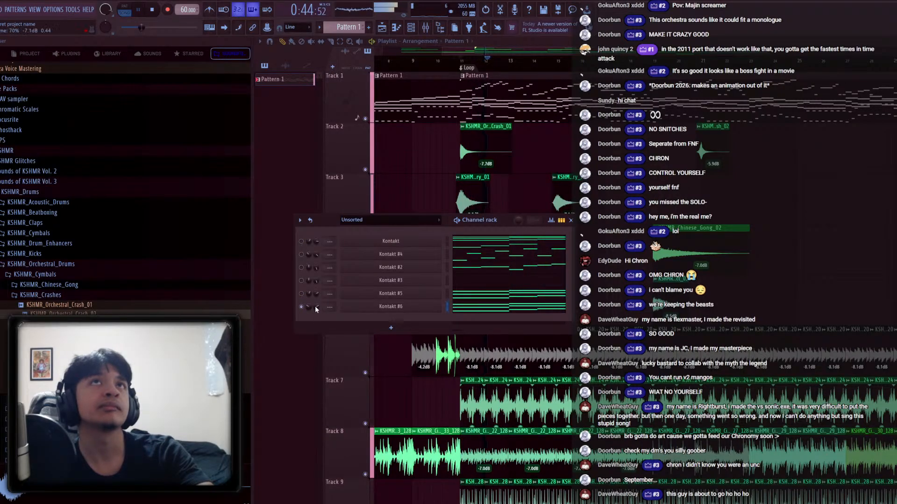
click(554, 304)
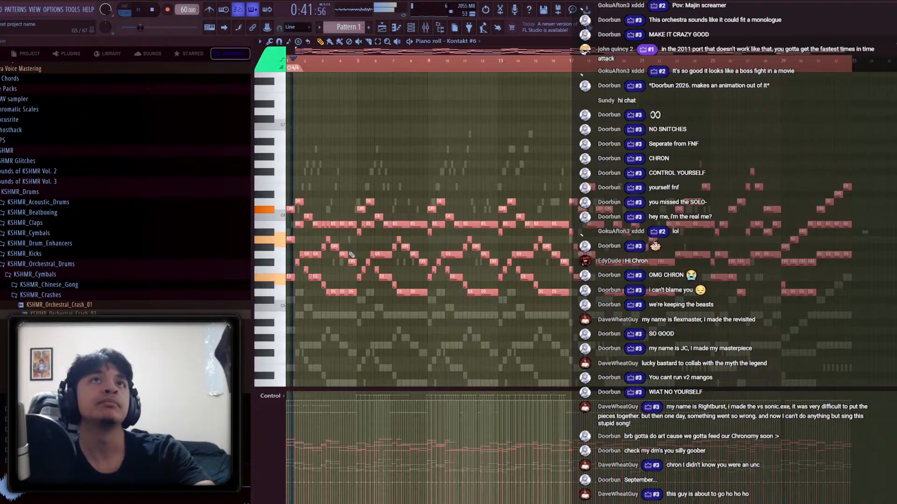
click(412, 29)
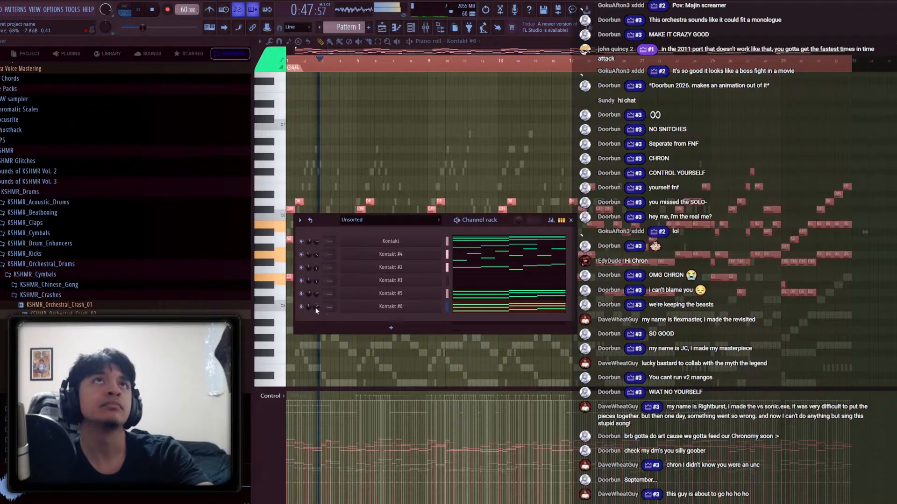
key(F5)
scroll(469, 224, down, 3)
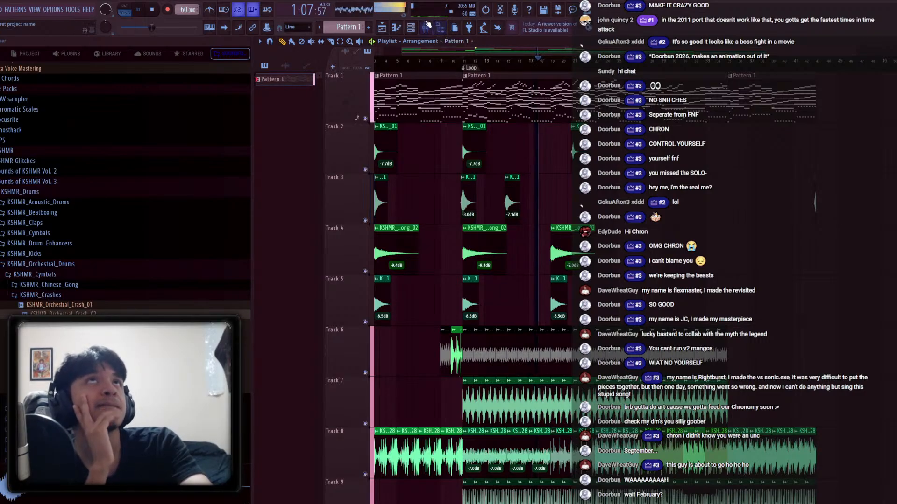
Add a new Kontakt #7 instrument to the channel rack and browse its libraries, checking the Session Horns Pro instruments
key(F6)
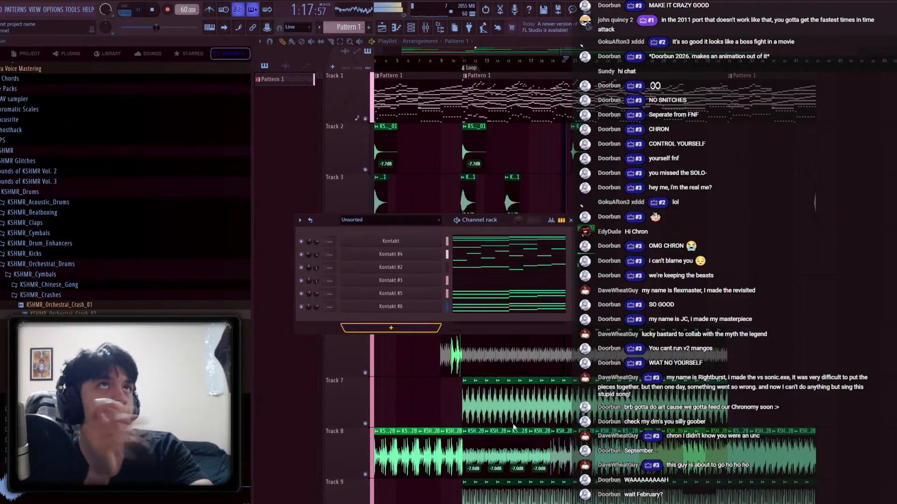
click(478, 244)
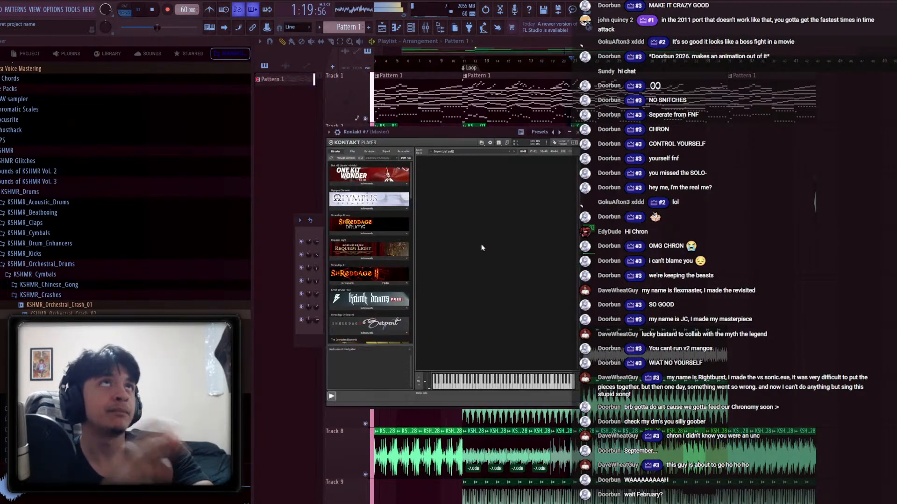
scroll(362, 260, down, 3)
scroll(362, 262, down, 5)
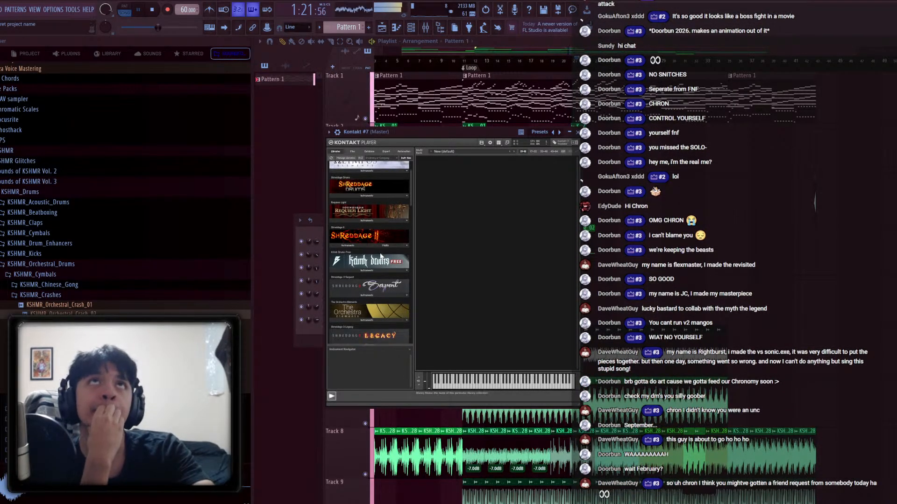
scroll(369, 278, down, 4)
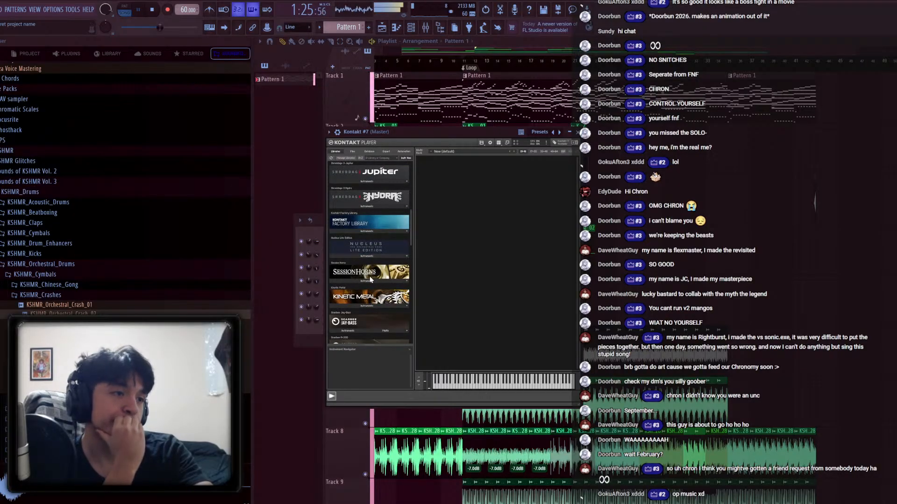
scroll(369, 281, down, 4)
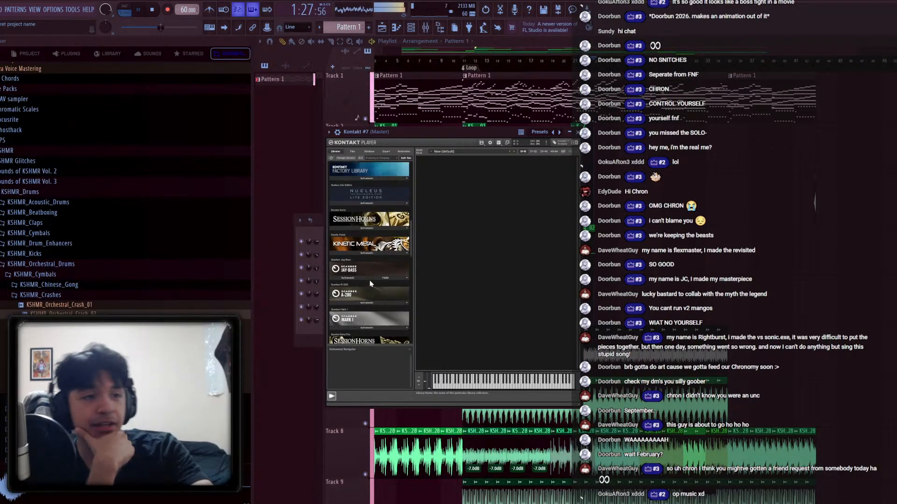
scroll(366, 285, down, 1)
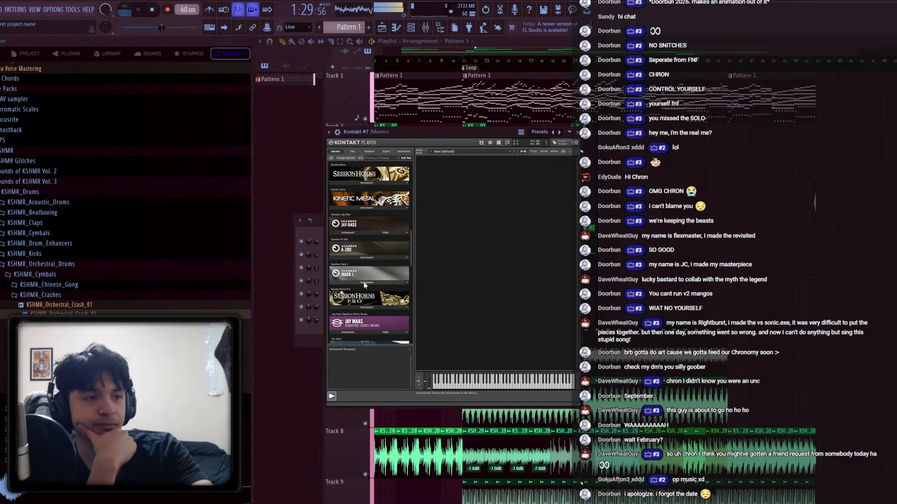
scroll(367, 282, down, 4)
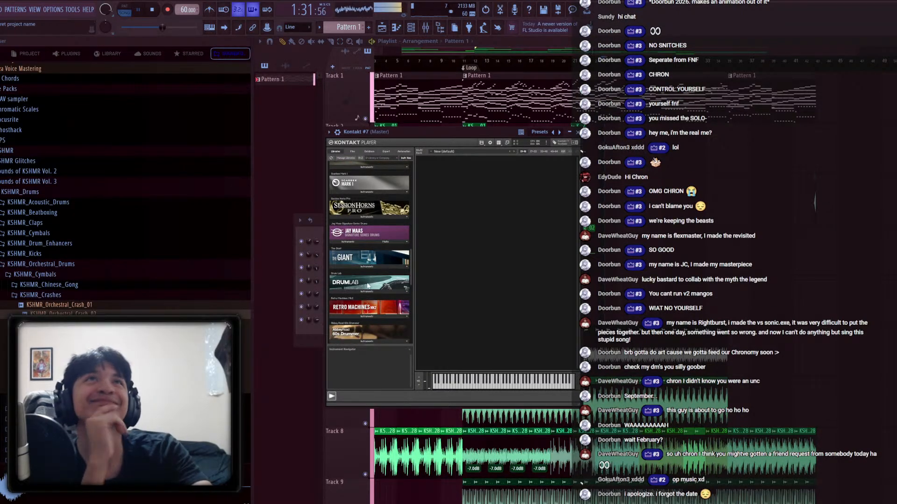
scroll(377, 296, up, 3)
click(374, 297)
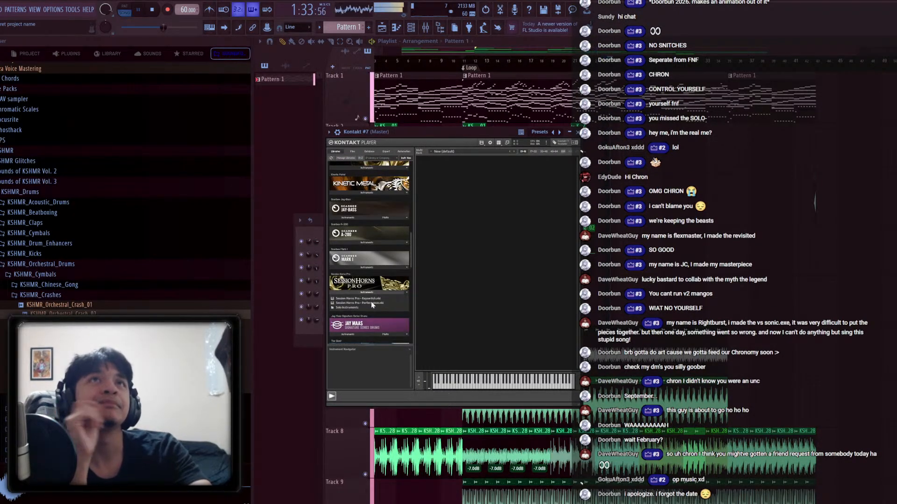
click(373, 291)
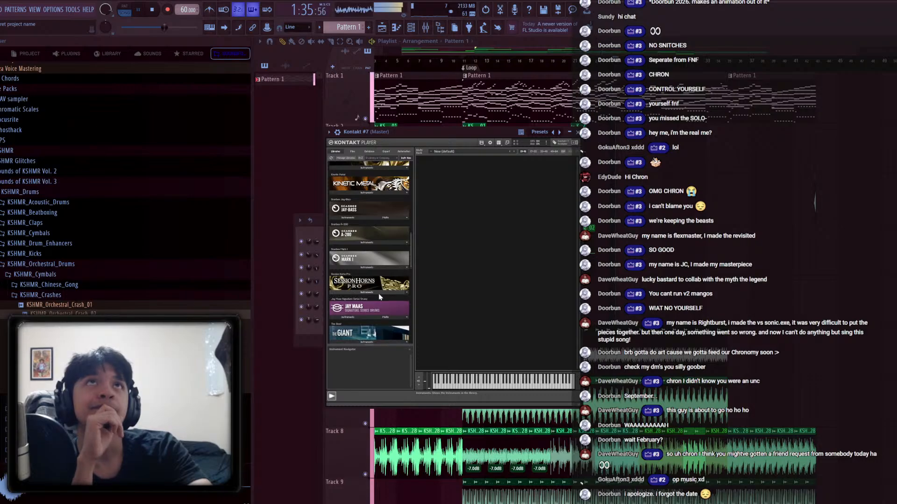
scroll(376, 285, up, 3)
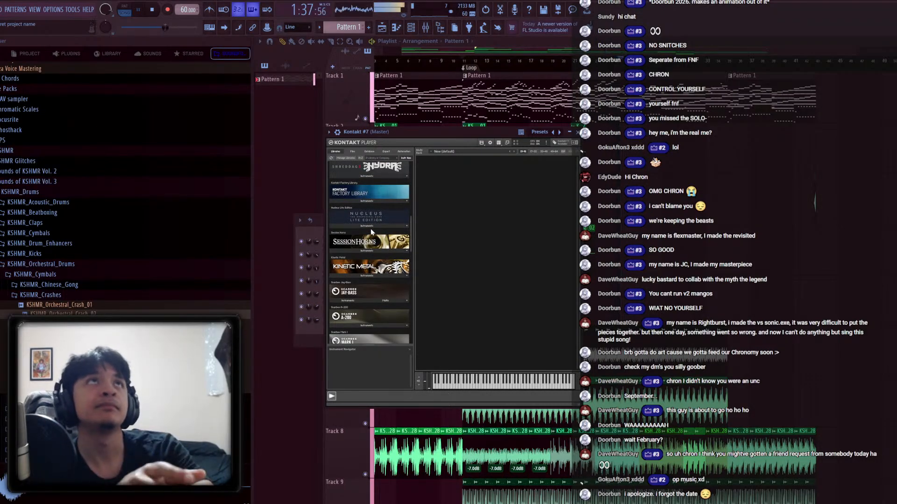
Load the Nucleus Lite Edition Tonal Percussion - Glockenspiel patch into Kontakt #7 and close the plugin window
click(372, 227)
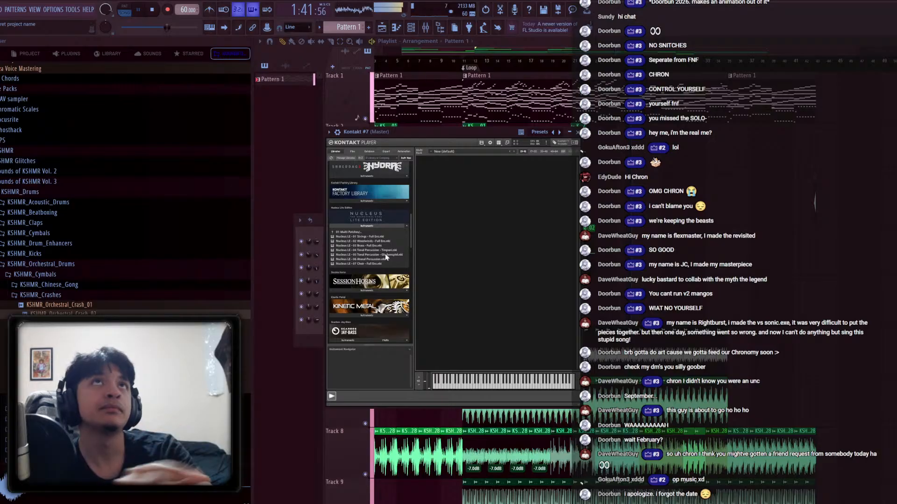
double_click(383, 254)
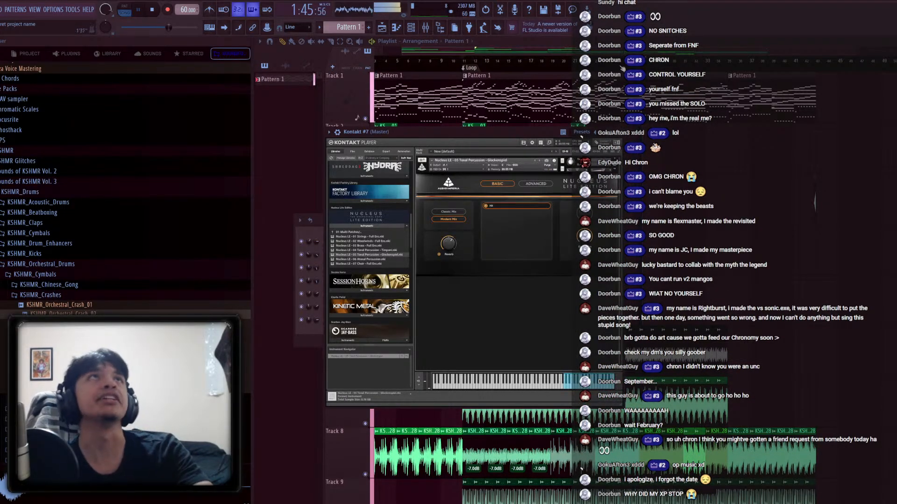
click(574, 132)
Review the Kontakt #3 notes in the piano roll and audition the passage leading into bar 13
double_click(556, 212)
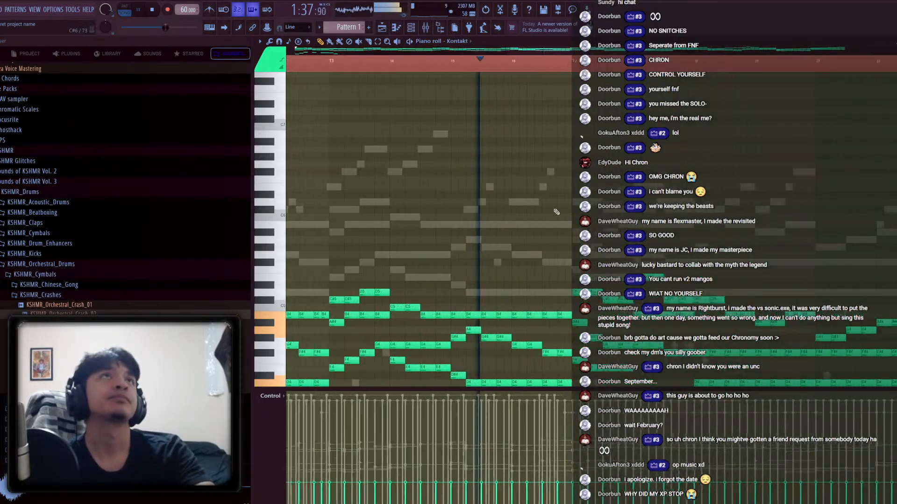
scroll(556, 212, up, 1)
right_click(451, 201)
scroll(440, 116, down, 2)
key(space)
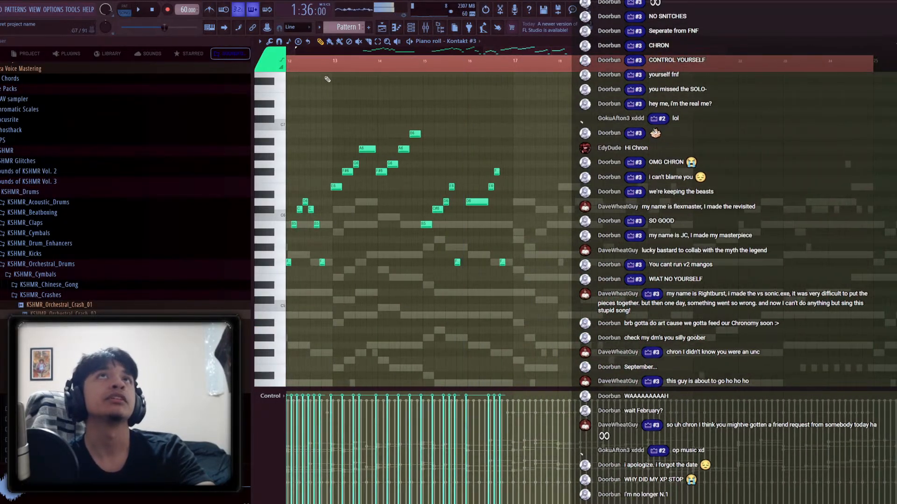
key(space)
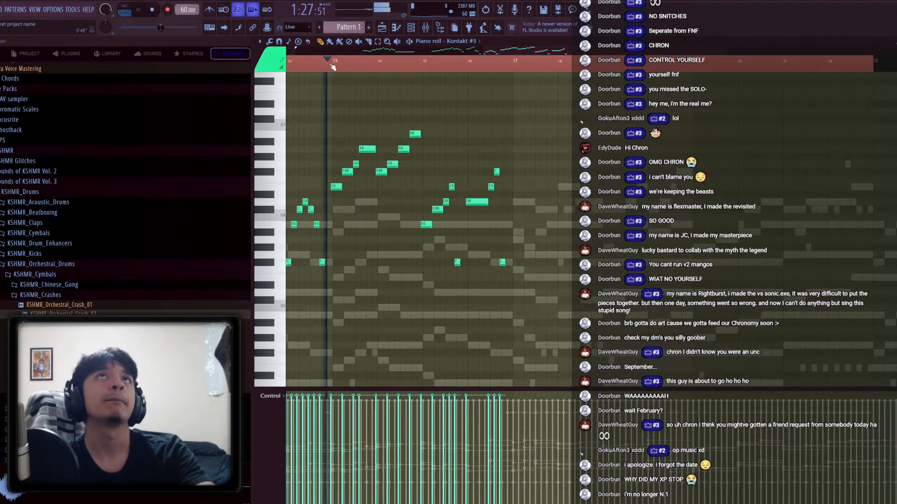
key(space)
Switch the piano roll to Kontakt #7 and place an E7 note at the start of bar 13
right_click(480, 300)
scroll(318, 172, up, 2)
click(352, 188)
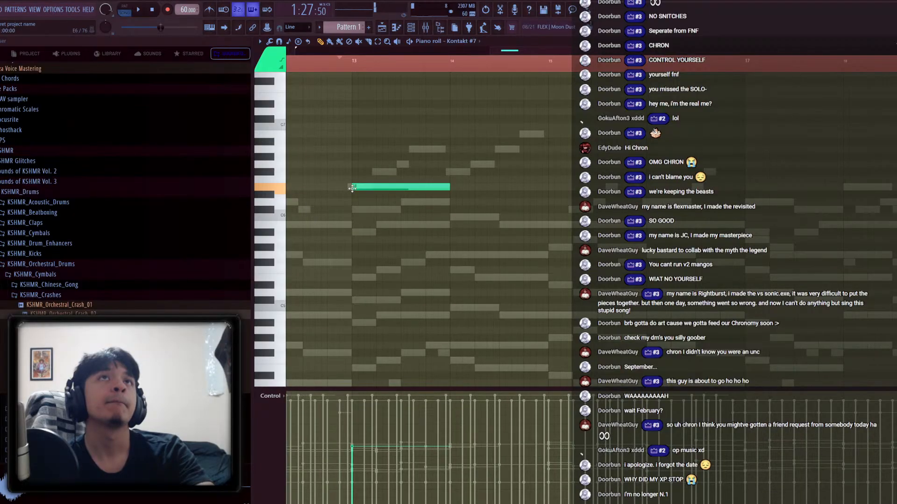
mouse_move(353, 188)
mouse_down()
mouse_move(369, 310)
mouse_move(368, 95)
mouse_up()
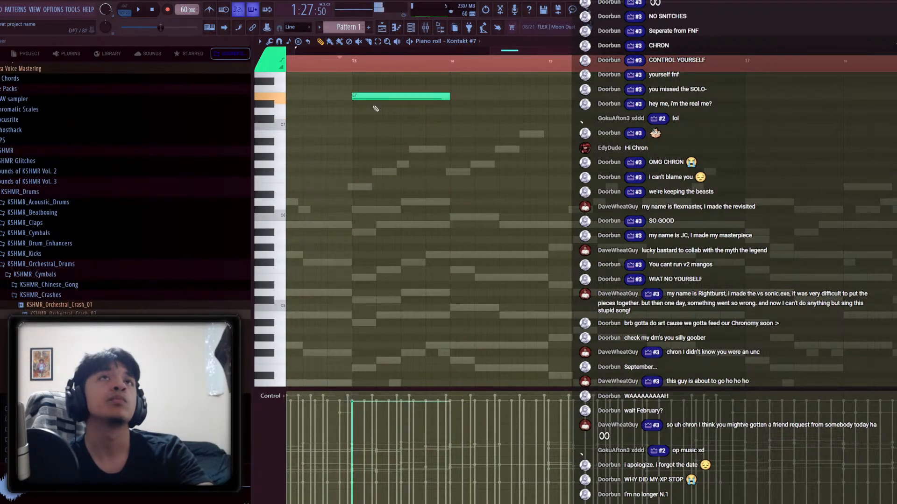
Add an F#7 note one beat after the E7 and shorten both notes to about a sixteenth
scroll(377, 177, up, 3)
click(370, 306)
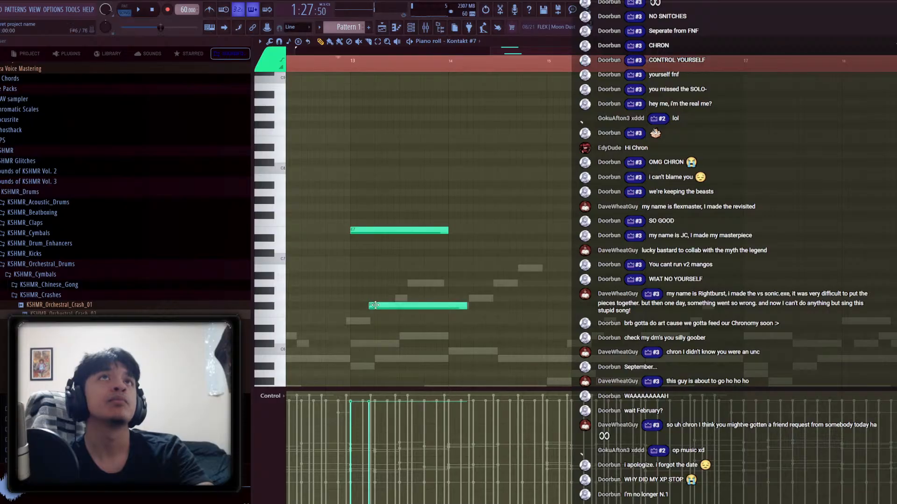
scroll(371, 307, up, 3)
right_click(371, 306)
click(367, 208)
drag(367, 214, 367, 221)
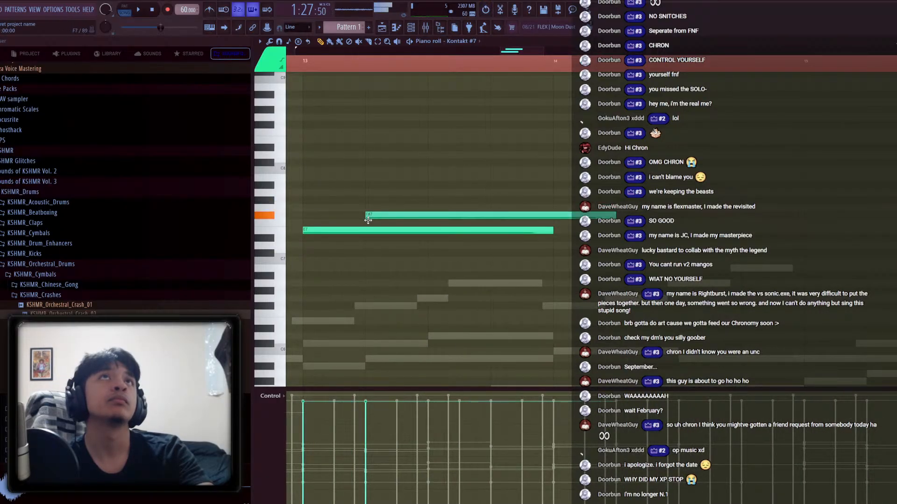
key(ctrl+a)
drag(615, 214, 381, 214)
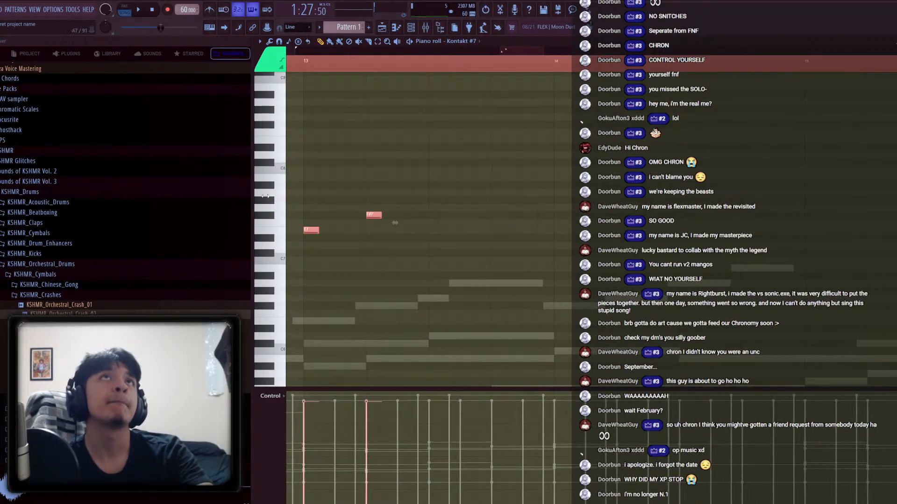
Move both glockenspiel notes earlier so the E7 begins about half a step before bar 13, checking the timing against playback
key(space)
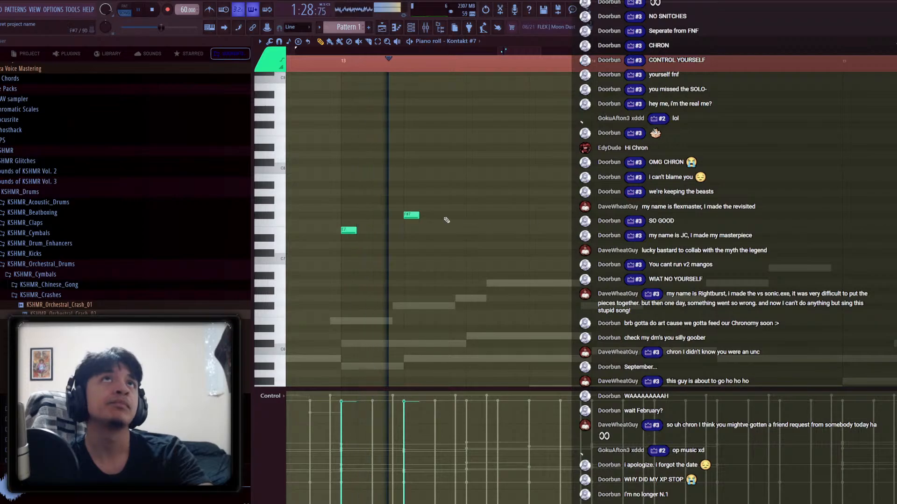
key(ctrl+a)
key(space)
click(339, 65)
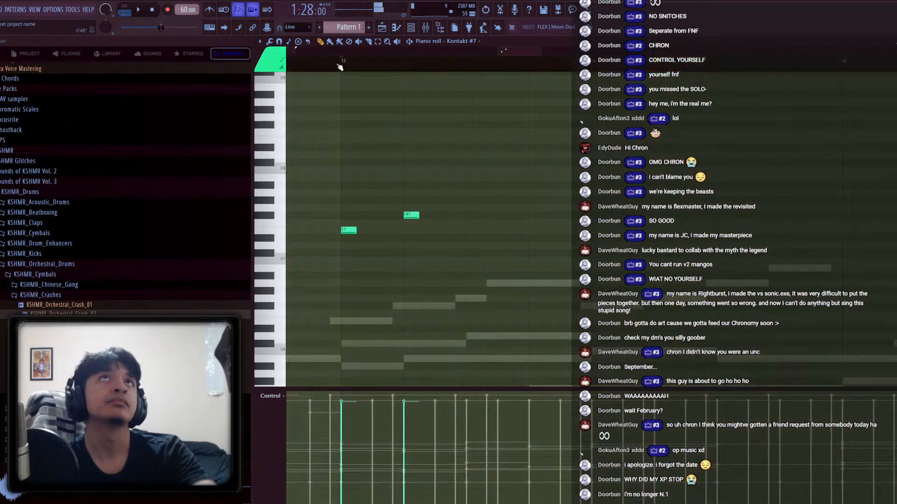
key(shift+Left)
key(space)
key(space)
click(321, 66)
key(space)
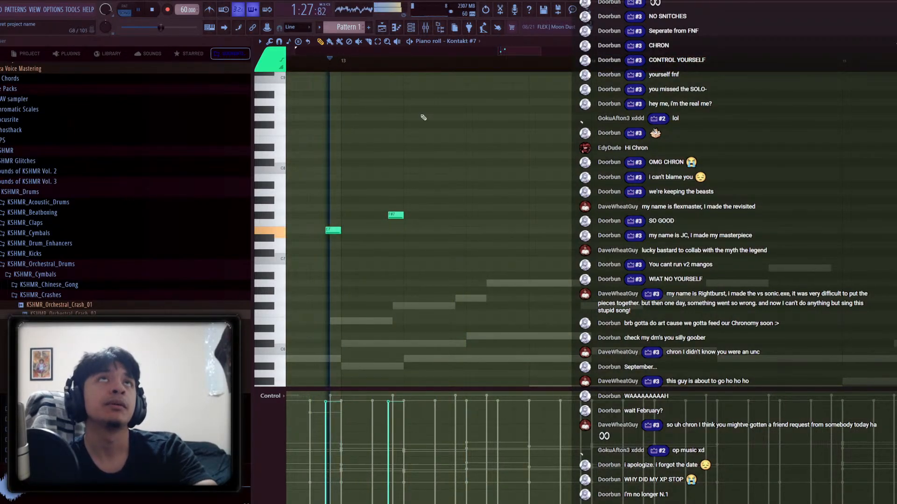
key(ctrl+a)
drag(334, 231, 342, 232)
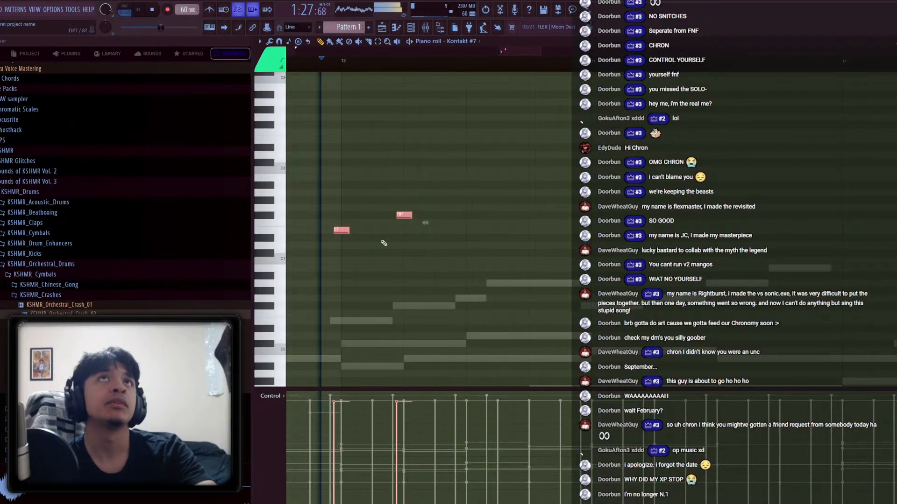
Add a G7 note one beat after the F#7 and an A7 half a beat behind it, and audition the line
click(420, 220)
click(430, 215)
drag(431, 214, 464, 203)
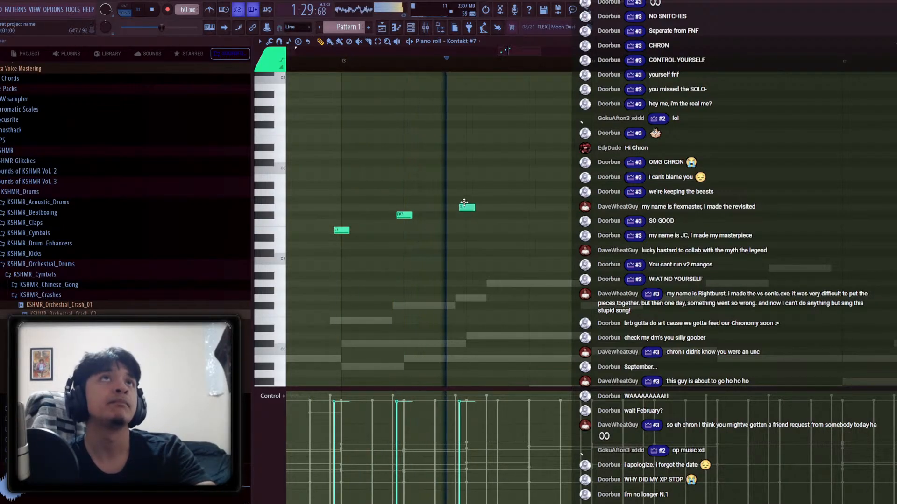
click(493, 190)
key(space)
key(space)
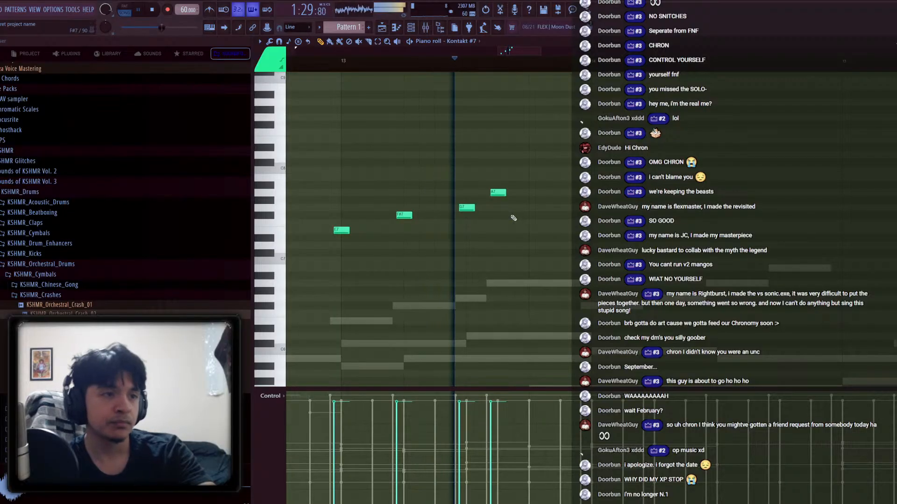
key(space)
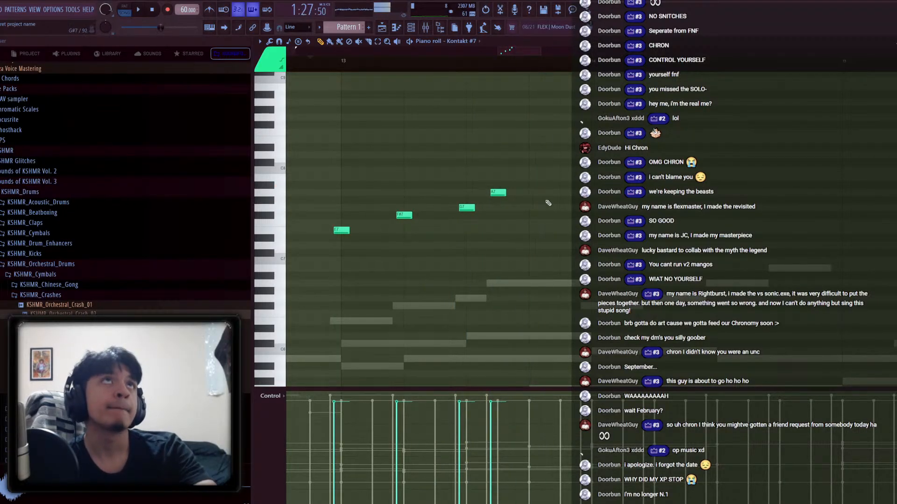
Add a short alternating G7 and A7 pair one beat after the last G7, each note half the earlier notes' length
click(550, 192)
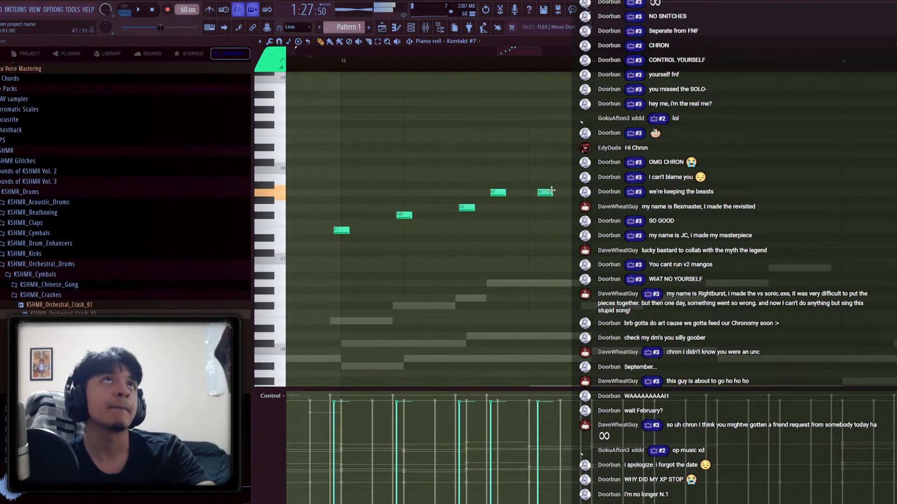
mouse_move(547, 192)
mouse_down()
mouse_move(546, 208)
mouse_move(532, 208)
mouse_move(545, 185)
mouse_up()
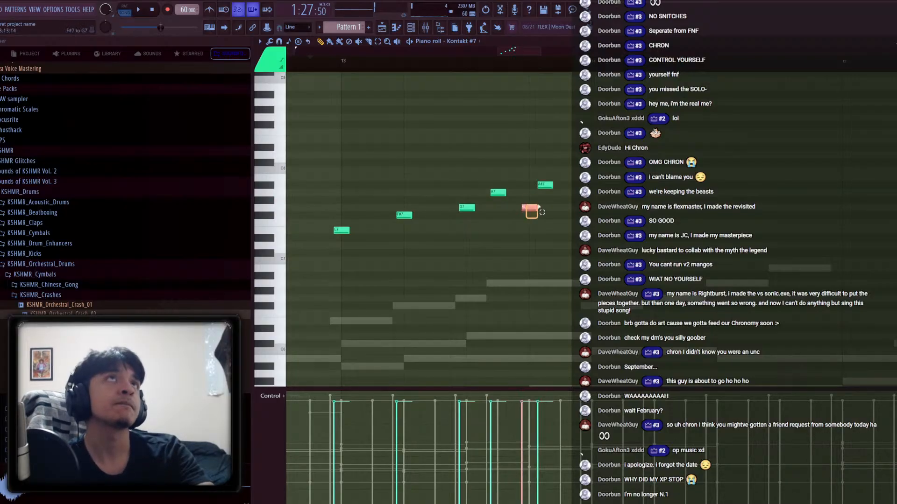
right_click(551, 186)
click(539, 192)
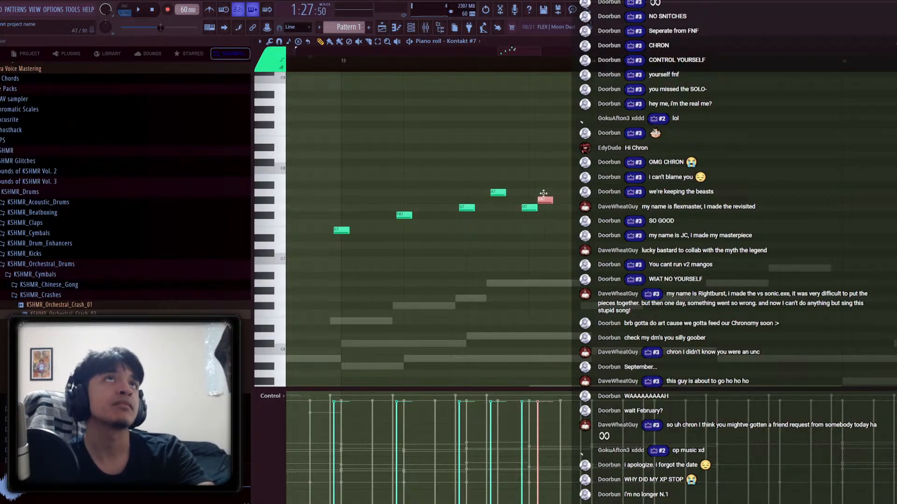
drag(556, 200, 547, 207)
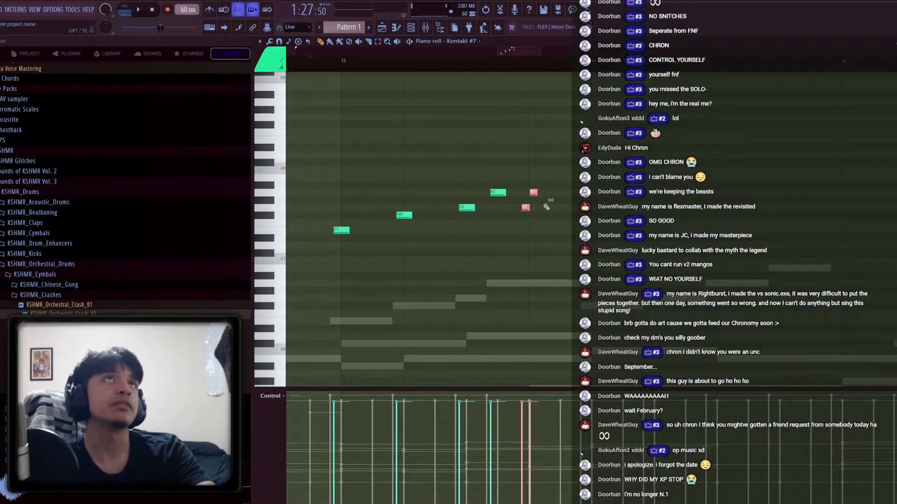
Duplicate the short G7–A7 pair four times in a row to form a trill
key(ctrl+b)
key(ctrl+b)
key(ctrl+b)
key(ctrl+b)
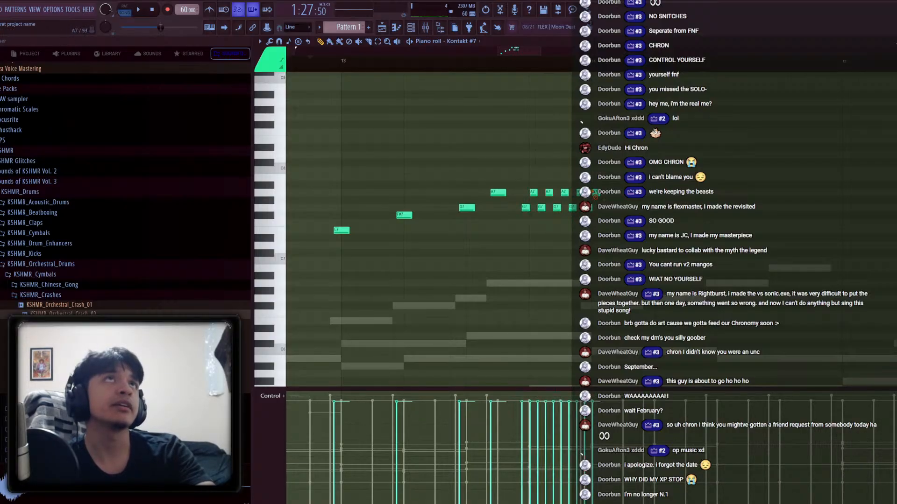
Select the trill notes, shape their velocities into a rising ramp, and audition the crescendo
drag(599, 183, 528, 234)
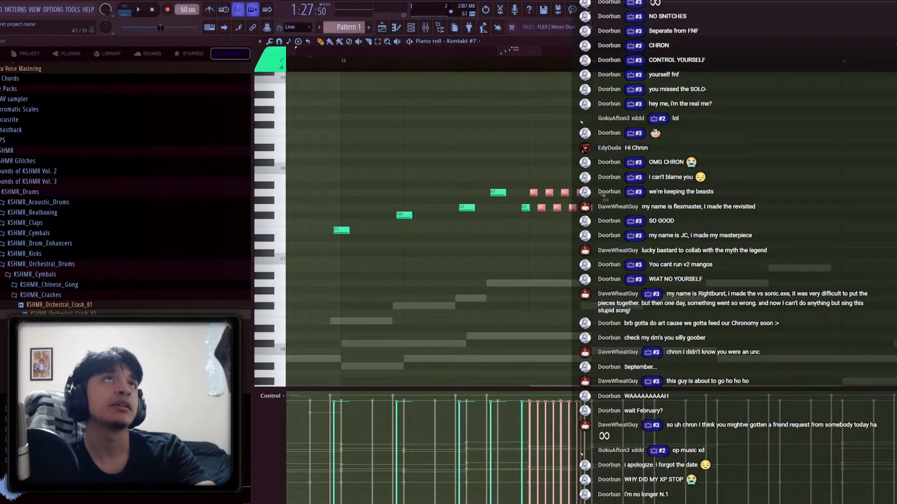
drag(599, 182, 528, 233)
drag(573, 423, 521, 479)
key(space)
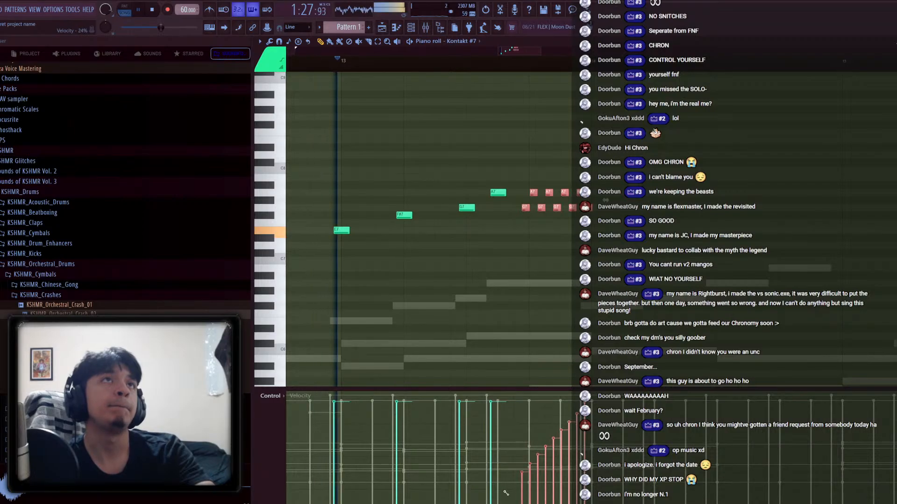
key(F6)
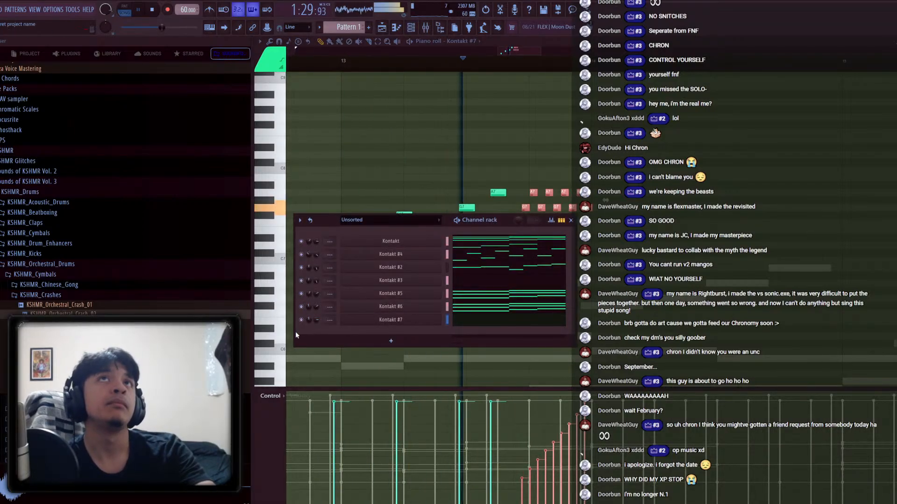
click(374, 125)
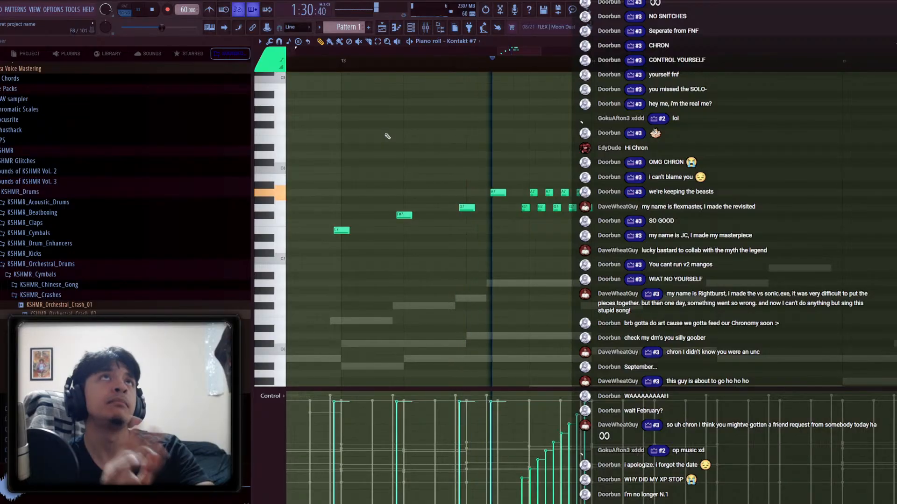
key(space)
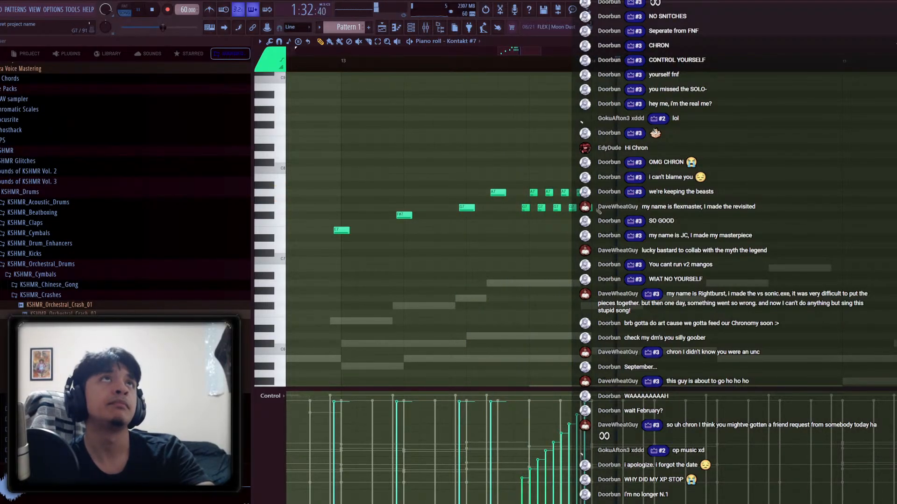
Compress the G7–A7 trill to half its length and duplicate it once so the faster trill runs up to bar 14
drag(598, 211, 519, 180)
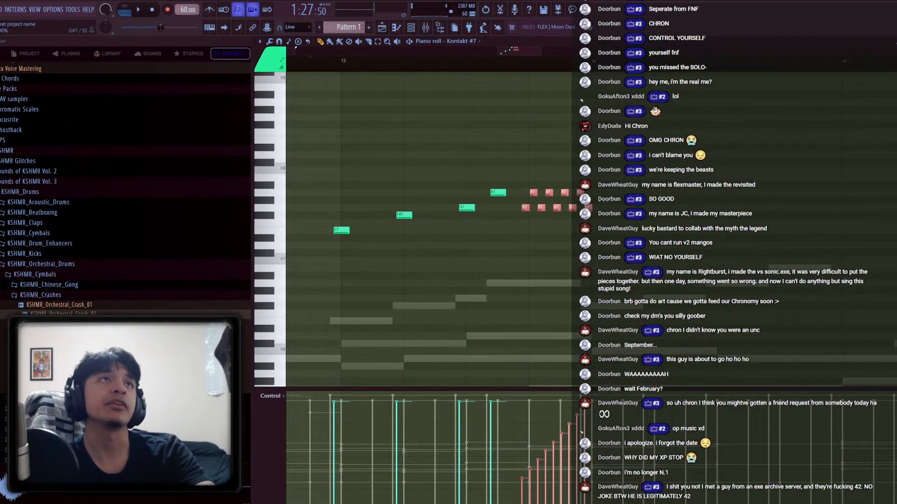
drag(596, 205, 570, 200)
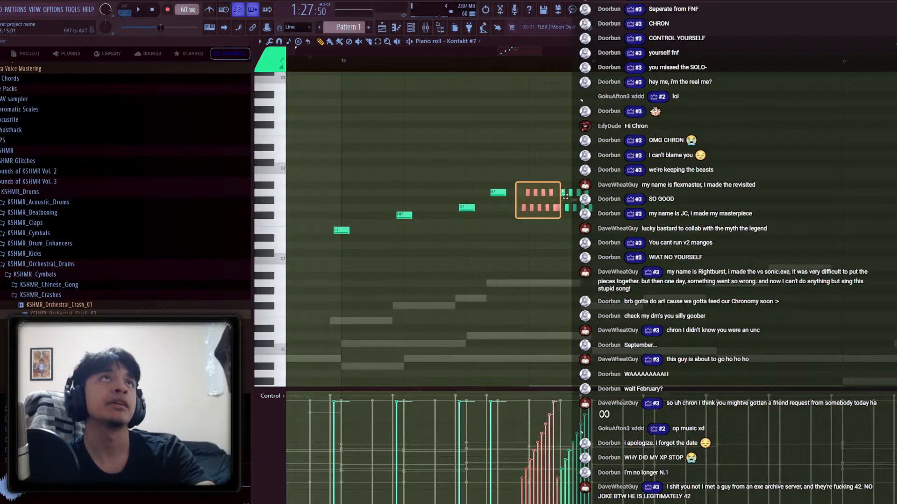
key(ctrl+b)
drag(559, 201, 584, 177)
right_click(594, 185)
drag(595, 184, 514, 220)
Reshape the velocities of the whole trill into one continuous ramp rising from near zero, and play it back
key(shift+Down)
key(shift+Down)
key(shift+Down)
key(shift+Down)
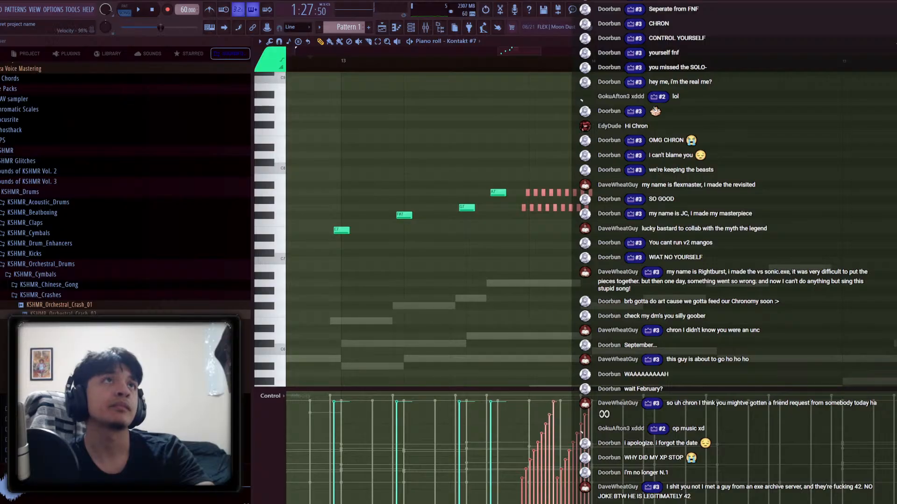
key(space)
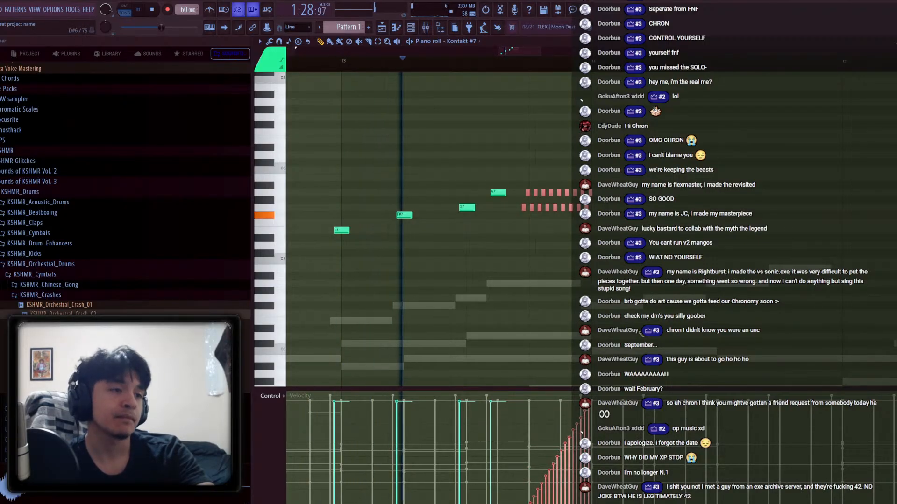
Duplicate the complete bar 13 glockenspiel phrase so the copy's E7 begins just before bar 14
ctrl+click(587, 277)
scroll(587, 277, up, 5)
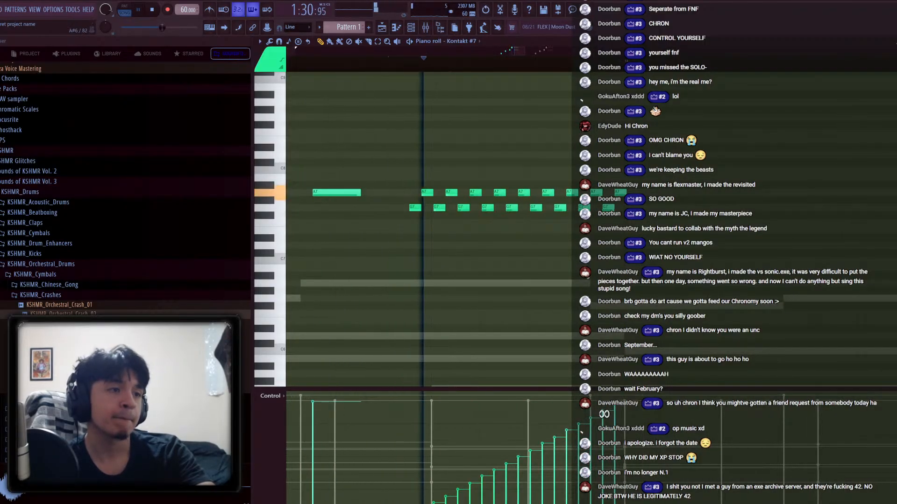
scroll(532, 267, down, 5)
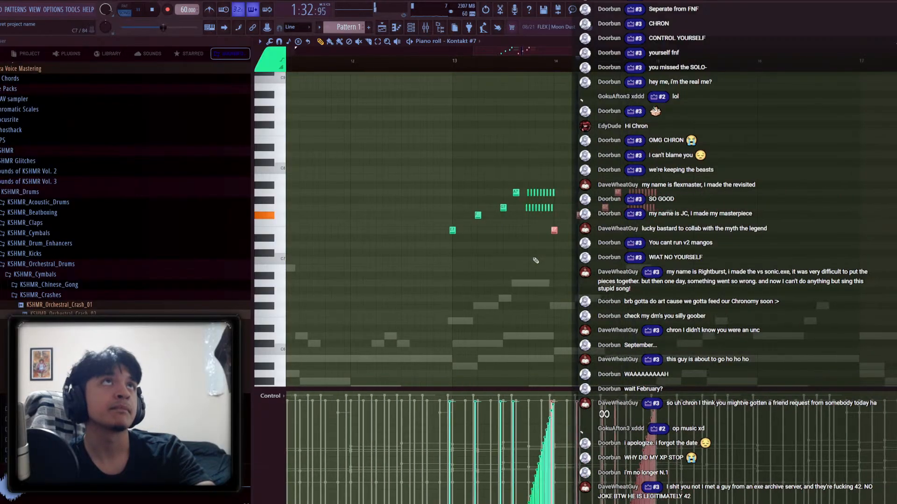
scroll(536, 261, up, 4)
key(space)
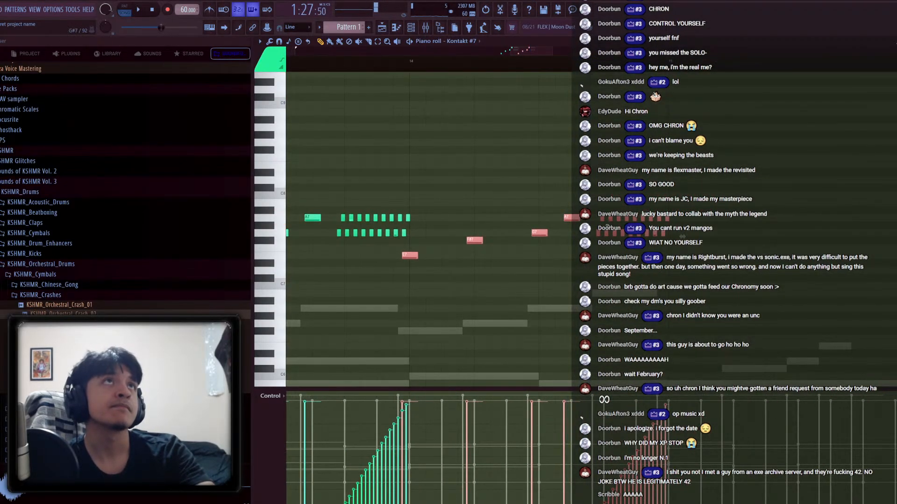
Start the bar 14 trill with a short B7, transpose its remaining notes up to B7 and A7, and audition the result
ctrl+click(606, 298)
click(571, 217)
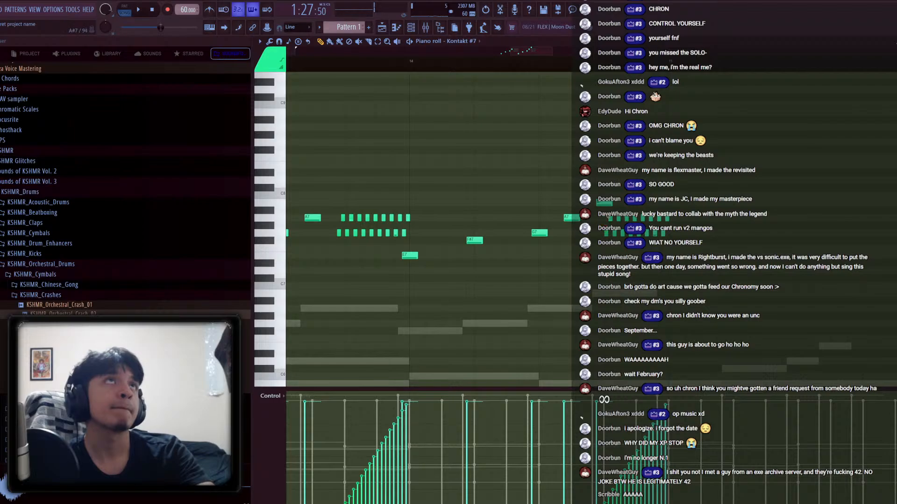
click(608, 206)
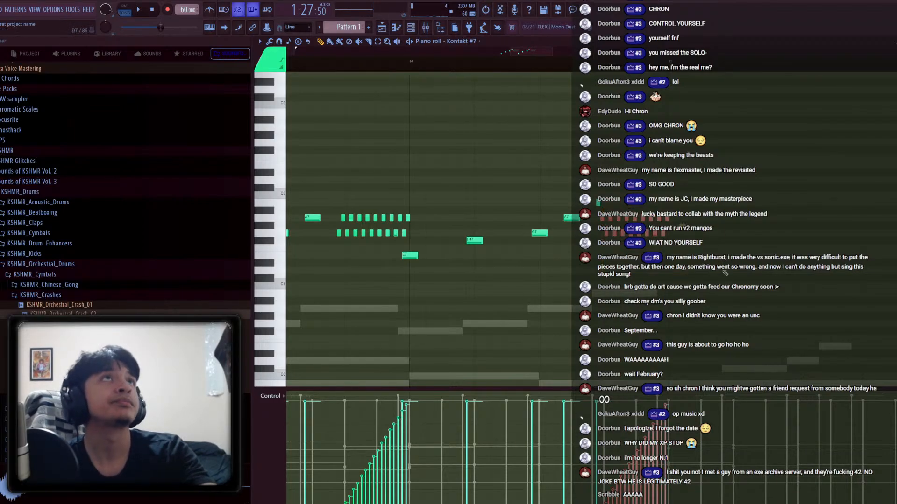
key(space)
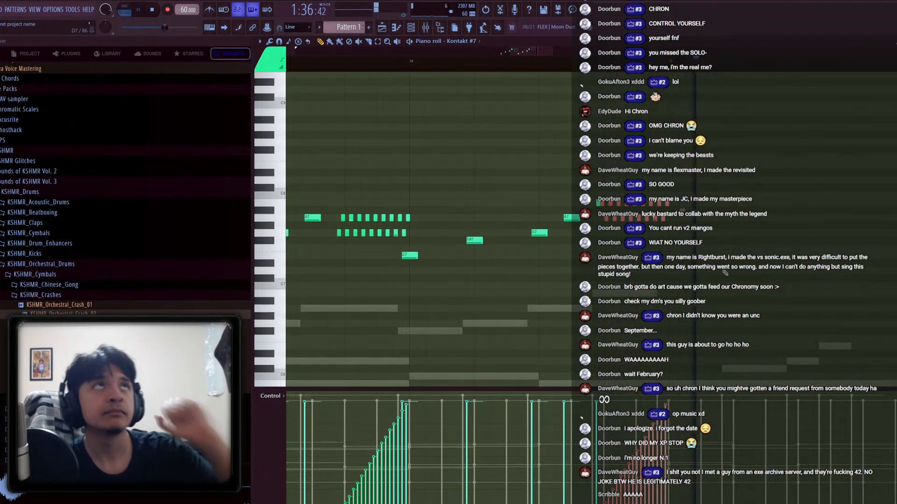
key(space)
Delete the last G7 and A7 of the first trill where they overlap the E7 leading into bar 14
right_click(370, 233)
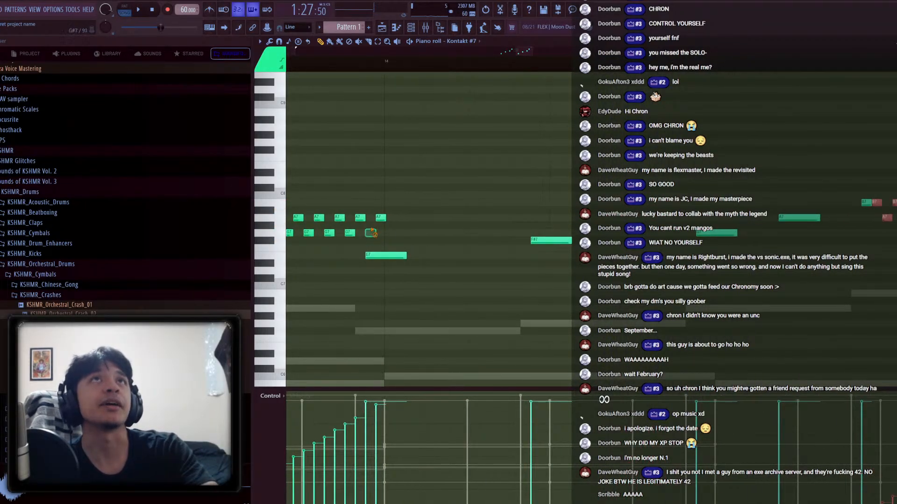
right_click(381, 218)
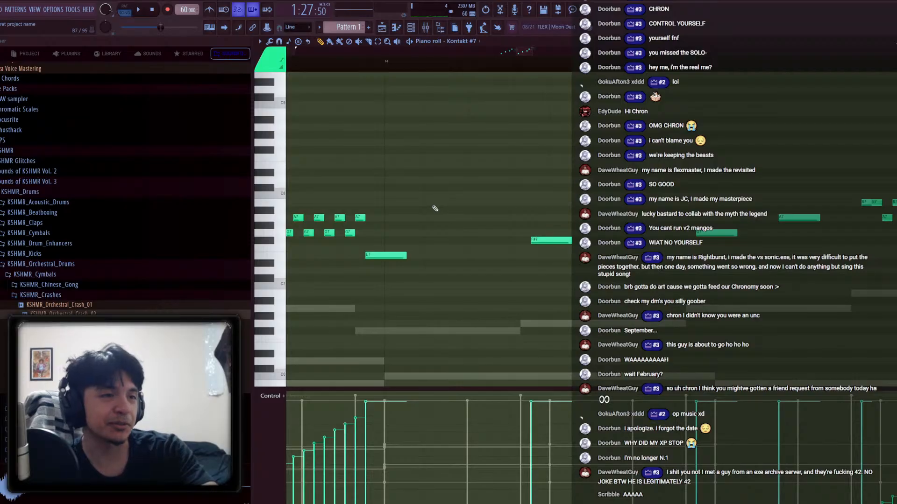
scroll(435, 208, down, 2)
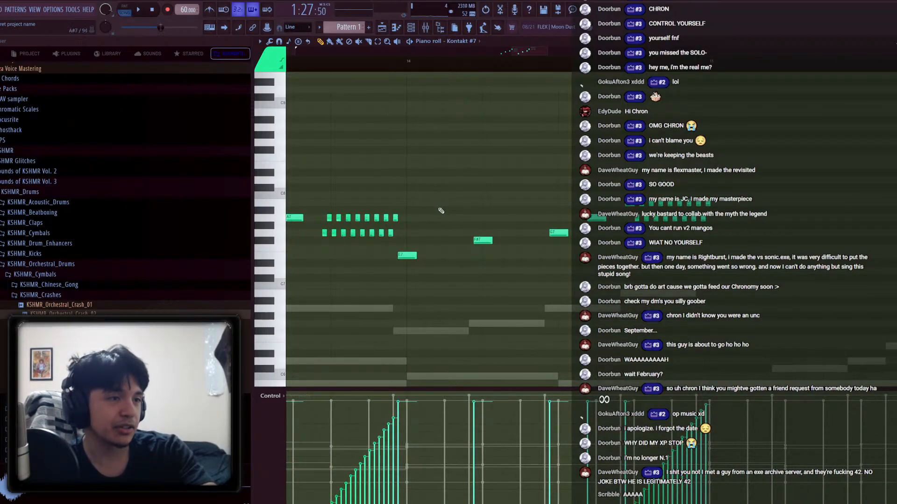
scroll(441, 211, down, 2)
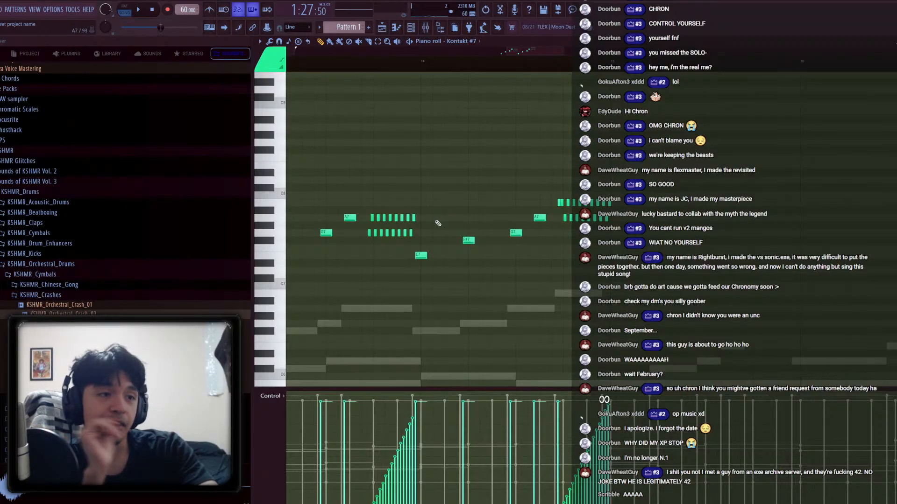
scroll(435, 229, up, 3)
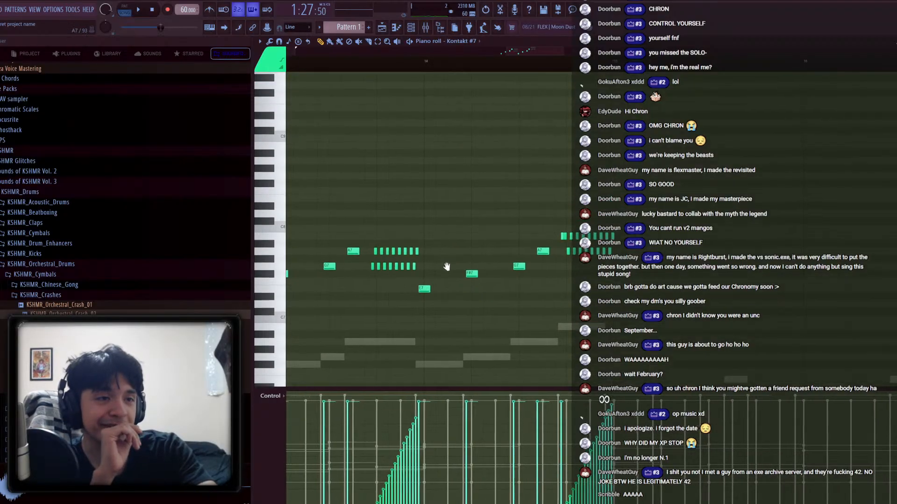
scroll(461, 254, left, 2)
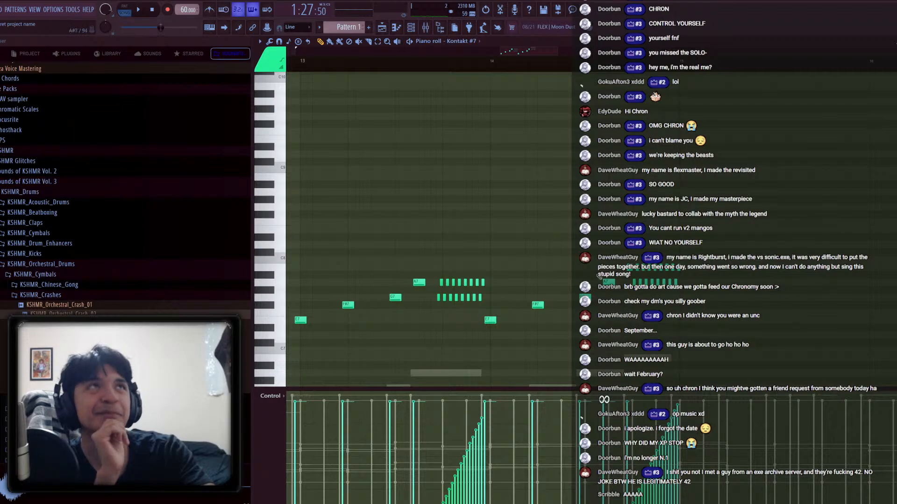
Rearrange the bar 14 trill so B7 and A7 alternate evenly from its opening B7
scroll(552, 229, down, 2)
scroll(552, 230, right, 3)
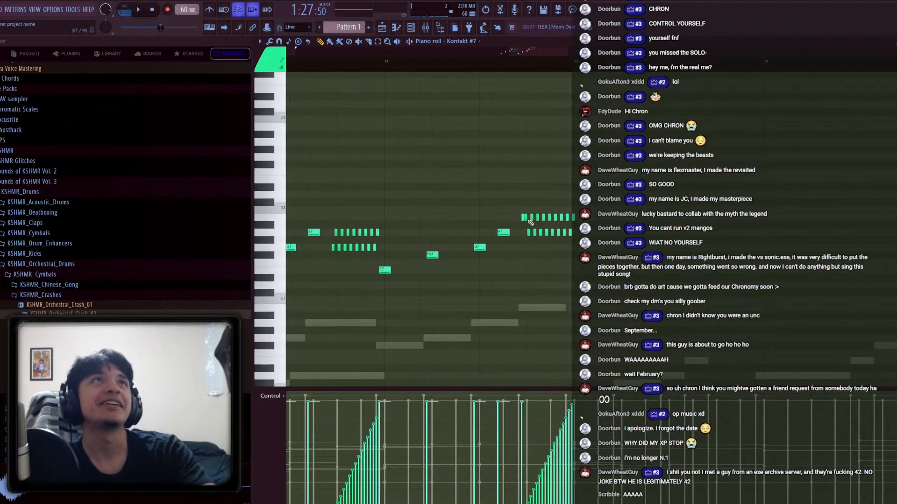
mouse_move(527, 214)
mouse_down()
mouse_move(651, 241)
mouse_move(577, 200)
mouse_move(528, 201)
mouse_move(524, 231)
mouse_up()
scroll(532, 201, up, 2)
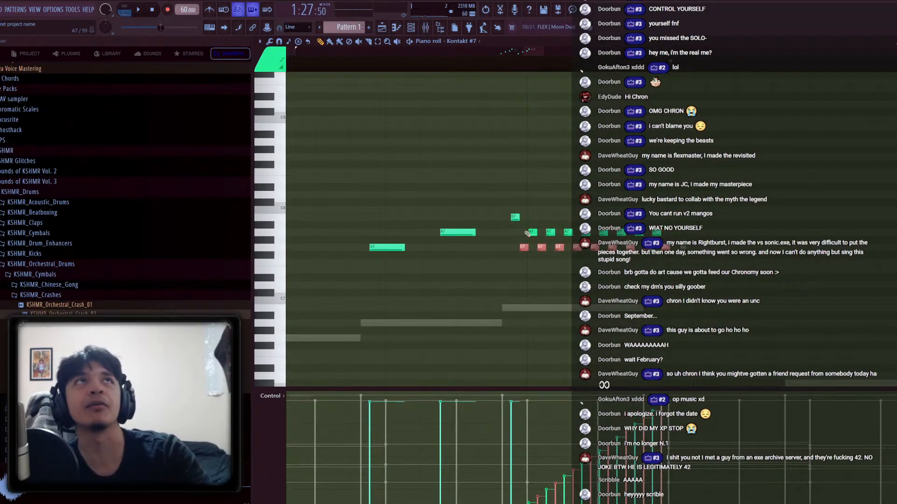
key(ctrl+z)
key(ctrl+d)
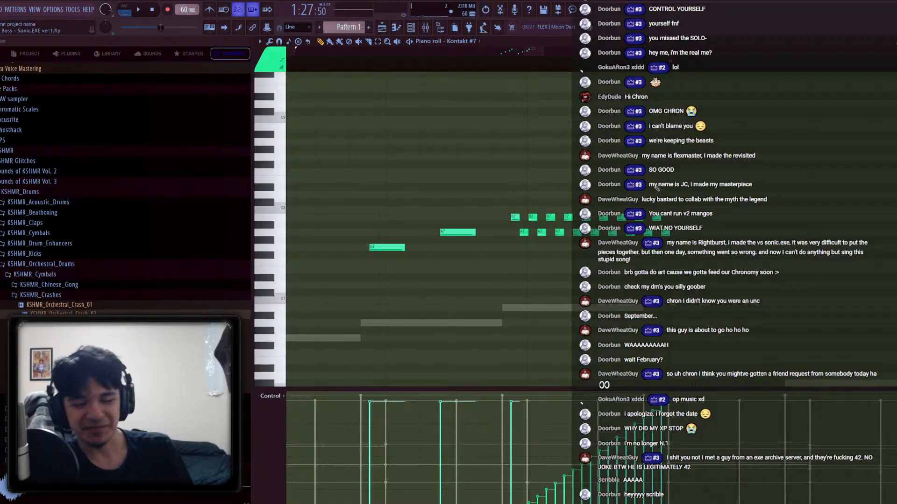
Switch from the piano roll to the playlist and set the song position to 1:34:00
key(F7)
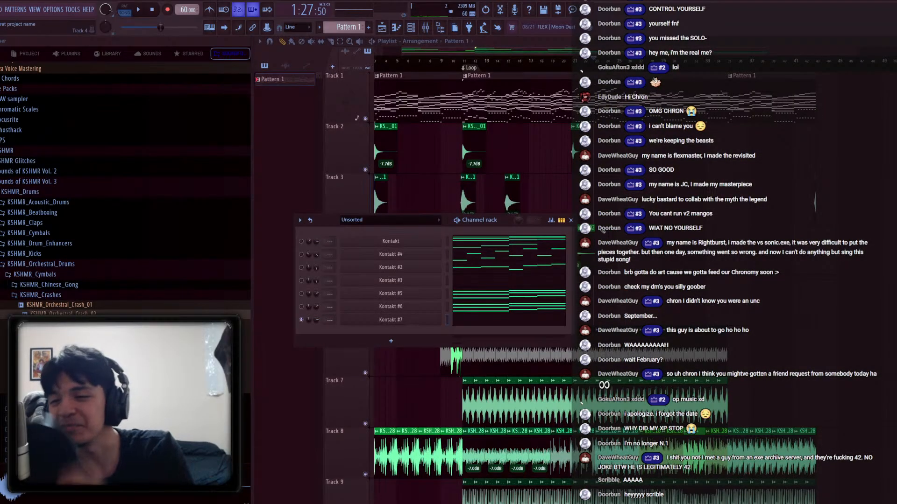
key(F6)
scroll(603, 230, down, 1)
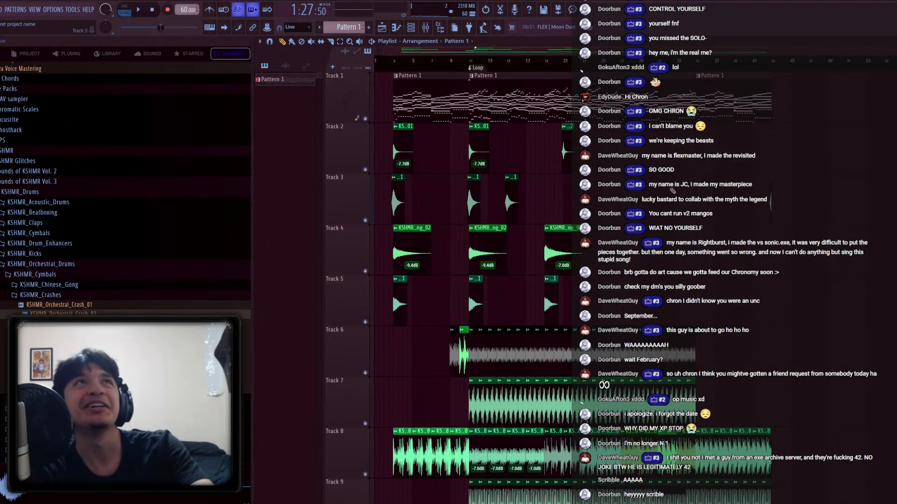
click(391, 62)
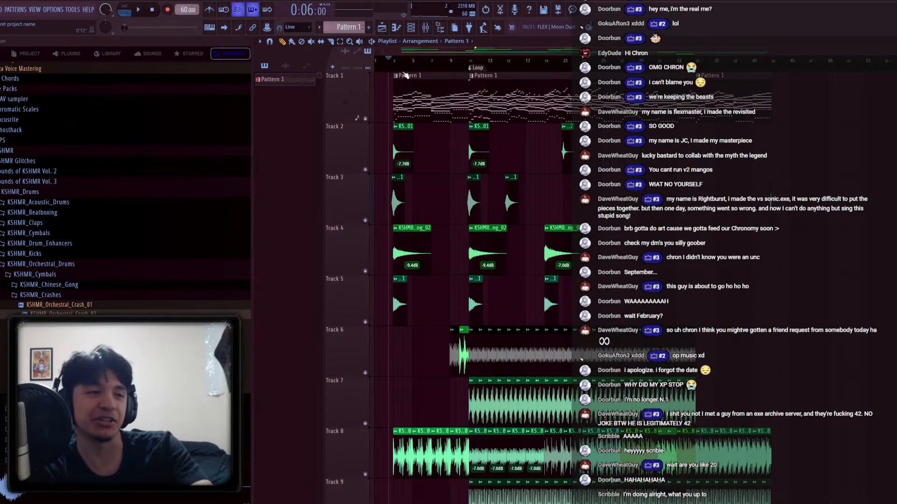
click(601, 68)
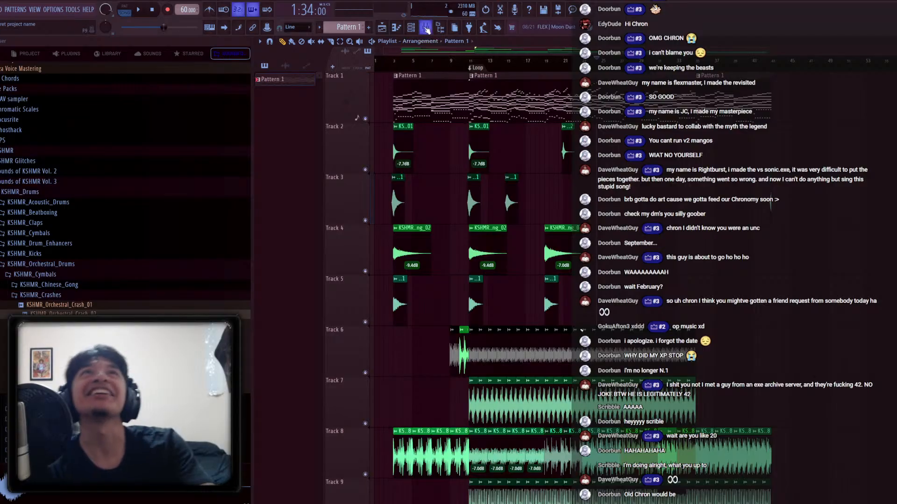
Take Kontakt #7 out of solo so all Kontakt channels are active, and return to the playlist
click(425, 27)
click(411, 27)
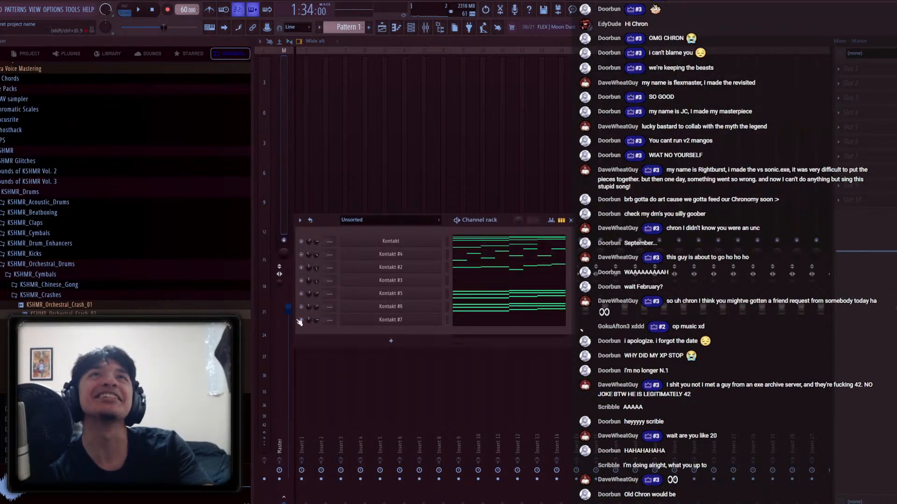
key(F6)
key(F9)
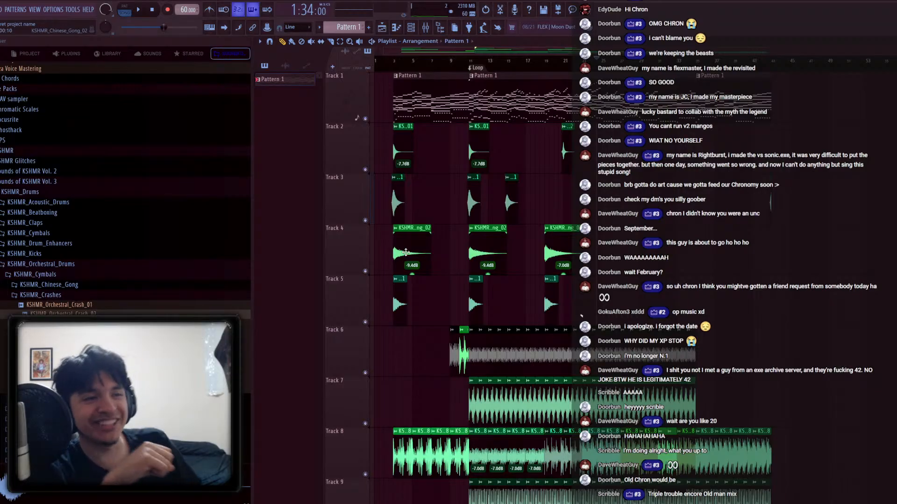
Play the arrangement from 1:34:00 to hear the glockenspiel in the full mix, checking the Kontakt channels in the Channel rack
key(space)
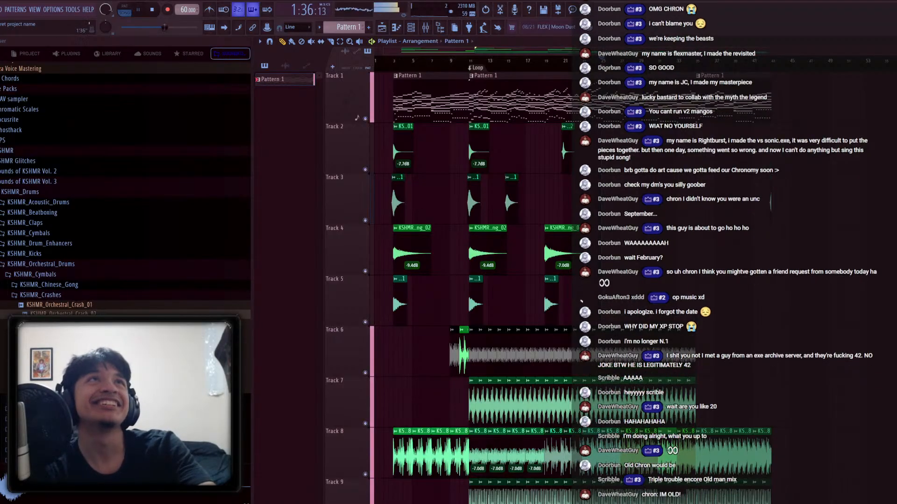
click(411, 27)
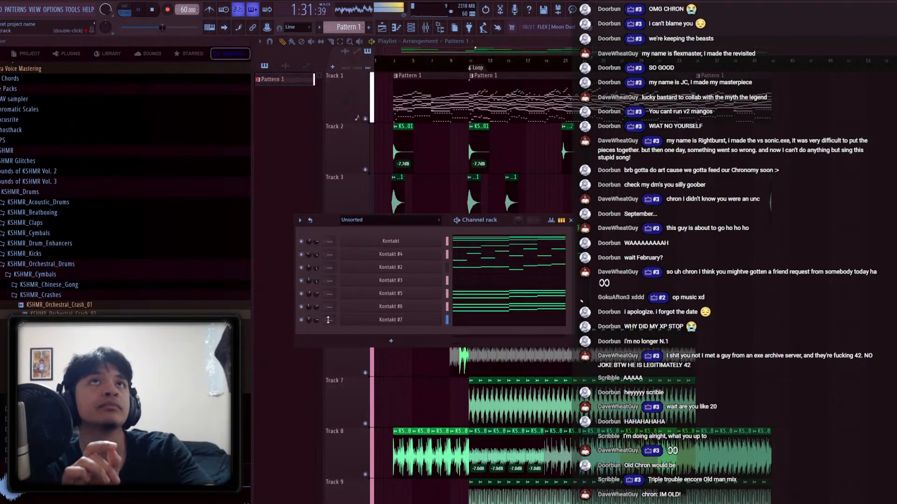
click(570, 220)
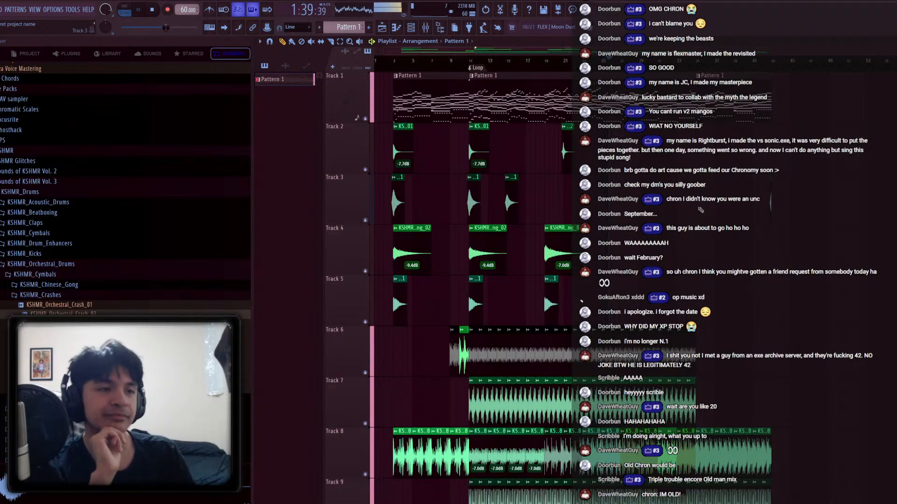
key(space)
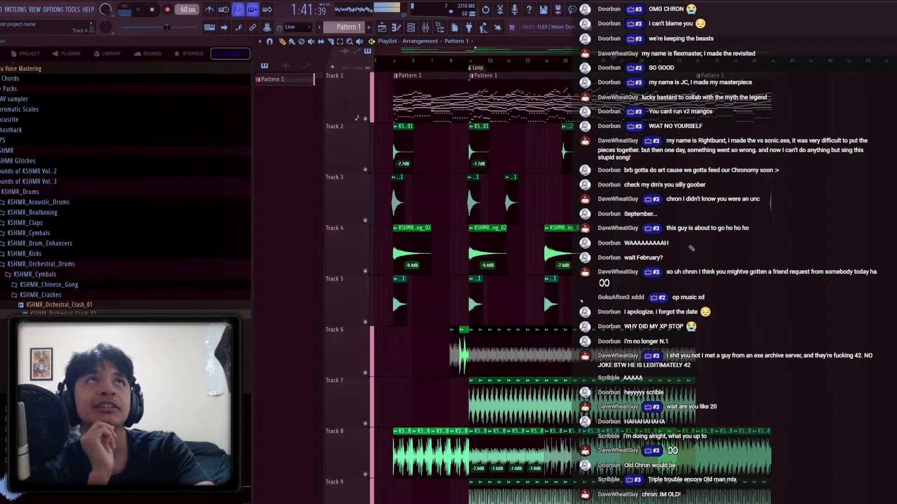
Set the song position to 2:56:00, past the last clips, and start recording from there
click(787, 68)
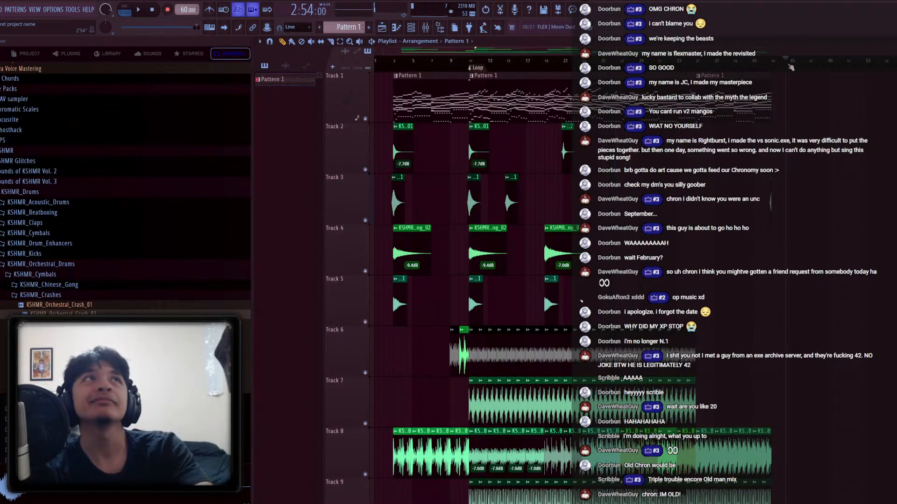
key(Tab)
key(Tab)
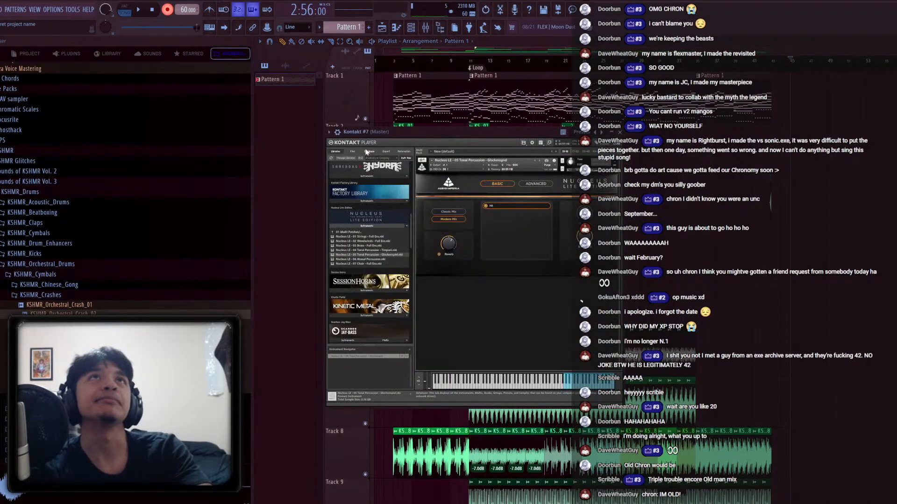
key(space)
right_click(784, 181)
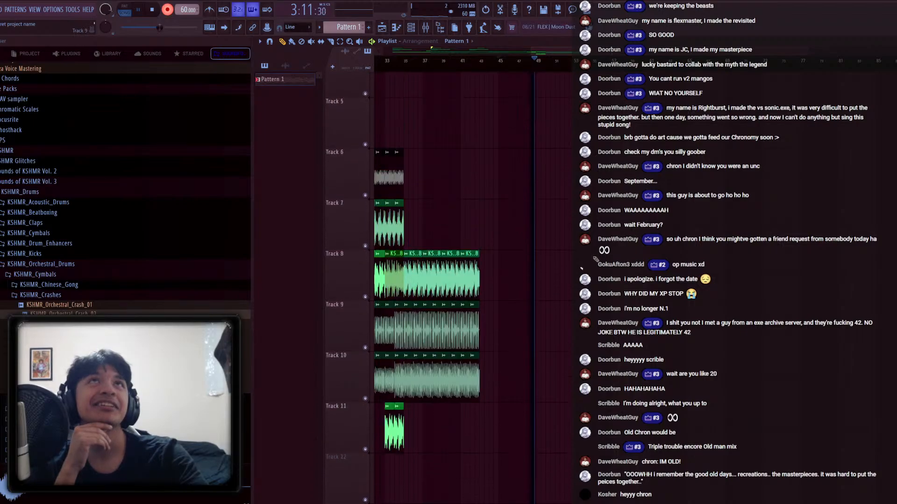
Stop the running take and arm mixer track Insert 1 for recording
click(425, 28)
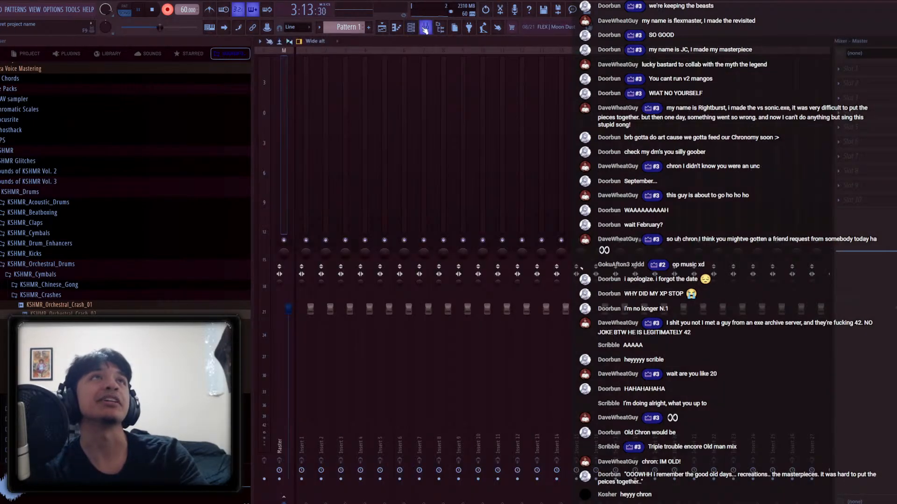
click(425, 29)
click(356, 119)
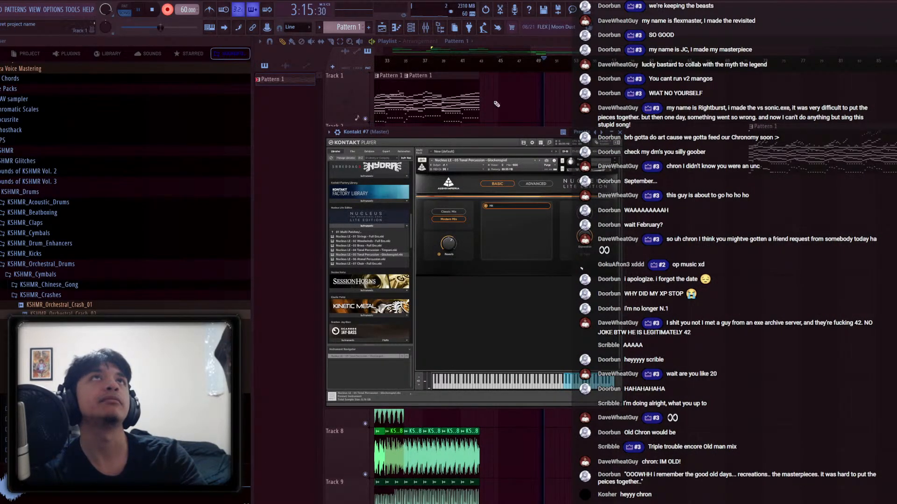
key(Escape)
key(space)
key(F9)
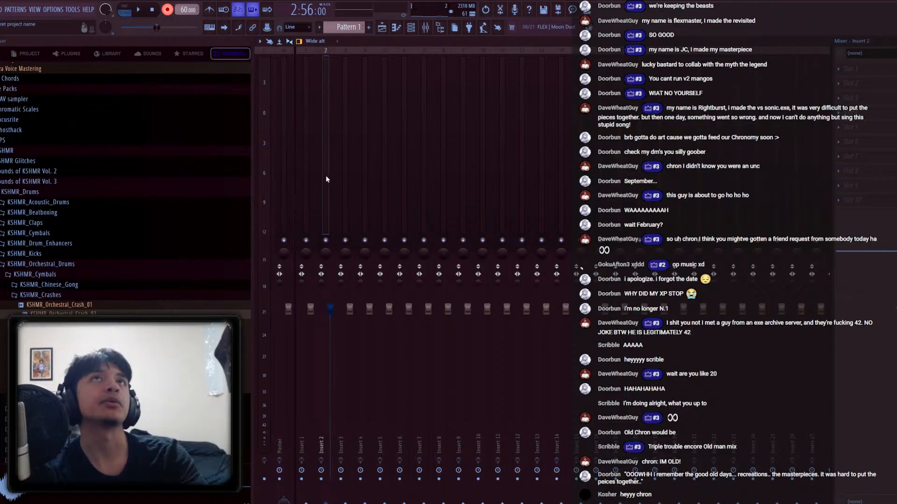
click(302, 479)
key(F9)
Record a short test take from 2:56:00 with Insert 1 armed, with the Kontakt #7 window closed
click(358, 119)
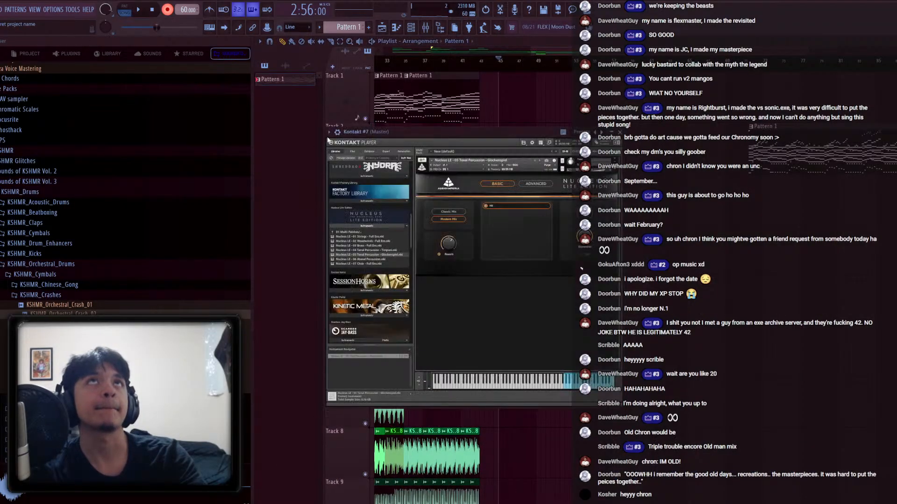
key(F6)
key(F9)
key(F9)
key(space)
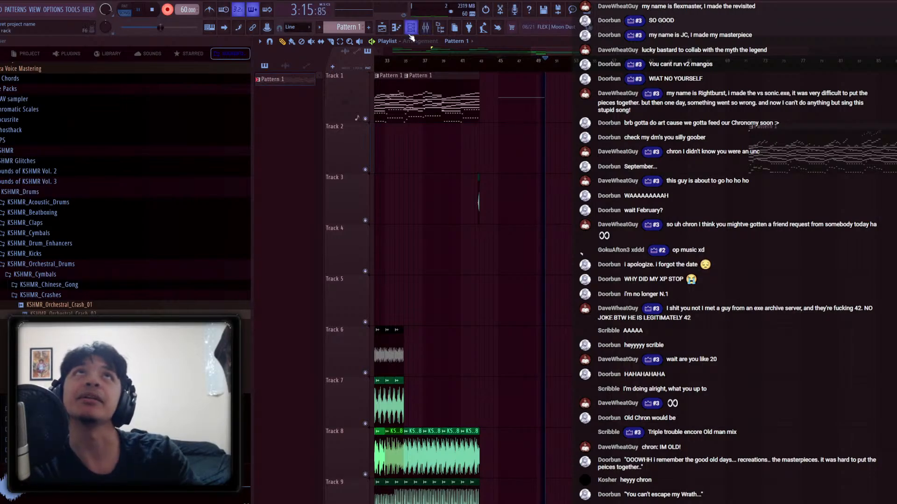
key(space)
Set the external audio input of Insert 1 to In 1 and return to the playlist
click(425, 27)
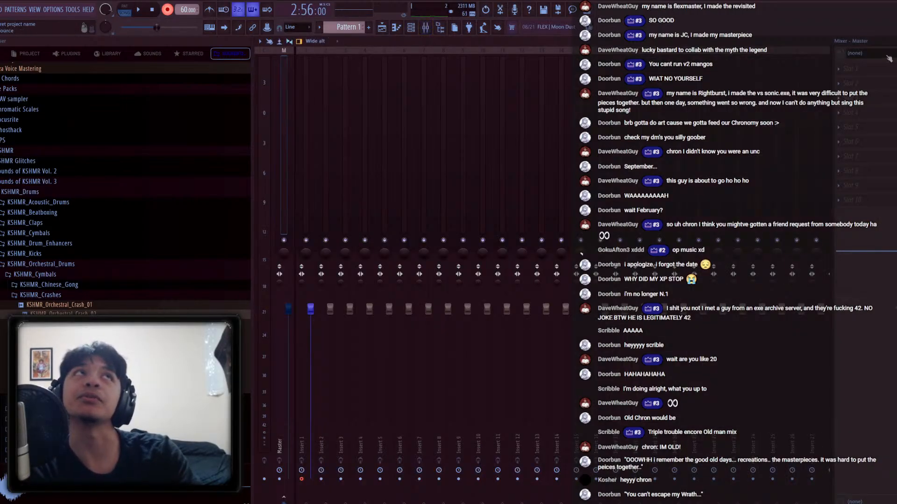
click(296, 160)
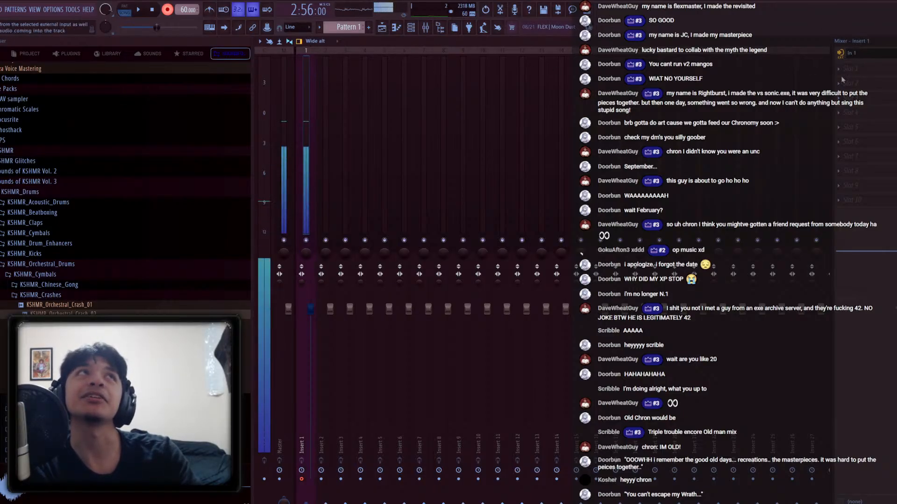
key(F9)
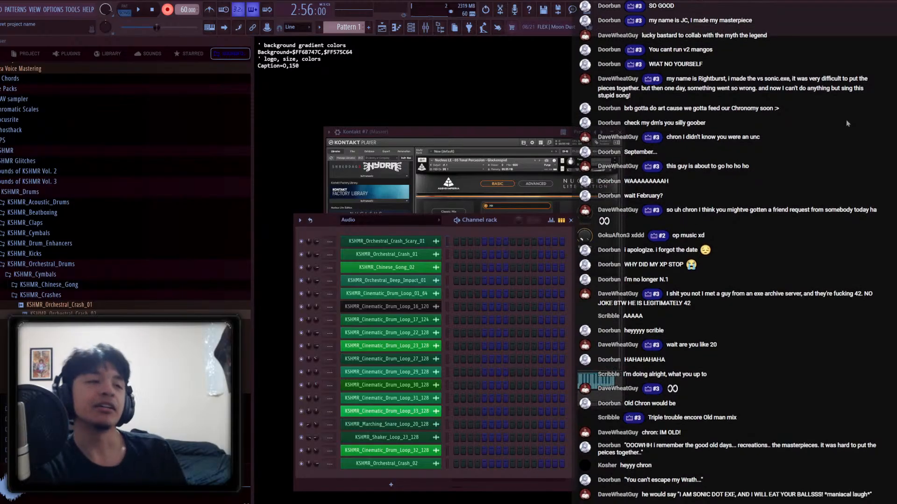
key(F12)
click(383, 29)
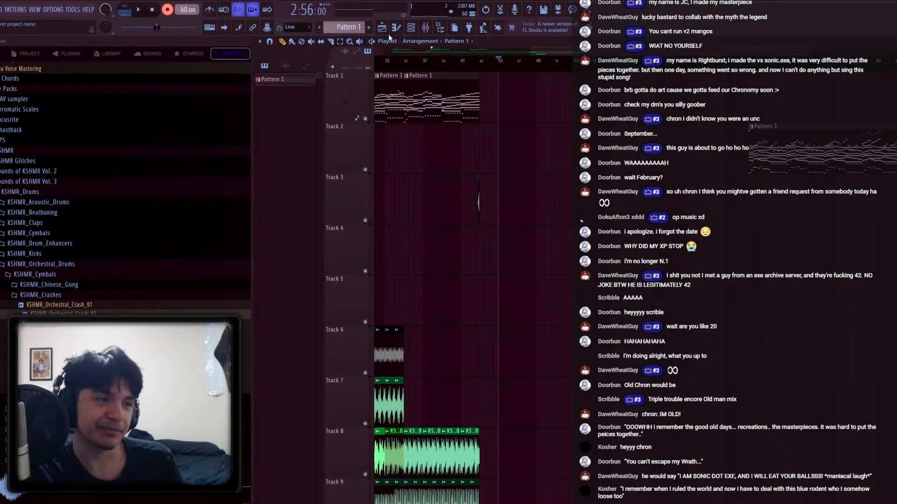
Record a long voice take from 2:56:00 through Insert 1, turn recording off and play back its end from 4:48:00
key(space)
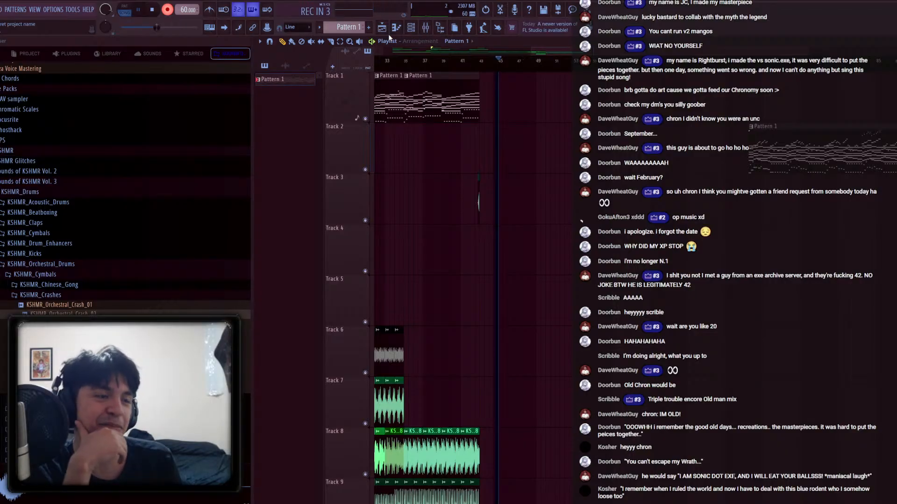
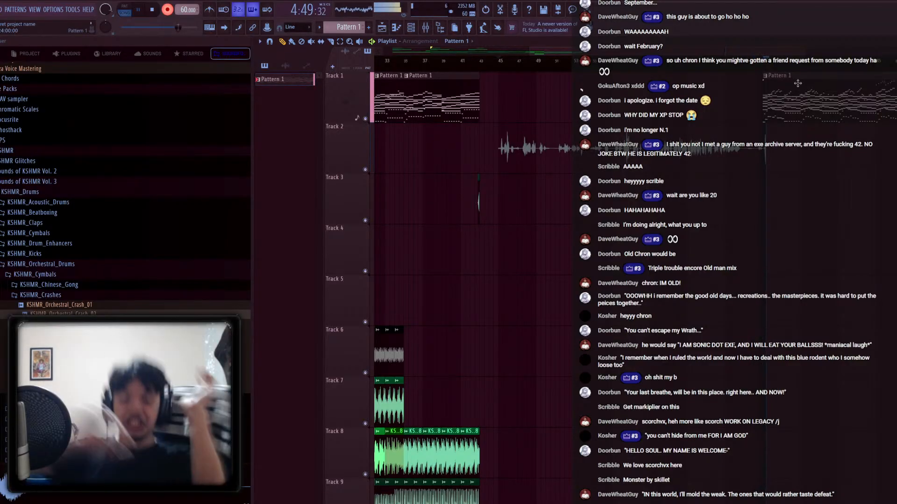
key(space)
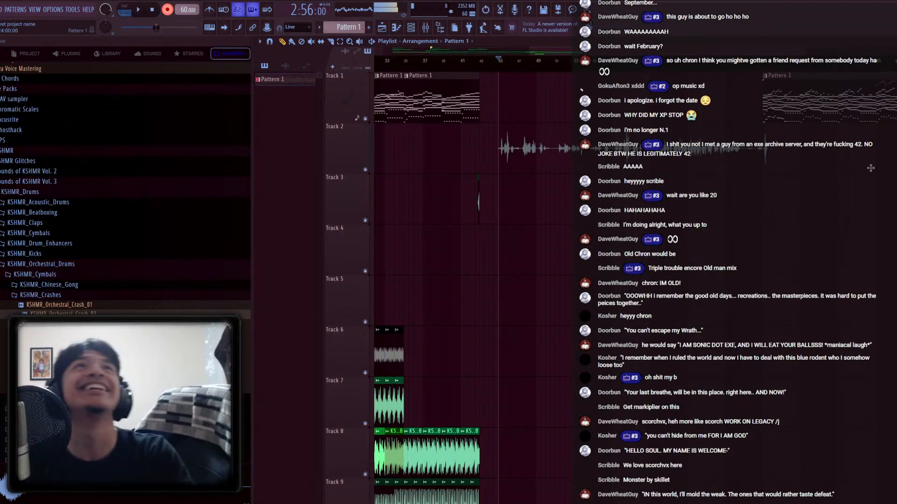
click(506, 169)
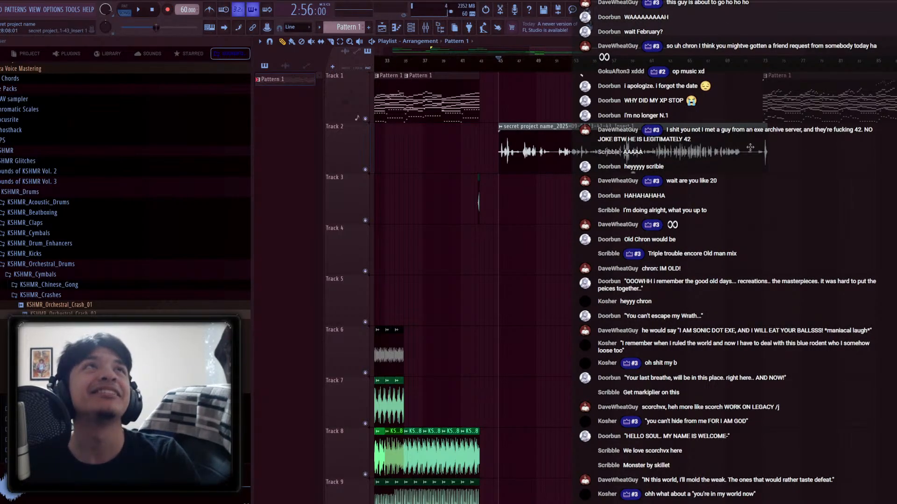
key(r)
key(space)
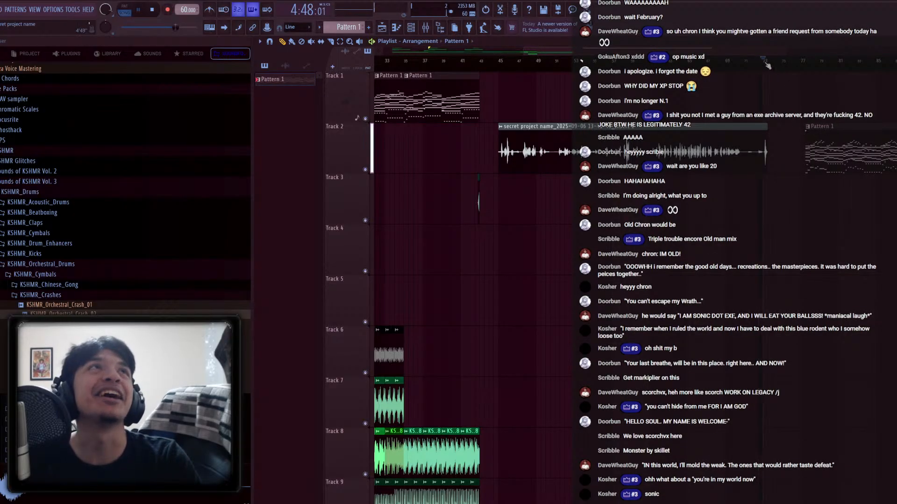
key(space)
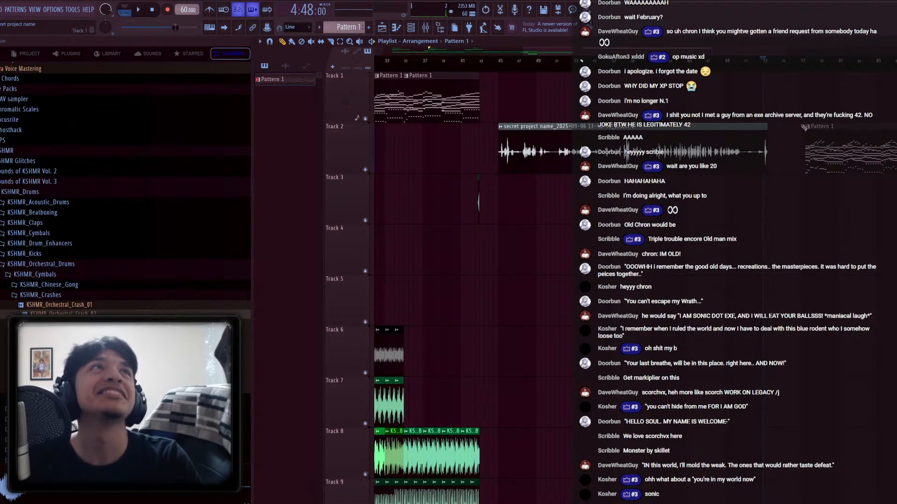
Delete the recorded take on Track 2 and the stray Pattern 1 clip after it, and set the song position to 2:56:00
right_click(867, 153)
right_click(561, 145)
click(500, 61)
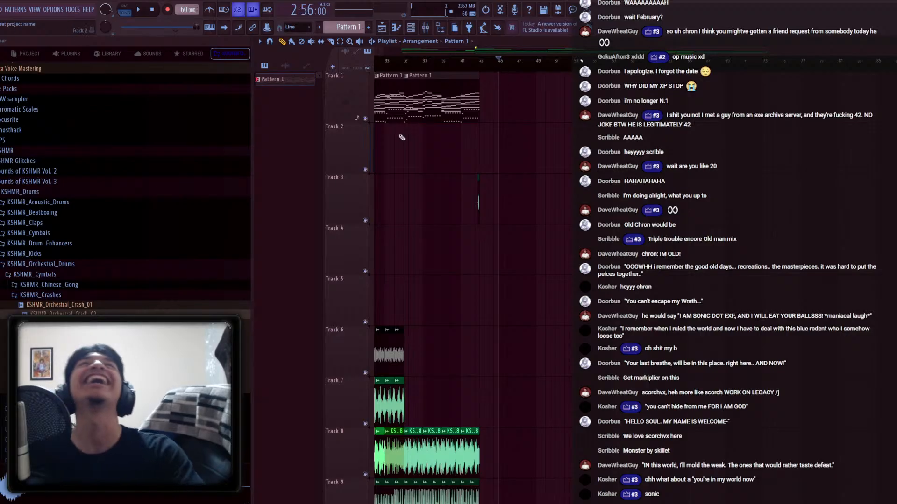
Re-enable recording, record another voice take from 2:56:00, and start a further take from the same position
key(r)
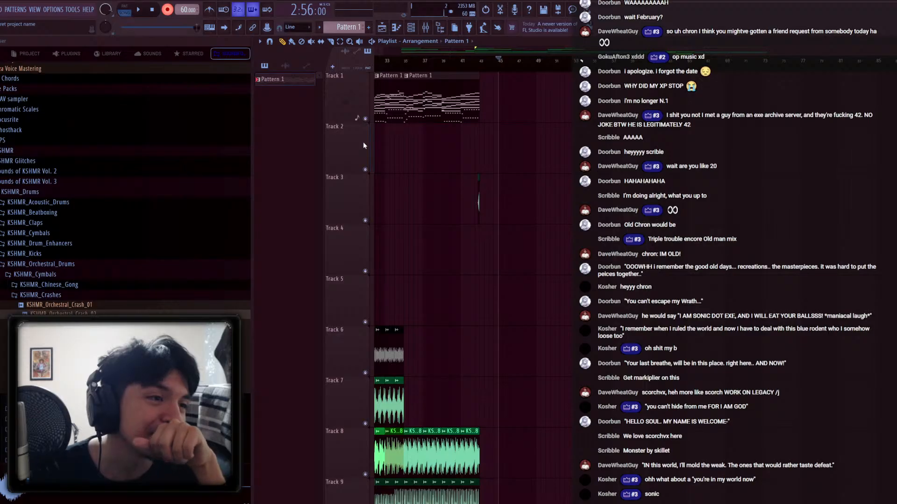
key(space)
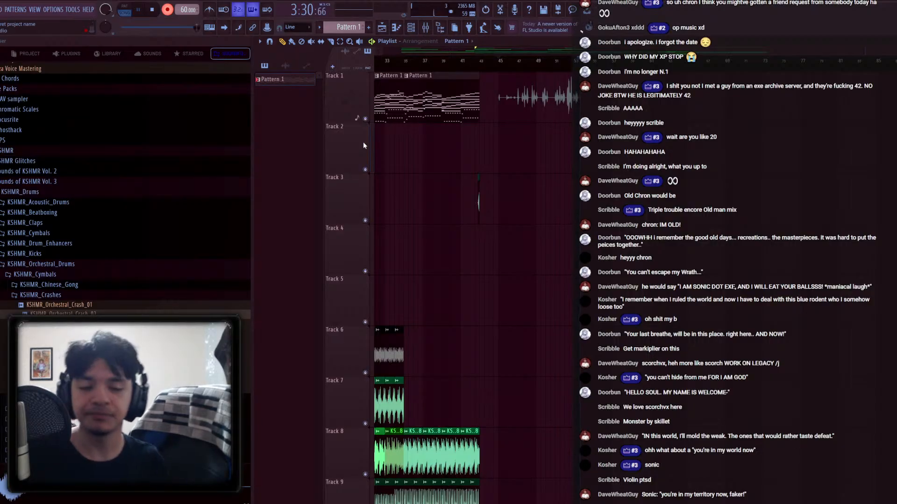
key(space)
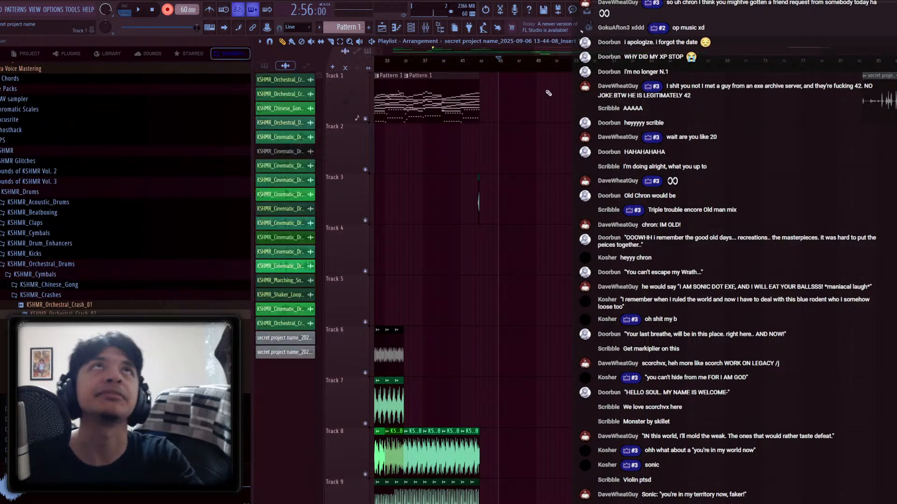
key(space)
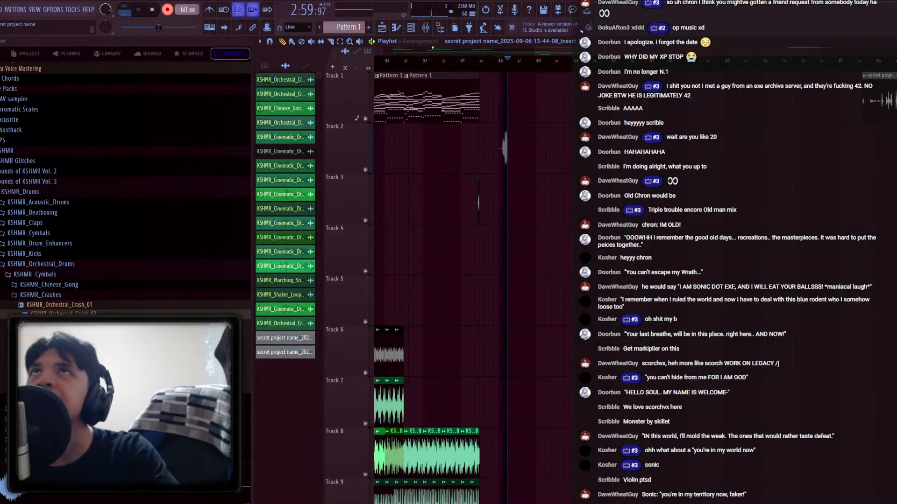
Browse the sample packs from KSHMR to the SEGA folder and open SA2B - Sonic under Sonic Adventure Voices
click(55, 294)
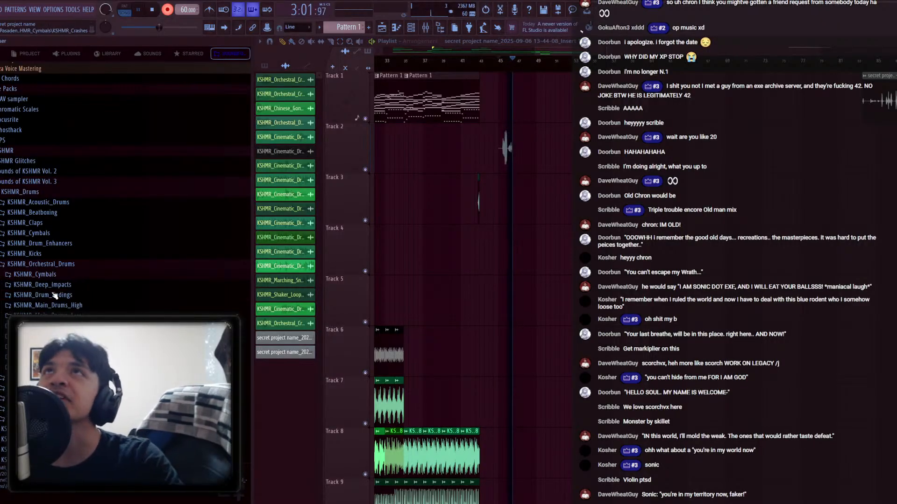
click(55, 295)
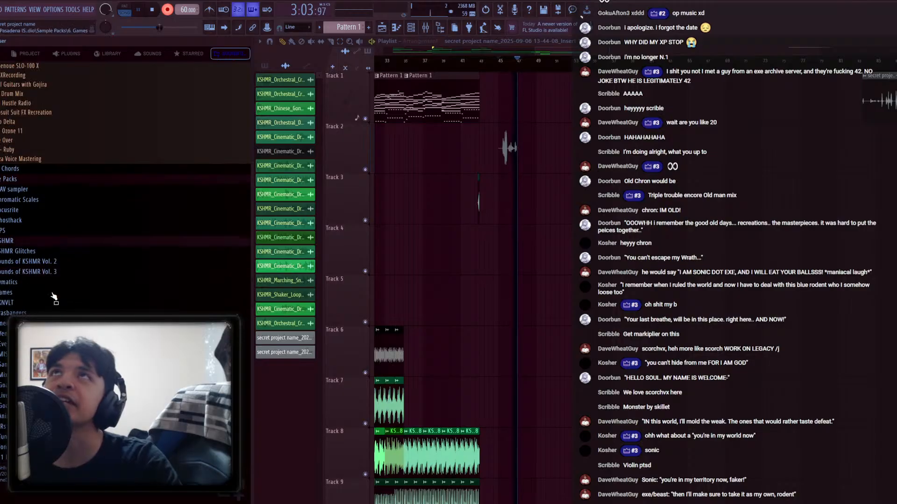
click(53, 294)
click(53, 294)
click(54, 295)
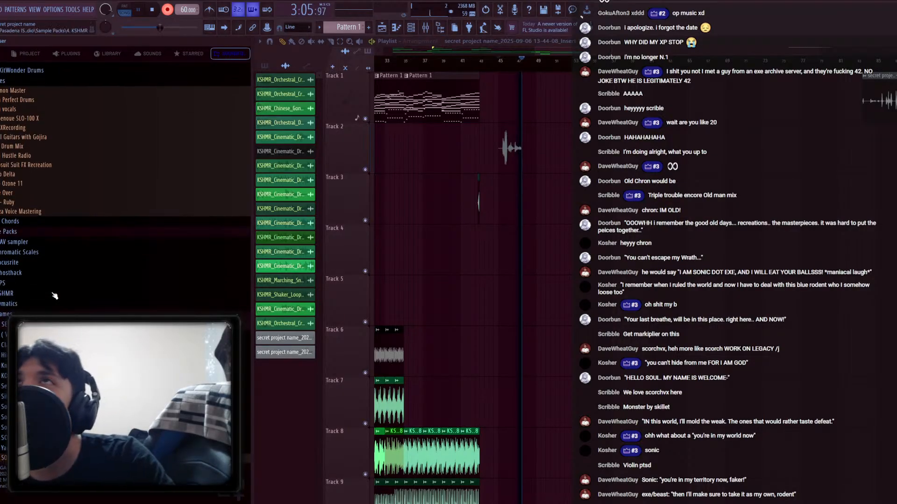
click(54, 296)
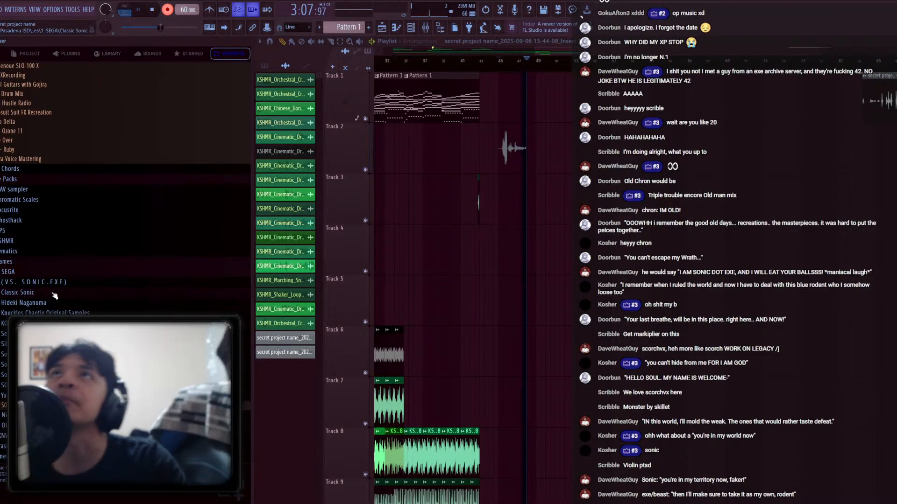
scroll(55, 295, down, 2)
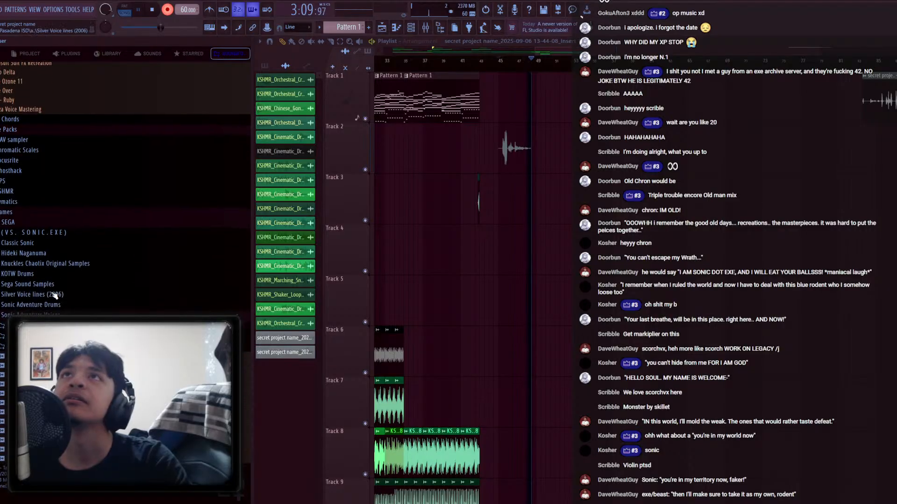
scroll(54, 295, down, 9)
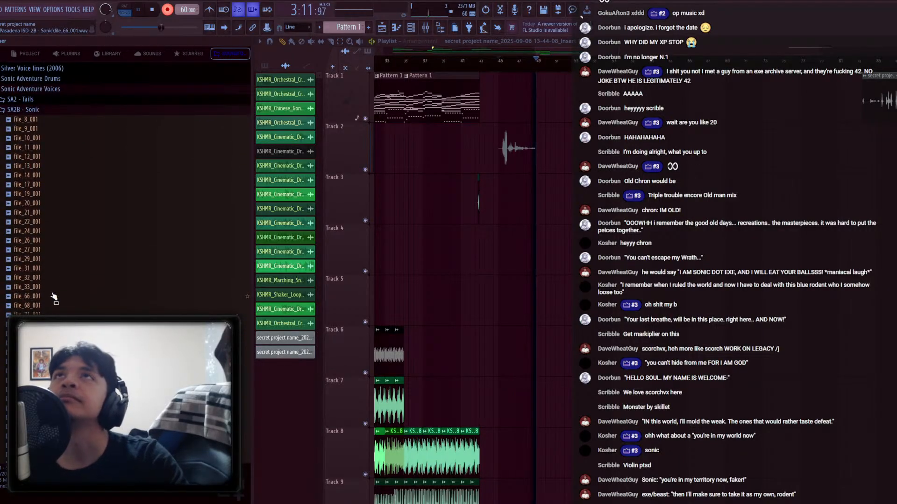
Audition the Sonic voice samples file_66_001, file_11_001 and file_19_001, and go back through the earlier ones to file_8_001
click(53, 296)
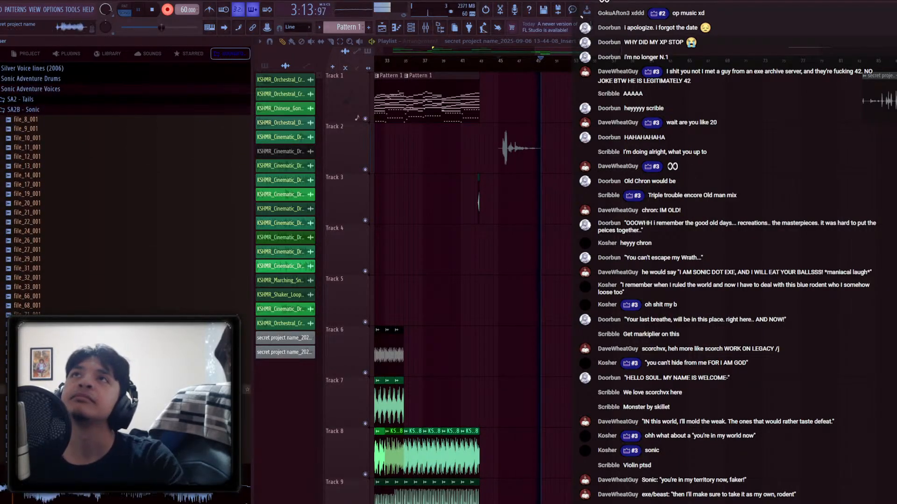
click(28, 147)
click(37, 194)
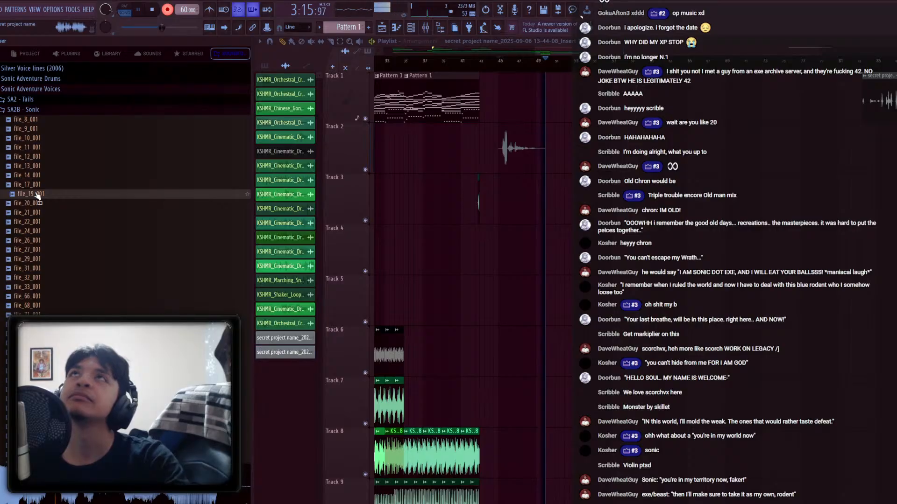
key(Up)
key(Up)
key(Up)
key(Up)
key(Up)
key(Up)
key(Up)
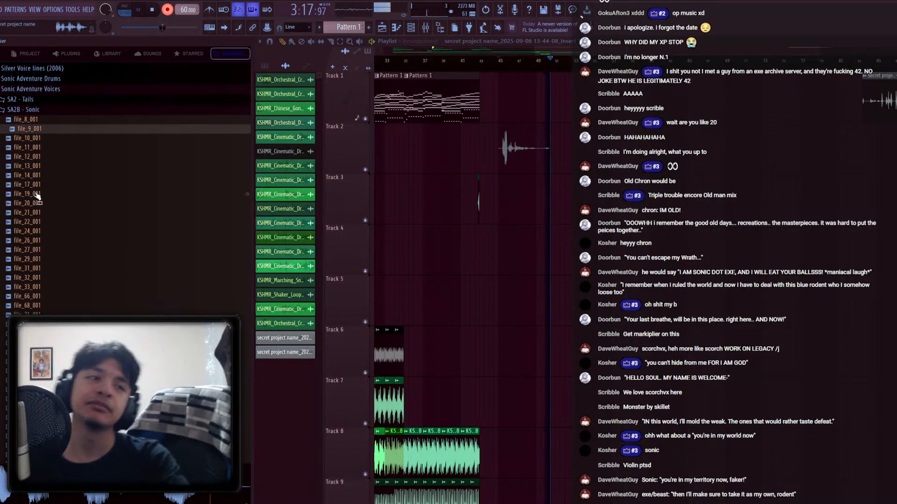
key(Up)
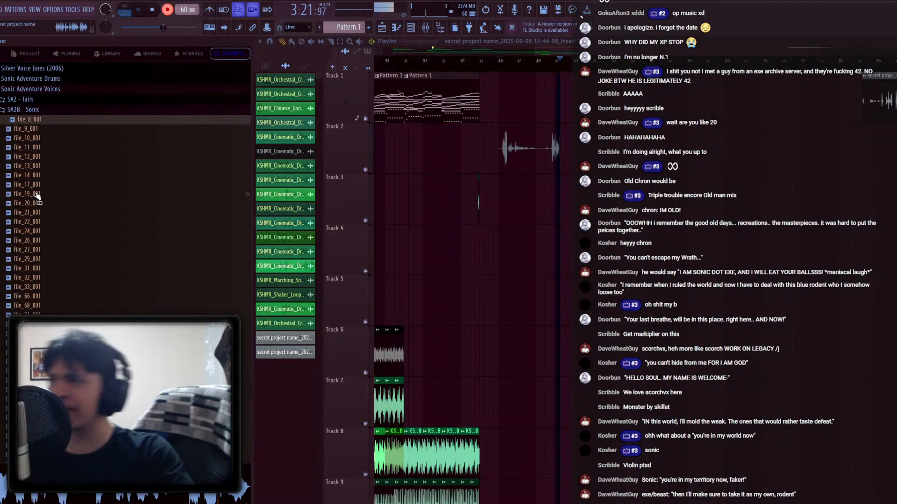
Audition the SA2B - Sonic voice samples one by one from file_9_001 through file_22_001 while the take keeps recording
key(Down)
key(Down)
key(Down)
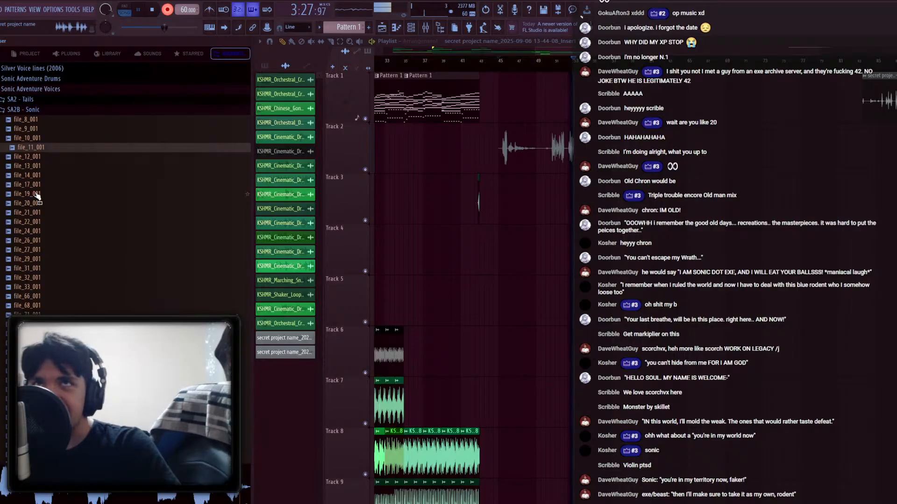
key(Down)
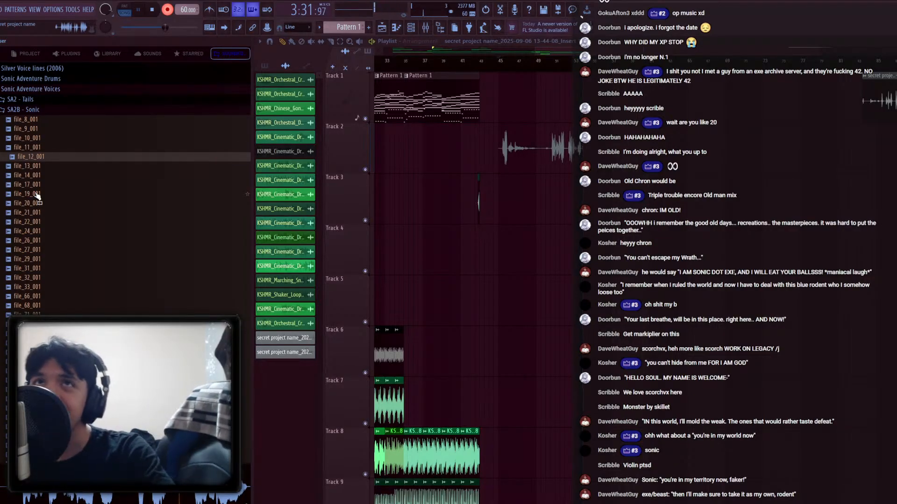
key(Down)
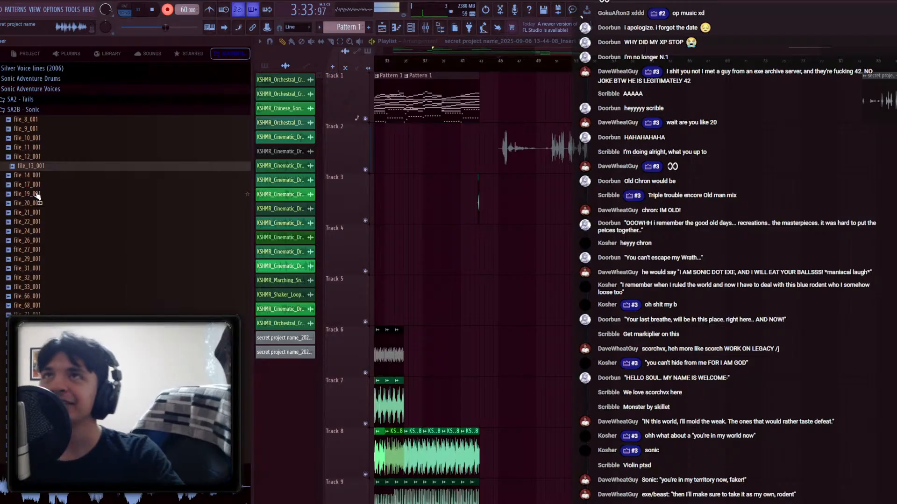
key(Down)
key(Down)
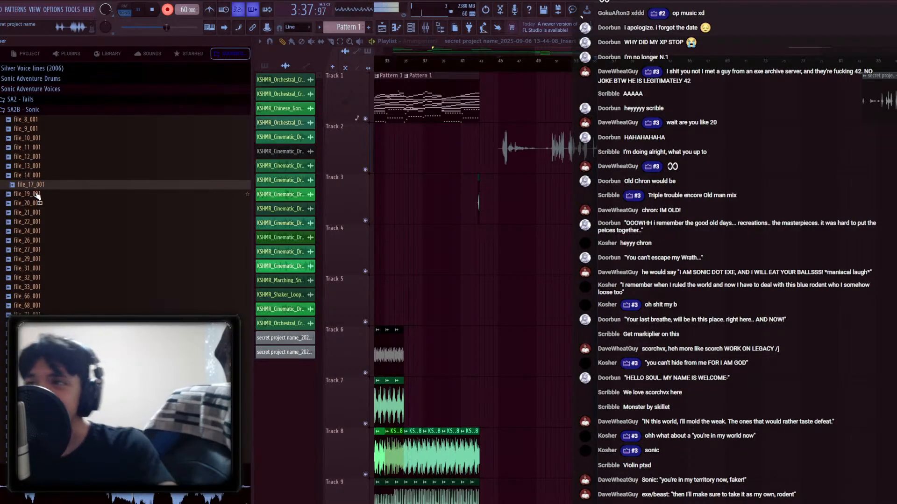
key(Down)
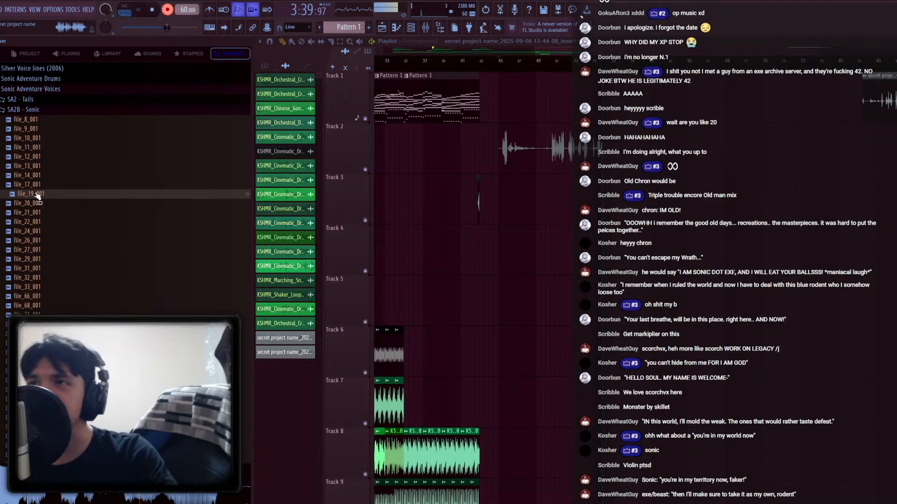
key(Down)
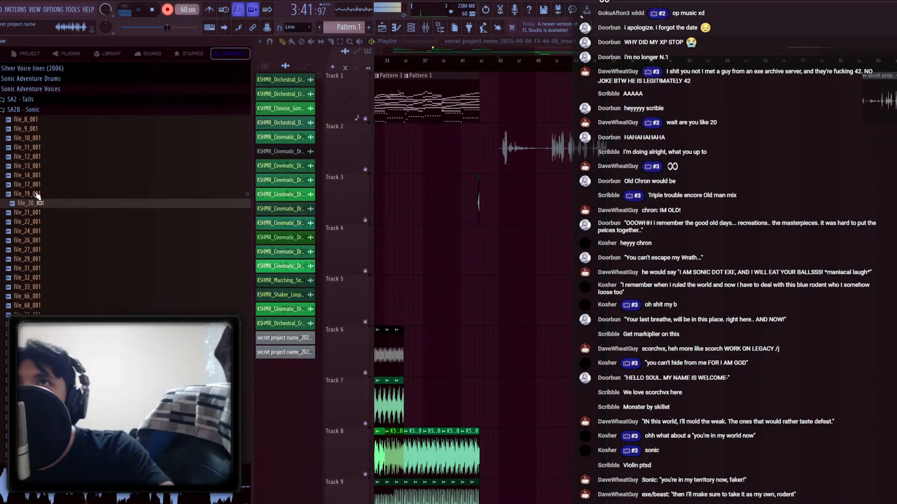
key(Down)
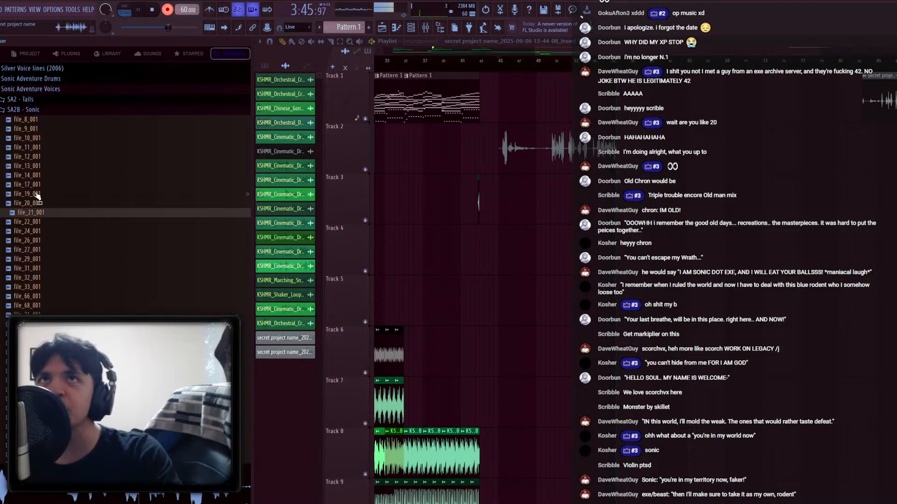
key(Down)
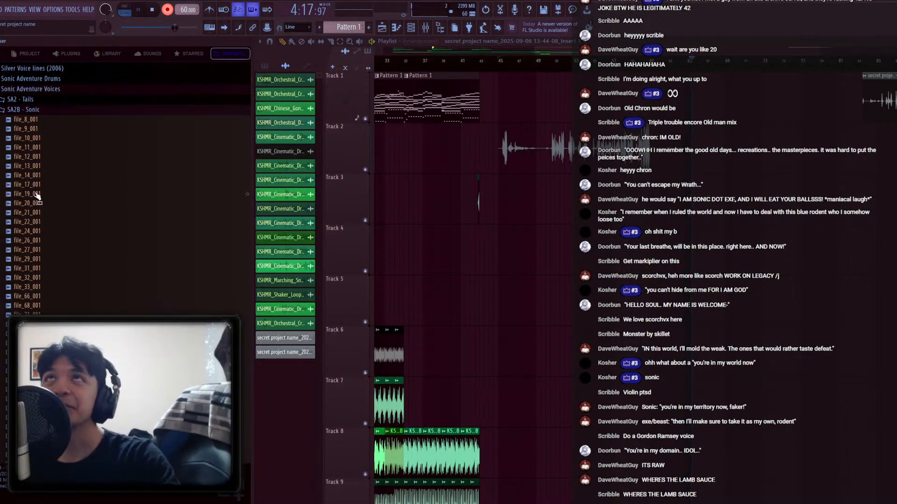
Continue auditioning the Sonic voice samples from file_24_001 past file_66_001 while the take keeps recording
key(Down)
key(Down)
key(Down)
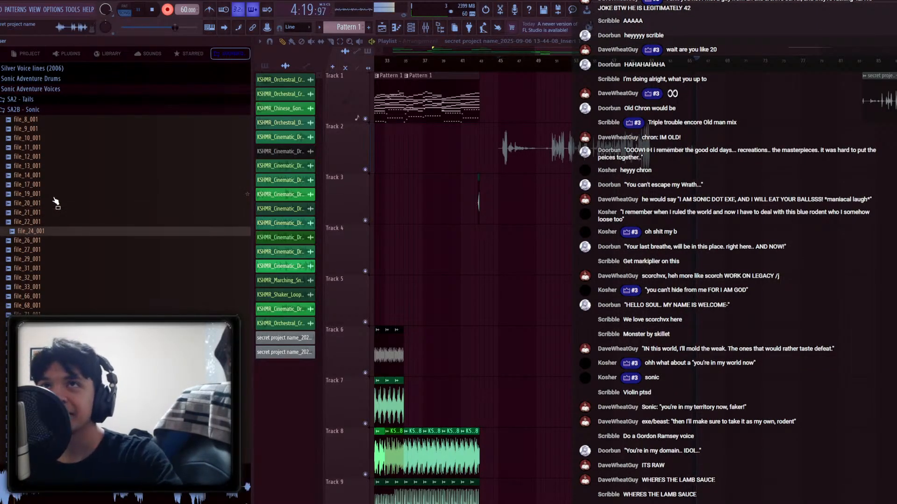
key(Down)
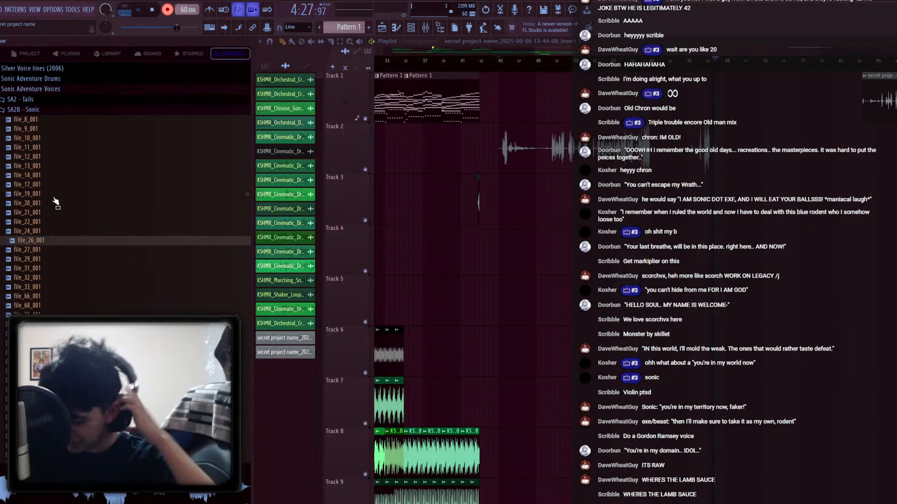
key(Down)
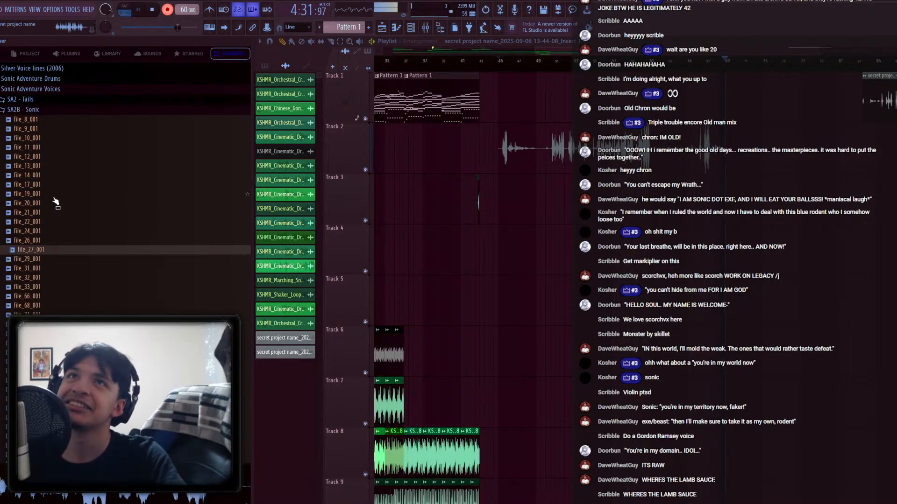
key(Down)
key(Down)
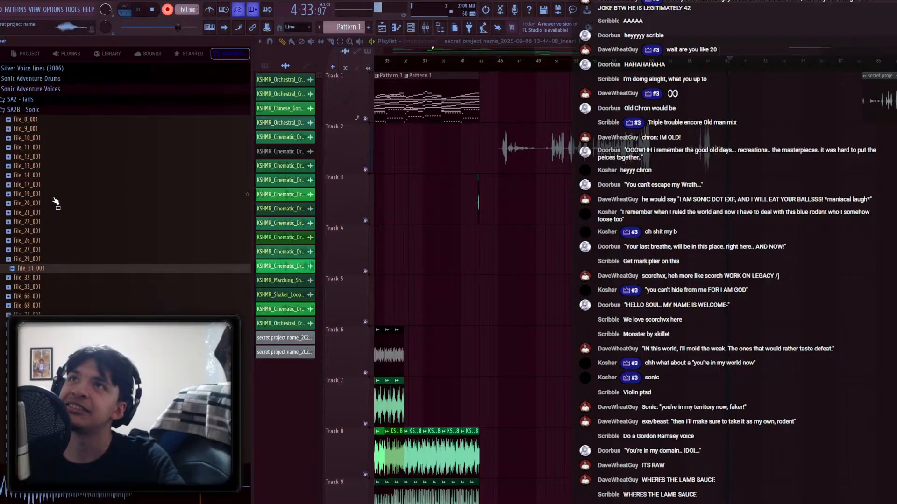
key(Down)
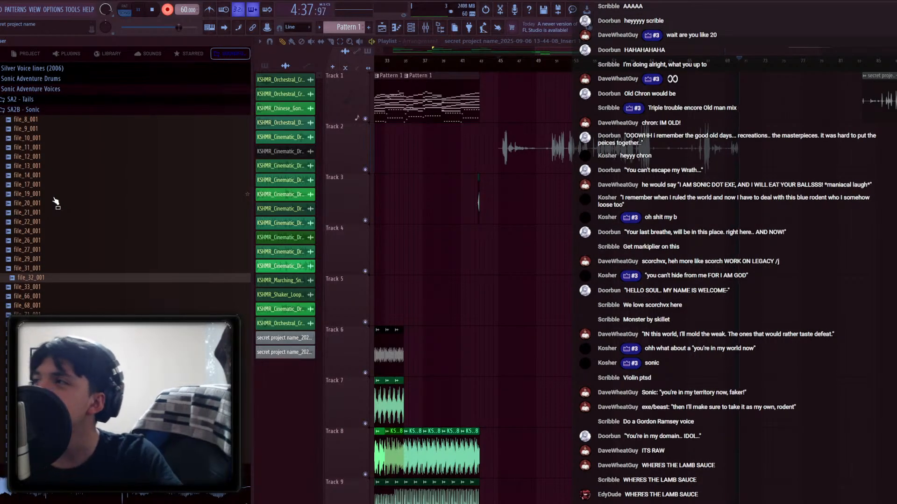
key(Down)
key(Down)
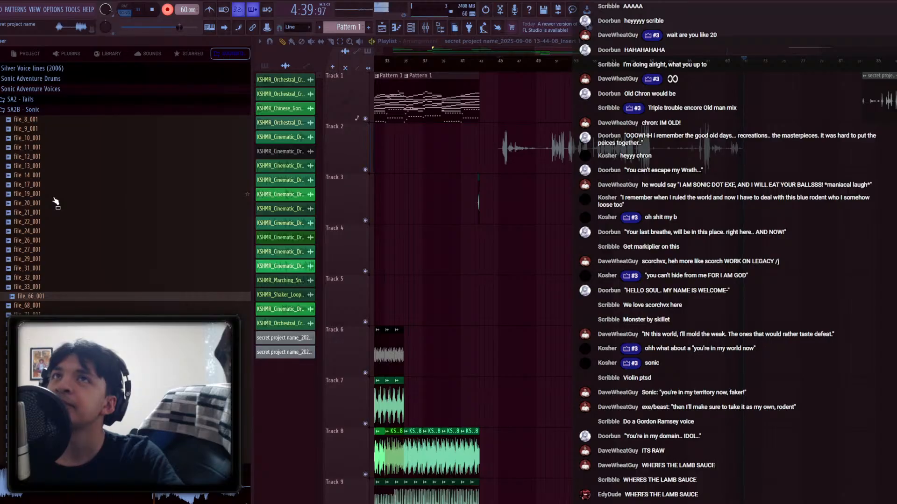
key(Down)
key(Down)
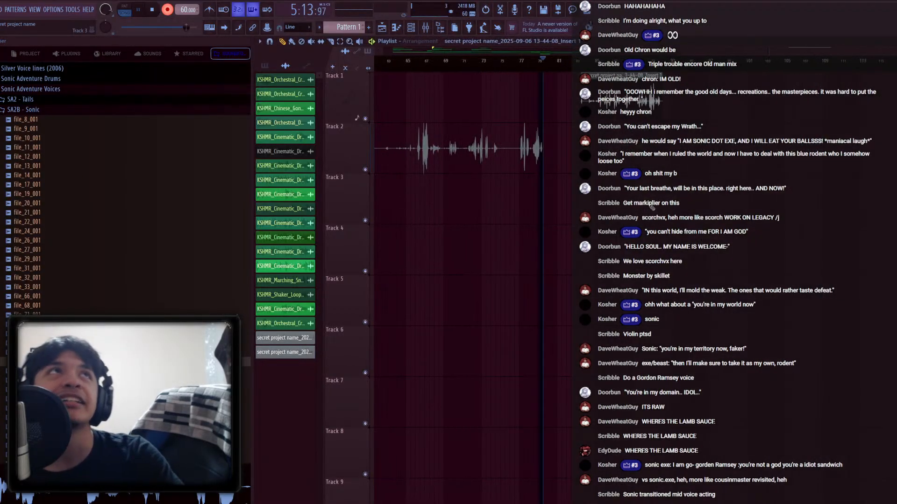
Move the recorded voice clip on Track 1 farther along the timeline to make room for the running take, and stop the recording
drag(649, 84, 805, 84)
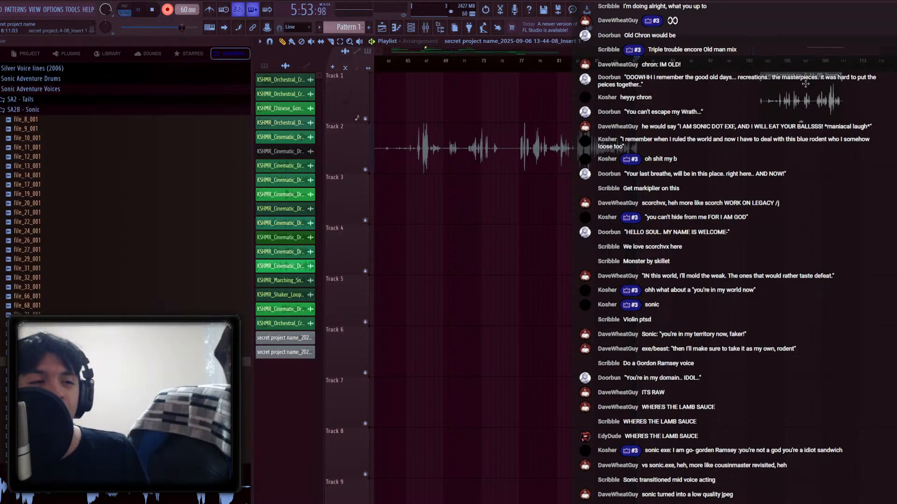
drag(805, 84, 806, 84)
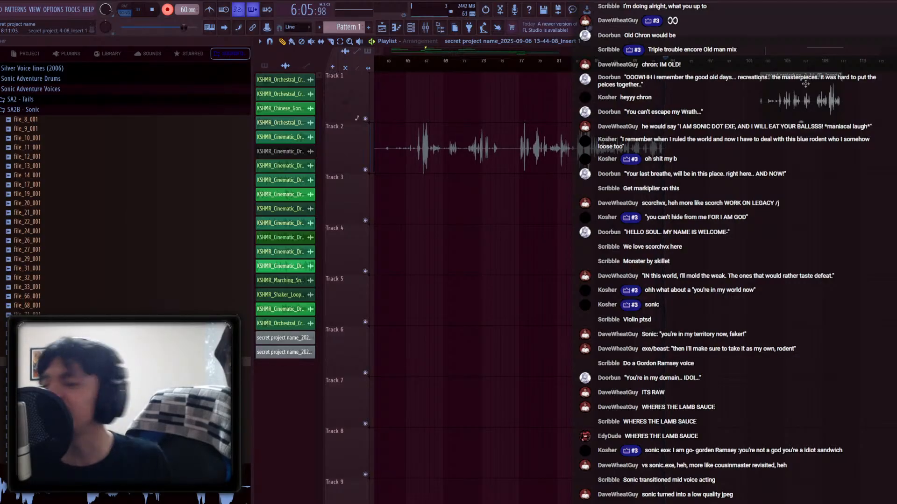
drag(805, 84, 805, 83)
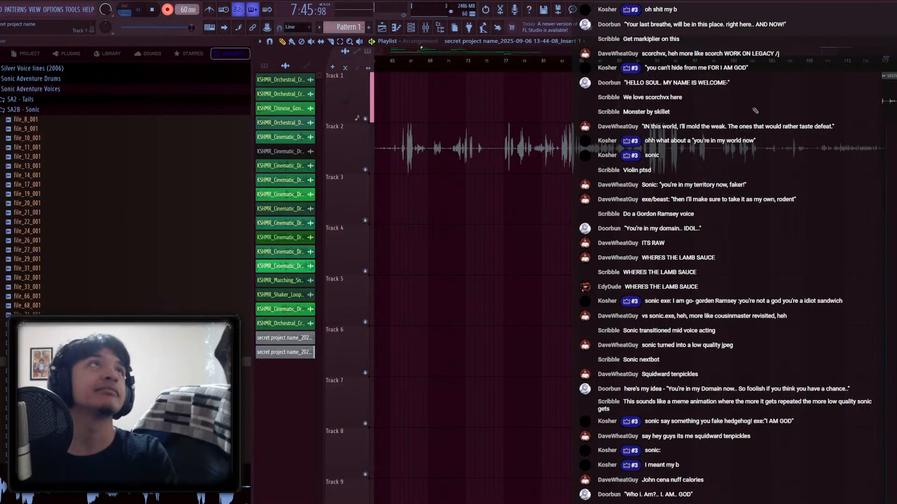
key(space)
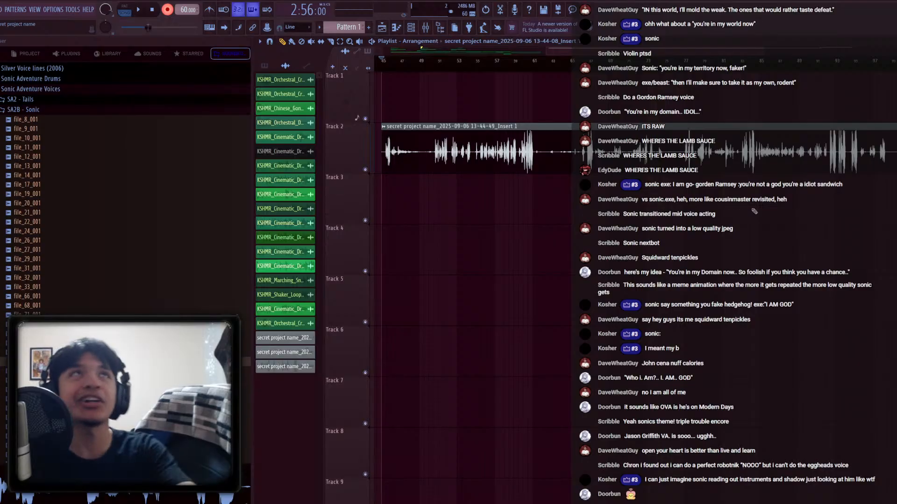
Record another voice take on Track 1 from 2:56:00, and a further take from 5:24:00
scroll(751, 214, down, 3)
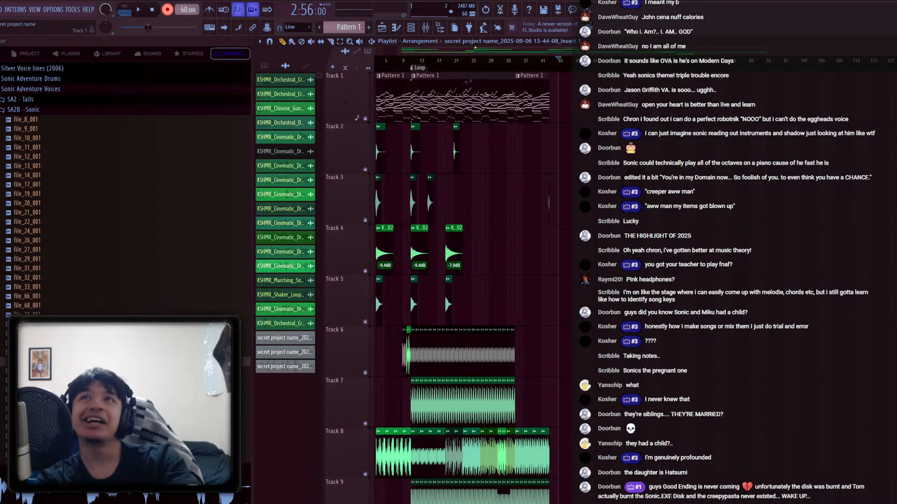
key(space)
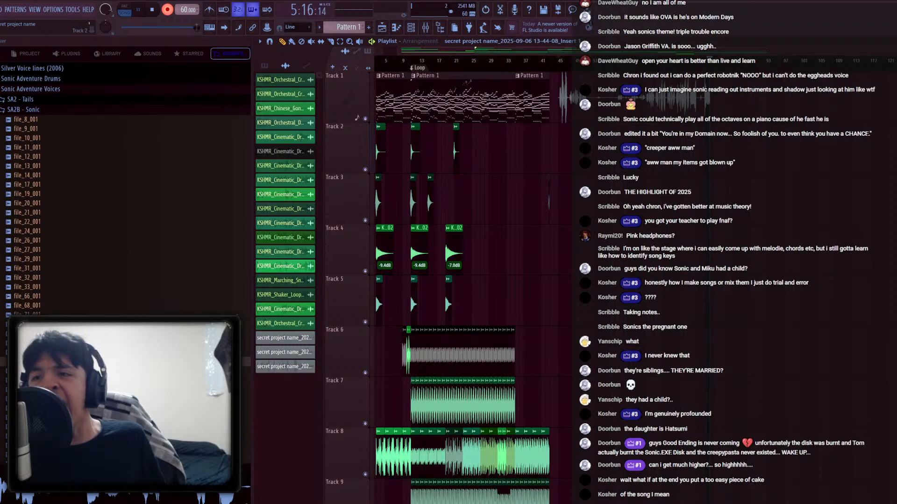
key(space)
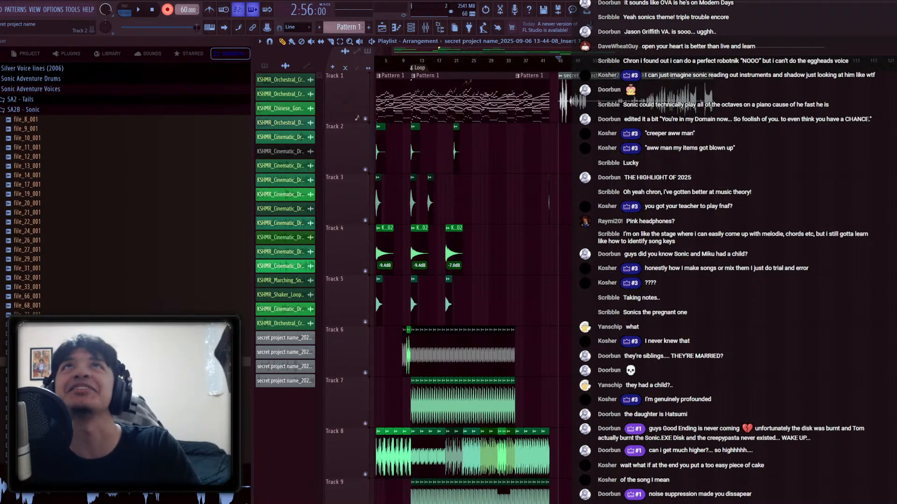
click(722, 62)
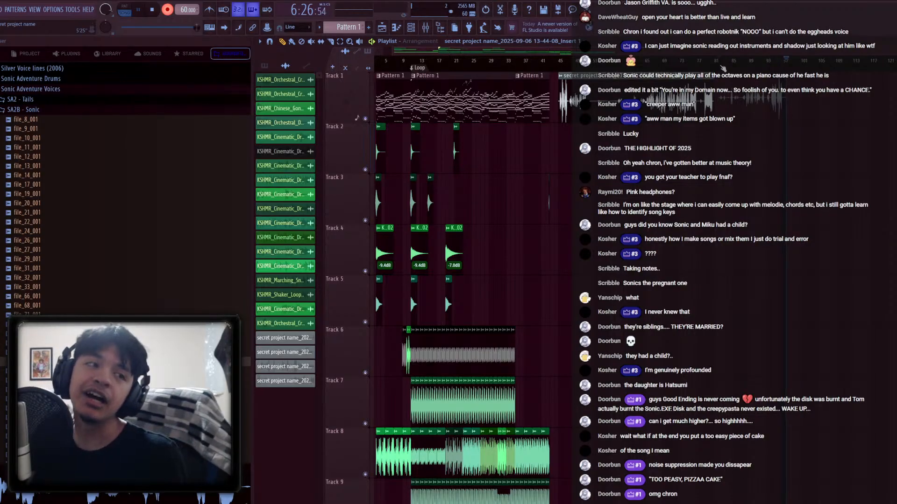
key(space)
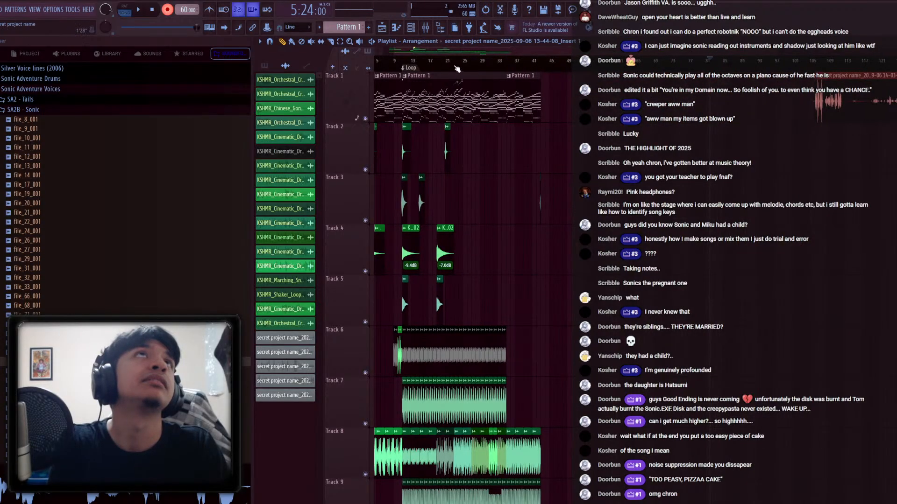
Return the song position to 2:56:00 and record a voice take on Track 2
click(550, 60)
key(space)
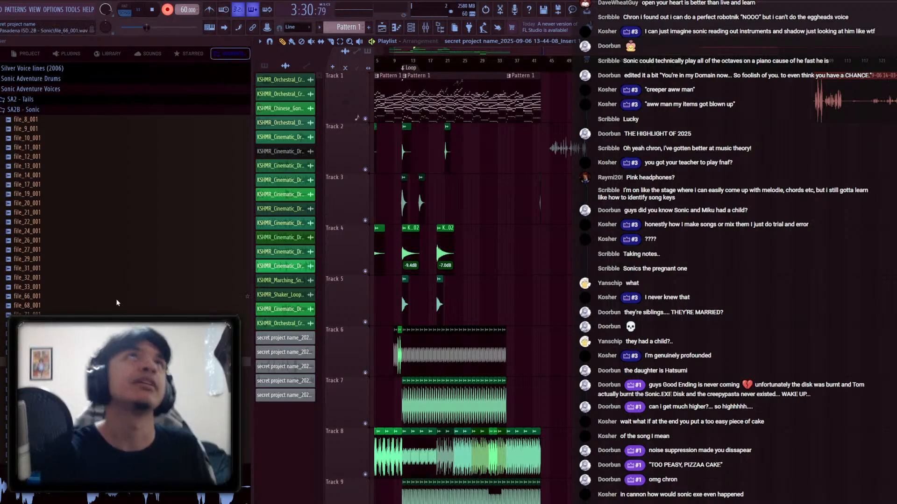
key(space)
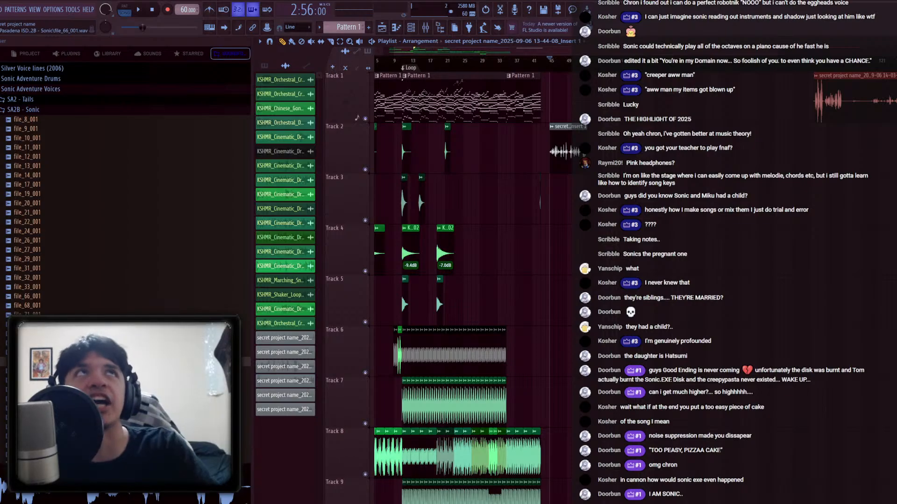
Open the channel settings of the newest take on Track 2 and route the audio clip to mixer track 2
scroll(457, 234, right, 5)
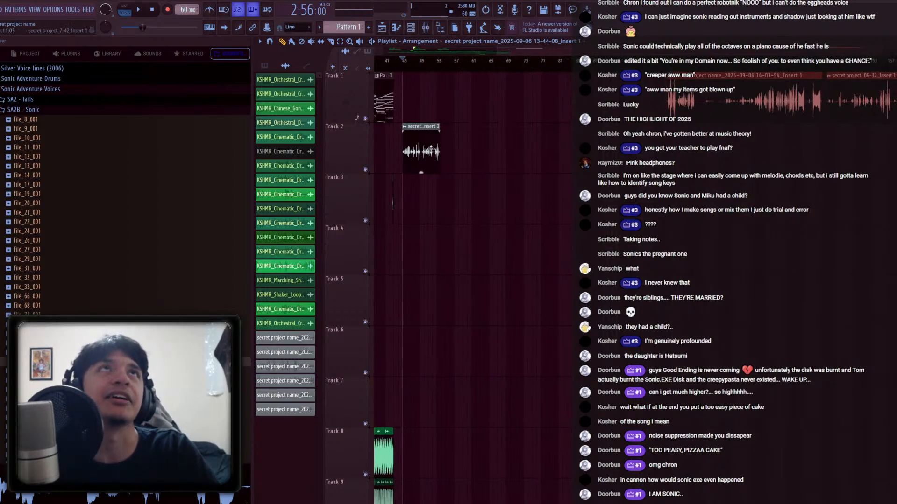
double_click(430, 150)
scroll(551, 135, up, 1)
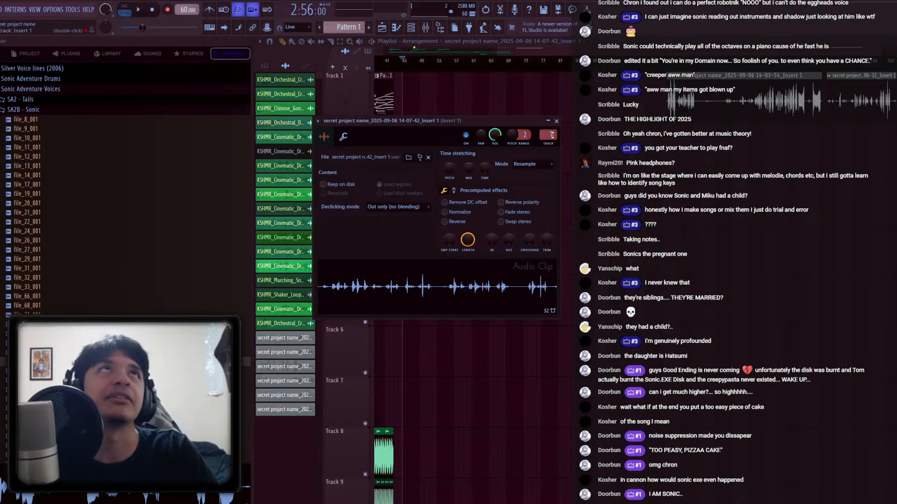
double_click(747, 113)
double_click(416, 142)
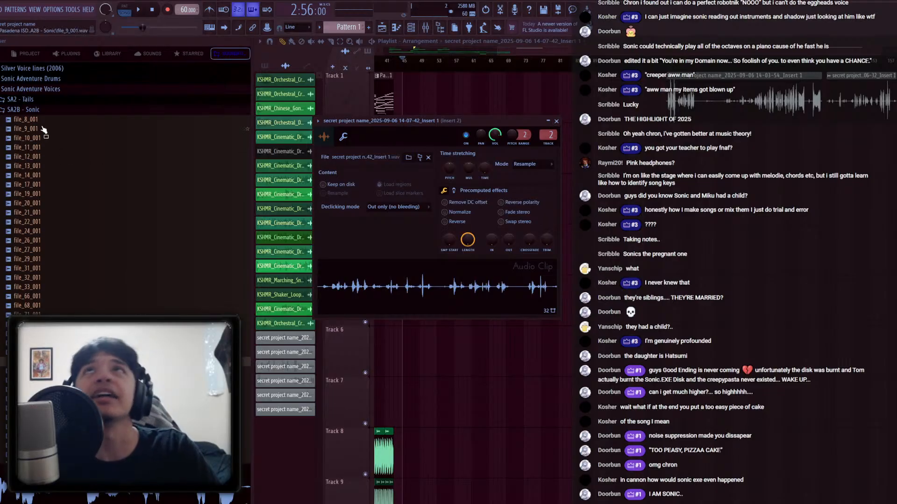
Collapse the Sonic Adventure voice sample folder and open the FX Stuff folder to browse its mixer presets
click(33, 89)
scroll(34, 112, up, 5)
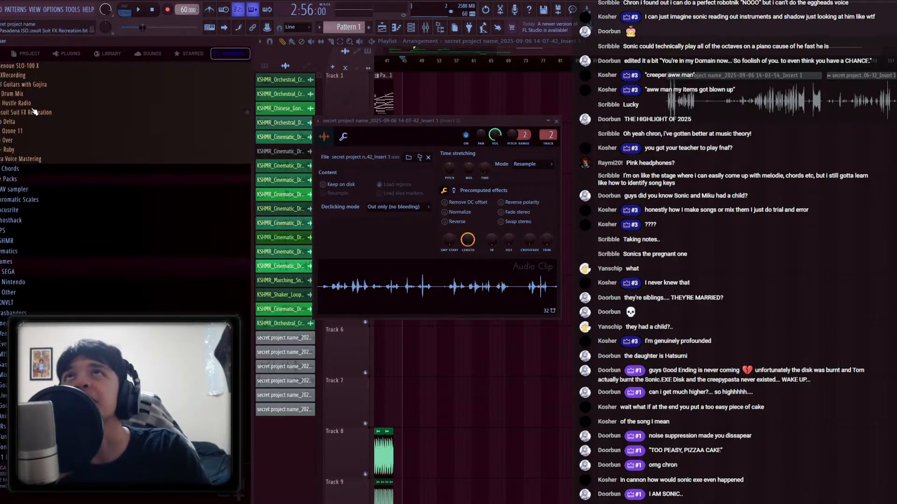
scroll(34, 111, up, 5)
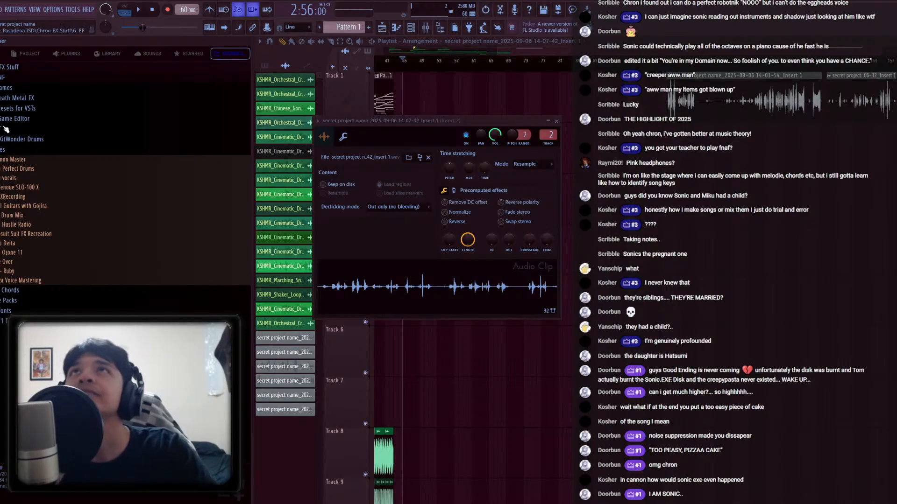
click(14, 78)
scroll(5, 187, down, 5)
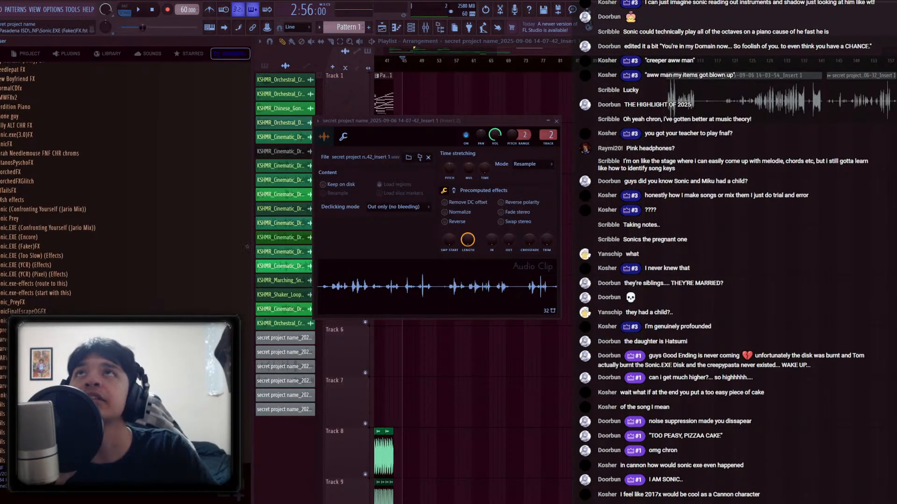
scroll(21, 224, down, 10)
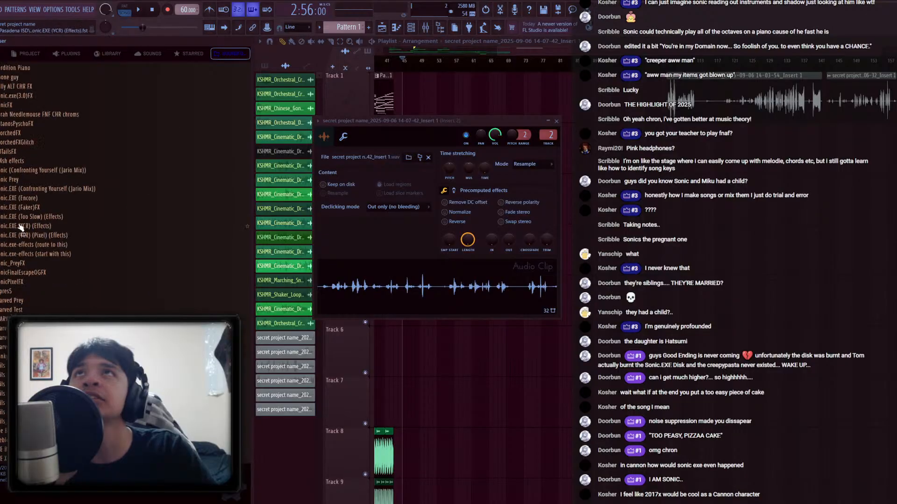
scroll(21, 227, down, 1)
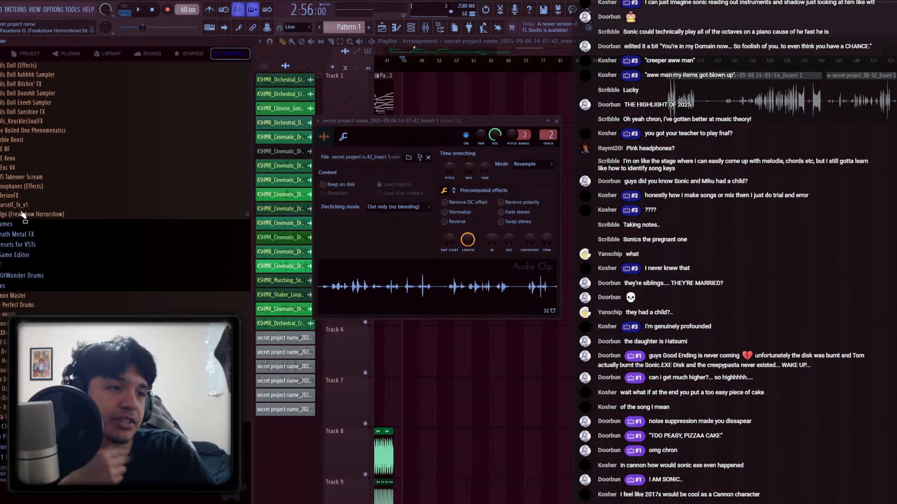
Try a Fruity Parametric EQ 2 preset on mixer track Insert 1 and audition the voice take with it
click(425, 28)
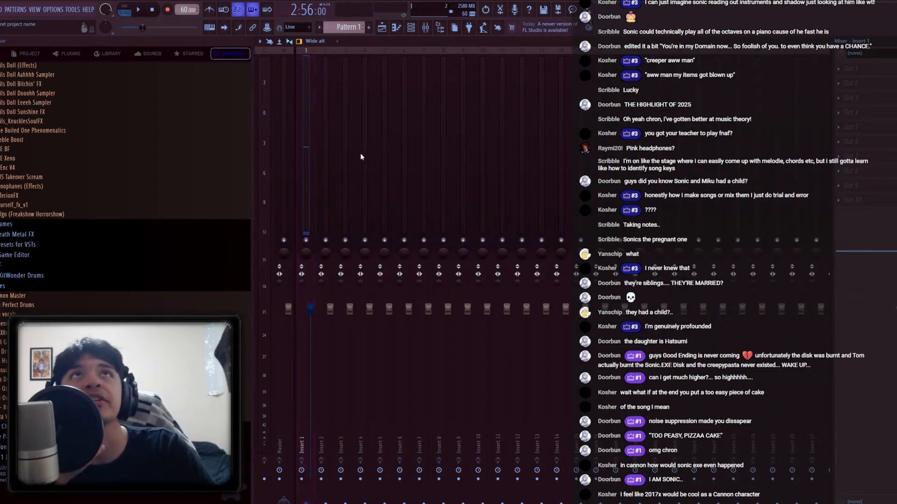
scroll(26, 184, up, 8)
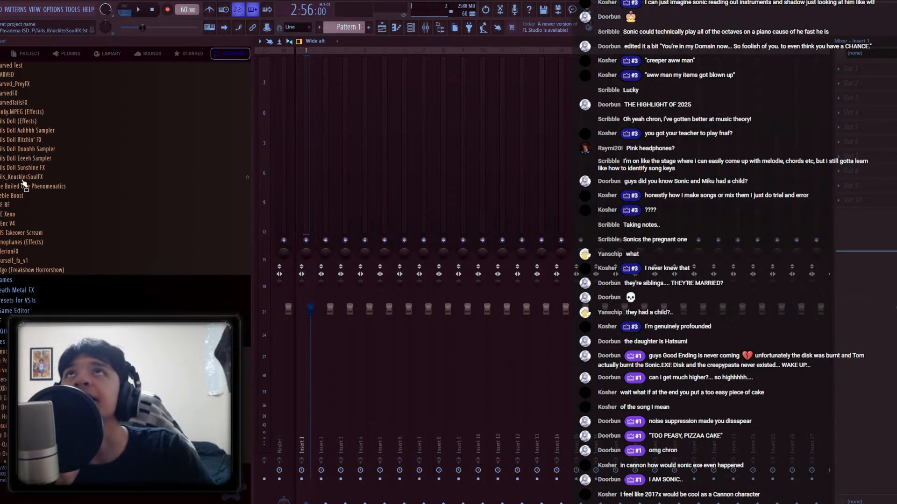
drag(30, 186, 313, 246)
click(887, 70)
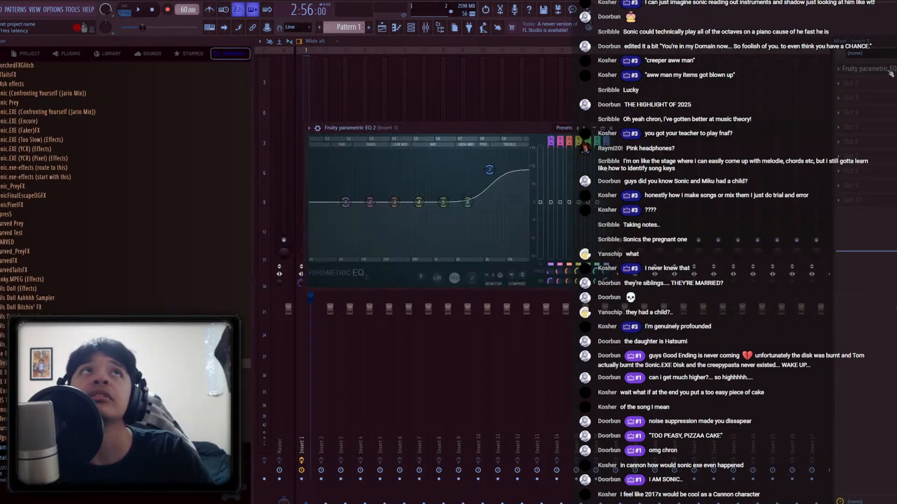
key(space)
key(space)
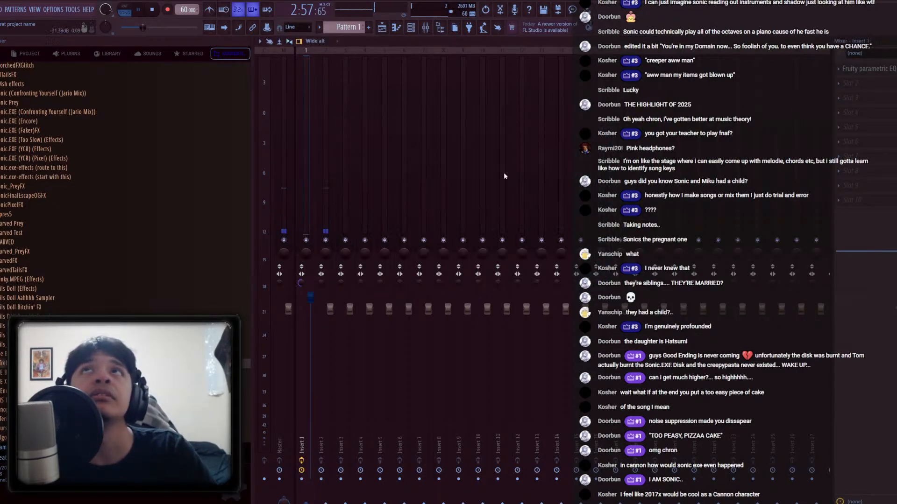
key(Escape)
Load a preset with Fruity Limiter, Fruity Reeverb 2, Fruity Delay 3, Vocodex and Pitch Shifter onto Insert 1 and play the take
scroll(164, 243, up, 6)
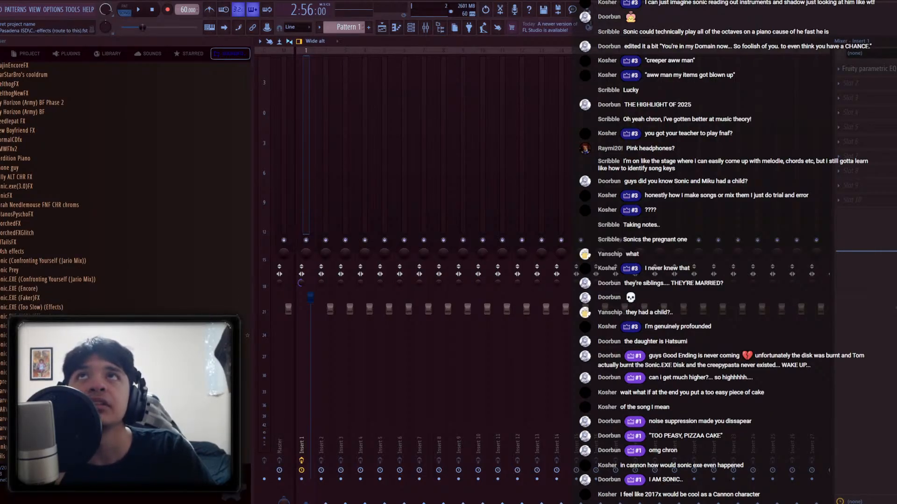
drag(297, 253, 297, 241)
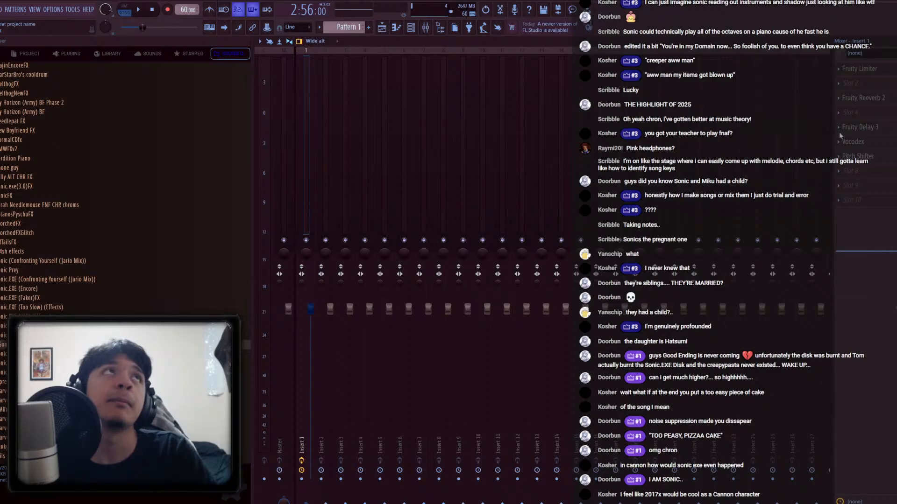
key(space)
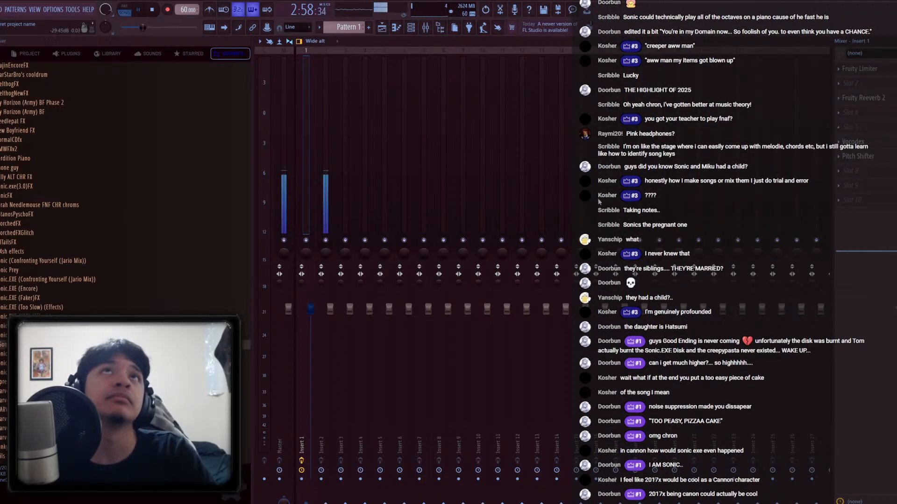
Check the mixer routing of the voice take on Track 2
key(F9)
double_click(424, 135)
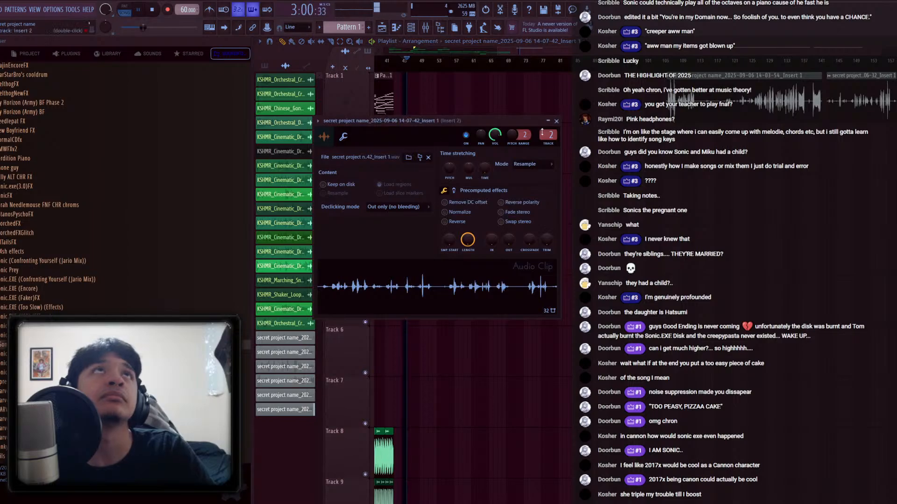
key(Escape)
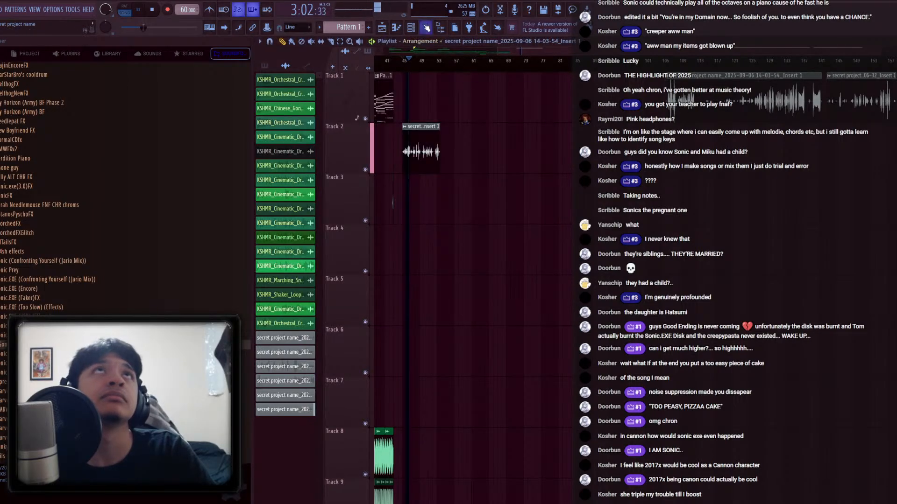
Stop playback, remove Fruity Delay 3 from Insert 1, and move Vocodex and Pitch Shifter up directly below Fruity Reeverb 2
key(F9)
key(space)
drag(878, 142, 878, 97)
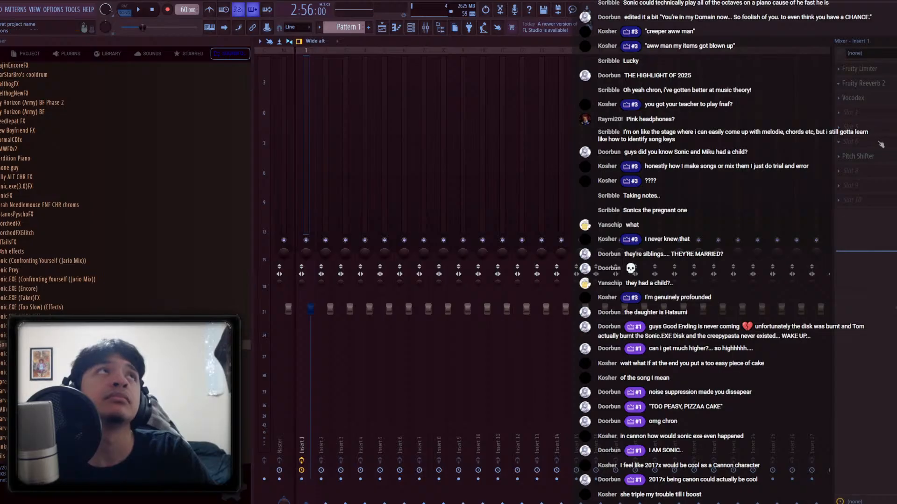
drag(875, 156, 882, 115)
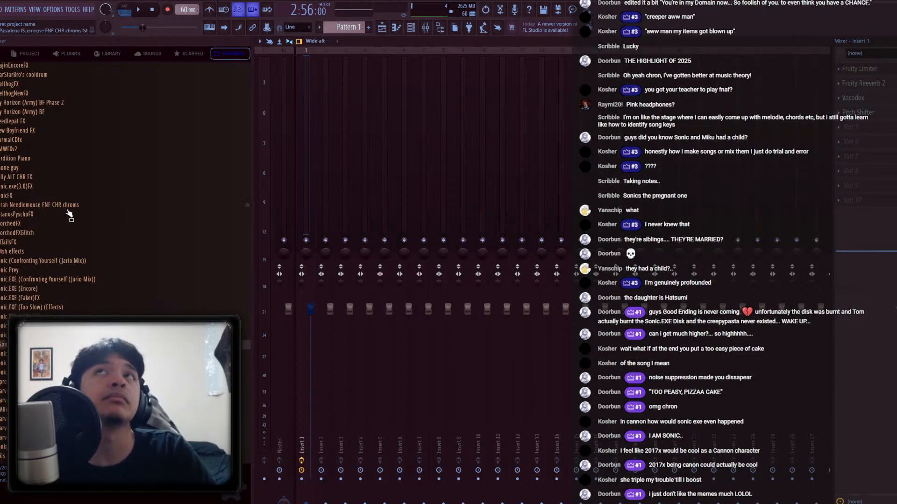
Load a preset with Pitch Shifter and Vocodex onto Insert 2 and copy both effects to the end of Insert 1's chain
click(330, 204)
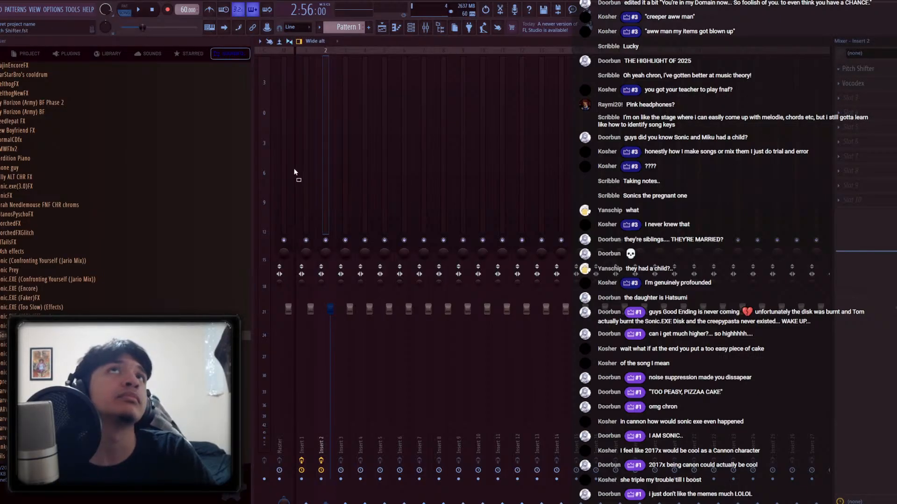
click(484, 139)
click(306, 128)
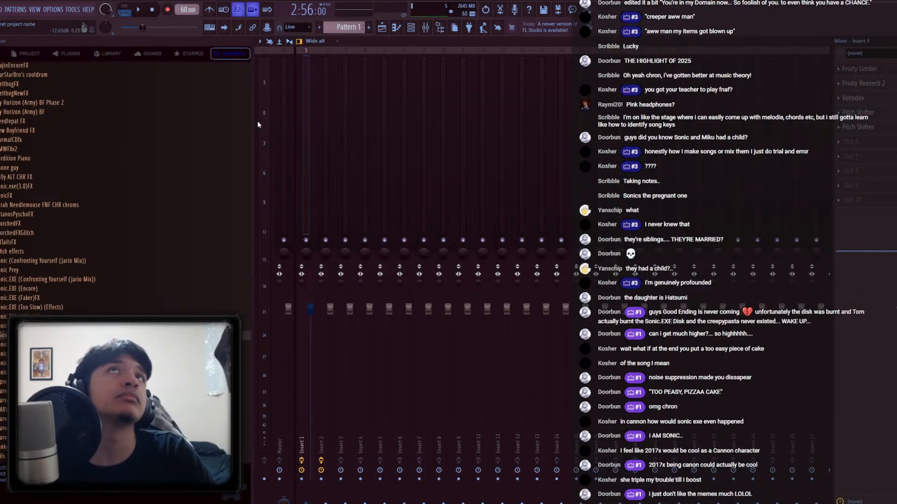
click(323, 112)
drag(844, 89, 822, 138)
drag(314, 132, 312, 128)
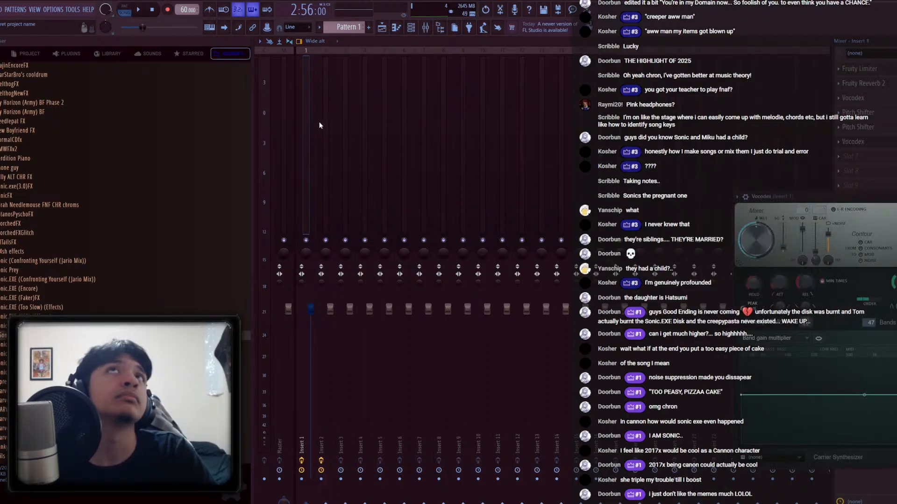
click(306, 113)
Route the voice take on Track 2 to mixer track 1 and play it from 2:56:00
key(F9)
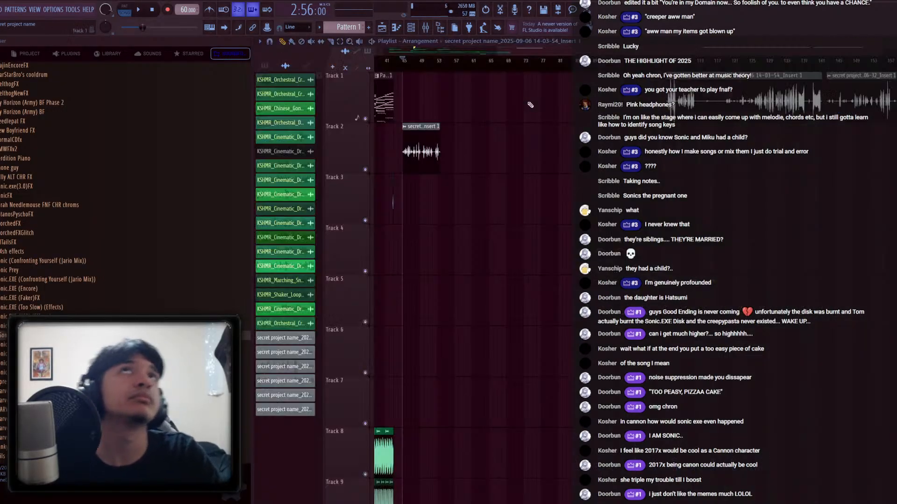
double_click(420, 166)
drag(548, 135, 548, 140)
key(space)
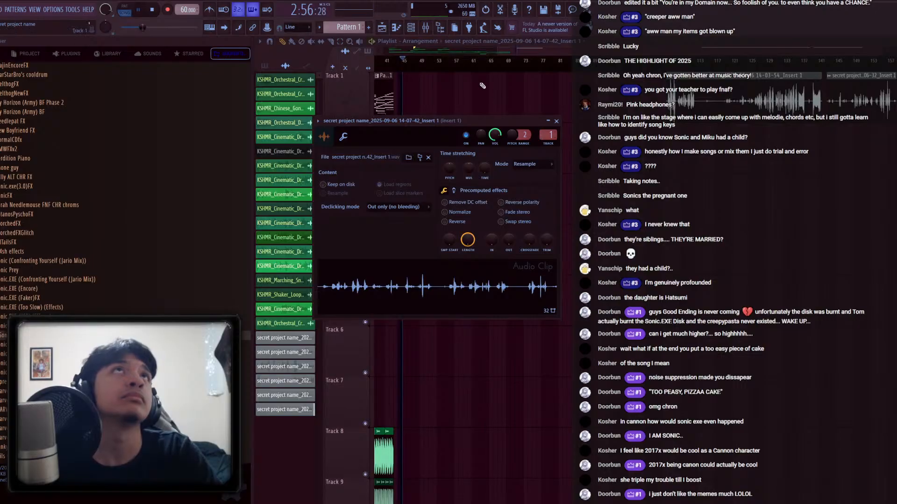
Copy Insert 1's full effect chain to Insert 2 and route the voice take back to mixer track 2
click(431, 28)
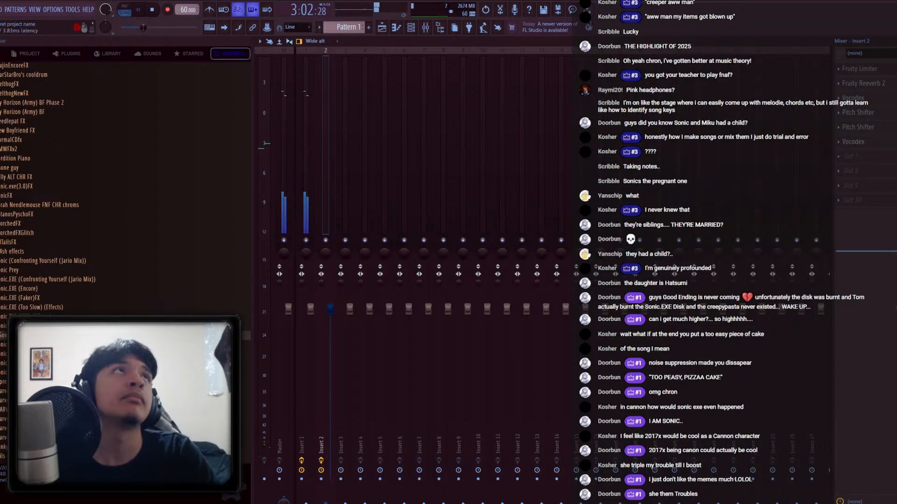
key(F9)
key(space)
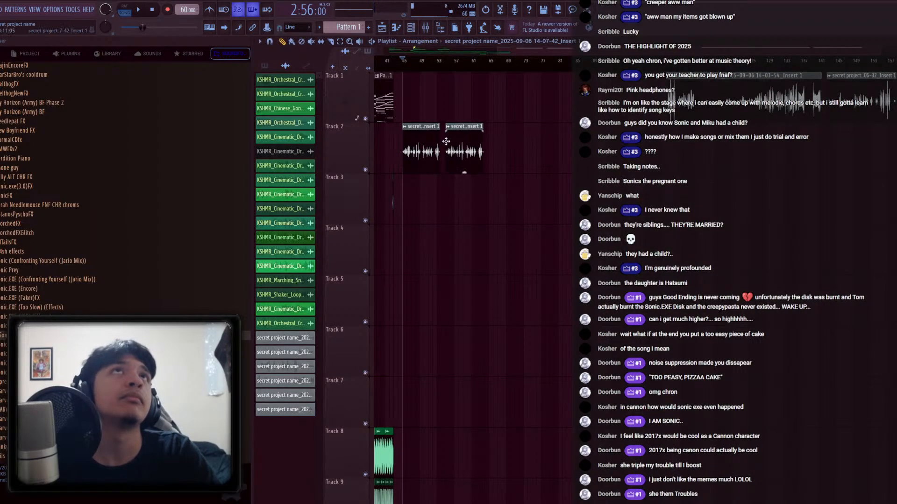
click(556, 120)
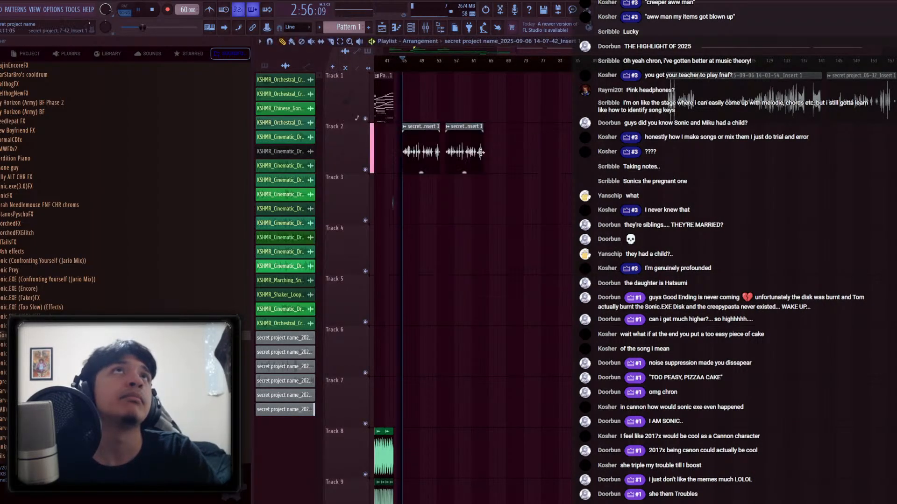
Move the song position to 3:00:00 and play the voice take through the copied effect chain
key(space)
key(space)
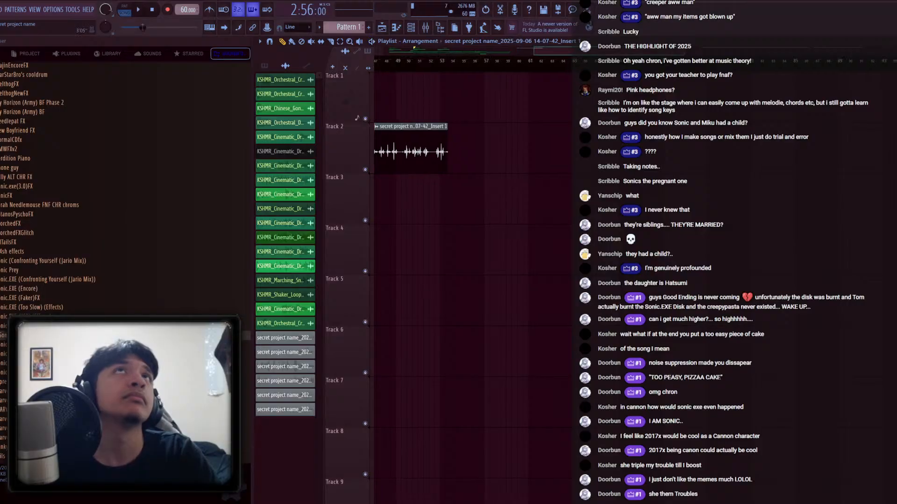
scroll(472, 280, right, 5)
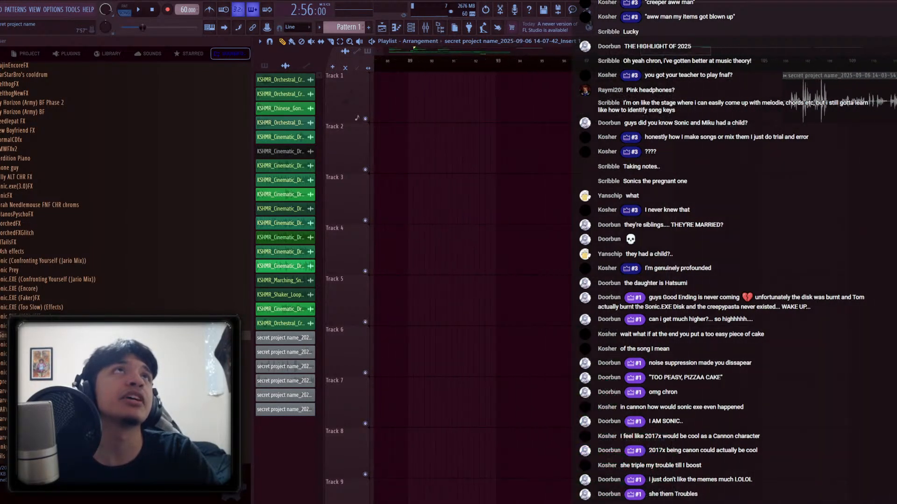
scroll(472, 280, left, 5)
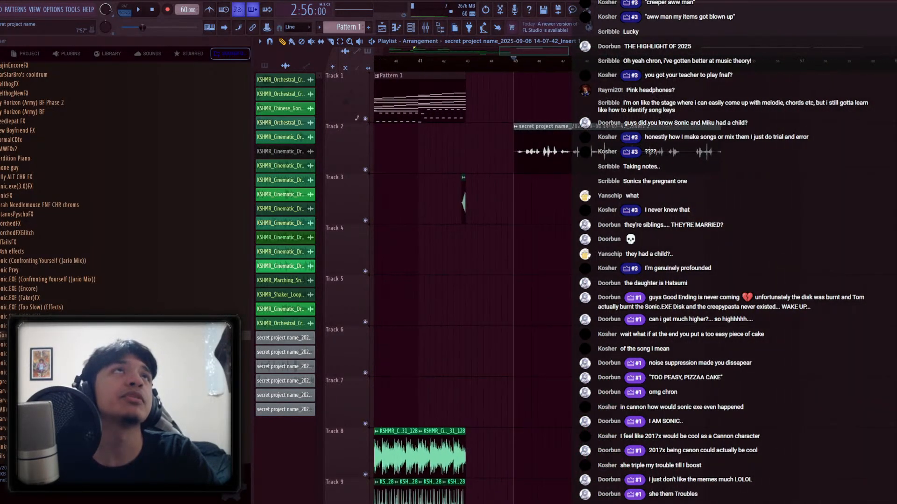
click(537, 61)
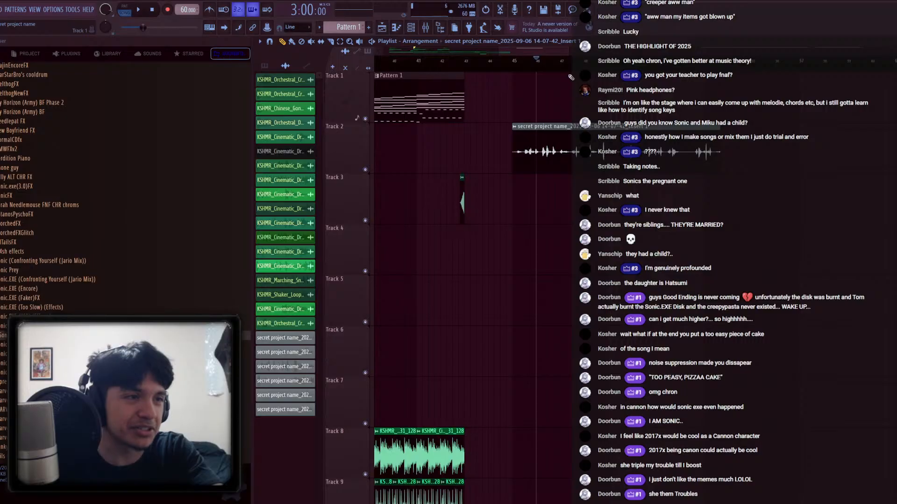
key(space)
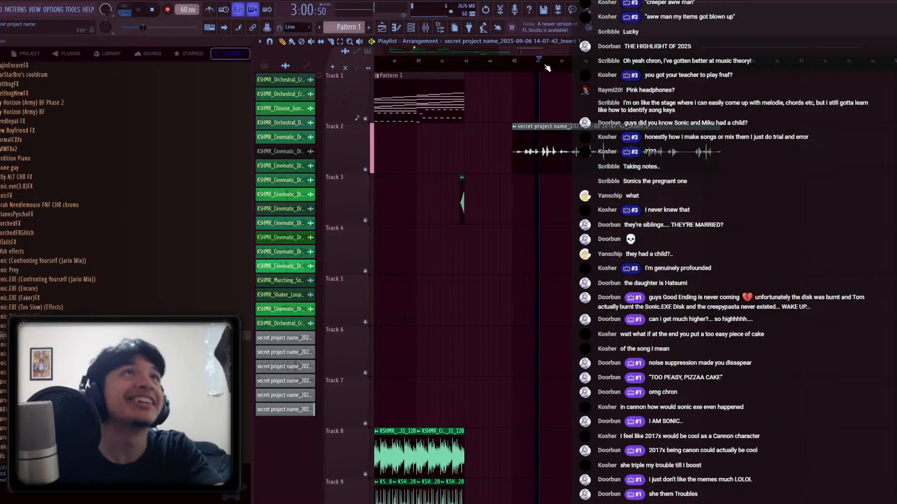
Solo Insert 2 in the mixer and examine the voice levels in its Fruity Limiter
click(425, 27)
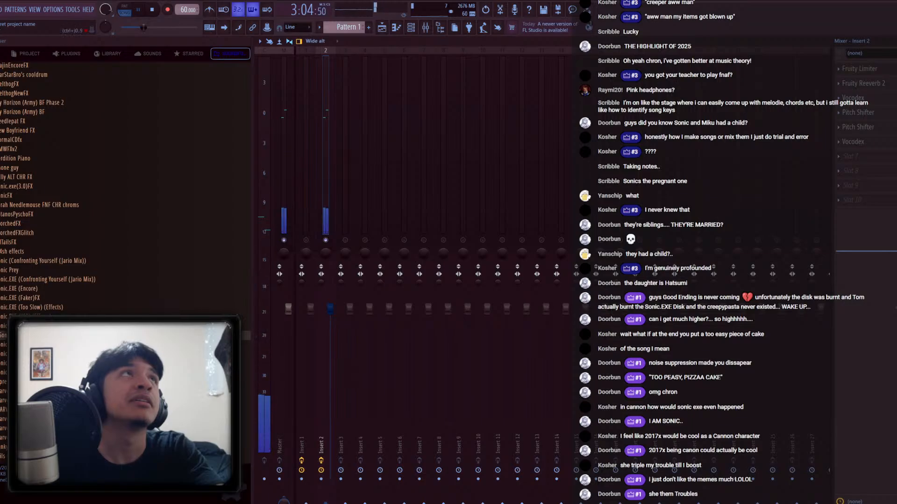
click(854, 69)
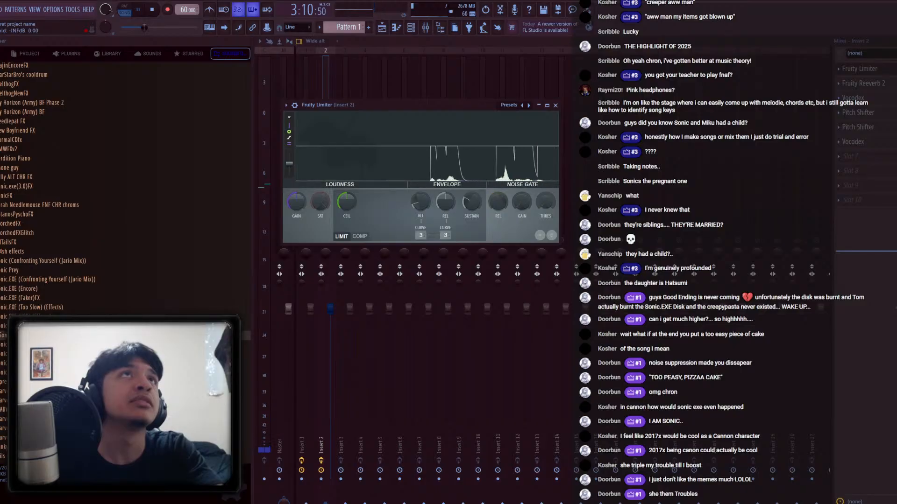
key(Escape)
Insert a Fruity Compressor ahead of the Fruity Limiter on Insert 2 and set its ratio to 15.8:1 and release to 57 ms
drag(865, 172, 865, 100)
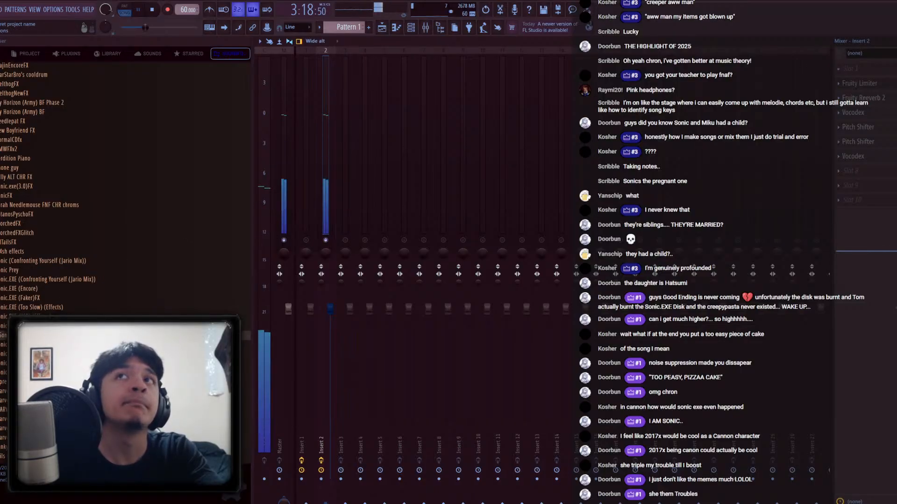
drag(100, 153, 327, 181)
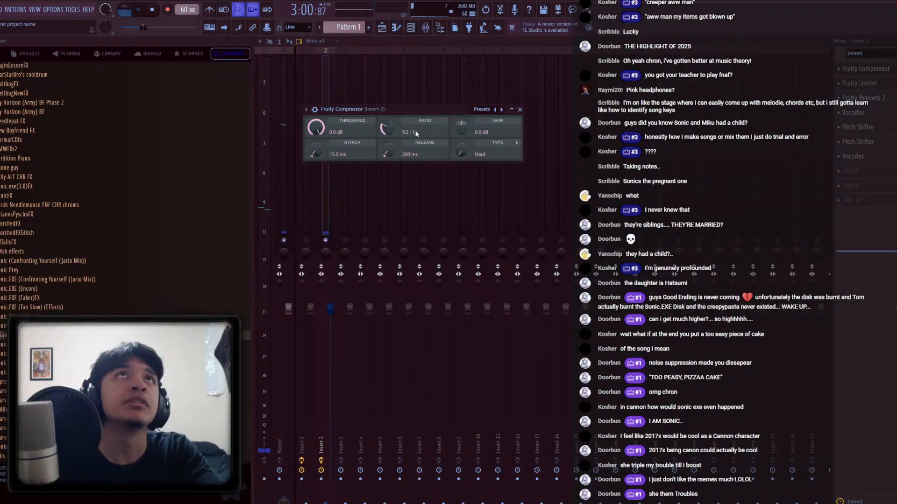
drag(388, 127, 389, 111)
drag(389, 150, 388, 158)
scroll(415, 140, up, 3)
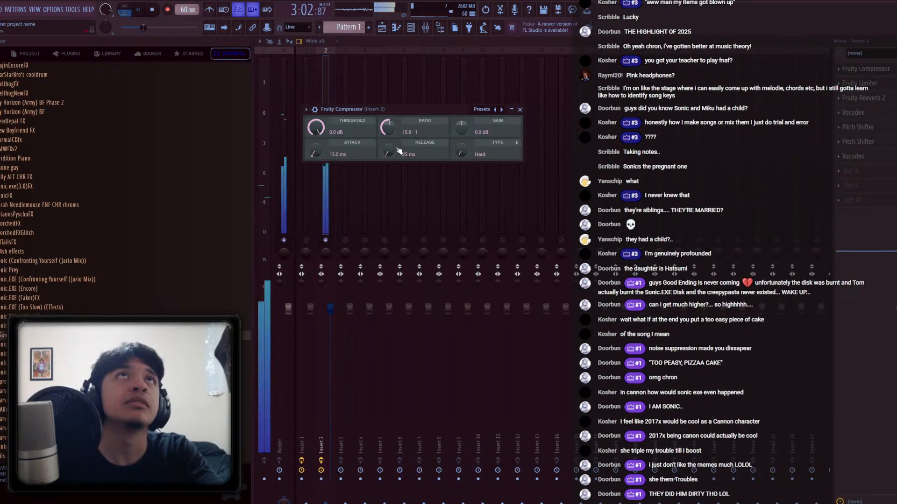
scroll(470, 132, up, 5)
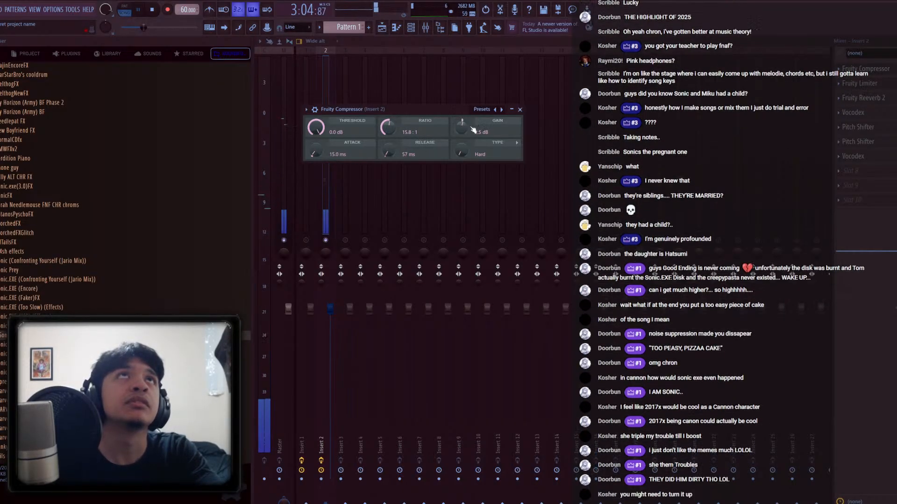
Set the Fruity Compressor's gain to 11.0 dB and its type to Vintage, and replay the voice take from 3:00:00
scroll(461, 151, up, 2)
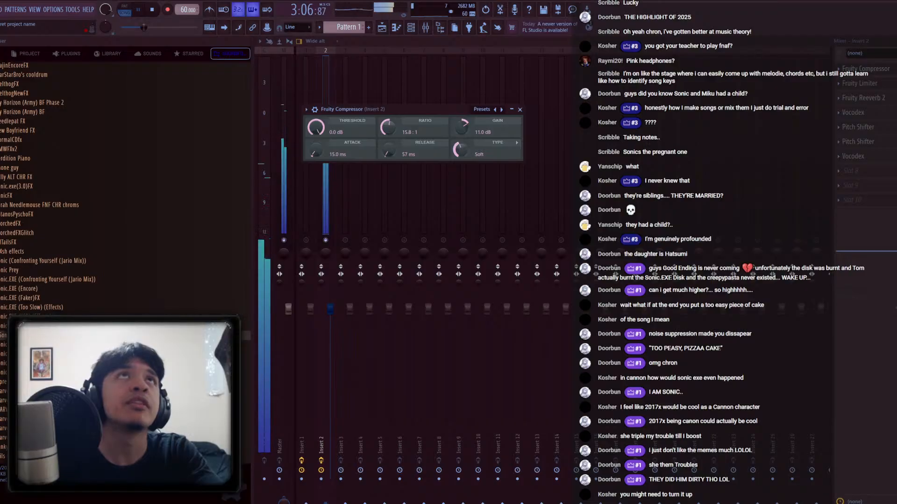
scroll(463, 152, down, 1)
key(space)
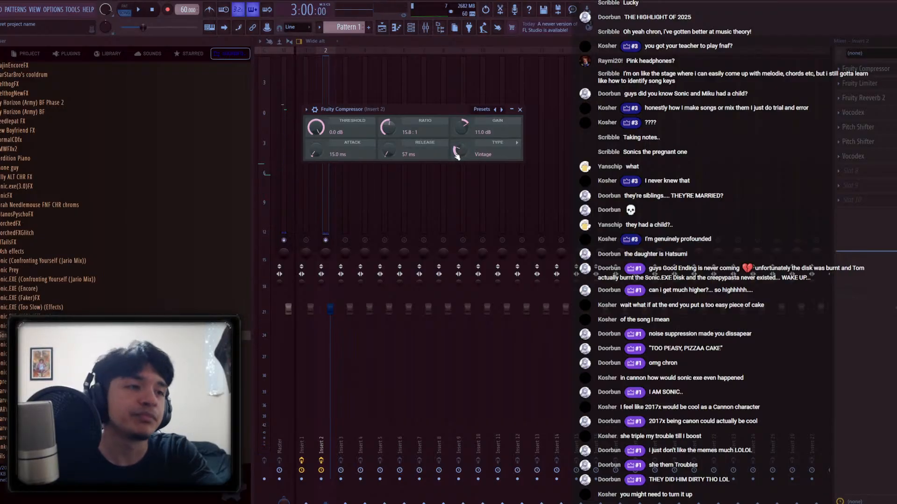
key(space)
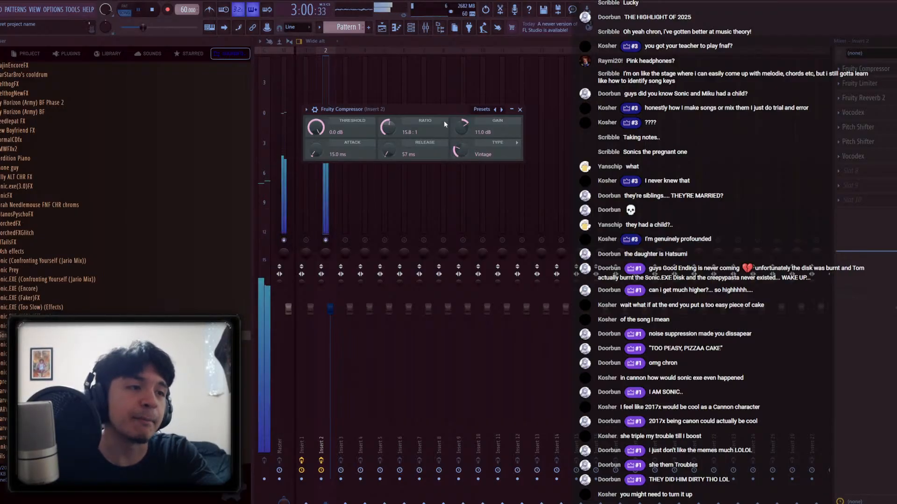
Check the first Vocodex on Insert 2 during playback and set the Fruity Compressor's gain to 15.2 dB
scroll(462, 127, up, 3)
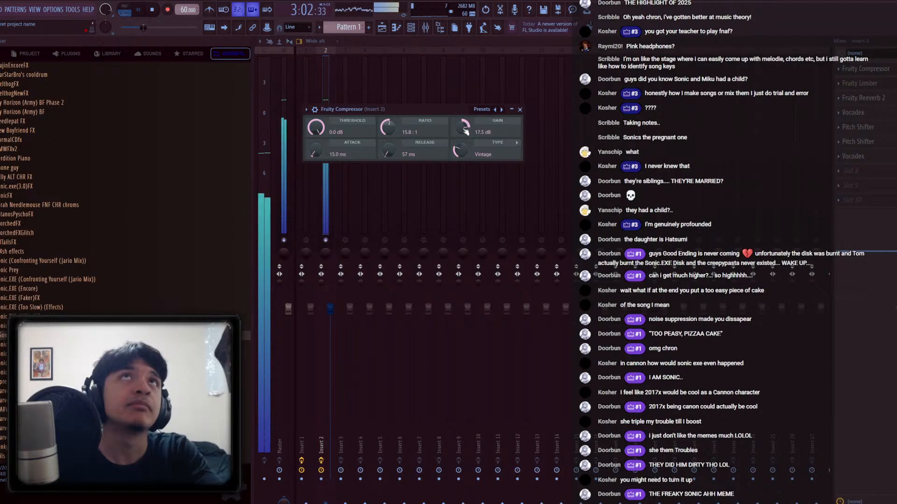
click(869, 98)
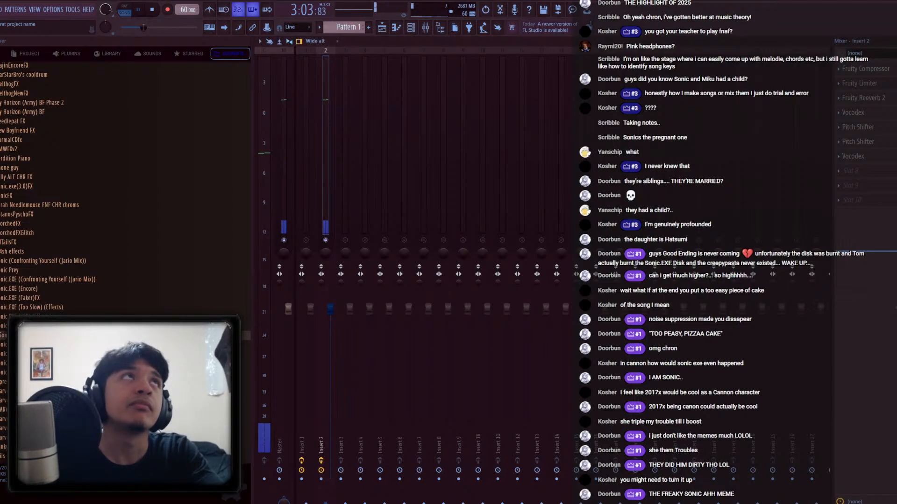
click(881, 113)
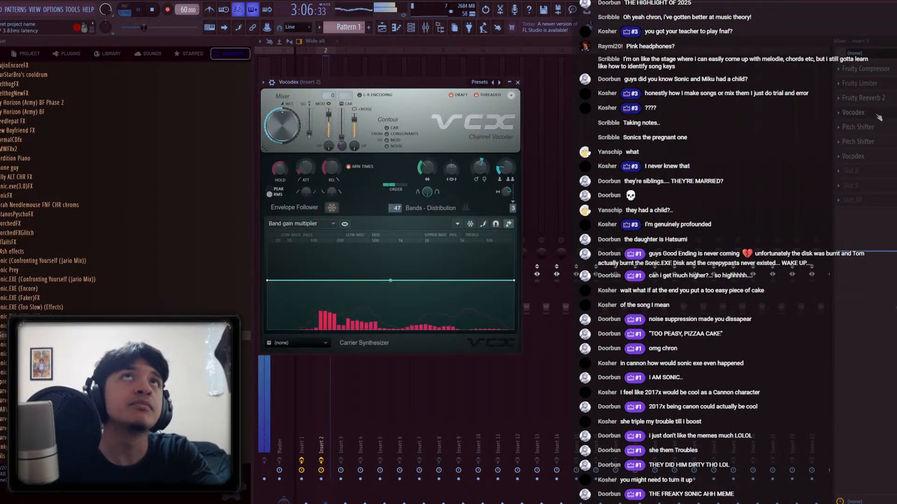
key(Escape)
key(space)
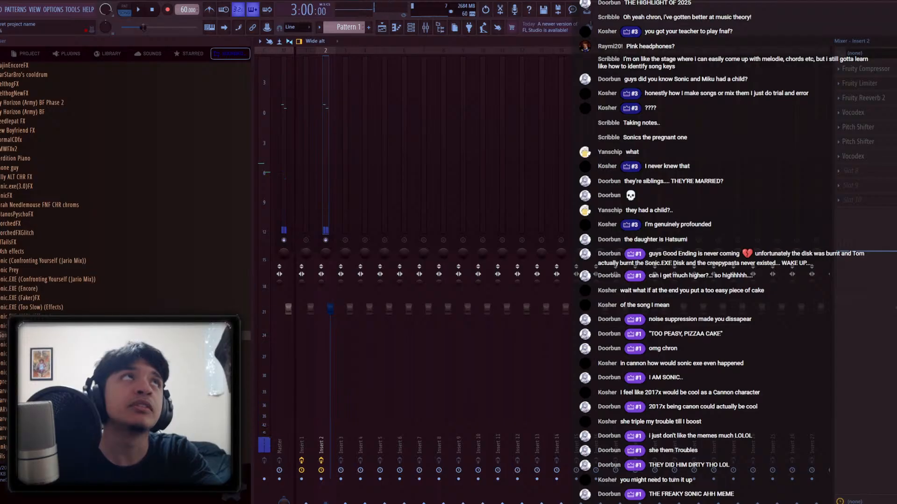
key(space)
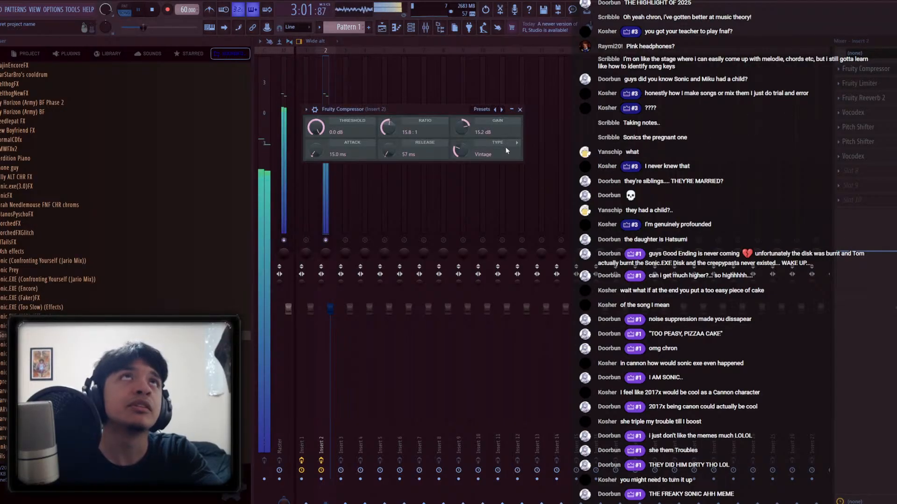
key(Escape)
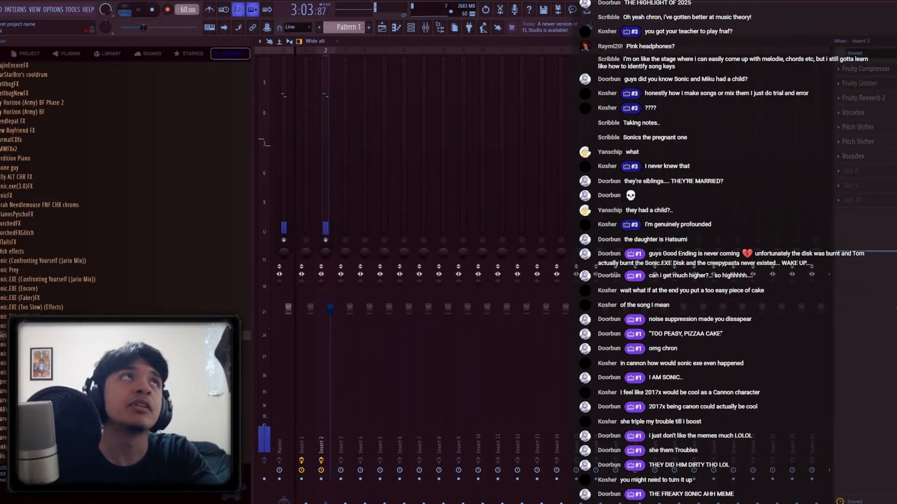
Play the voice take from a phrase near 3:15 and examine Insert 2's level in the mixer
key(F5)
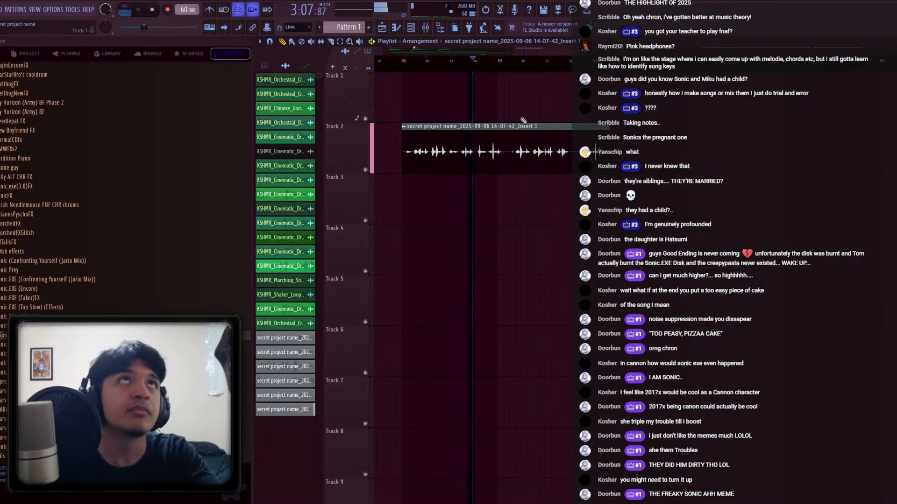
click(520, 69)
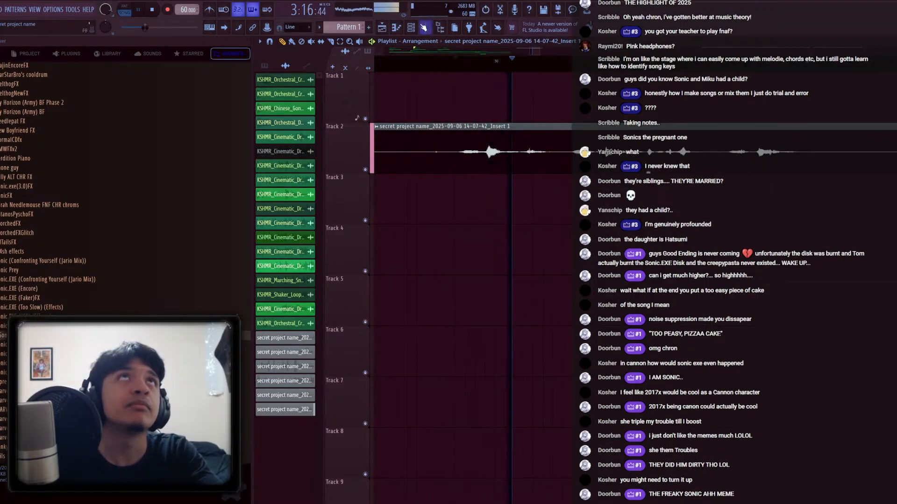
key(F9)
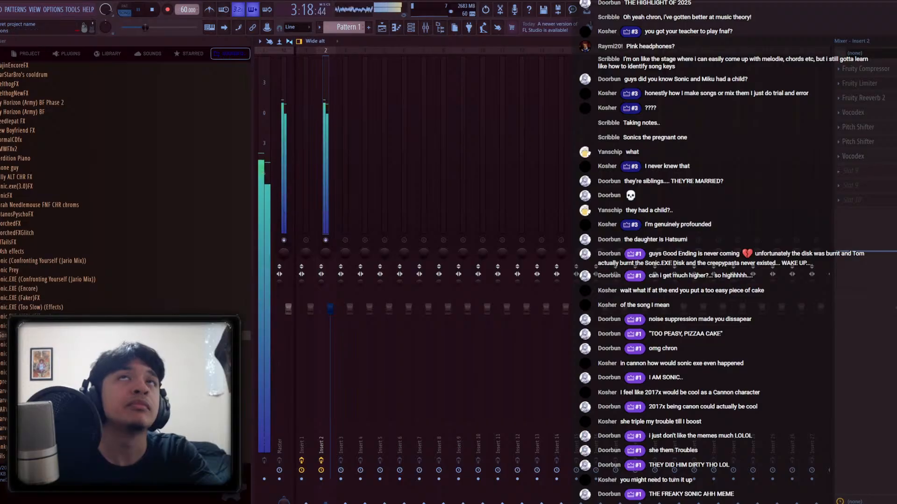
Add Fruity Parametric EQ 2 at the end of Insert 2's chain, load its 30Hz + 18kHz cut preset and lower the high-cut frequency
click(361, 295)
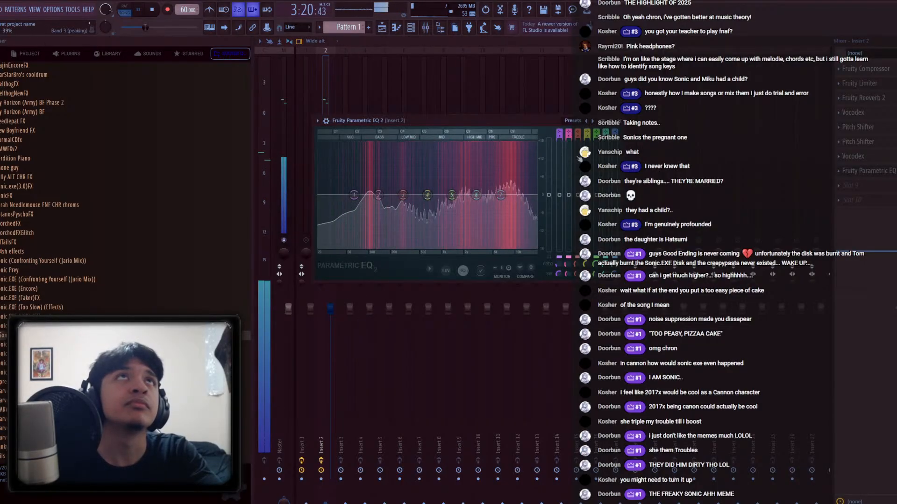
key(F9)
key(F9)
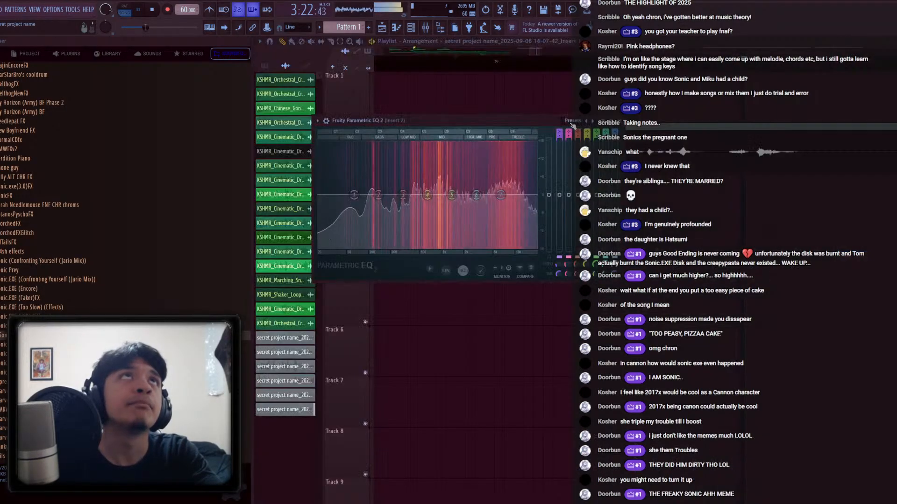
click(592, 120)
drag(536, 195, 518, 197)
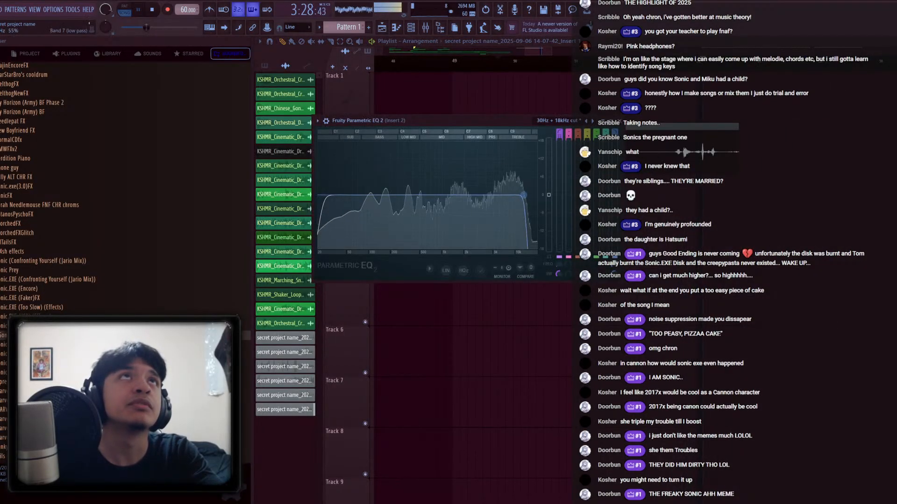
Replay the equalized voice take from about 3:15:50 in the playlist
key(space)
key(space)
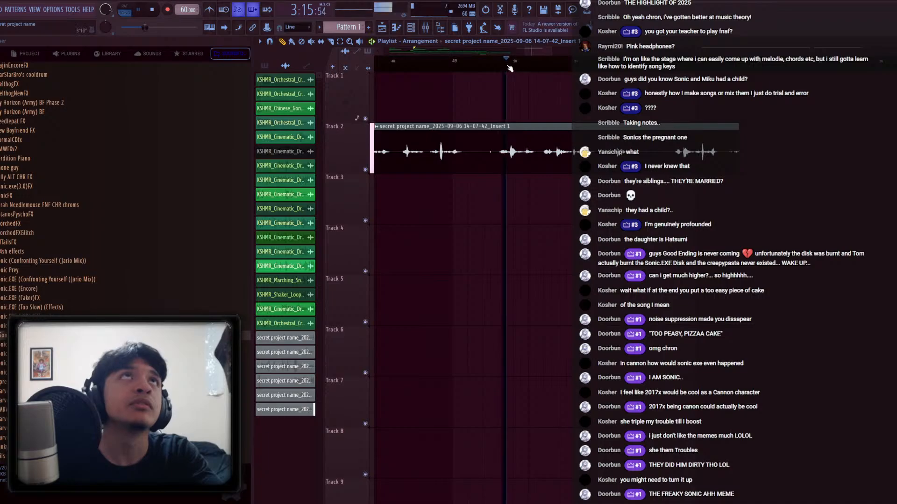
key(F9)
key(F9)
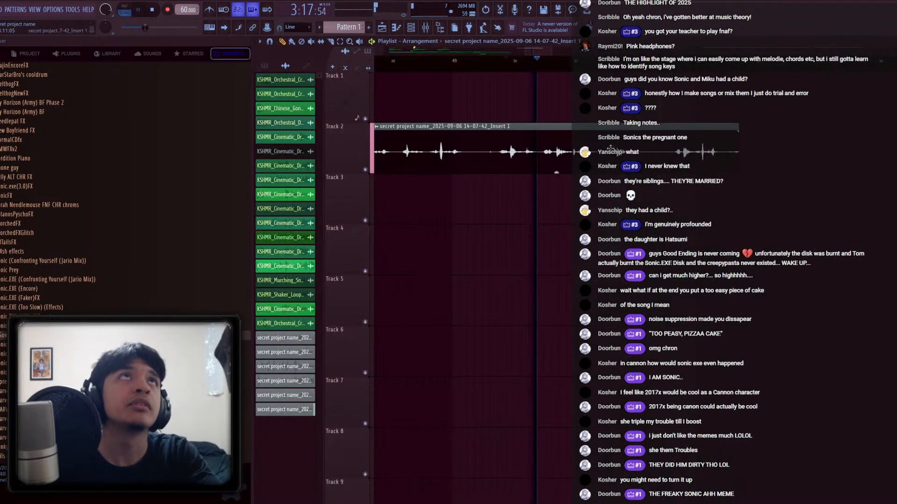
key(space)
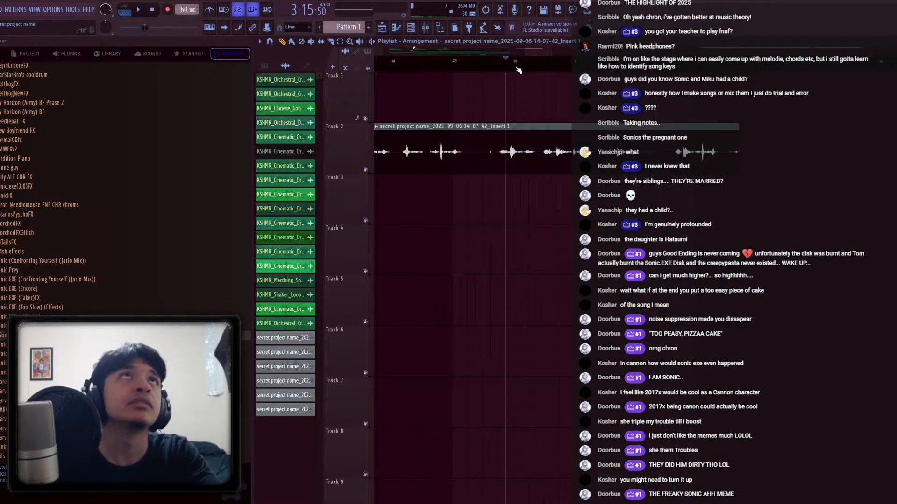
key(space)
Slice the voice clip on Track 2 at the gaps around the phrase between about 3:15 and 3:20
scroll(519, 70, up, 3)
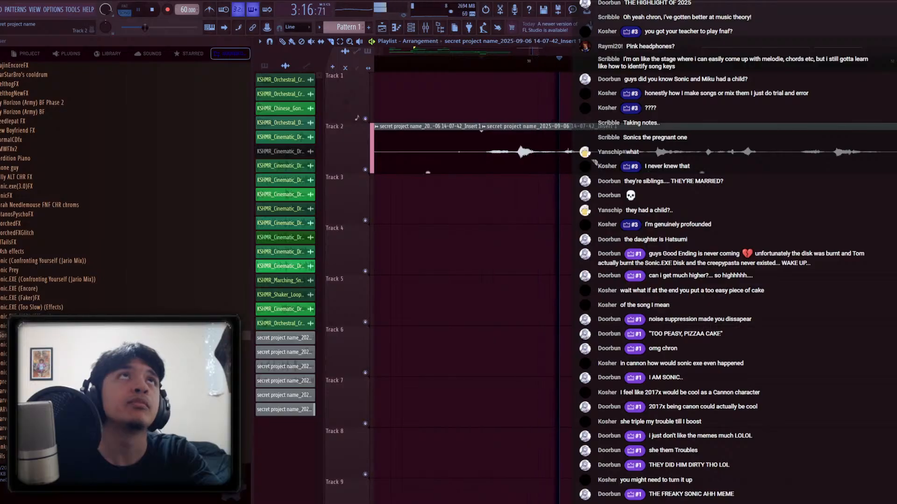
drag(604, 170, 602, 117)
drag(649, 143, 433, 181)
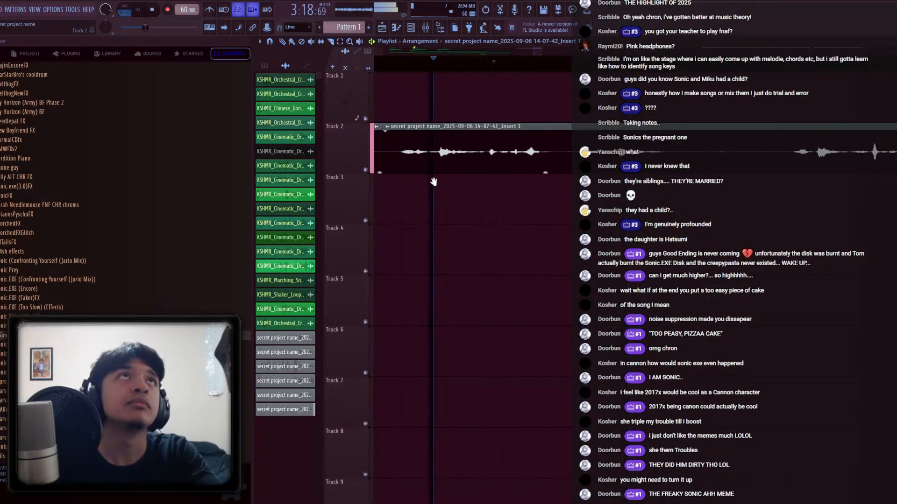
scroll(467, 191, down, 1)
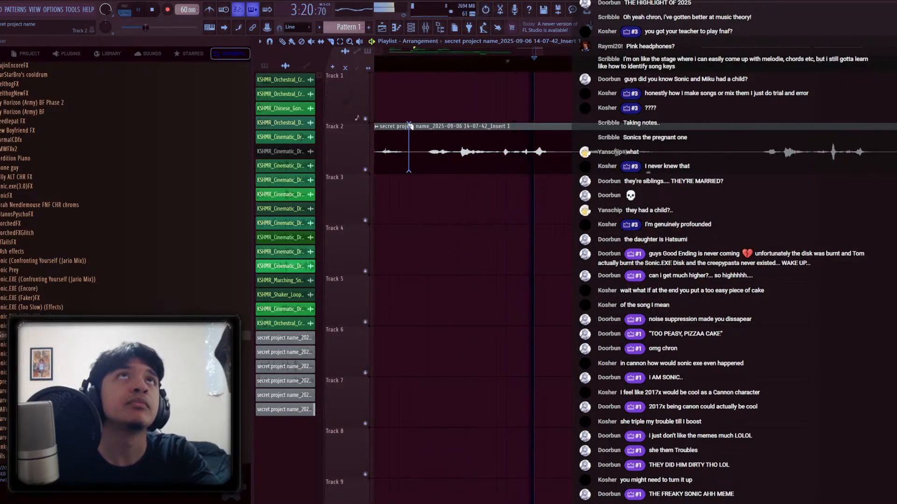
Slice the 14-07-42 vocal recording on Track 2, delete the unwanted pieces and play back the edits
drag(410, 126, 410, 126)
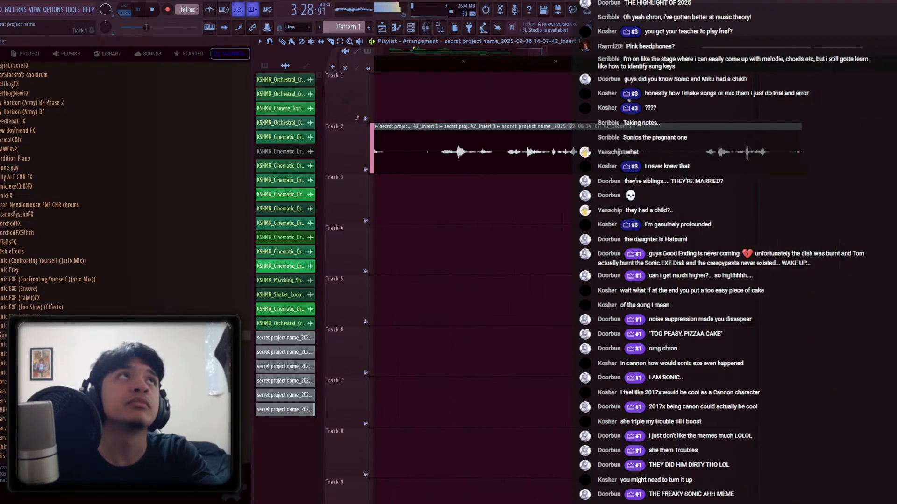
key(space)
key(space)
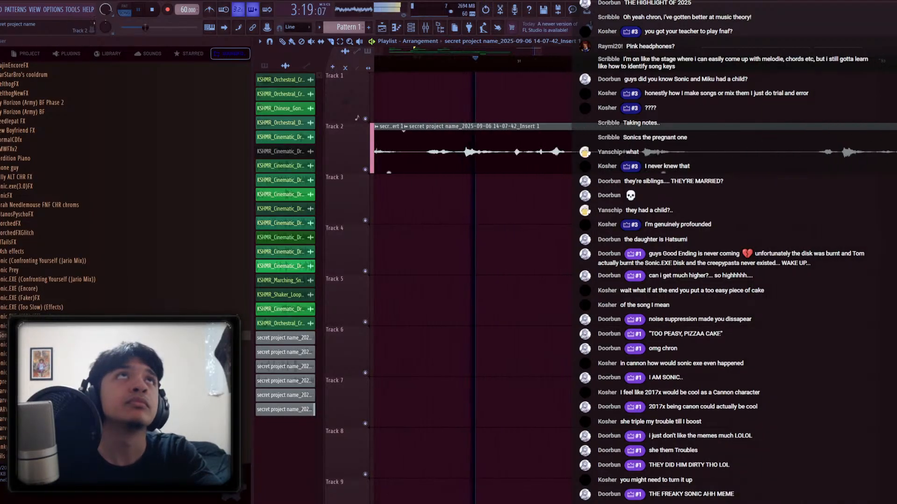
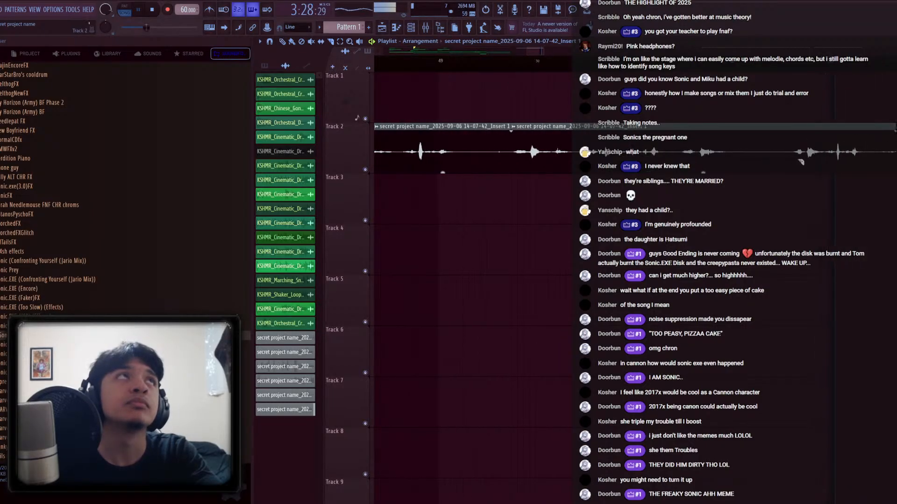
right_click(804, 128)
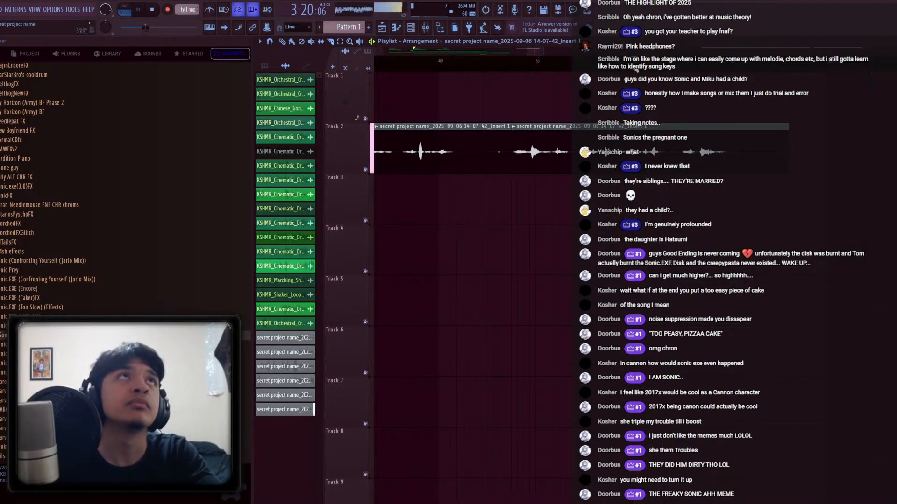
right_click(692, 117)
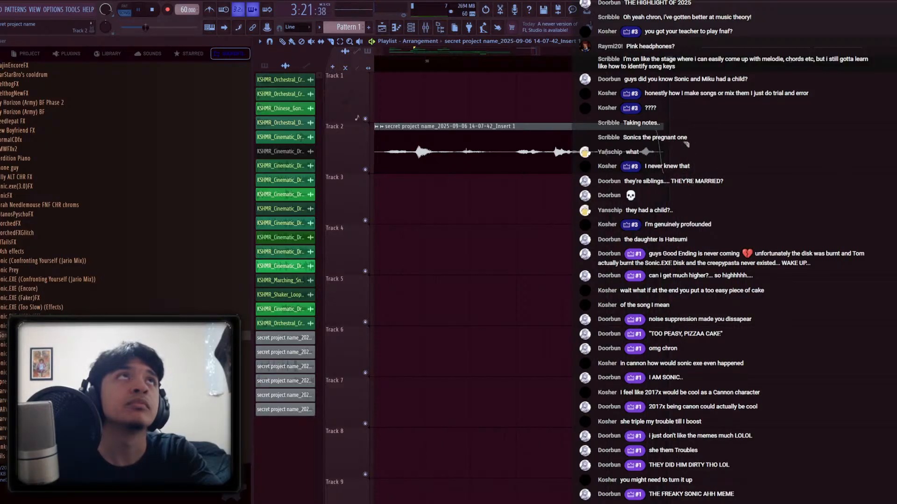
key(space)
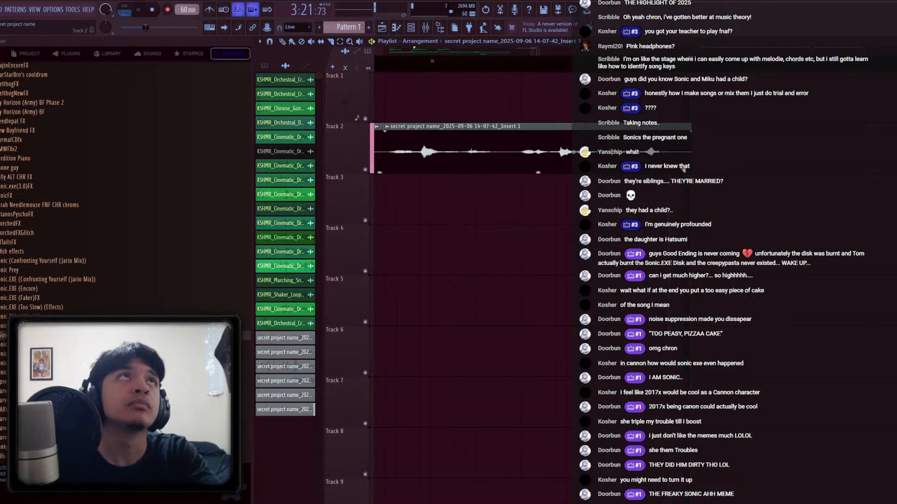
key(space)
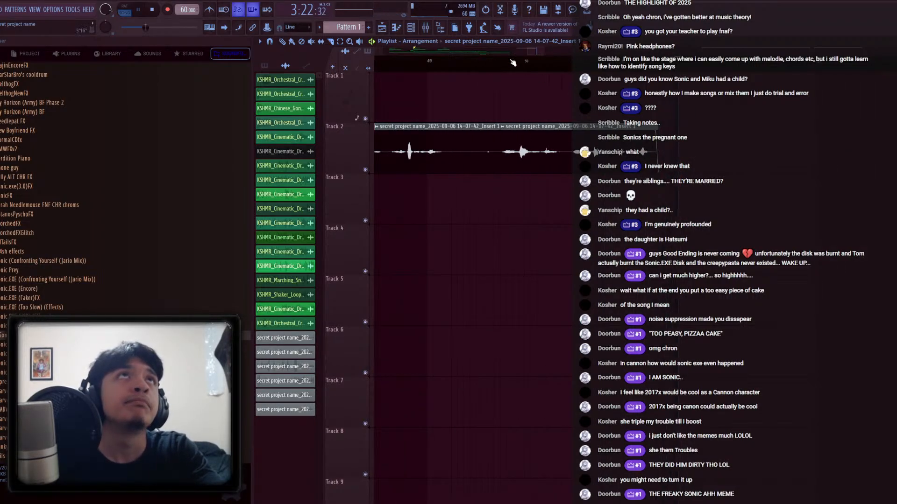
click(512, 62)
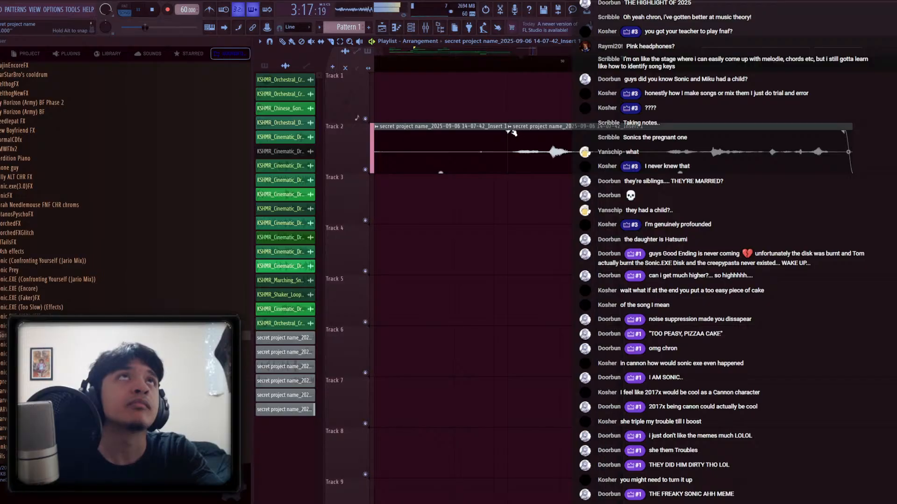
In Insert 2's Fruity Limiter, adjust the noise gate threshold and set the attack to 52.72 ms and release to about 85 ms
key(F9)
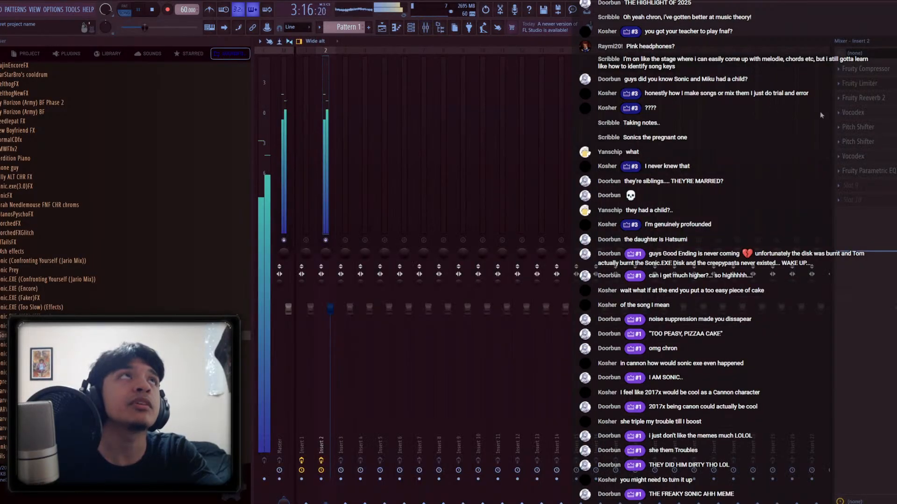
click(862, 84)
click(862, 84)
click(862, 84)
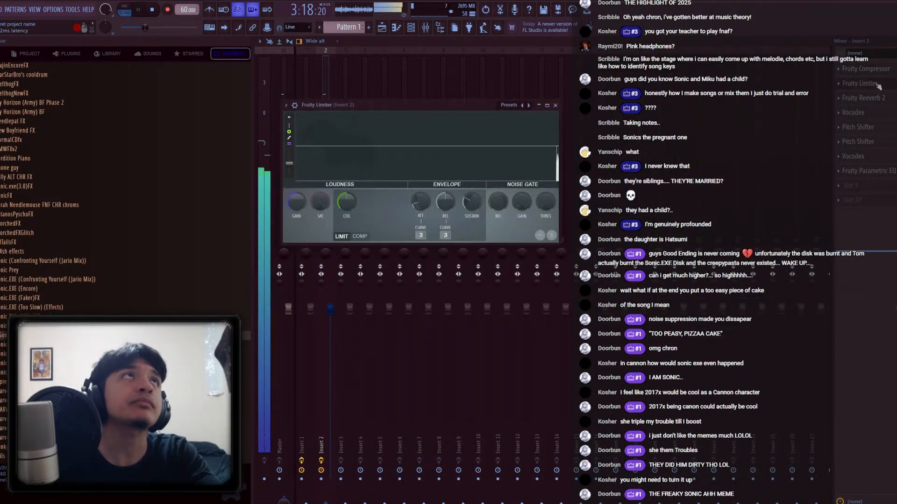
drag(545, 202, 483, 206)
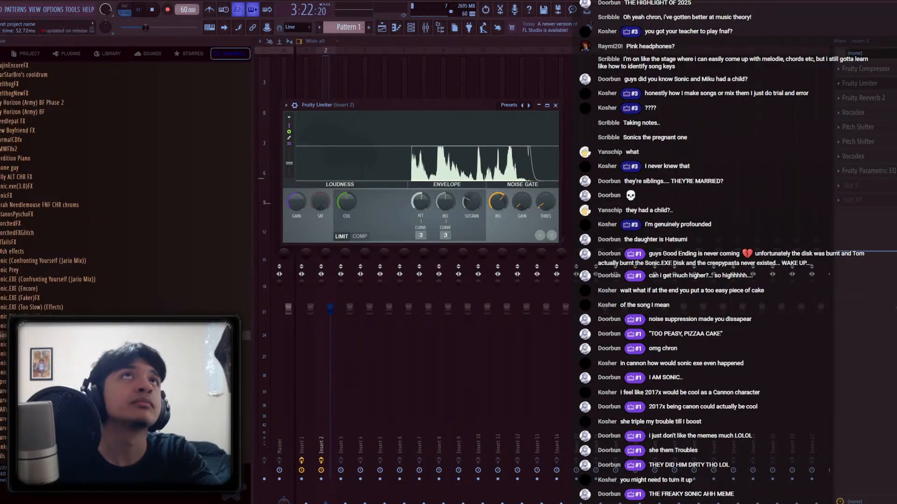
key(space)
key(space)
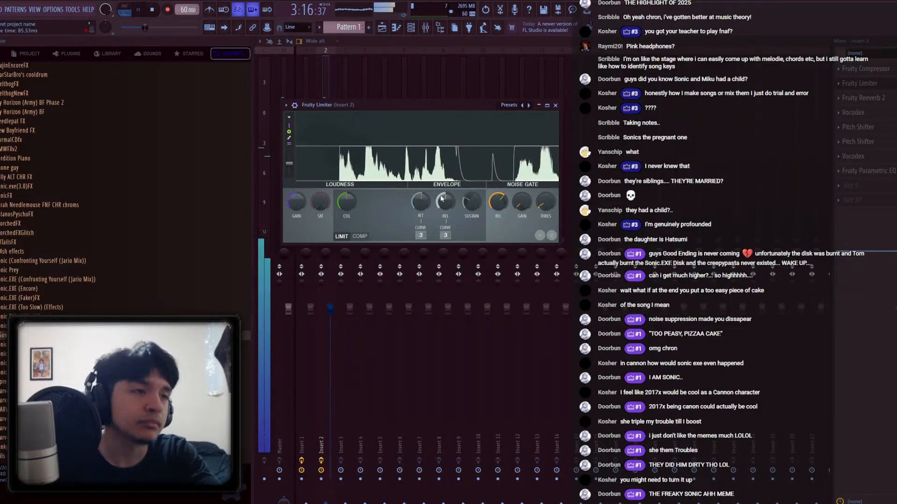
key(space)
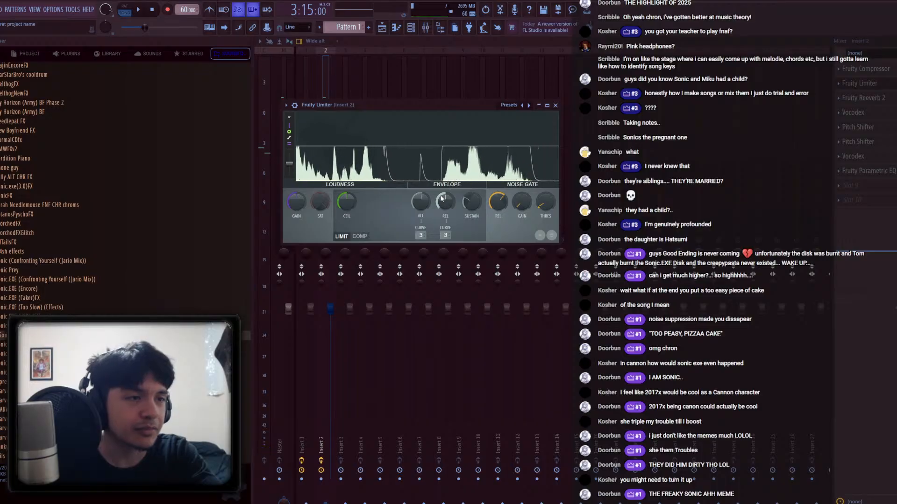
Play the vocals while examining the Fruity Compressor and Fruity Limiter settings on Insert 2
click(841, 124)
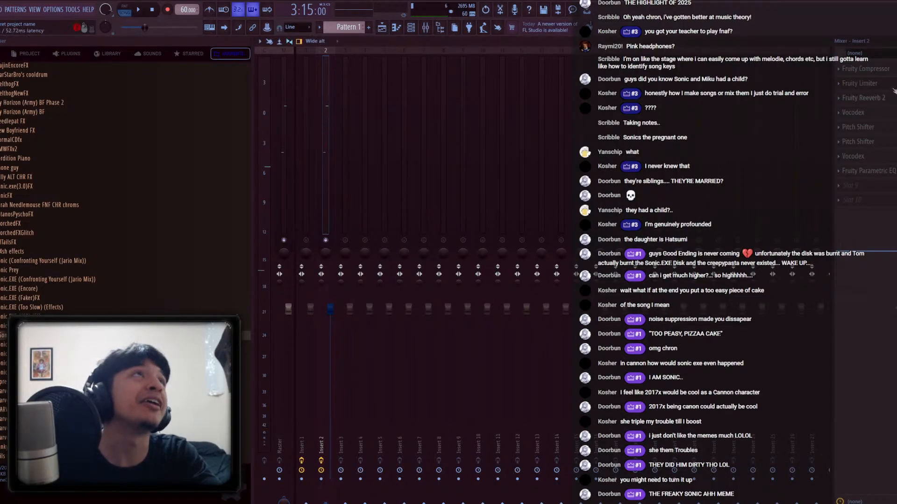
key(F5)
click(425, 27)
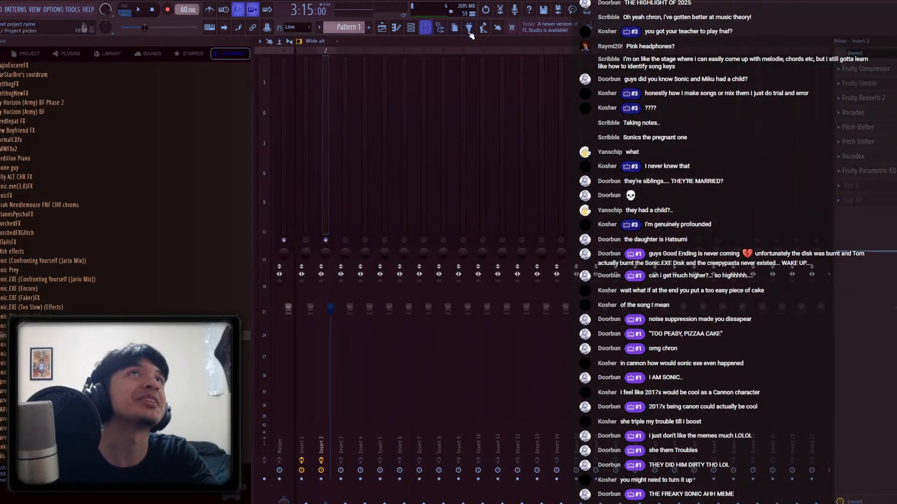
click(865, 71)
key(space)
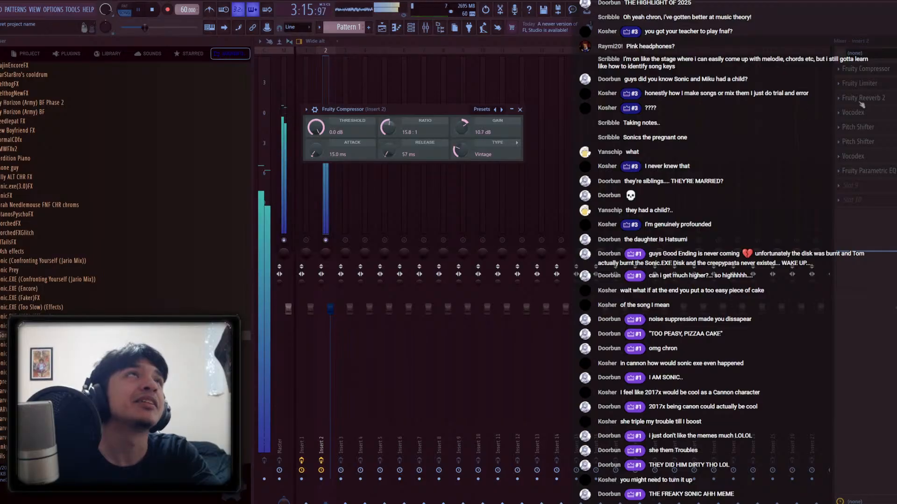
click(859, 83)
click(859, 84)
click(860, 83)
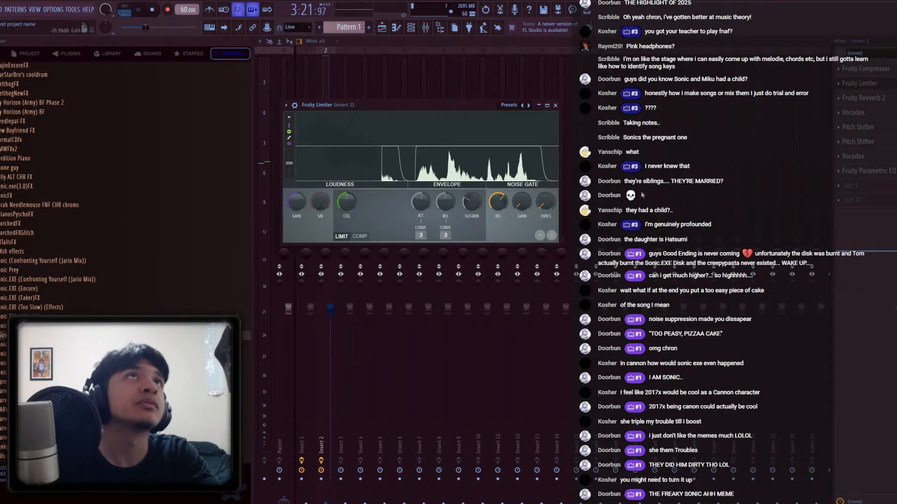
key(Escape)
key(F5)
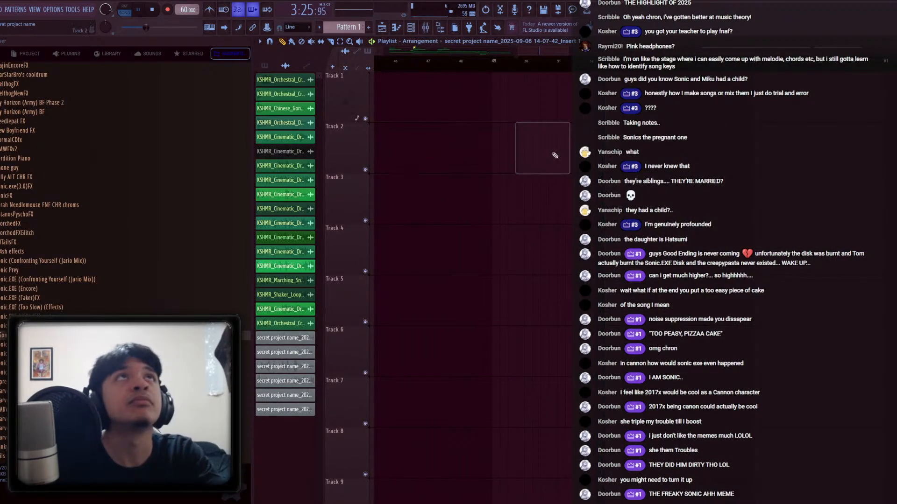
Move the 14-03-54 vocal recording on Track 1 earlier to about bar 65 and play it from about 5:46
key(space)
drag(463, 106, 473, 106)
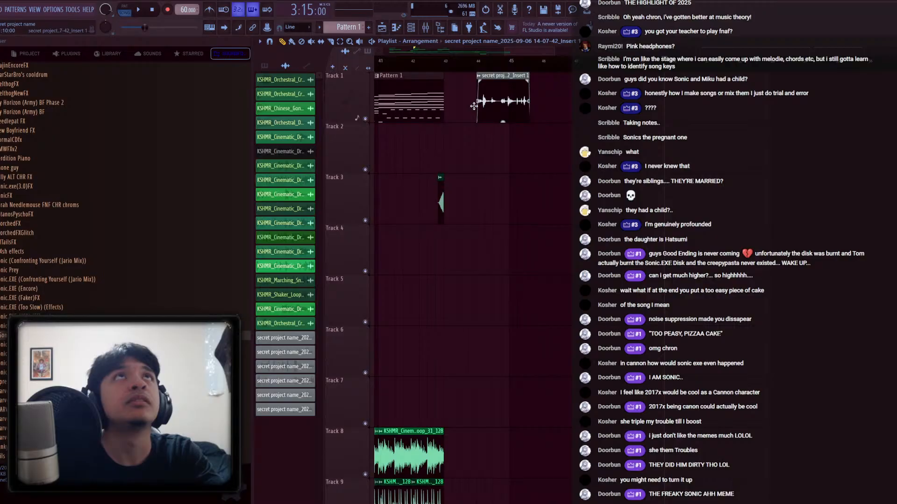
click(478, 60)
scroll(434, 187, down, 6)
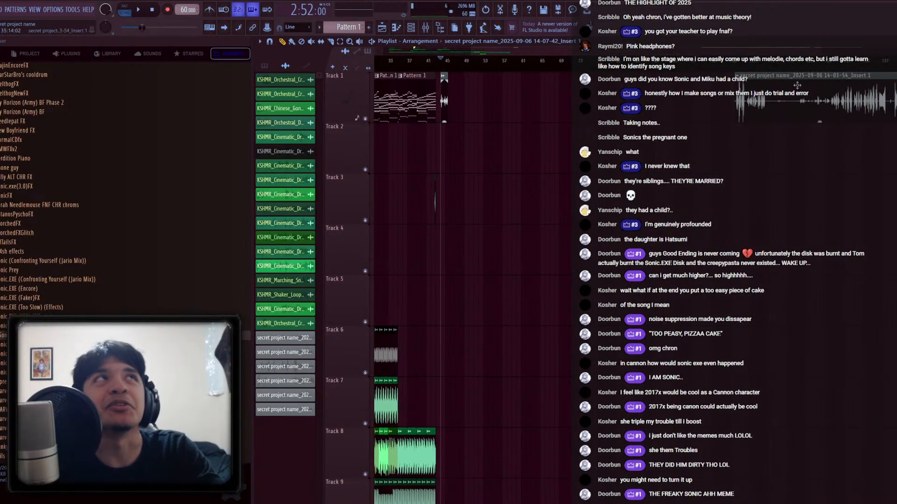
drag(797, 85, 700, 69)
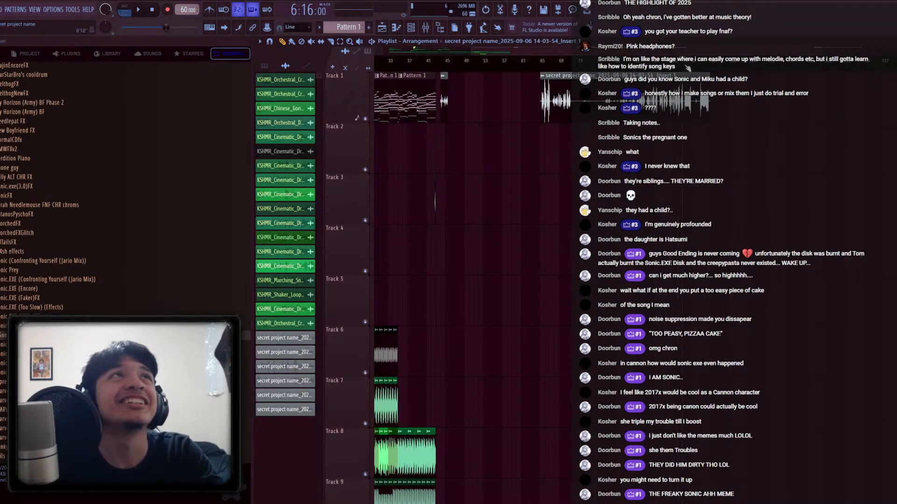
key(space)
scroll(689, 67, up, 4)
click(562, 63)
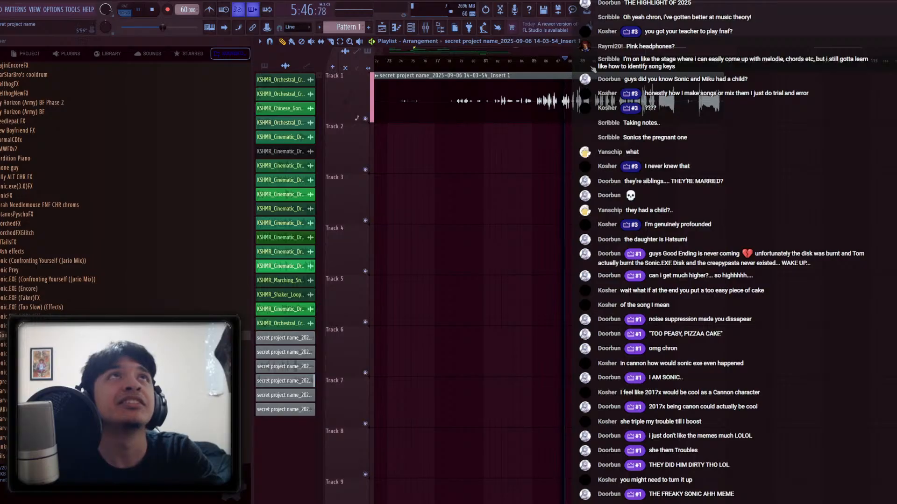
key(space)
Remove all effects from the Insert 1 mixer track and copy Insert 2's Fruity Compressor onto it
click(425, 27)
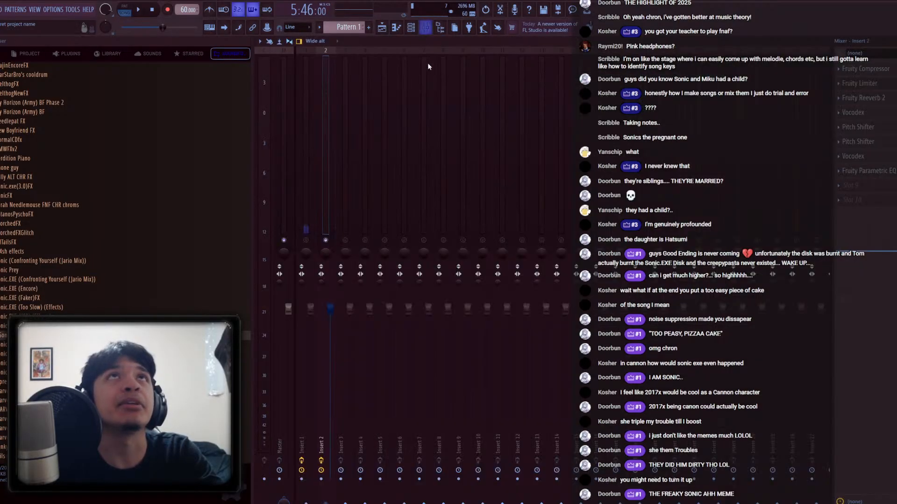
click(309, 150)
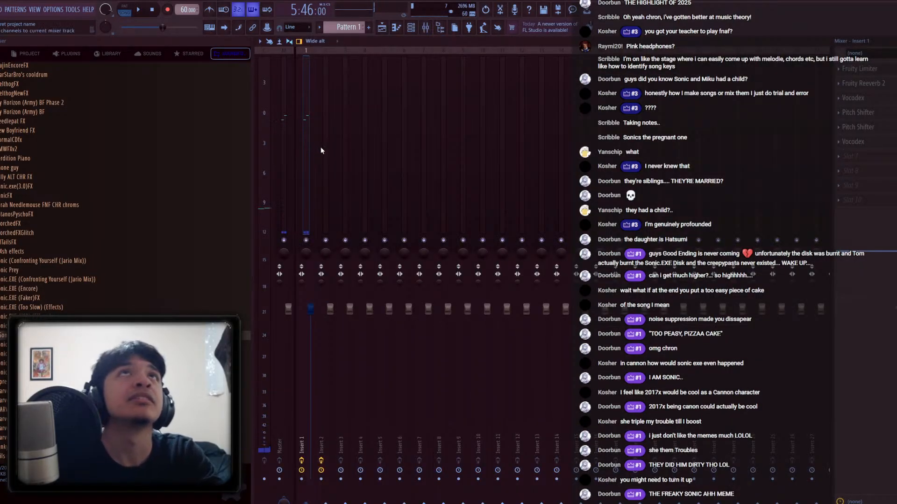
key(space)
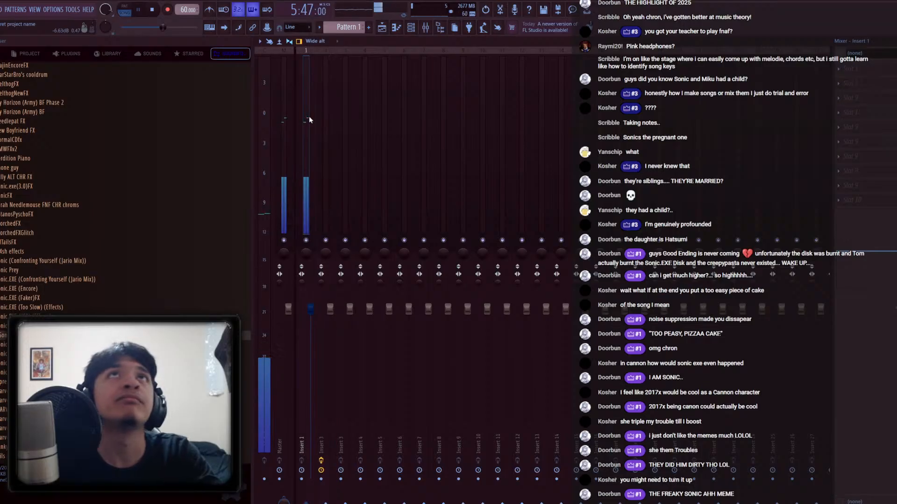
click(325, 116)
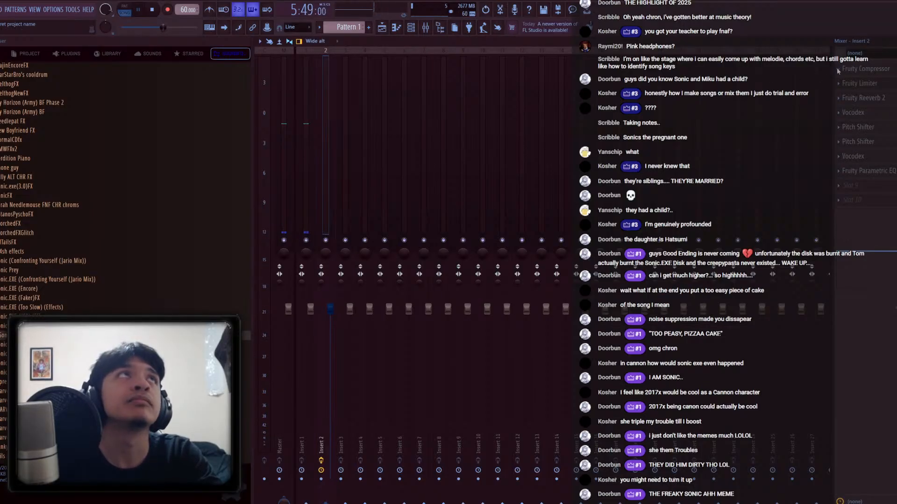
drag(838, 70, 719, 121)
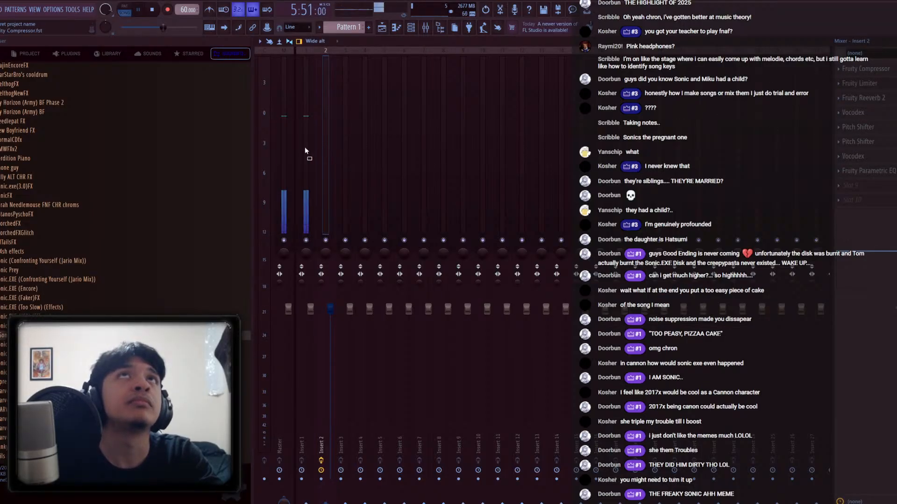
drag(305, 149, 306, 150)
click(488, 106)
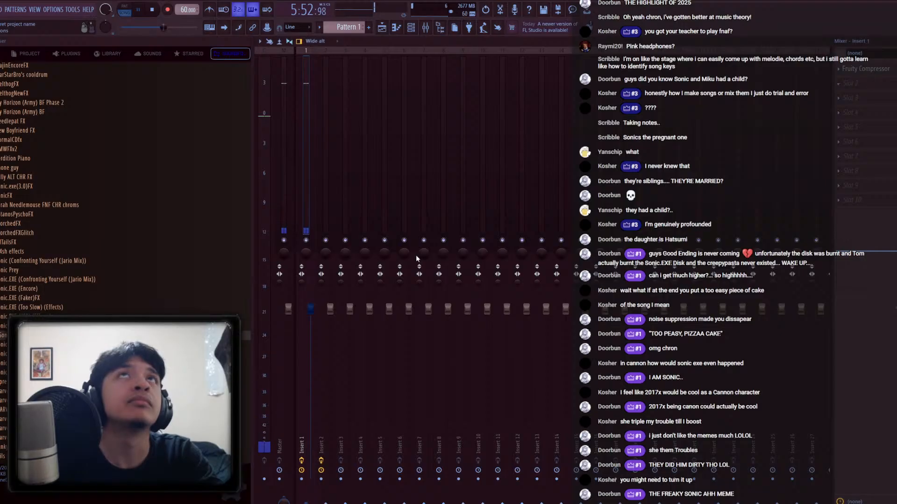
Select a playlist time range starting at 5:45:75 over the 14-03-54 vocal recording and play it
key(F5)
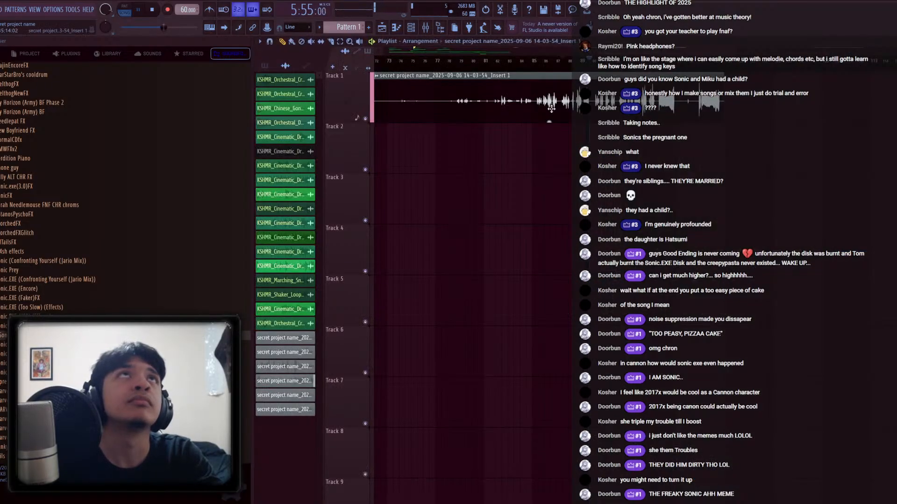
scroll(551, 108, up, 4)
drag(525, 61, 694, 71)
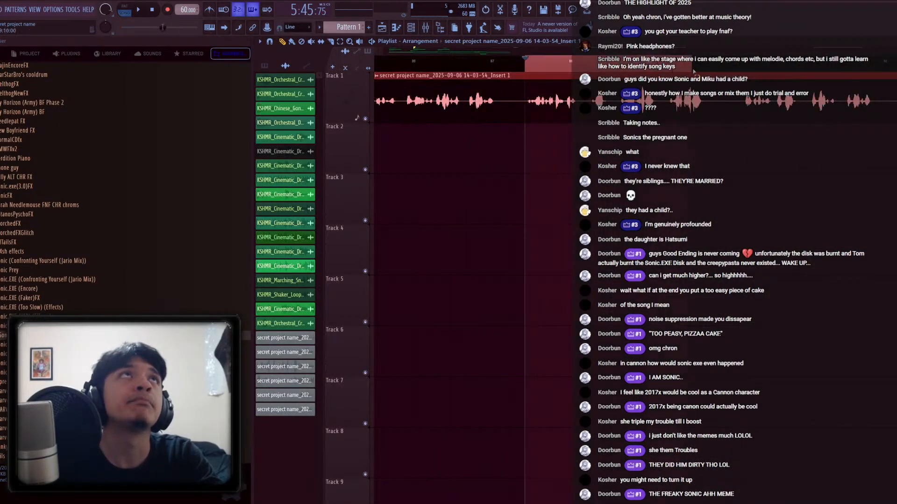
key(space)
In Fruity Parametric EQ 2 on Insert 1, cut the upper mids with band 4 and make band 1 a steep high-pass
drag(430, 213, 460, 236)
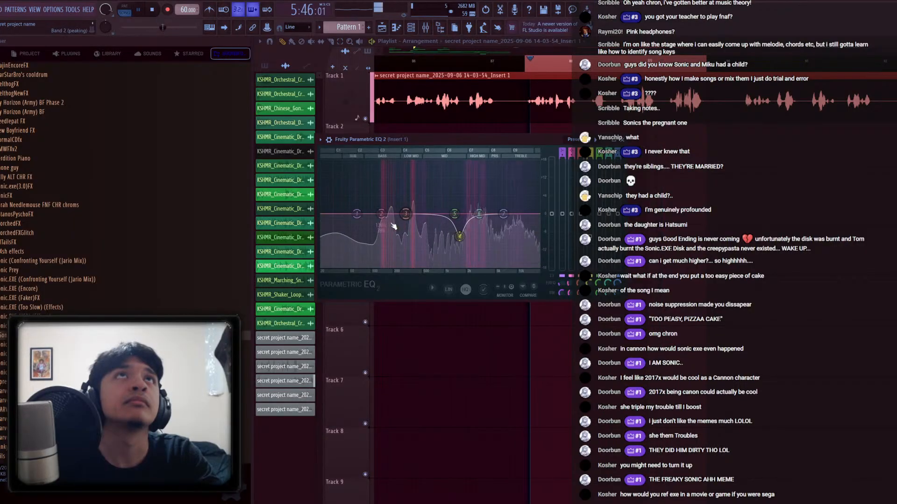
click(393, 254)
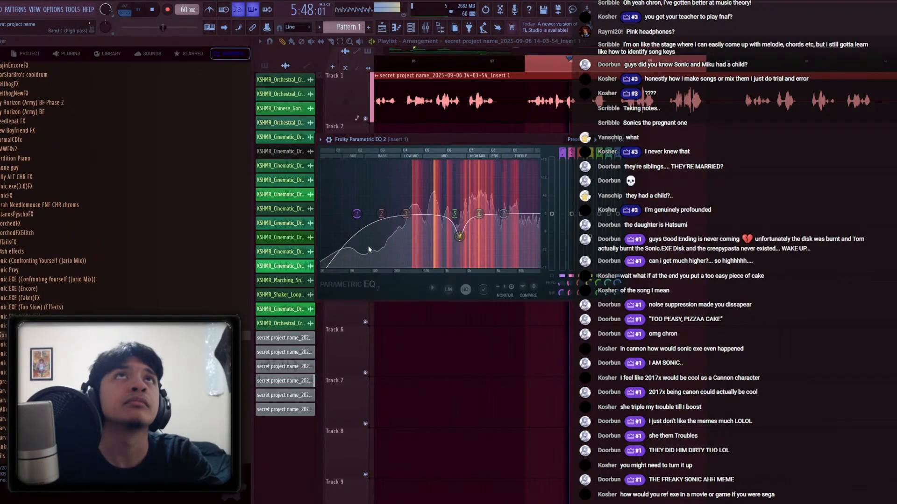
drag(357, 214, 368, 214)
key(space)
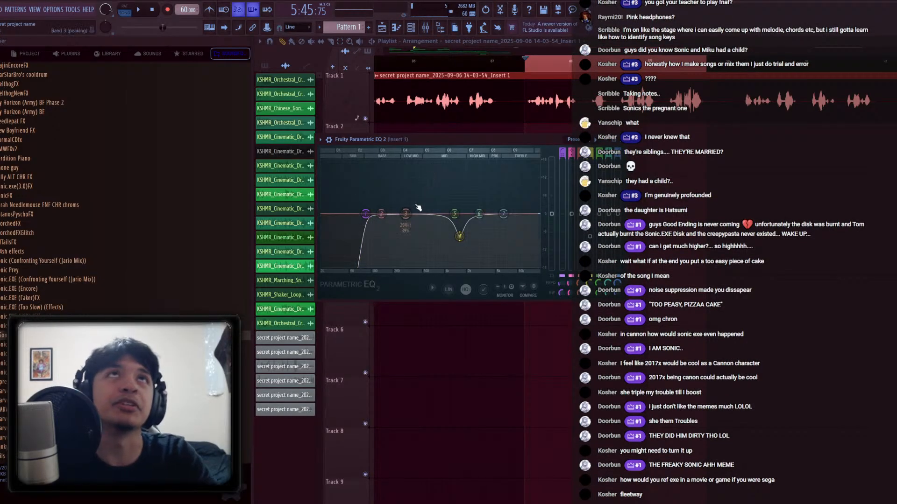
Cut the low mids with band 3 and the treble with band 6 in Insert 1's EQ, playing the vocals to check
mouse_move(406, 213)
mouse_down()
mouse_move(405, 192)
mouse_move(398, 224)
mouse_move(408, 227)
mouse_up()
key(space)
key(space)
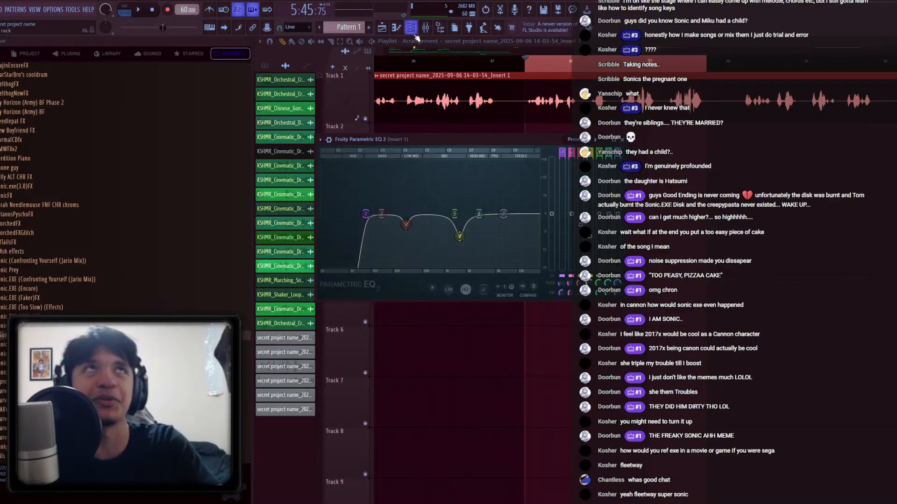
drag(479, 213, 510, 229)
key(space)
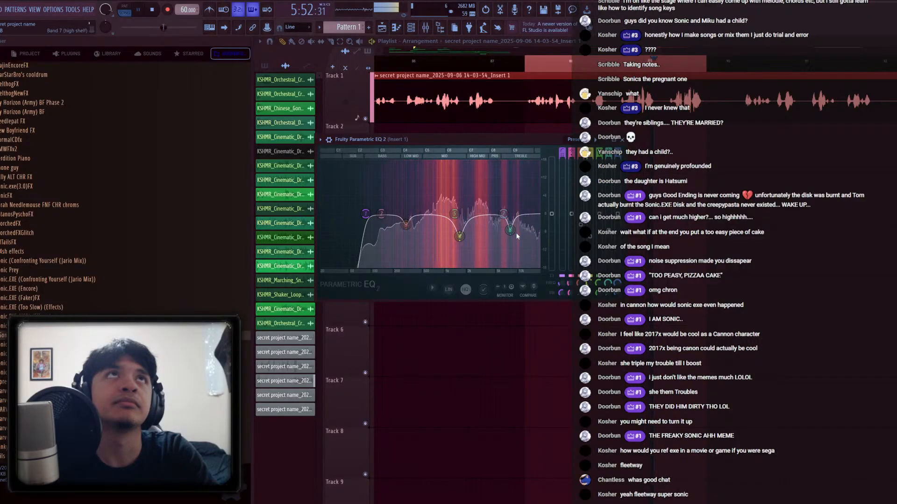
Make band 7 of Insert 1's Fruity Parametric EQ 2 a low-pass at the upper treble and play the vocals
scroll(518, 240, down, 2)
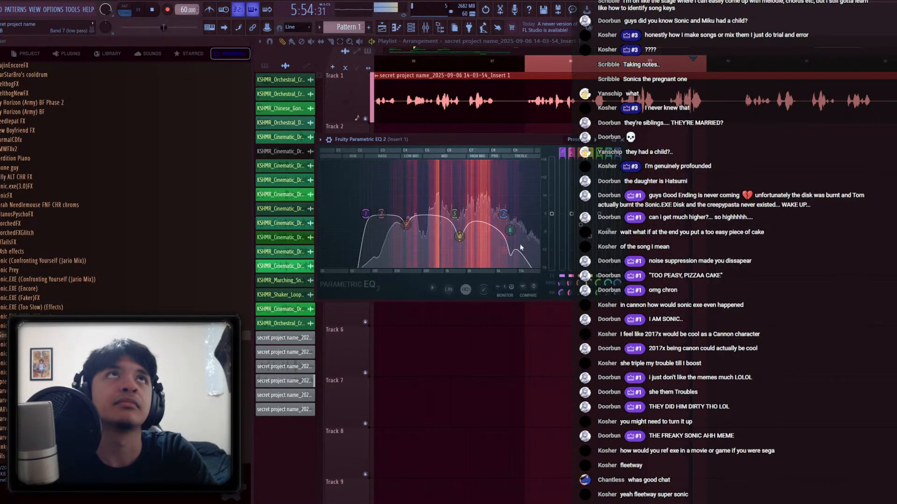
drag(503, 214, 525, 215)
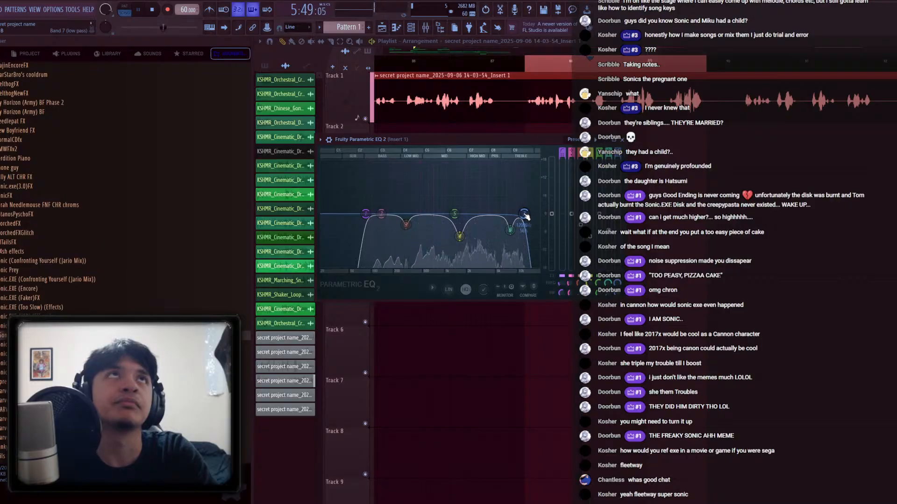
key(Escape)
click(411, 27)
click(412, 27)
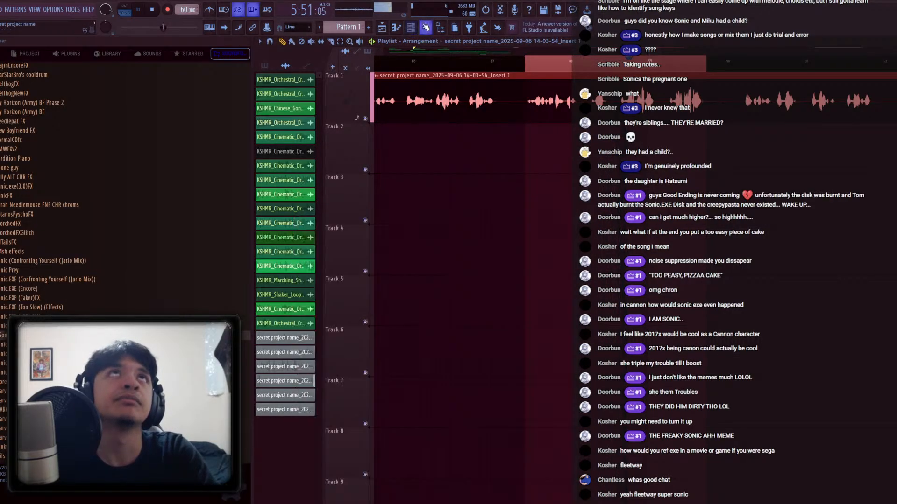
click(425, 27)
click(867, 83)
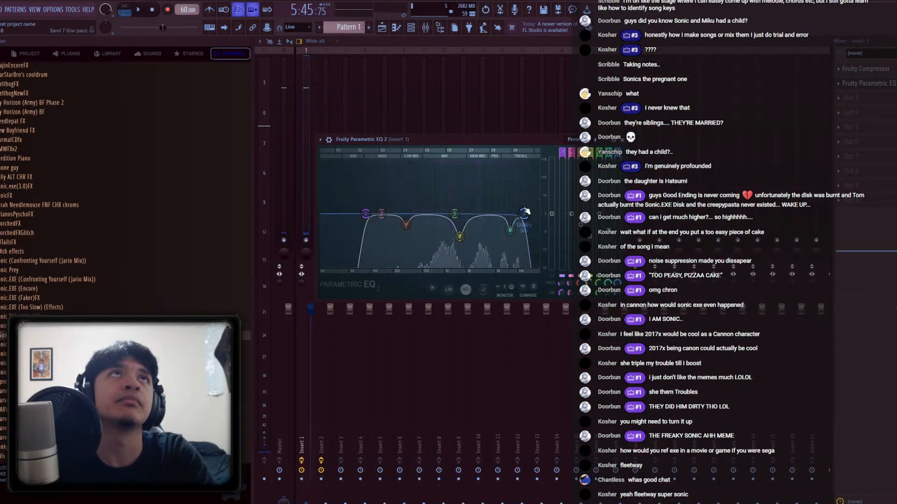
key(Escape)
key(space)
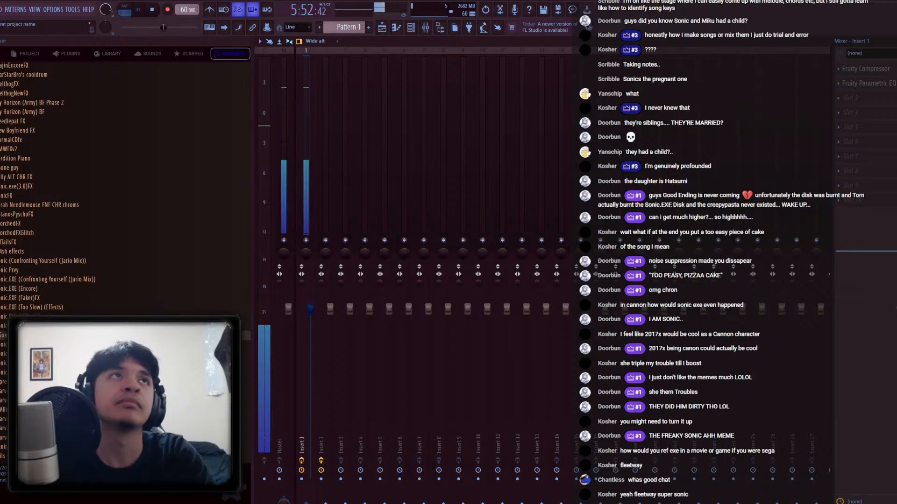
Load Ozone 10 in Insert 1's third effect slot and add the Sonic voice WAV as its reference track
click(310, 137)
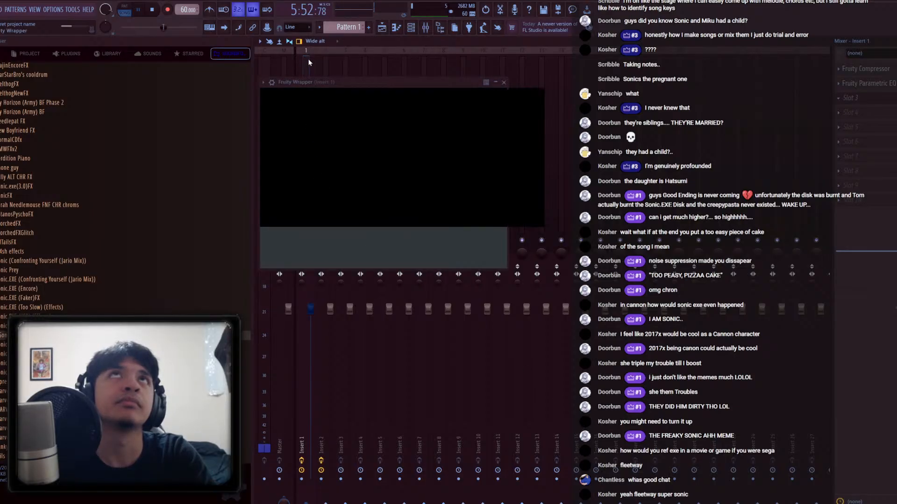
key(space)
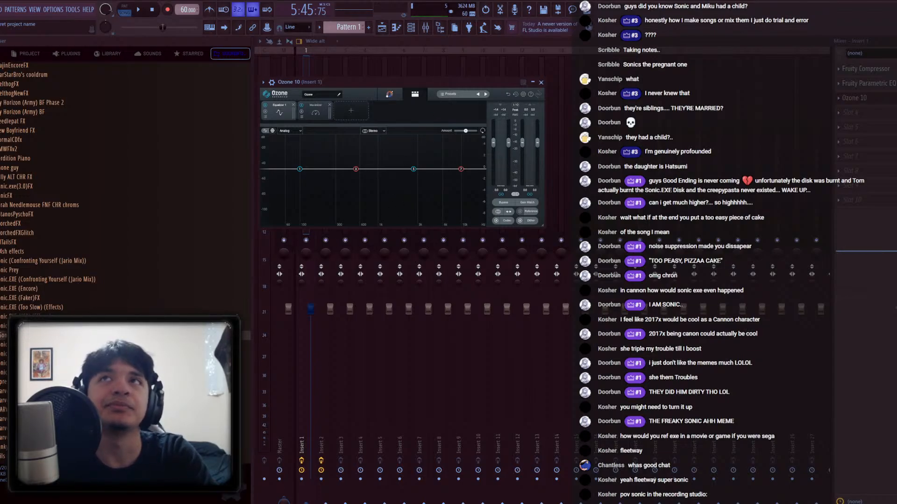
scroll(140, 273, up, 10)
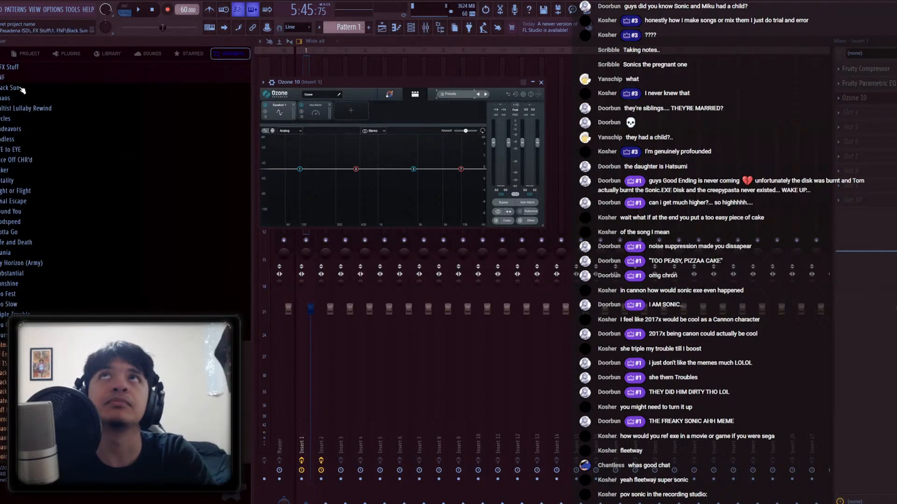
click(33, 78)
click(34, 78)
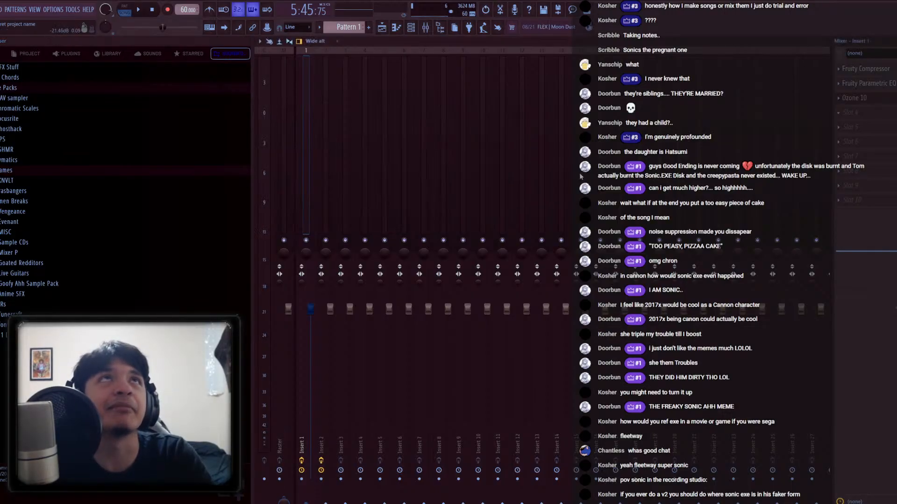
key(F5)
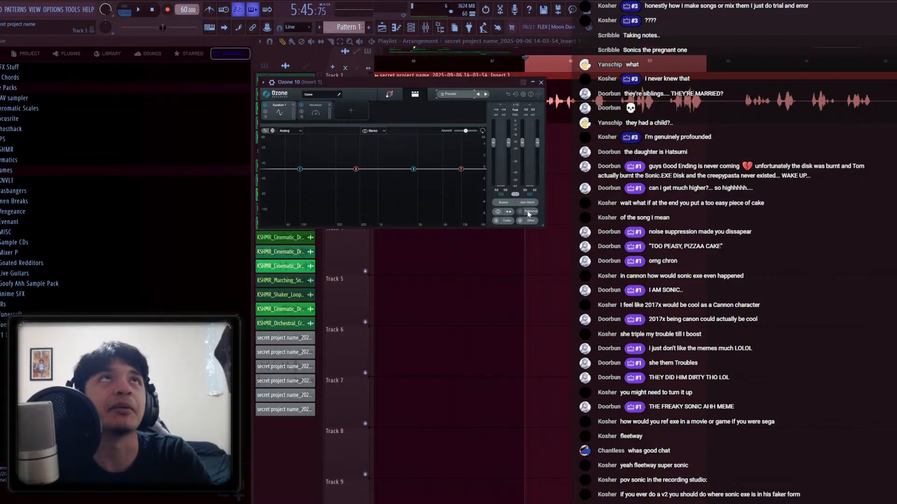
click(529, 213)
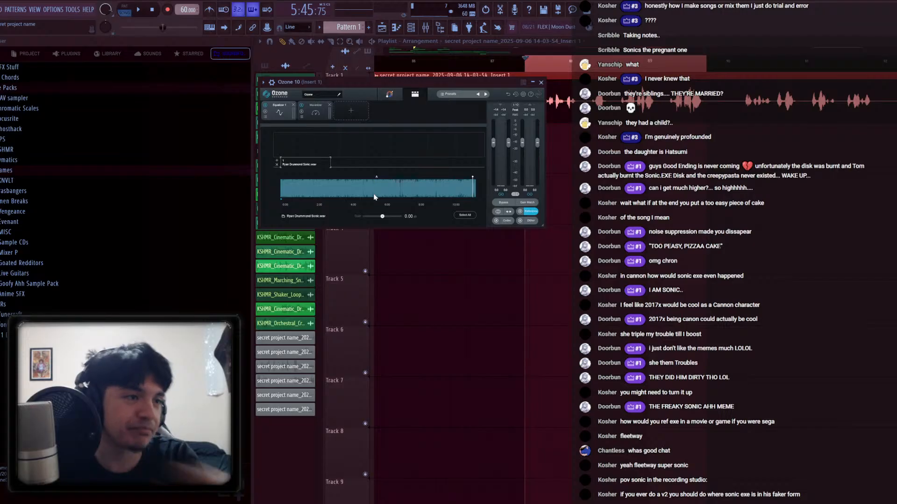
Run Ozone 10's assistant analysis while playing louder parts of the 14-03-54 vocal recording
drag(343, 98, 356, 328)
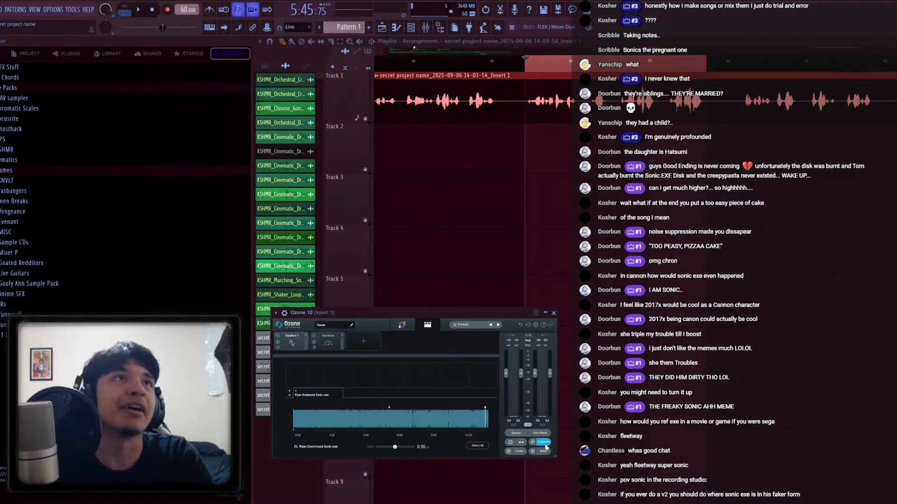
click(403, 326)
key(space)
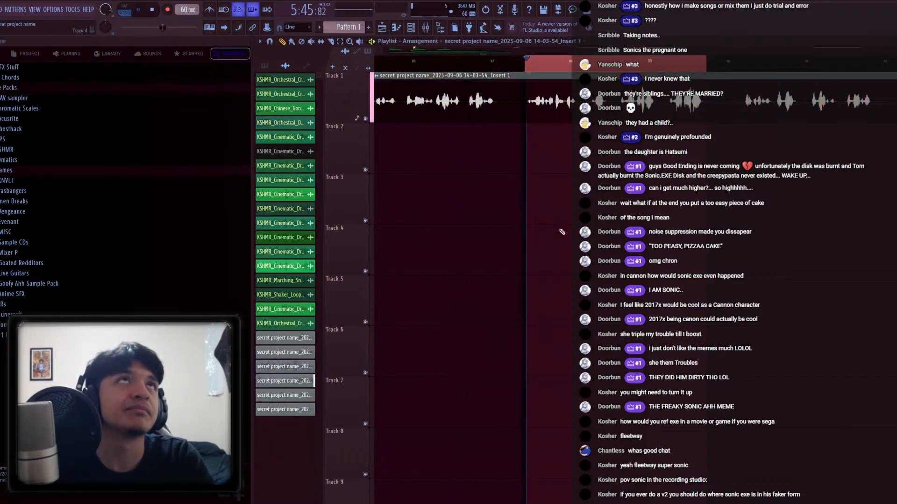
click(536, 71)
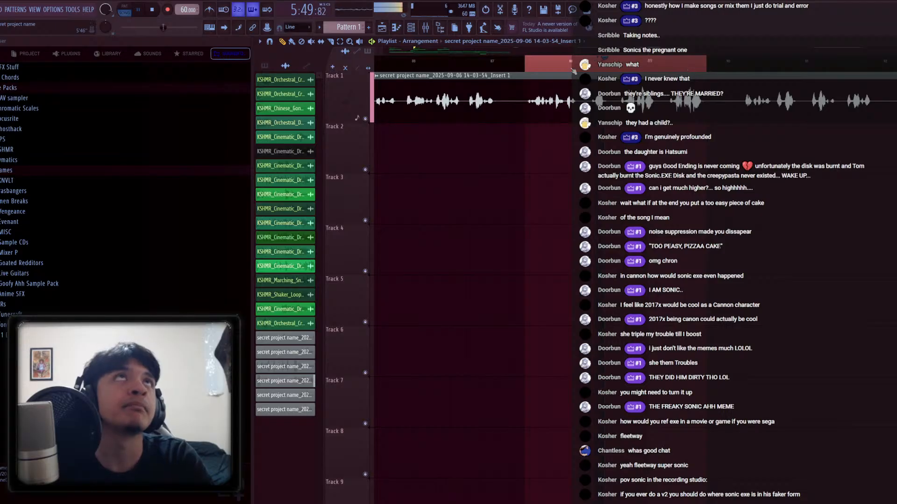
right_click(620, 69)
key(Tab)
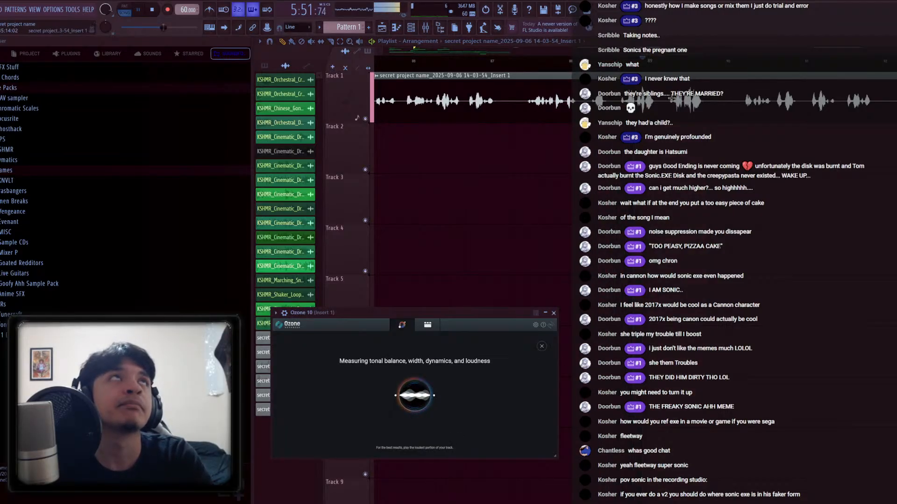
scroll(705, 68, down, 3)
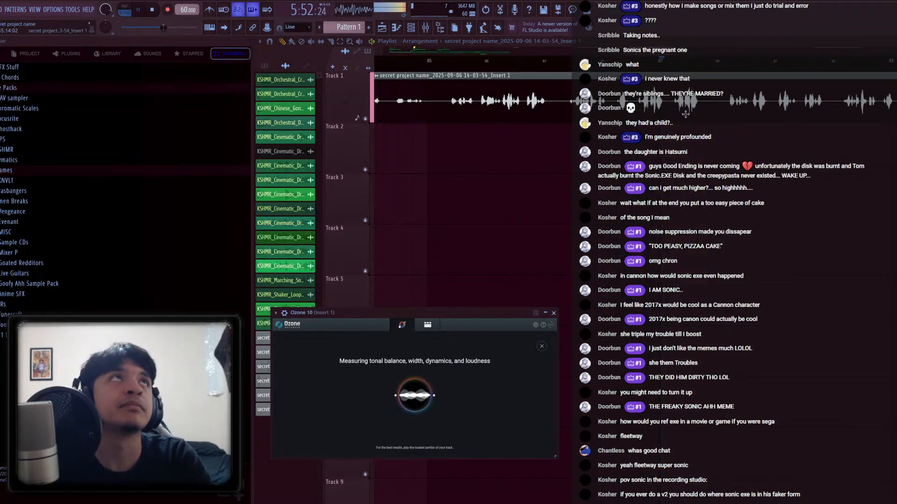
click(710, 68)
key(Tab)
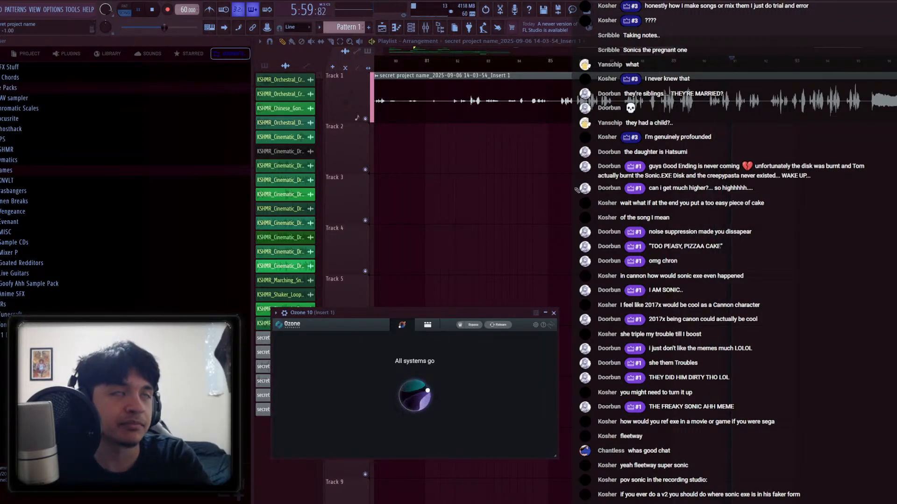
click(428, 192)
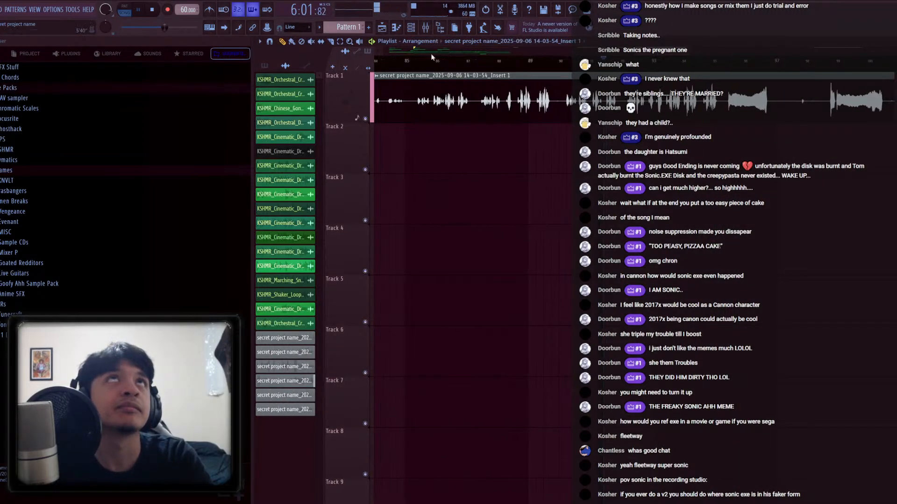
Move Ozone 10 down one slot and insert Fruity Limiter before it, adjusting its noise gate threshold and attack
click(425, 28)
drag(859, 112, 859, 113)
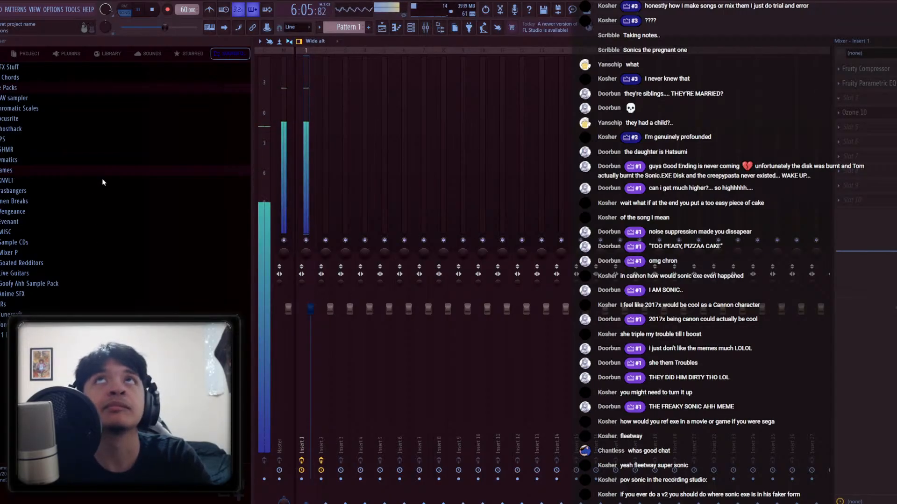
click(103, 164)
drag(534, 192, 517, 198)
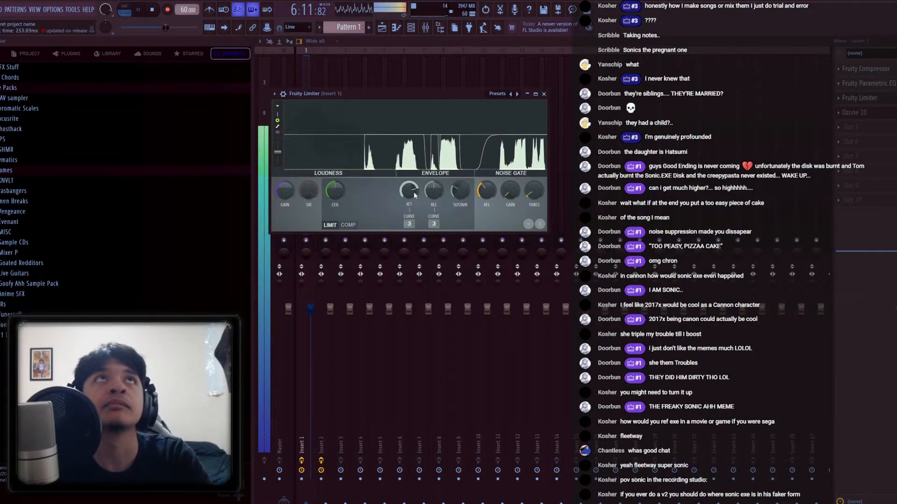
drag(413, 189, 413, 193)
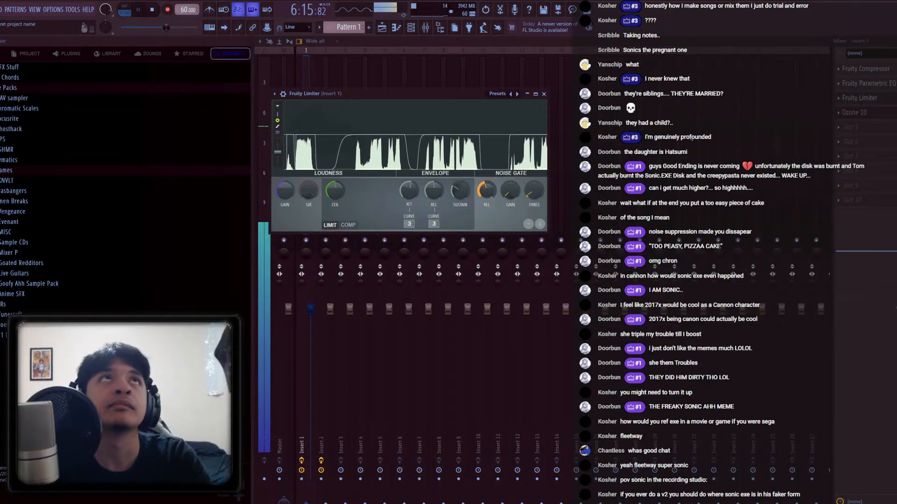
key(Escape)
In Ozone 10's assistant view, set the Maximizer to -6.54 and raise the Tone Match EQ and Stabilizer amounts to 100%
key(F5)
key(F5)
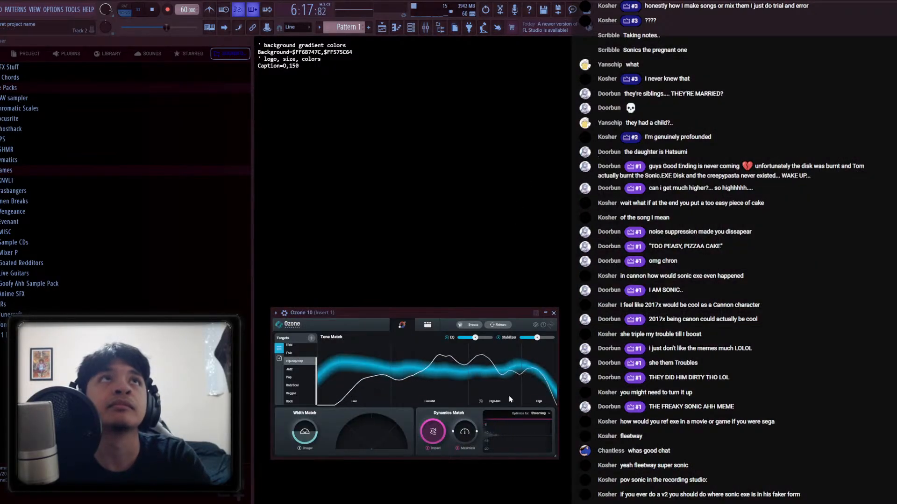
drag(464, 441, 466, 451)
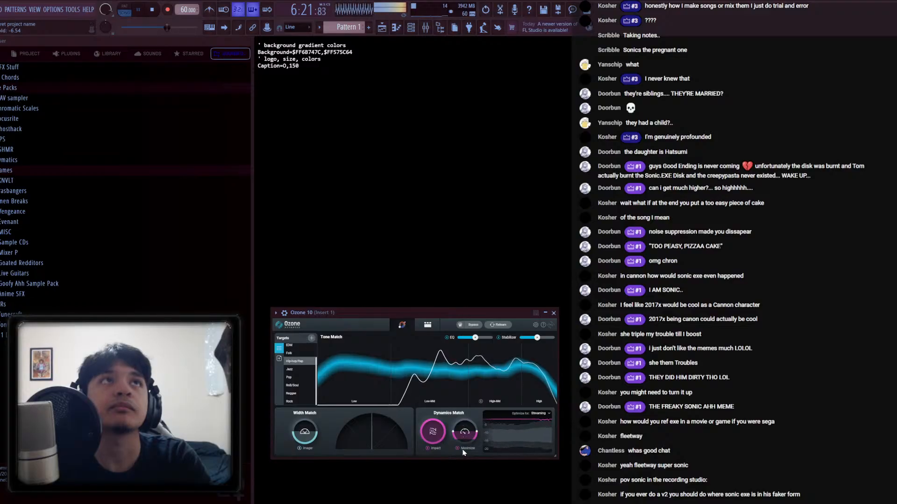
drag(475, 338, 492, 337)
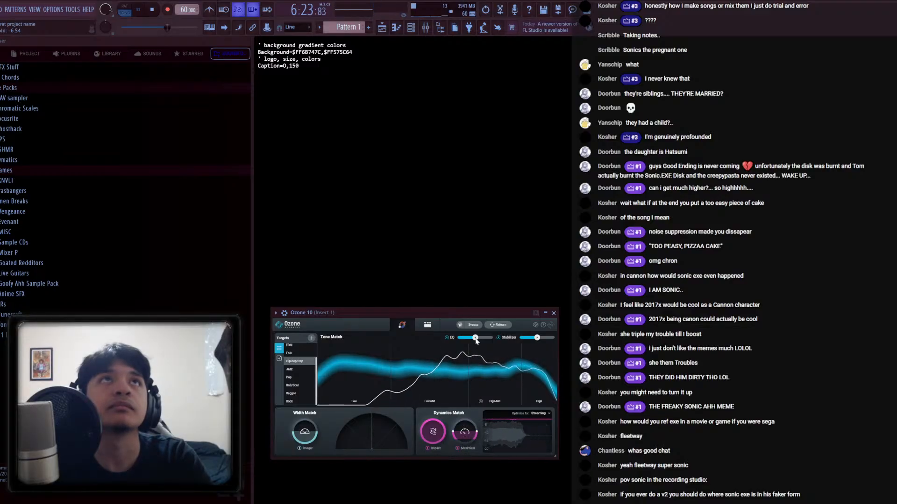
click(553, 313)
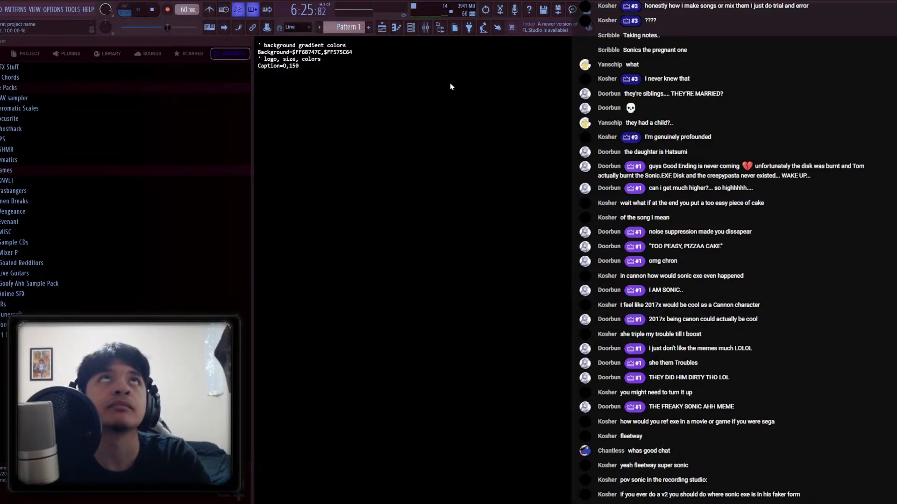
Replay the vocals from an earlier point, adjust Fruity Limiter's gain on Insert 1 and check Ozone 10's match settings
click(381, 29)
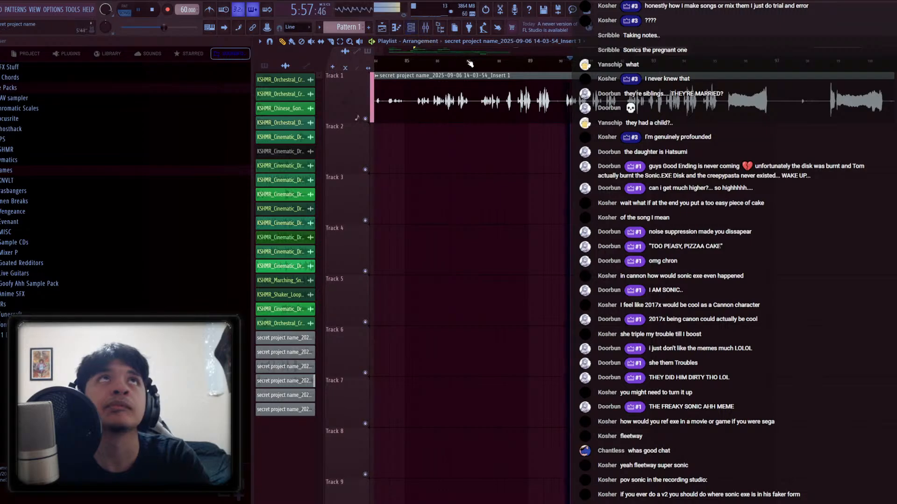
click(425, 27)
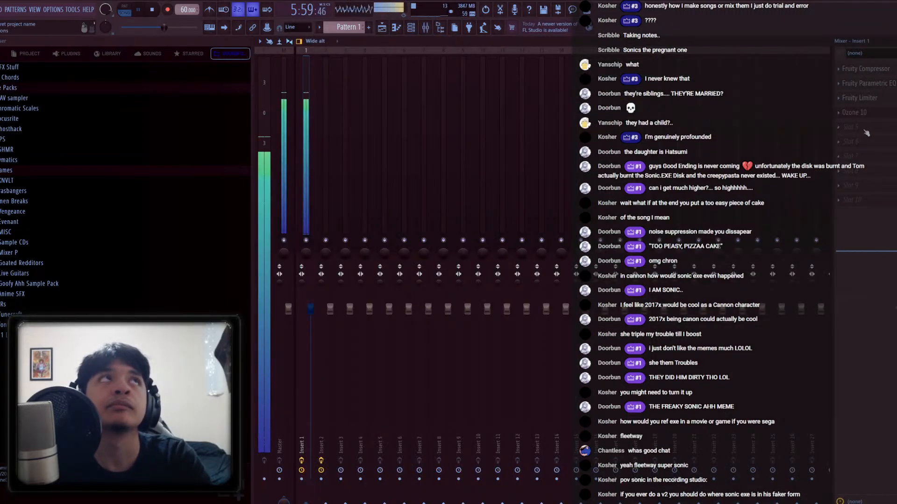
click(863, 97)
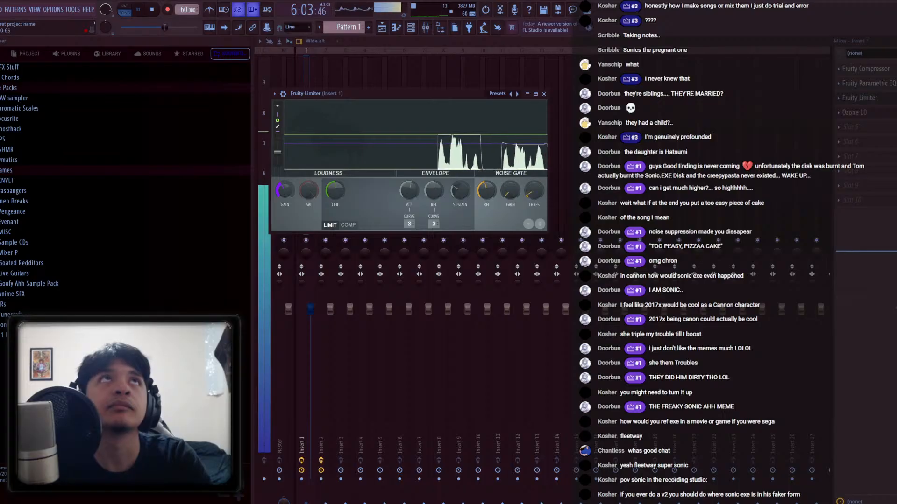
click(863, 98)
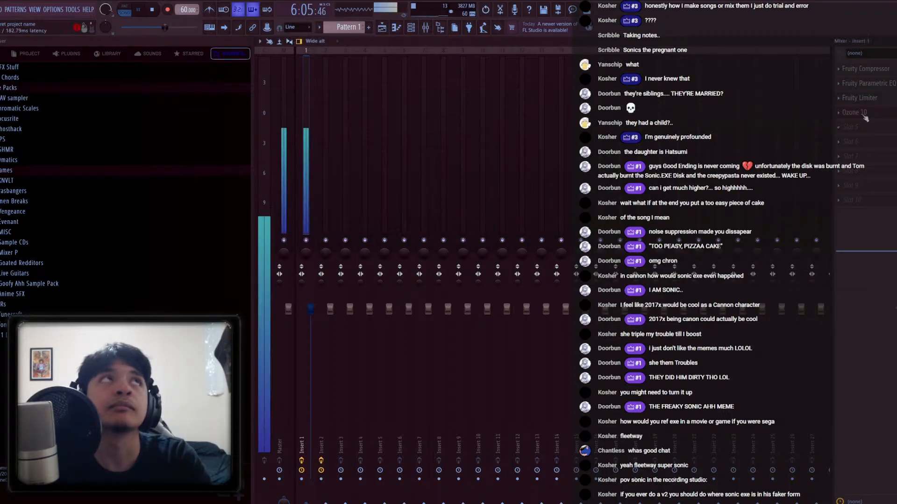
click(854, 113)
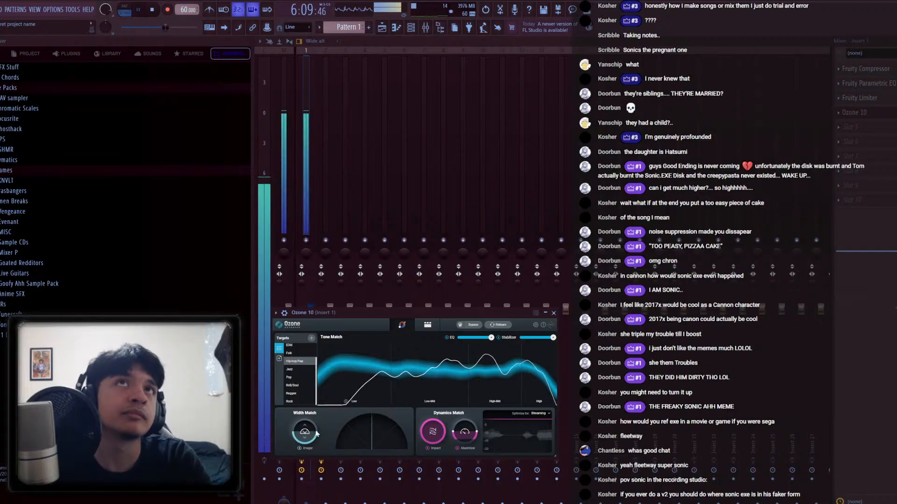
click(554, 312)
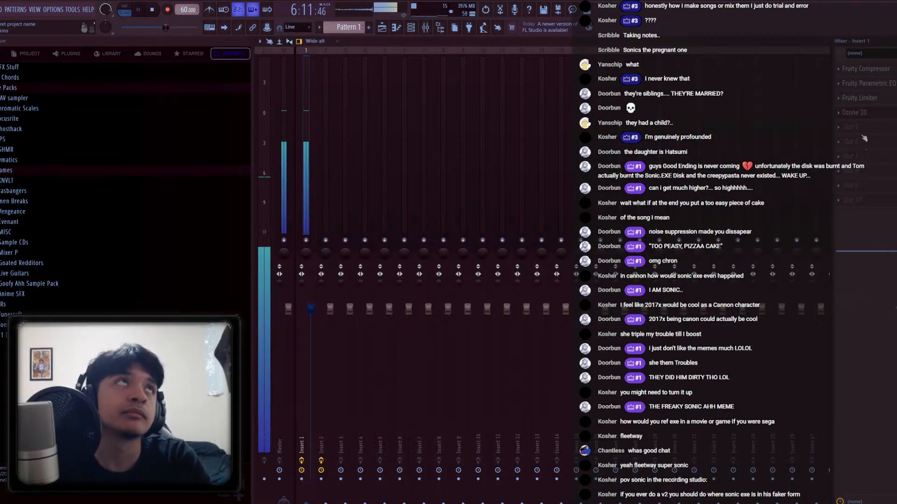
Add a second Fruity Parametric EQ 2 after Ozone 10, cutting the bass with band 2, boosting bands 3 to 6 and slightly lowering band 7
click(860, 127)
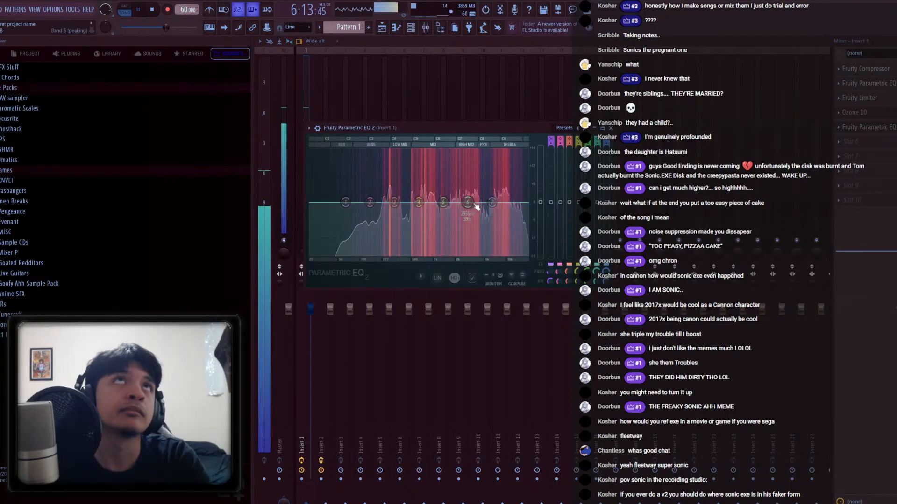
drag(464, 202, 436, 193)
key(space)
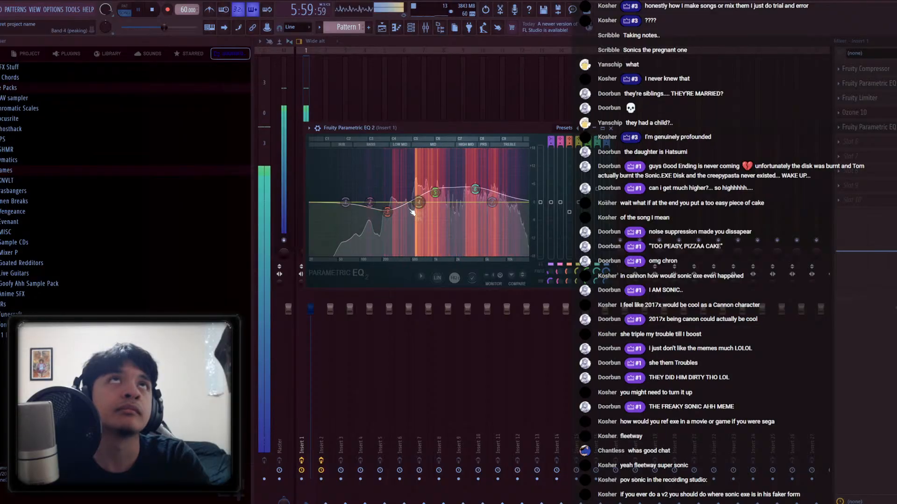
drag(395, 202, 441, 196)
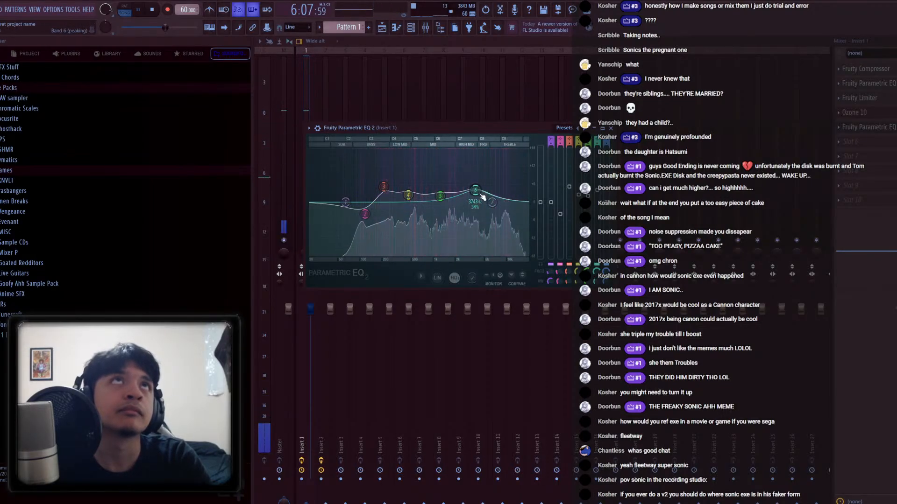
drag(492, 202, 514, 206)
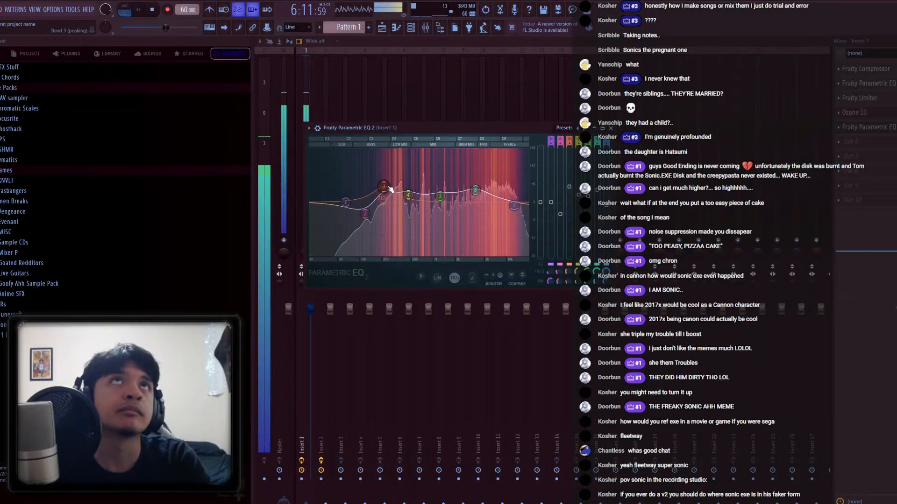
Try a much higher band 3 boost in the last Fruity Parametric EQ 2, undo it, and deepen the band 2 cut
drag(384, 187, 374, 152)
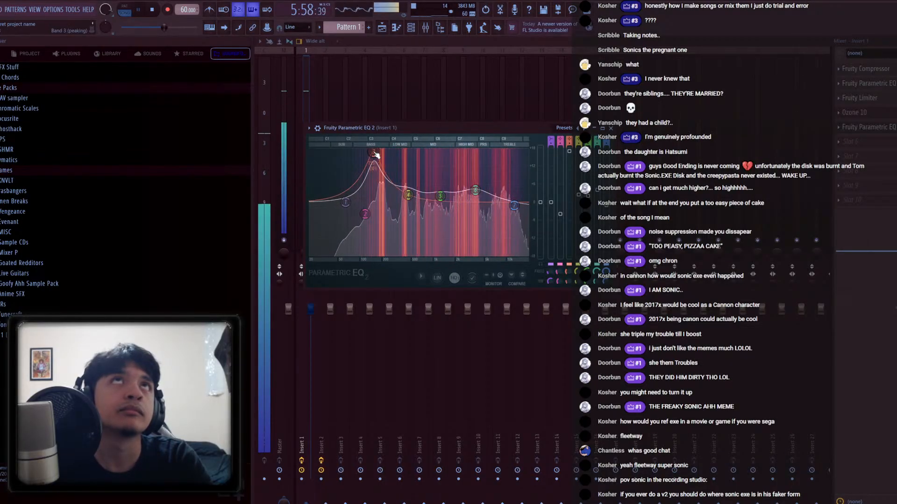
key(ctrl+z)
drag(365, 214, 371, 224)
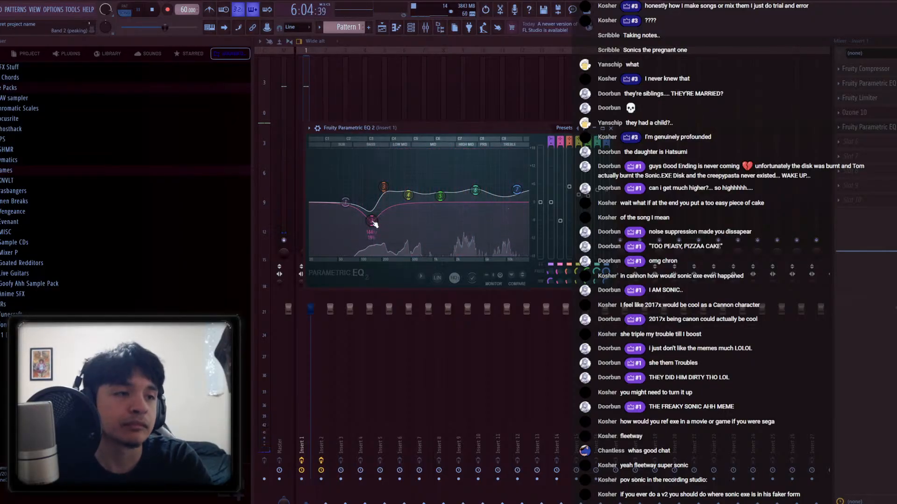
key(Escape)
key(space)
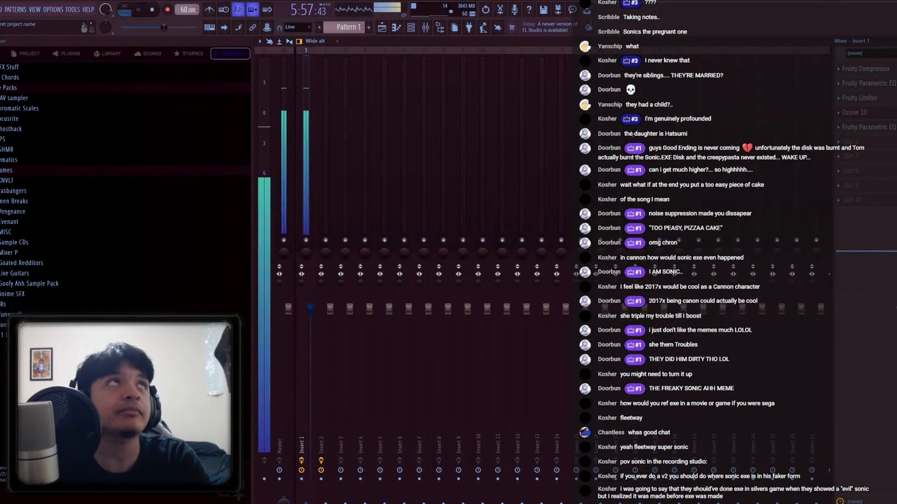
Compare the effect chains on Insert 2 and Insert 1, and inspect Ozone 10's detailed module view and assistant view
click(321, 213)
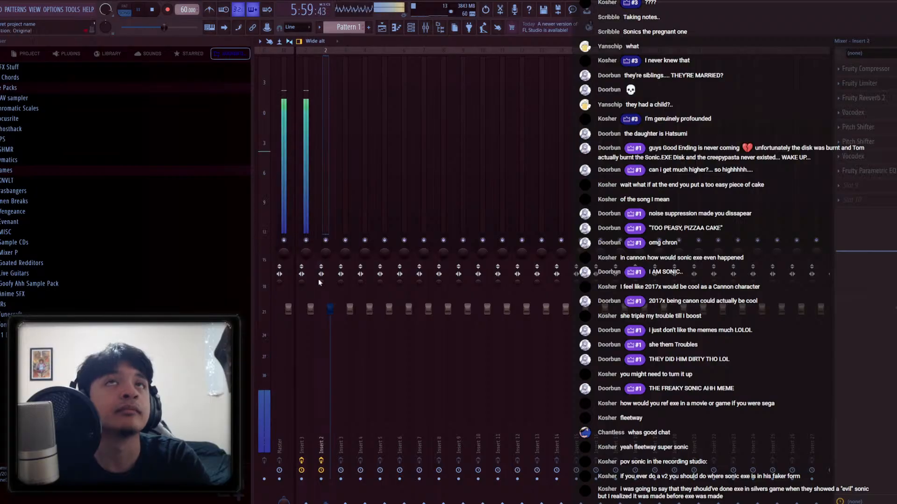
click(306, 182)
key(space)
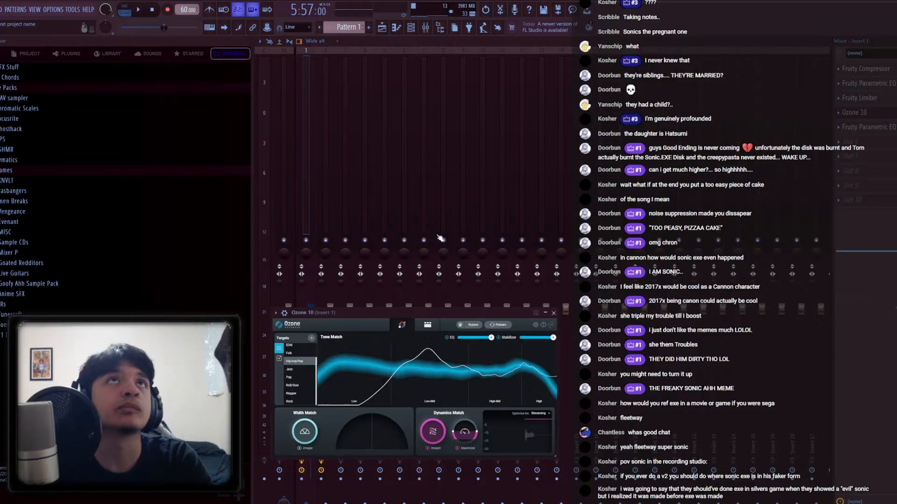
click(429, 327)
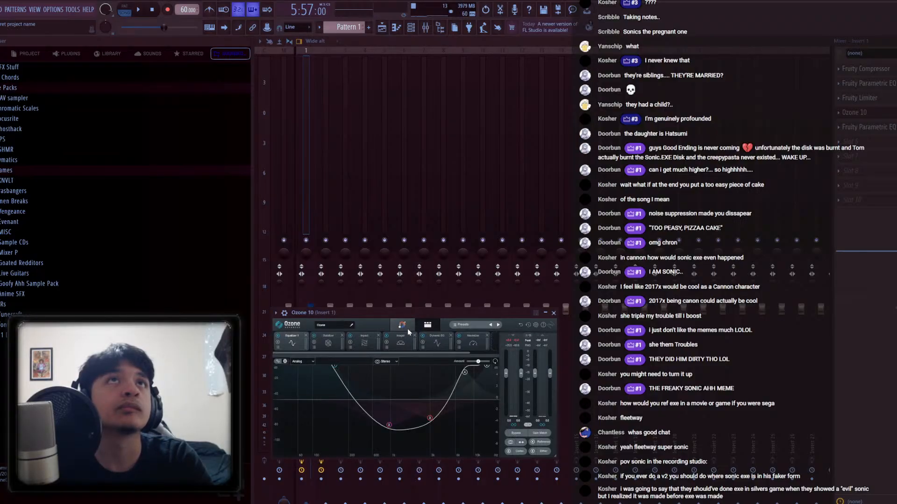
click(404, 326)
click(553, 312)
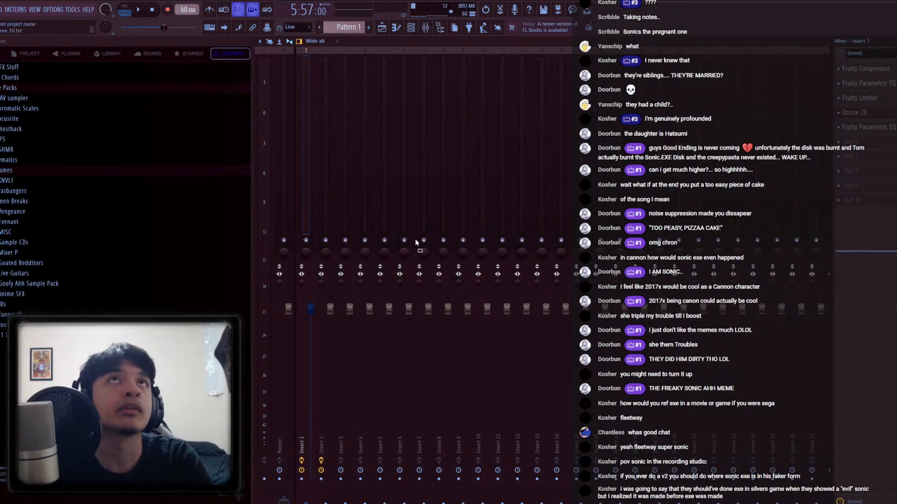
Turn Insert 3 into a green Voicebus track in the first position, loaded with Ozone 10 and the final Fruity Parametric EQ 2
click(348, 253)
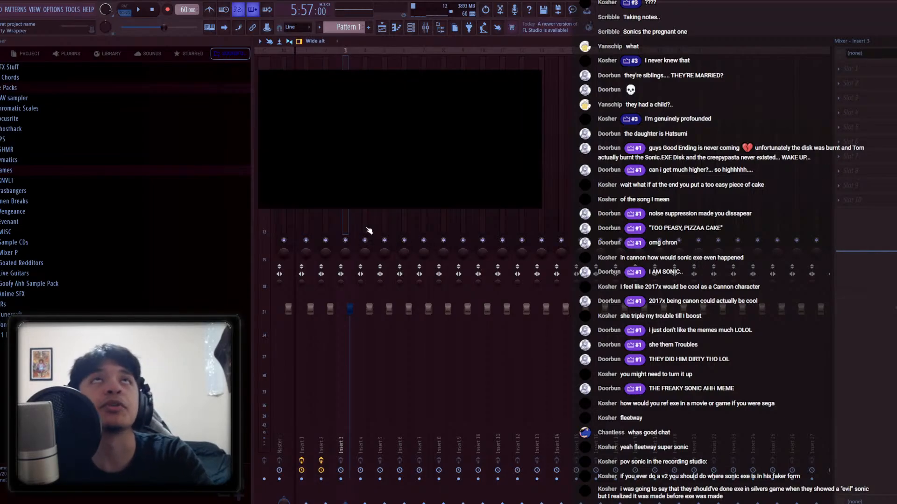
click(367, 228)
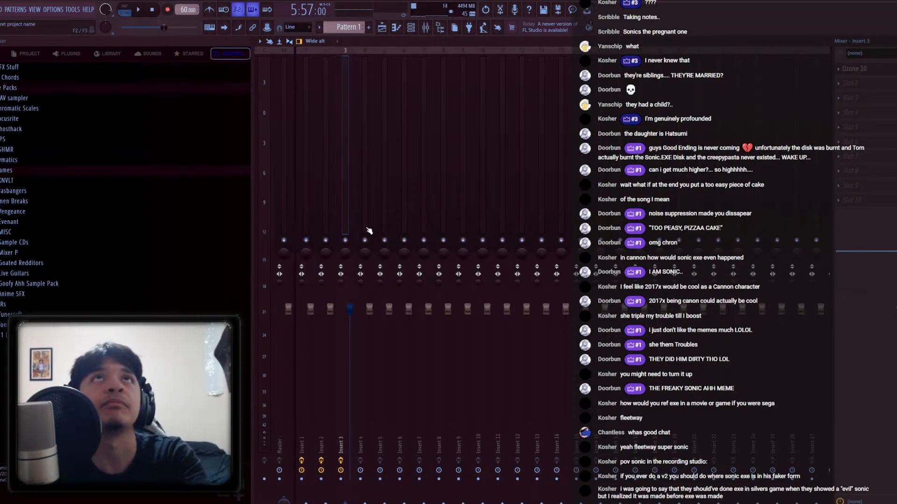
key(Left)
key(Left)
key(Right)
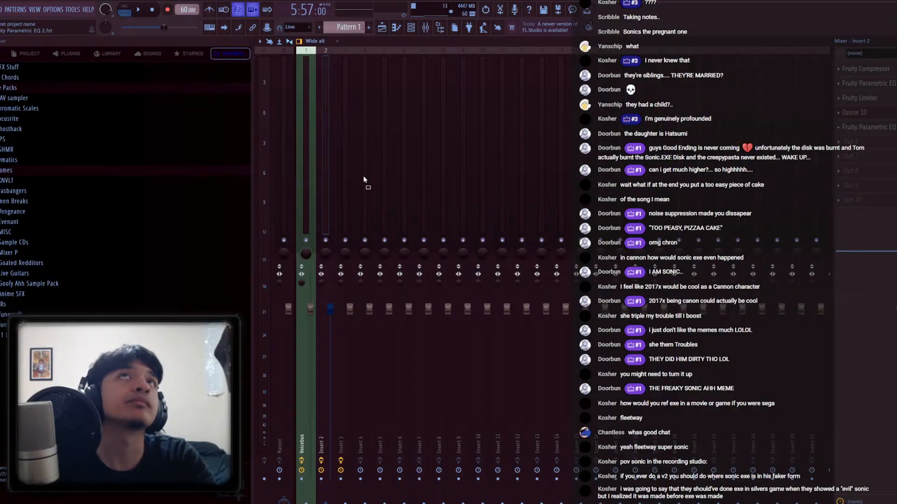
click(305, 184)
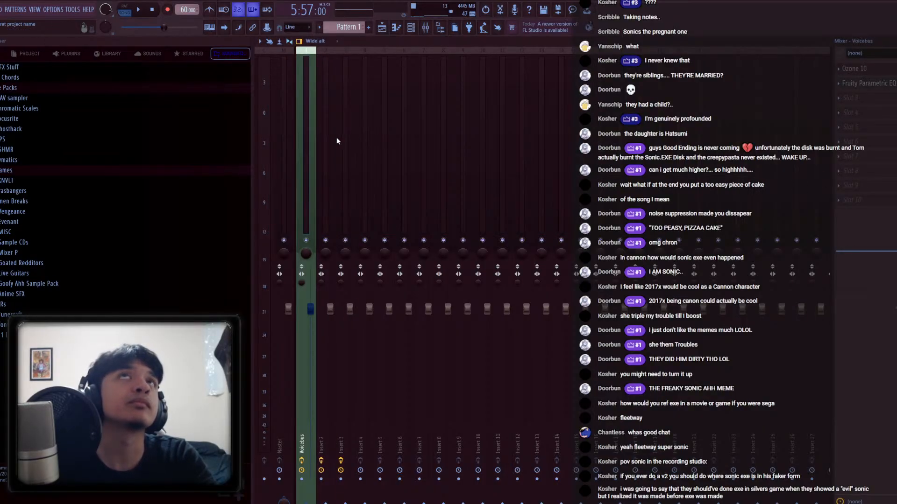
Remove Ozone 10 from Insert 2's chain and route Inserts 2 and 3 to the Voicebus, checking the signal in playback
click(324, 142)
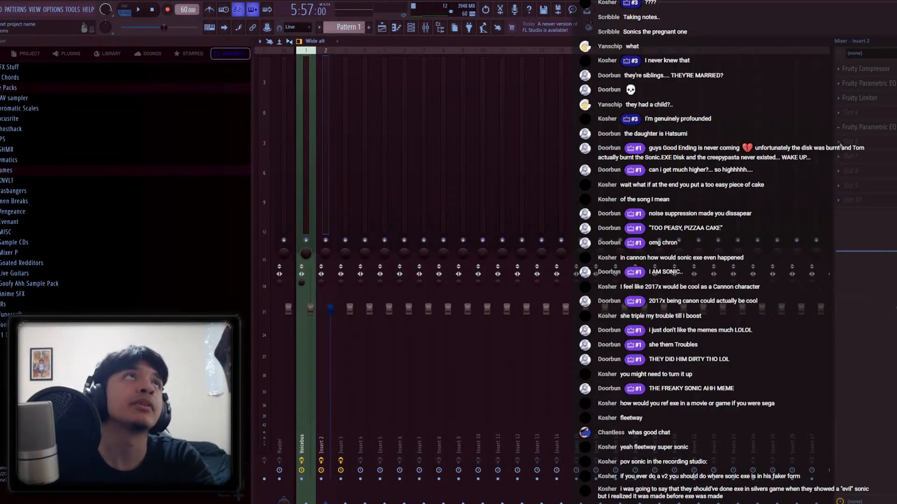
click(339, 192)
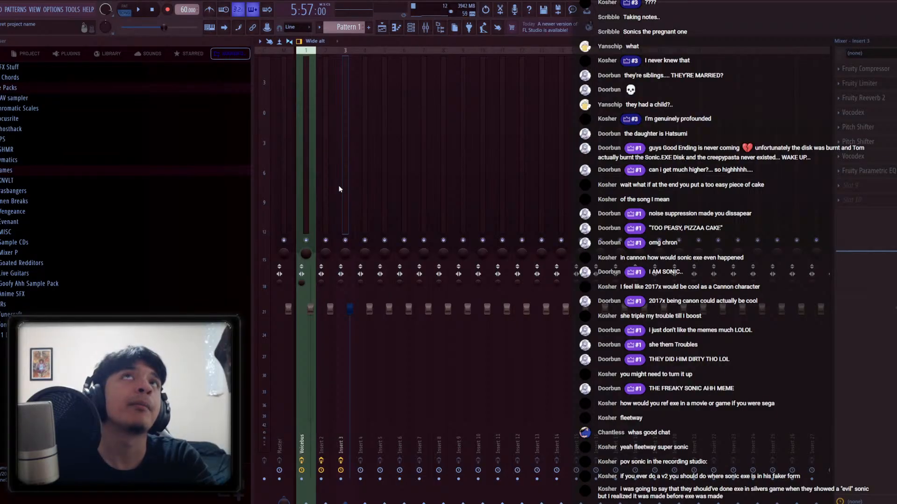
key(space)
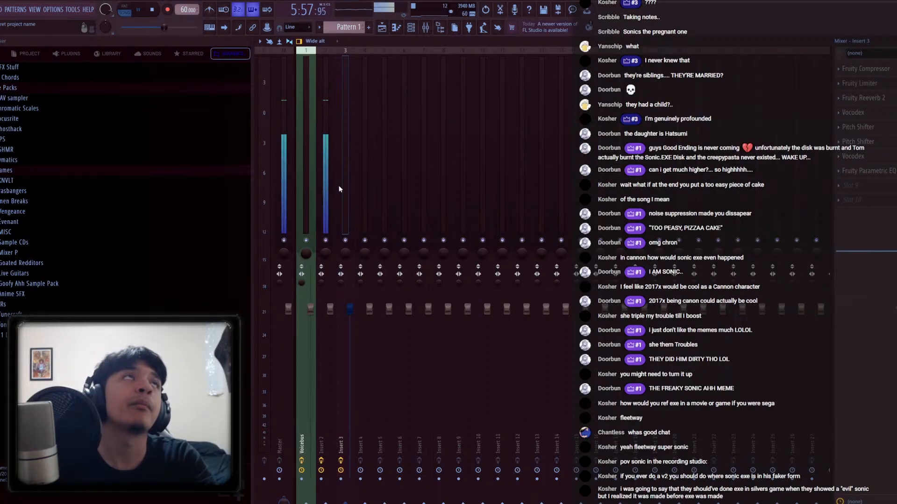
ctrl+click(328, 196)
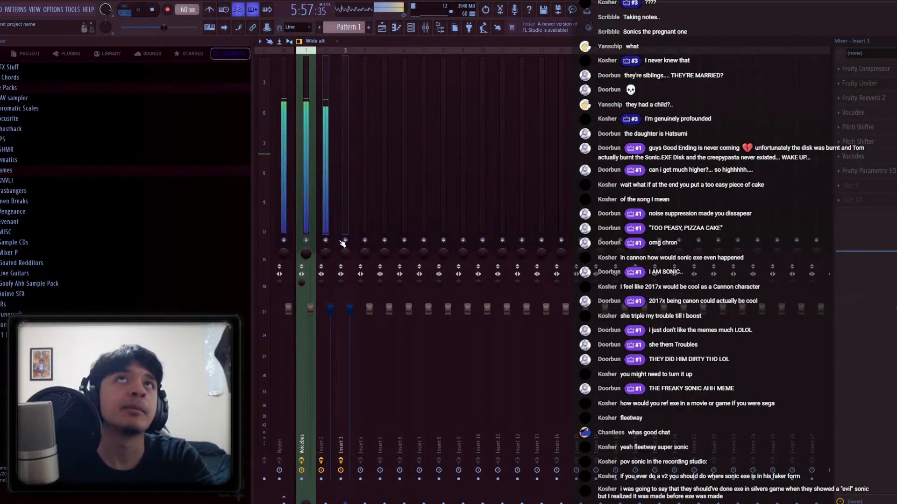
Open the Playlist and replay the Track 1 vocal clip from several points to hear it through the Voicebus
key(F5)
key(space)
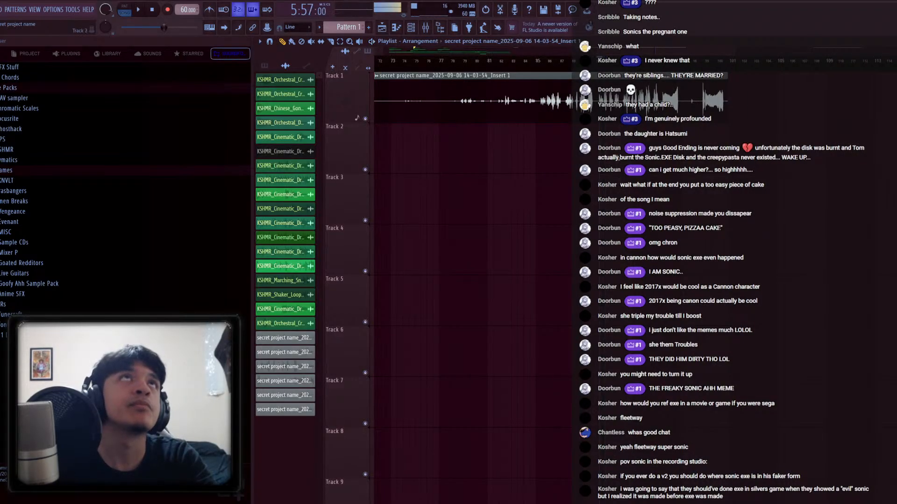
scroll(417, 202, down, 5)
scroll(508, 70, up, 10)
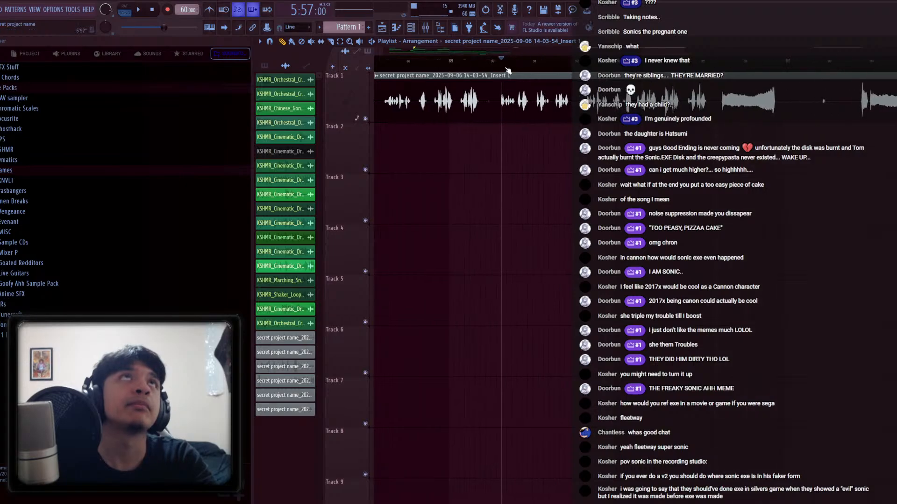
click(421, 68)
key(space)
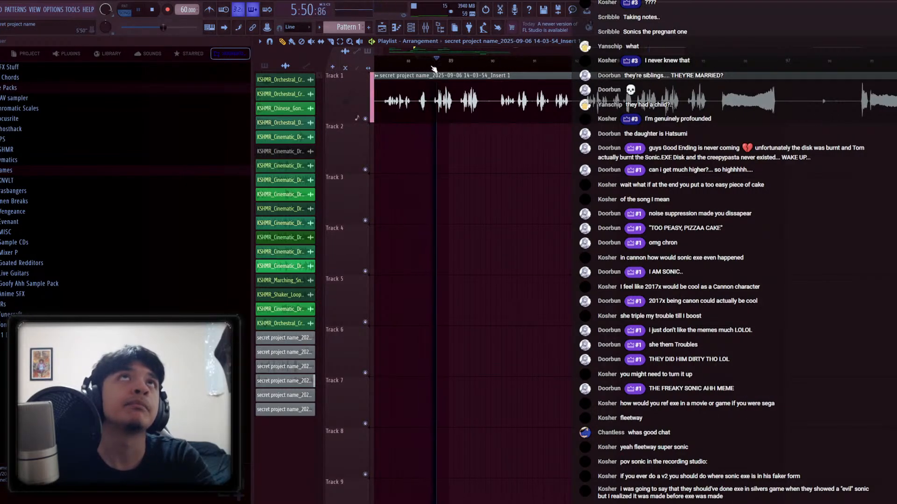
click(556, 69)
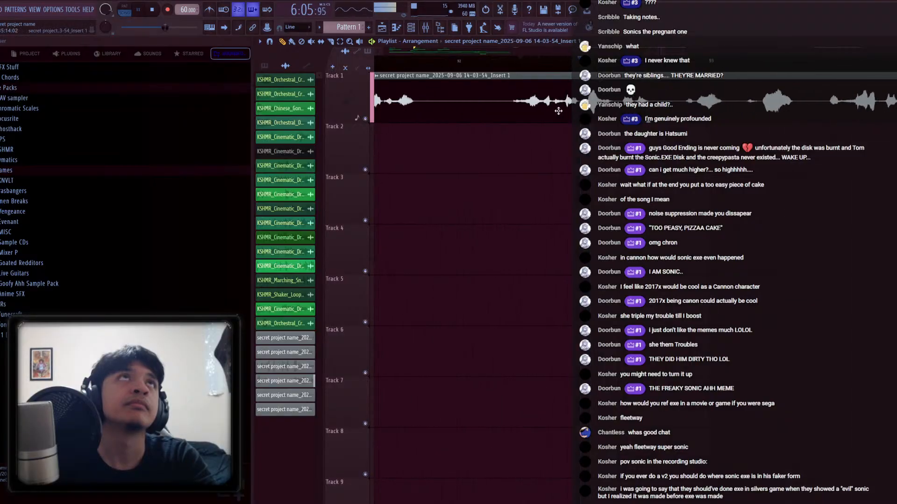
scroll(517, 117, down, 2)
key(space)
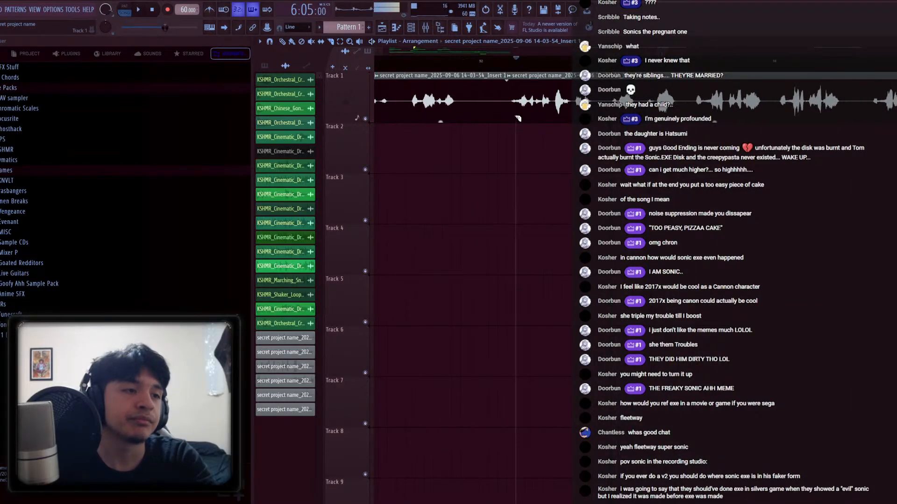
Audition earlier passages of the Track 1 vocal clip and locate its opening section
scroll(597, 125, down, 5)
scroll(532, 102, up, 6)
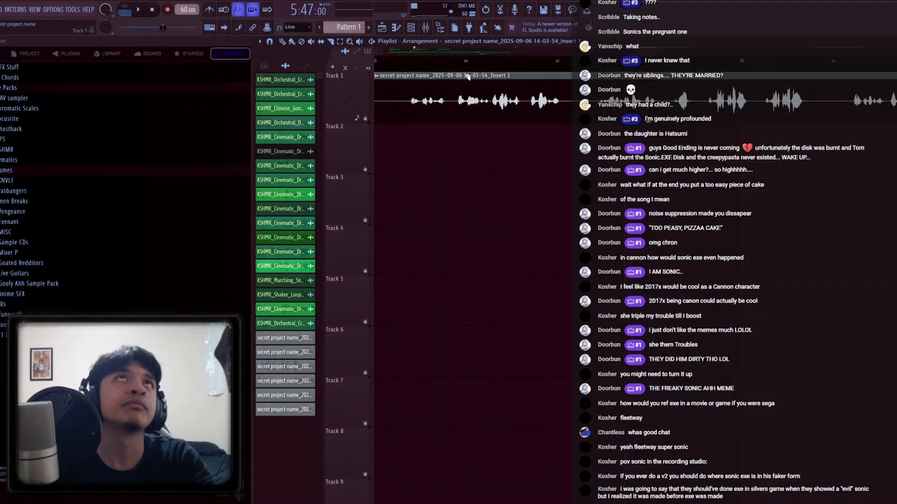
key(space)
scroll(532, 96, down, 3)
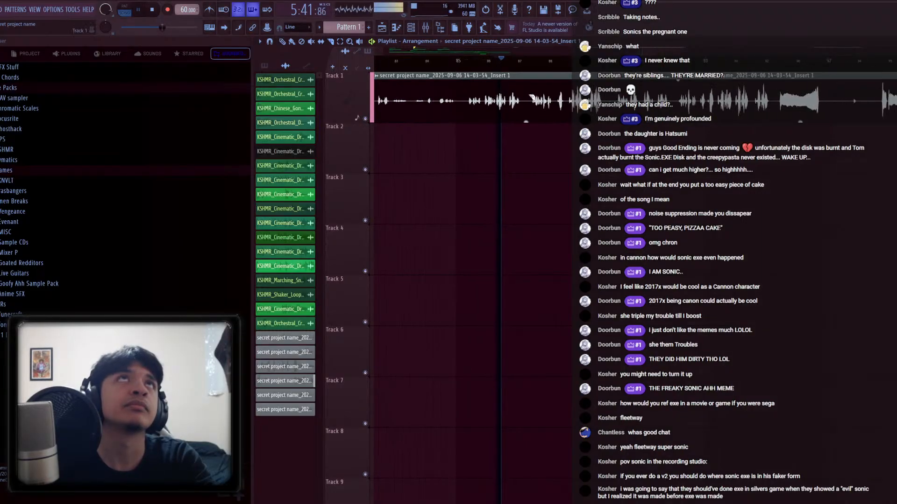
scroll(531, 97, down, 3)
drag(883, 86, 546, 86)
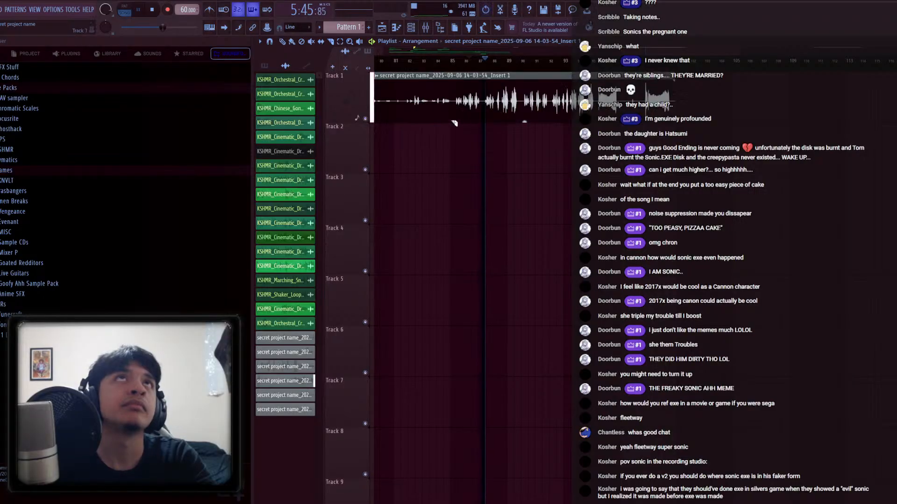
scroll(451, 126, down, 3)
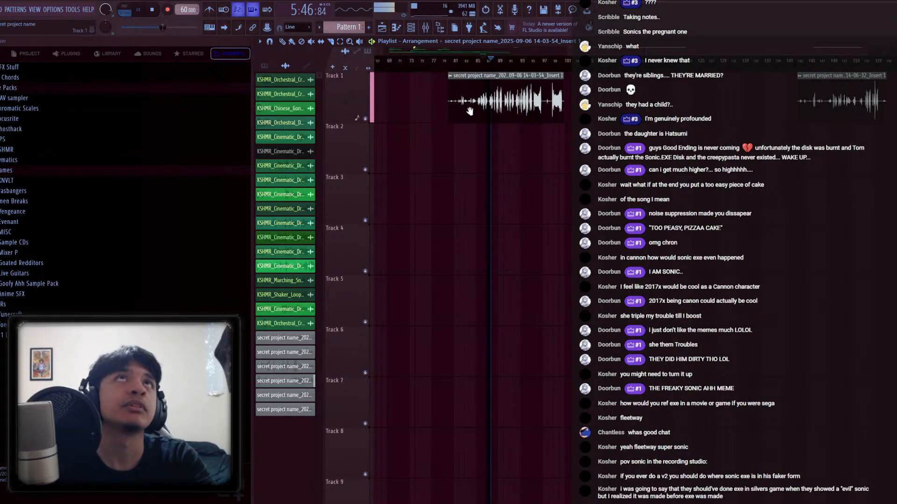
click(467, 71)
scroll(514, 101, up, 3)
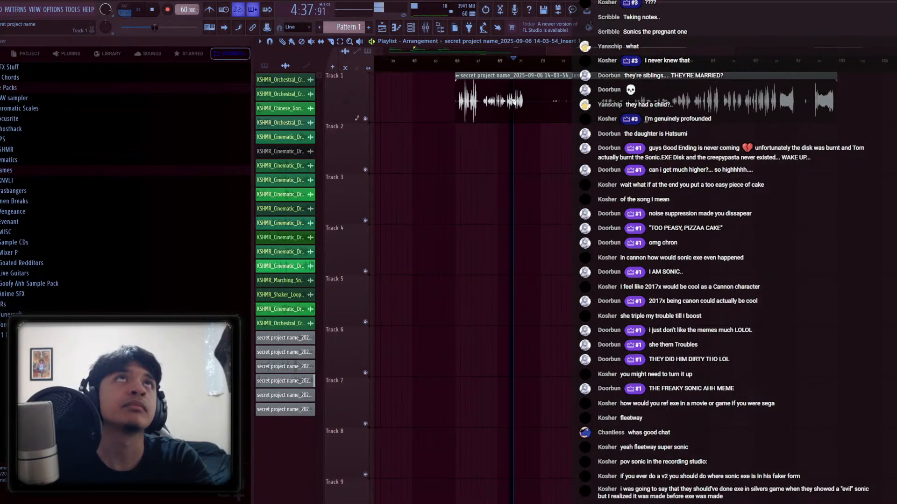
scroll(514, 102, down, 1)
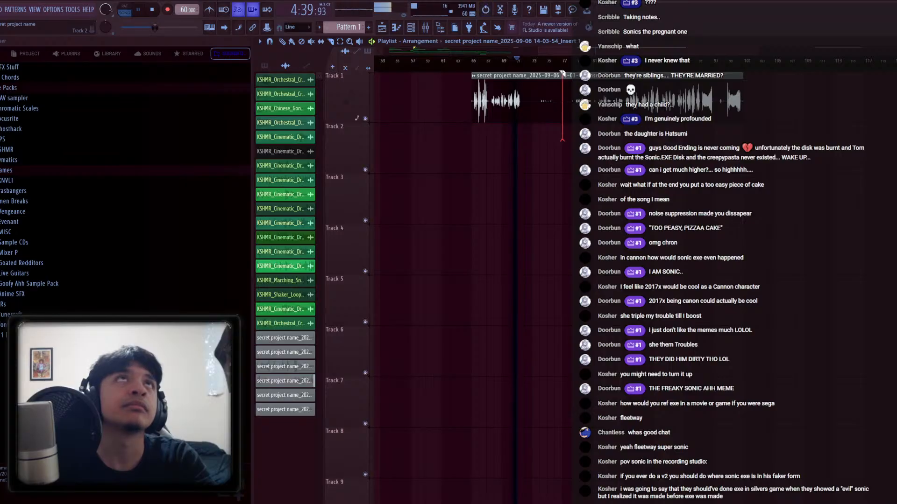
Cut away the opening section of the Track 1 vocal clip, undoing an unwanted clip deletion, and play the remaining take
key(space)
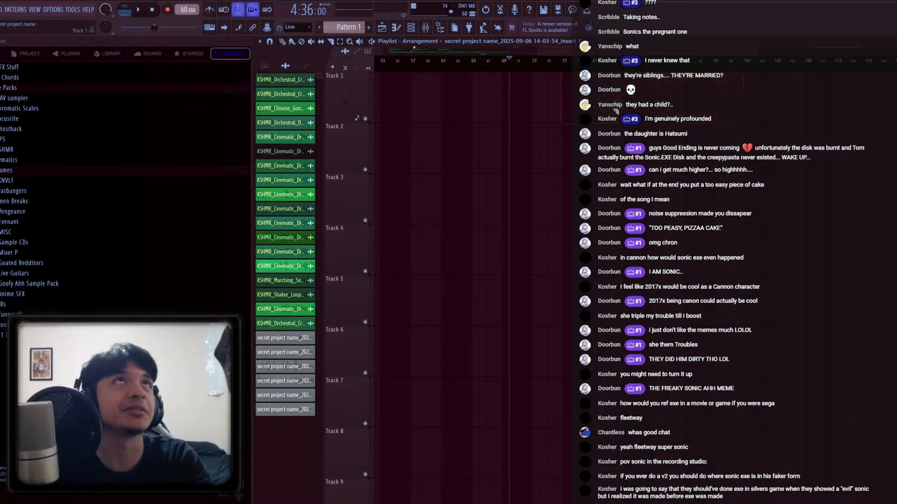
scroll(598, 119, up, 3)
right_click(562, 83)
key(ctrl+z)
drag(499, 64, 448, 65)
key(space)
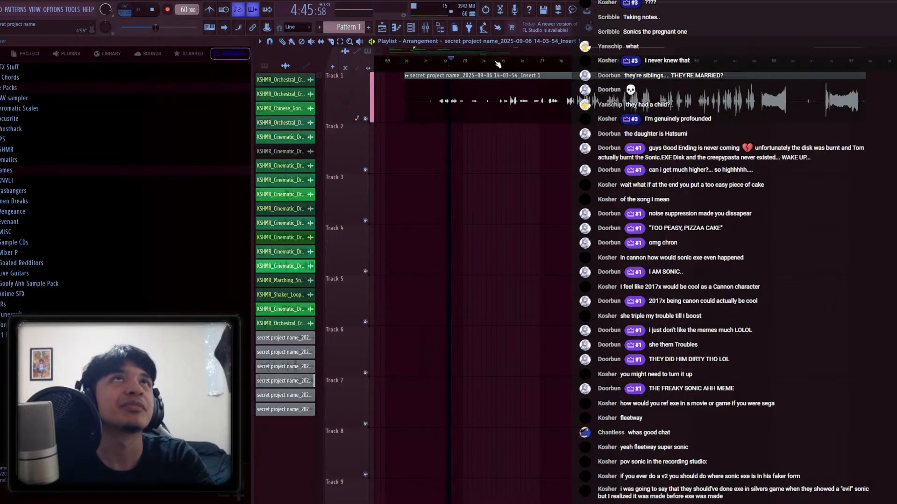
Listen to successive phrases across the middle of the trimmed Track 1 vocal clip and examine their waveform up close
click(572, 68)
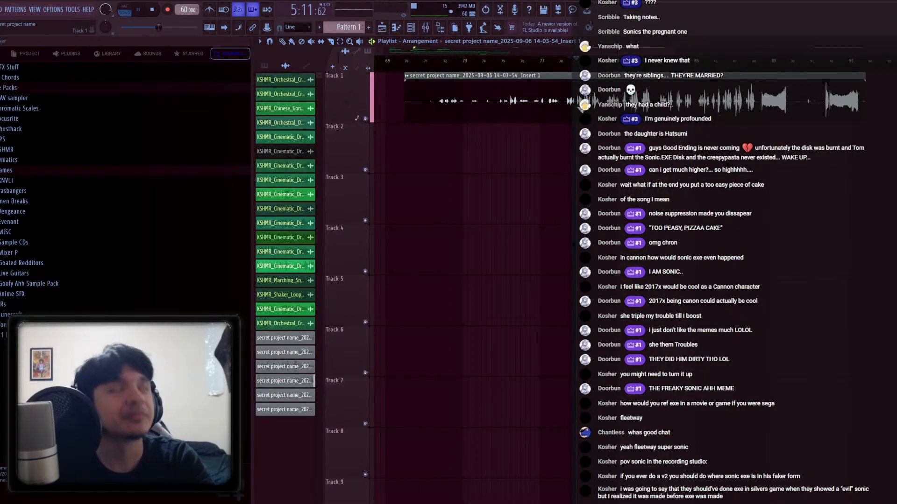
scroll(619, 69, up, 3)
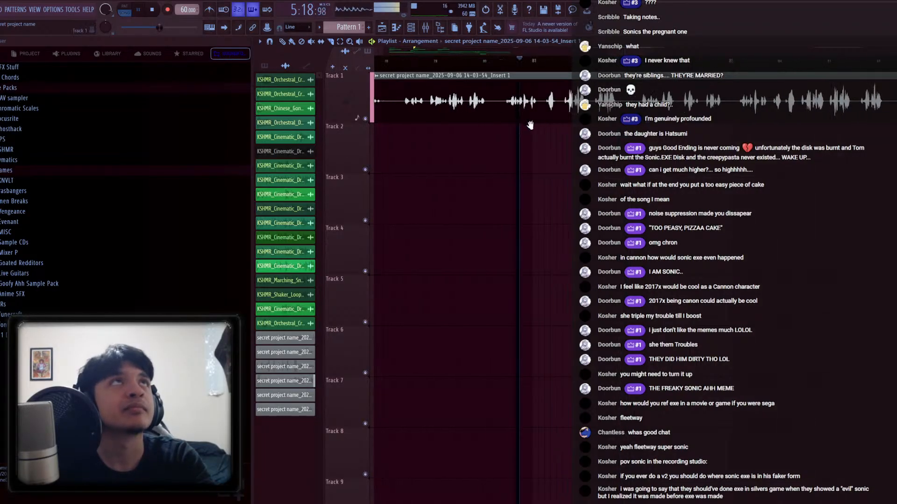
click(668, 68)
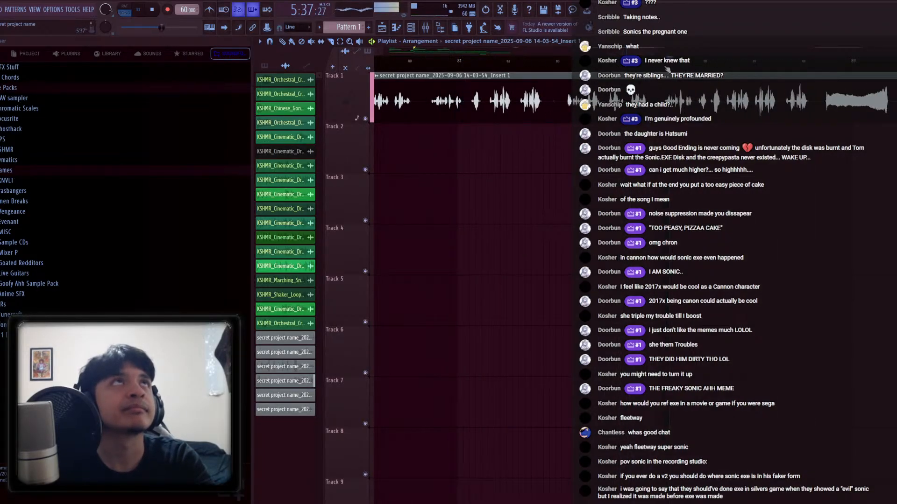
scroll(685, 68, up, 3)
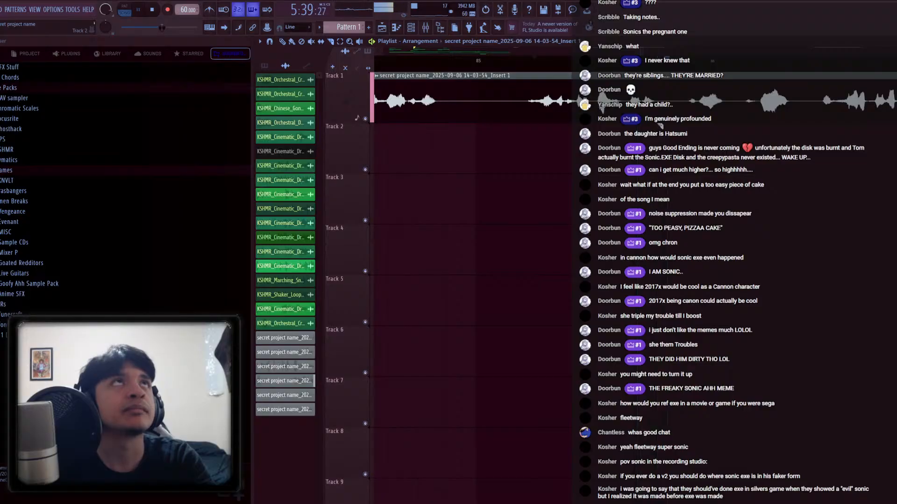
key(space)
scroll(557, 95, down, 1)
key(space)
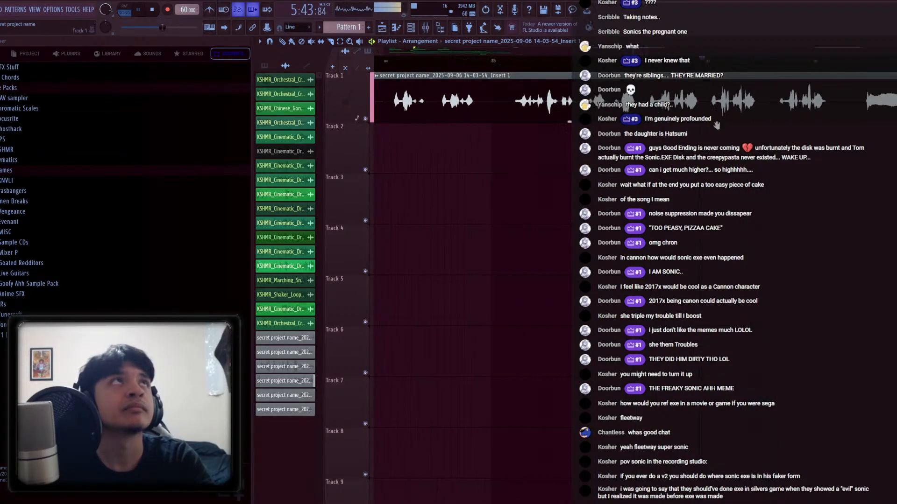
scroll(646, 122, down, 3)
scroll(646, 122, up, 3)
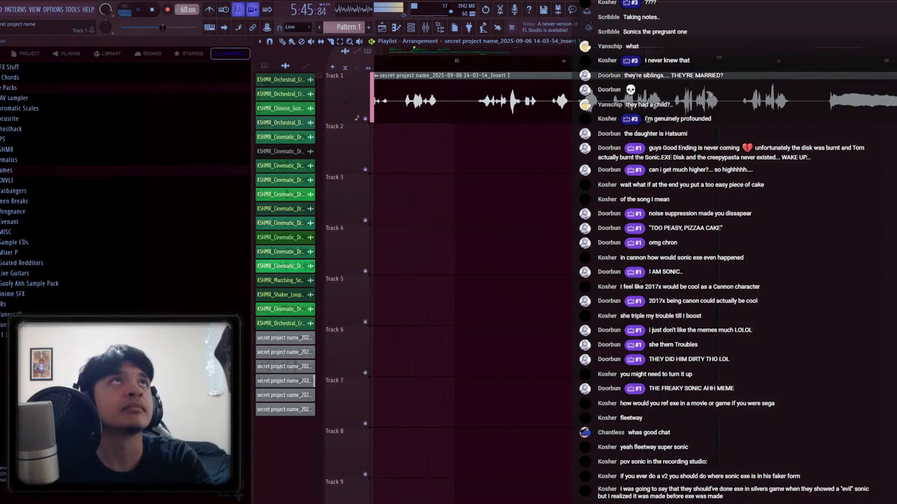
scroll(676, 121, up, 2)
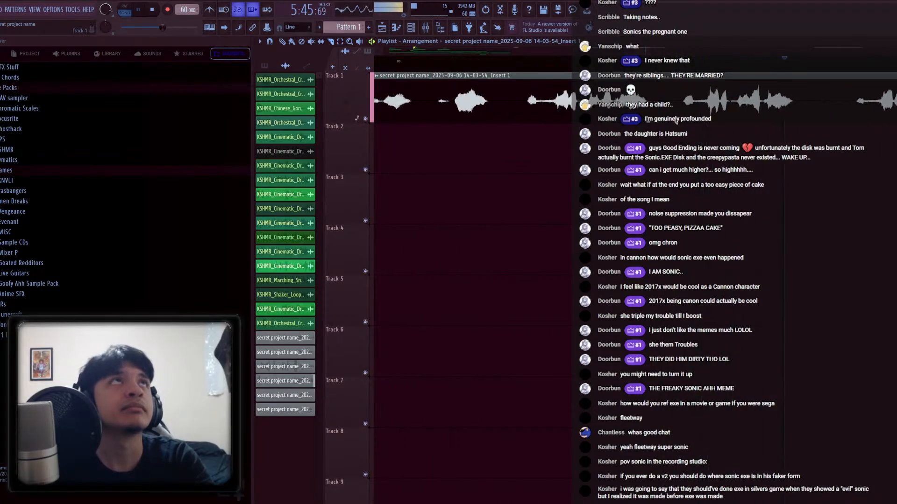
Slice away the unwanted passage before the sustained vocal note on Track 1 and move the preceding phrases up towards it
scroll(737, 118, down, 2)
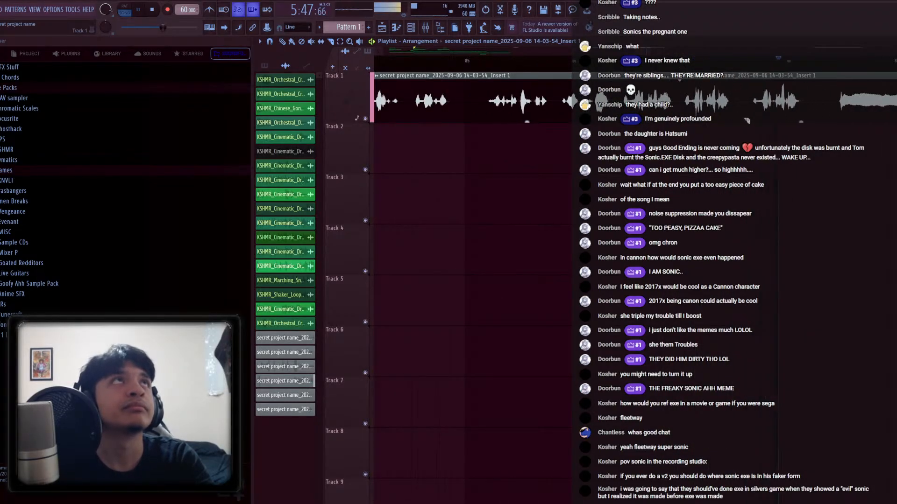
drag(735, 119, 736, 82)
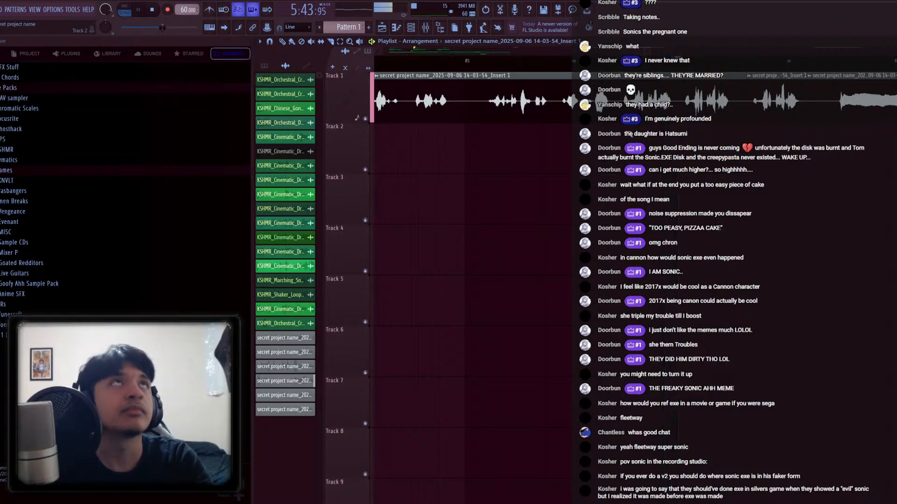
right_click(625, 84)
key(space)
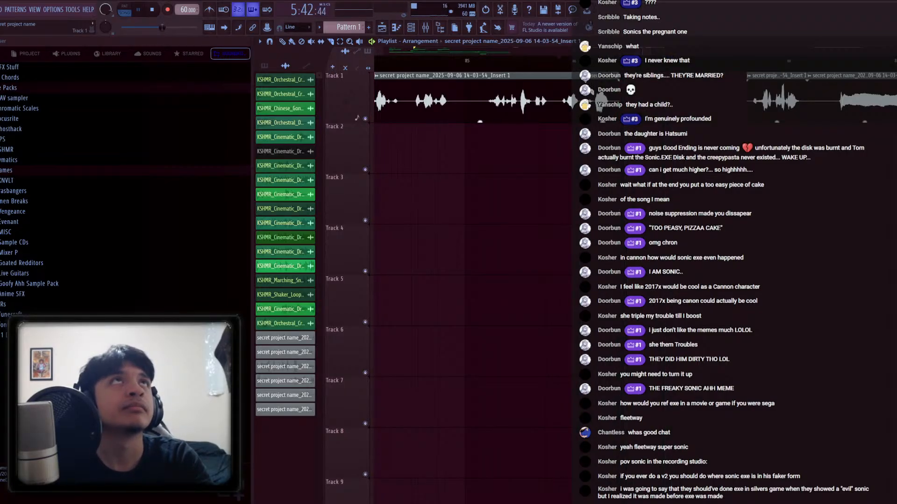
drag(605, 106, 742, 94)
key(space)
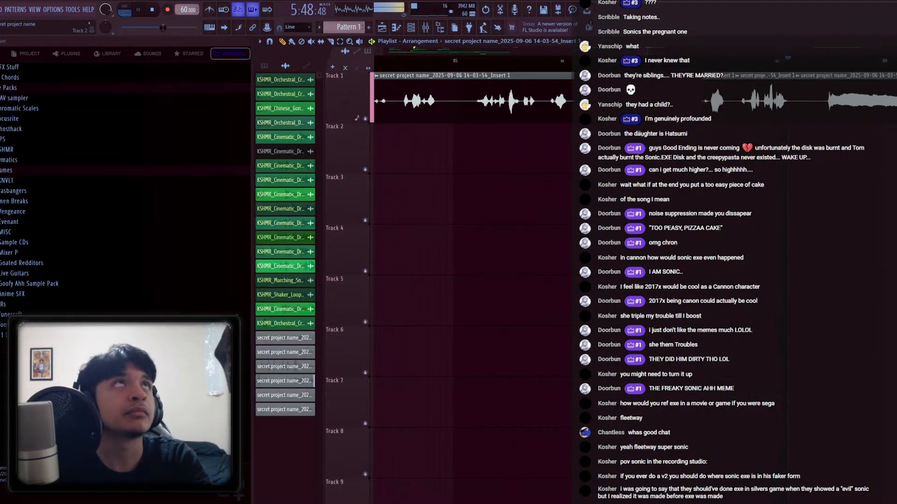
key(space)
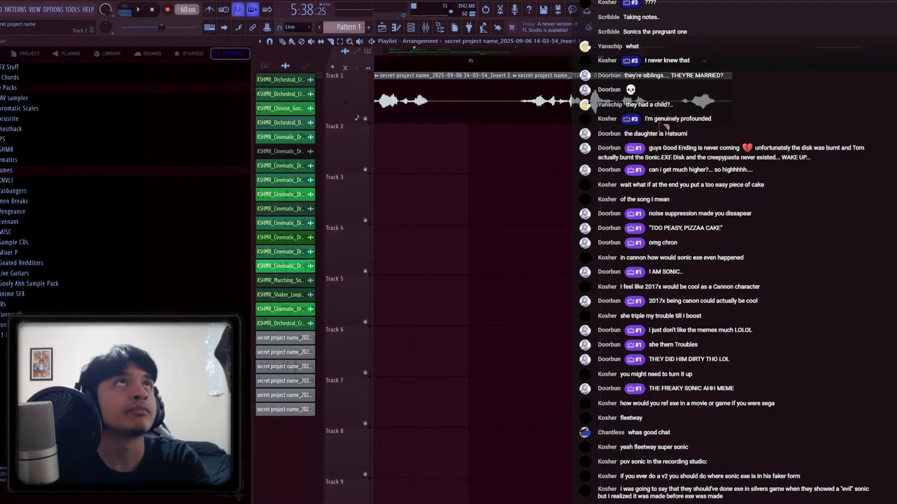
drag(644, 108, 769, 111)
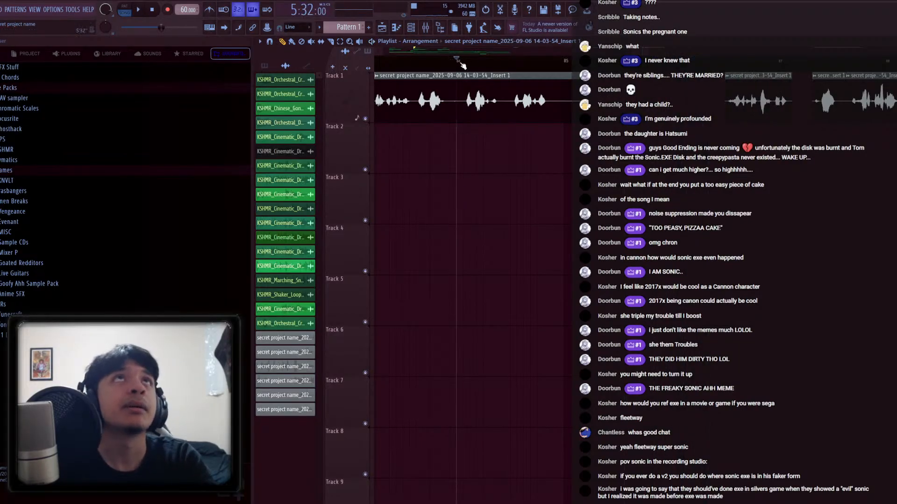
Replay the Track 1 vocal from about 5:29, slice around its phrases and clear the unwanted phrase after them
key(space)
click(564, 62)
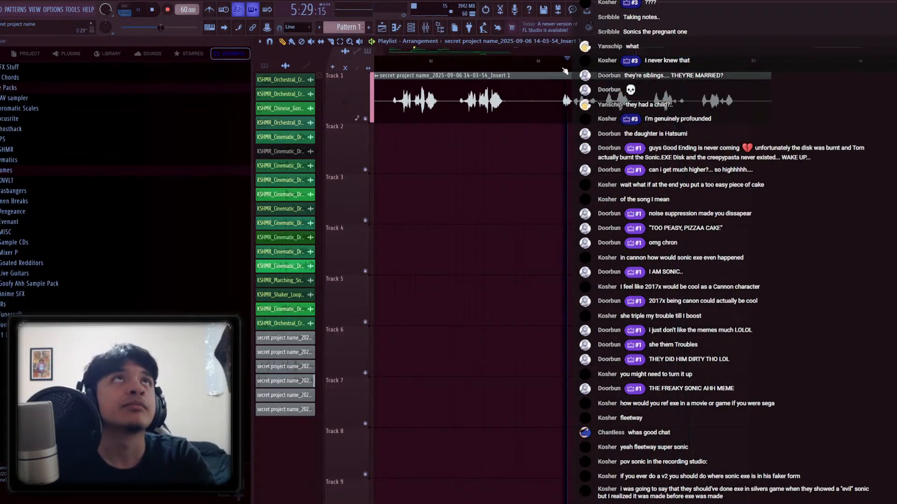
scroll(564, 96, up, 4)
key(c)
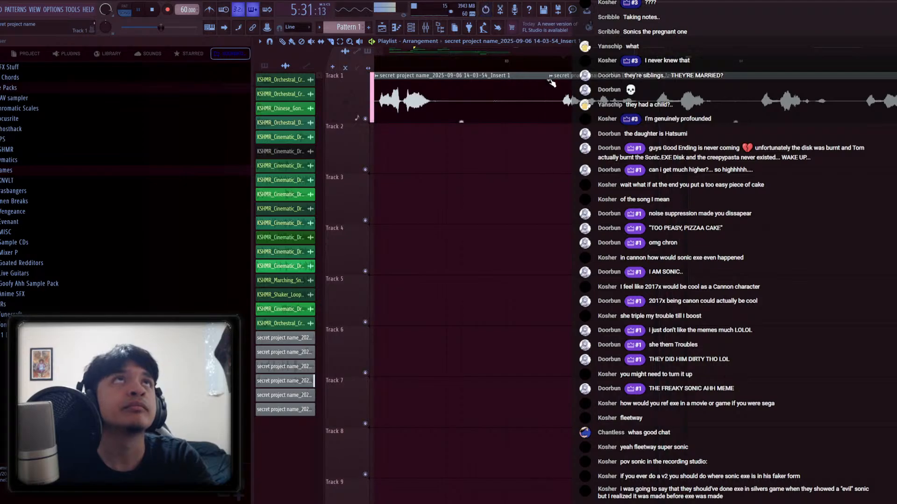
scroll(560, 107, down, 3)
scroll(603, 114, up, 3)
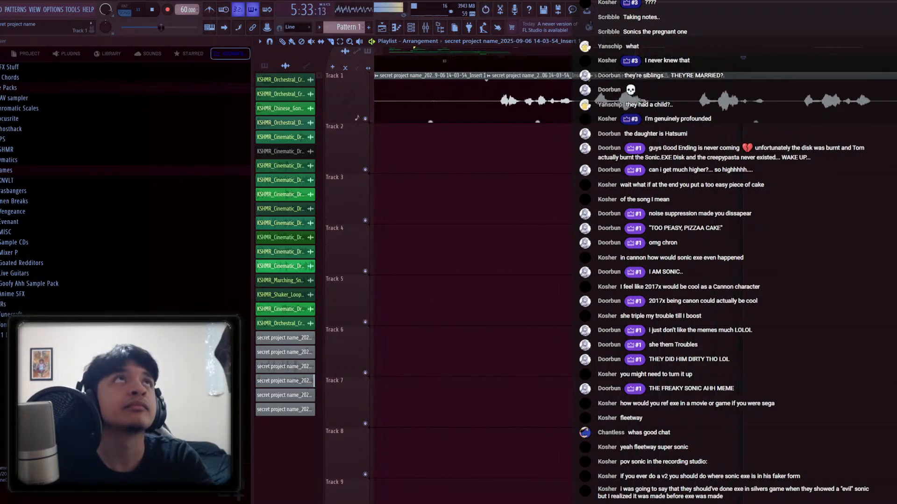
scroll(785, 133, up, 2)
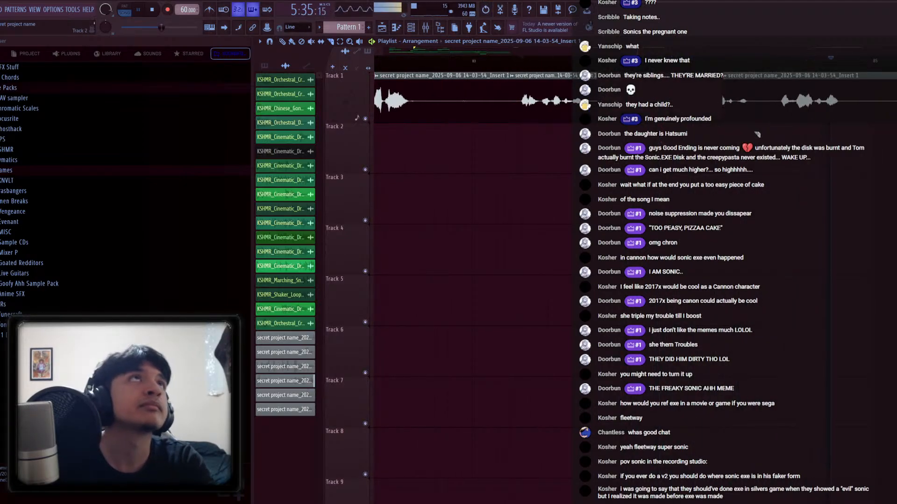
key(space)
drag(800, 102, 613, 102)
key(space)
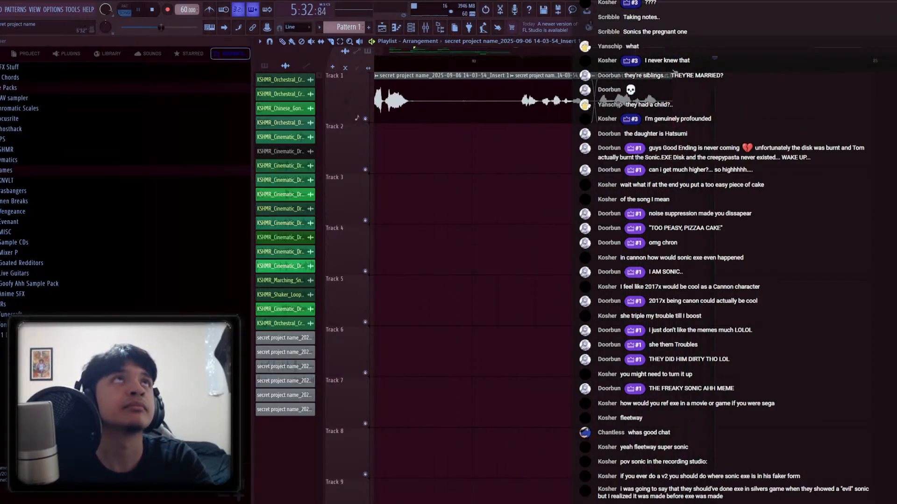
Move the two sliced short phrases on Track 1 later so they directly precede the next vocal phrase
scroll(543, 102, down, 2)
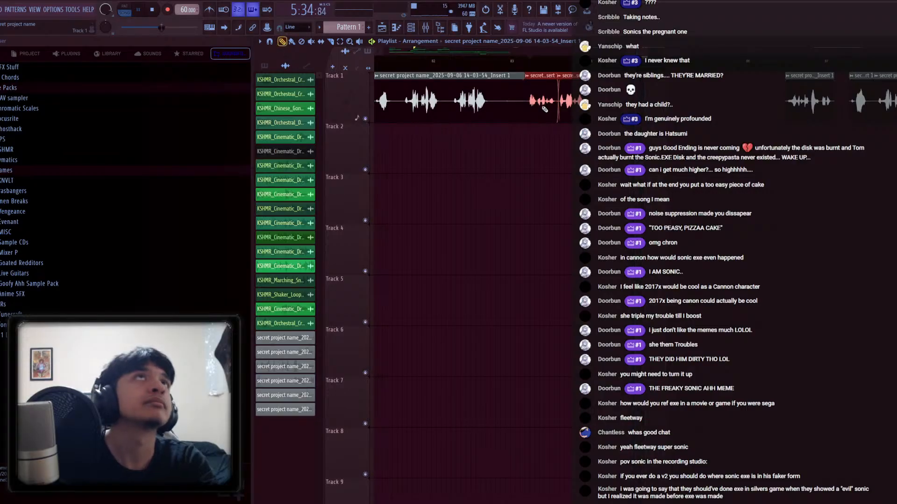
drag(544, 109, 742, 84)
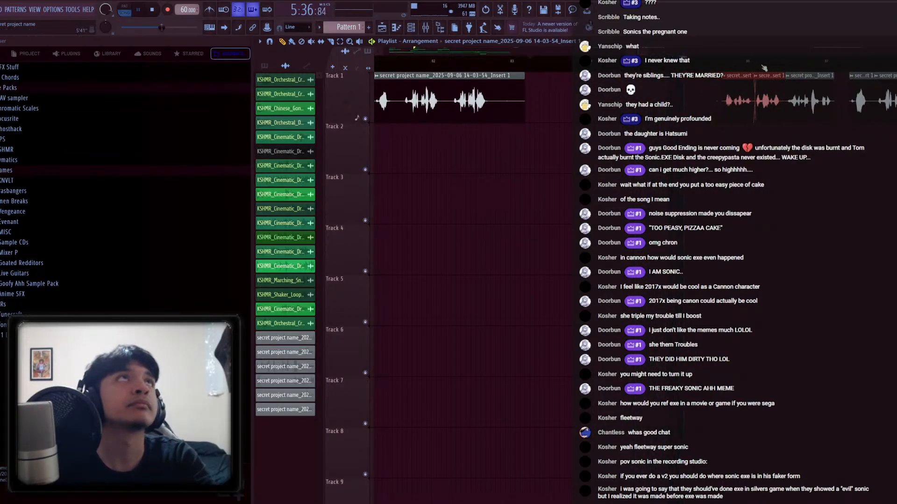
click(770, 196)
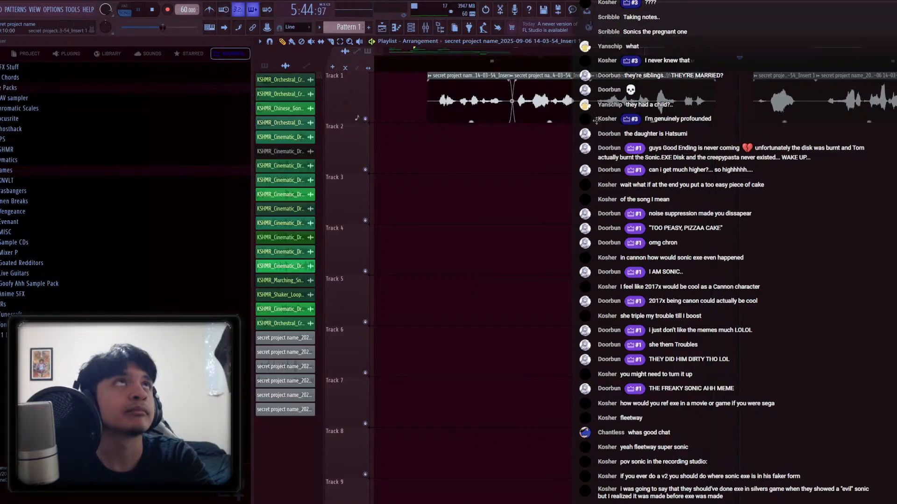
Shift the later Track 1 vocal clips earlier to tighten the gap after the joined phrases, replaying the transition
click(790, 103)
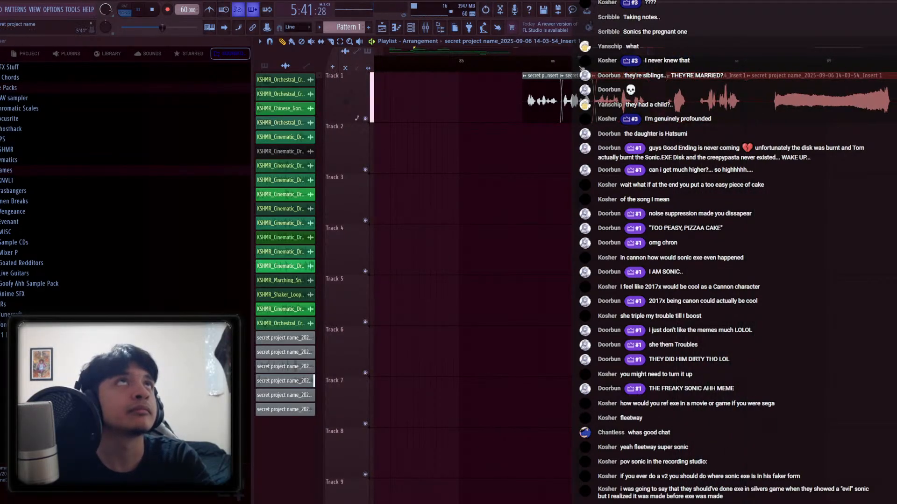
click(660, 139)
scroll(636, 141, down, 3)
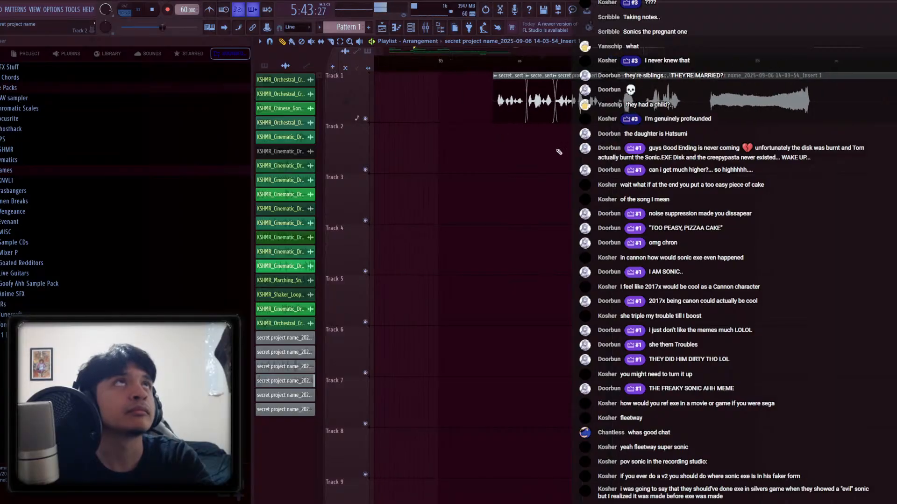
scroll(647, 148, up, 3)
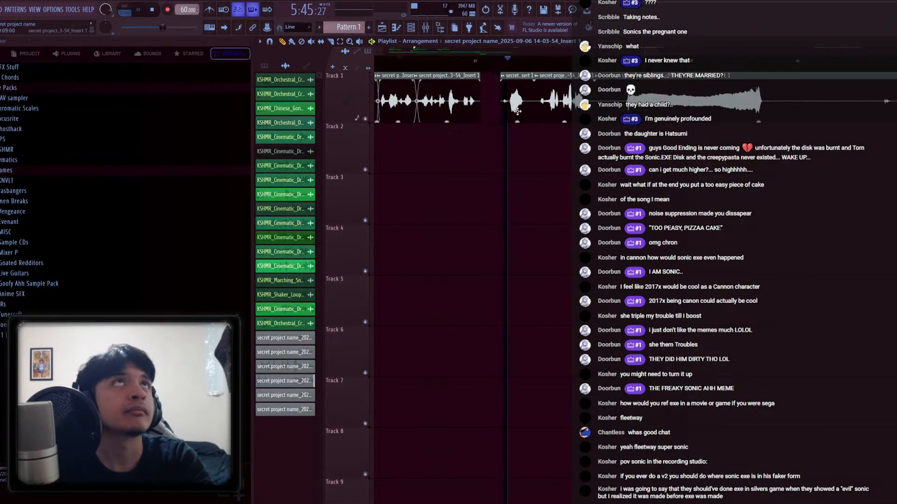
click(544, 83)
click(457, 60)
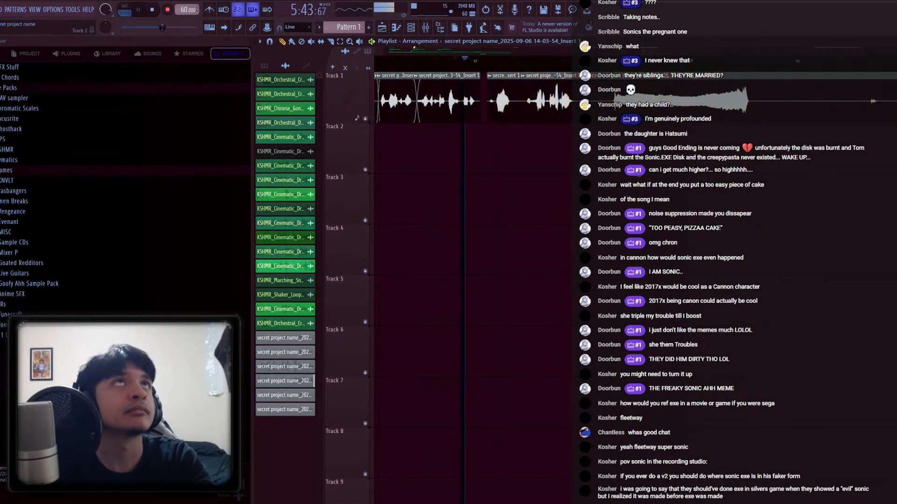
scroll(780, 57, down, 3)
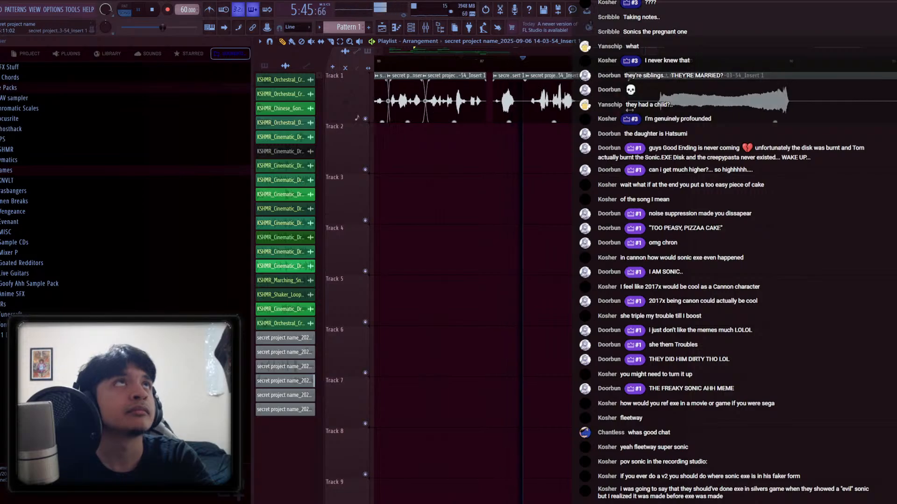
scroll(747, 127, up, 2)
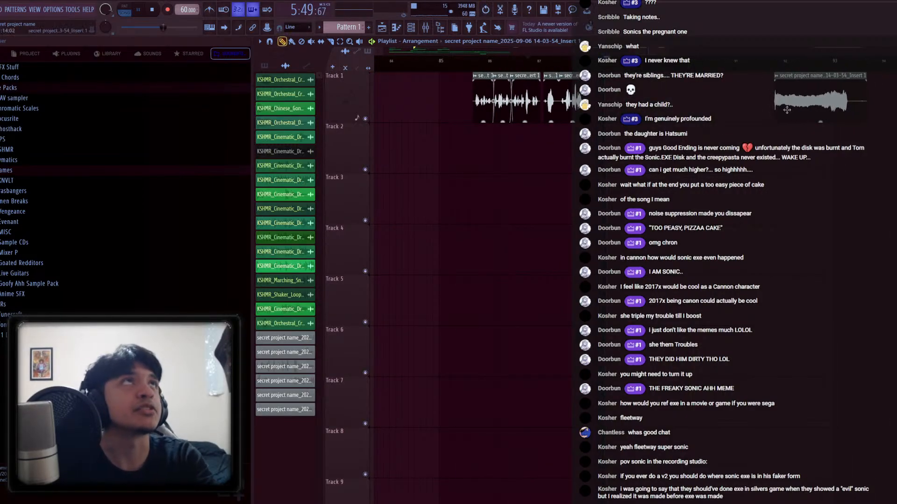
Move the sustained-note clip on Track 1 back against the preceding phrase and overlap their edges slightly
drag(787, 110, 641, 114)
key(space)
scroll(641, 114, up, 2)
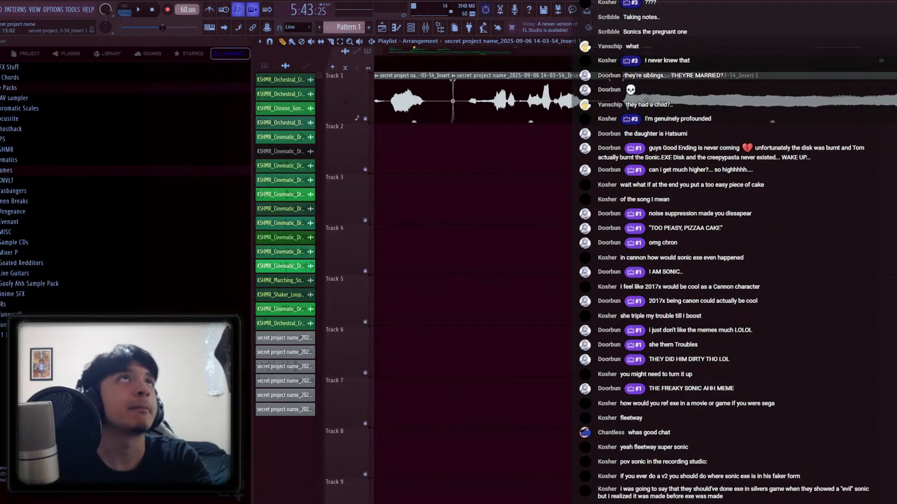
drag(646, 99, 630, 109)
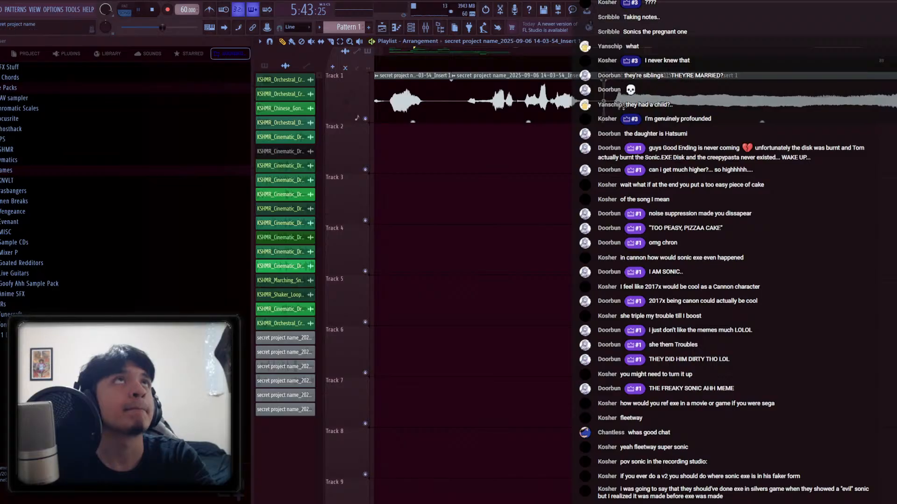
key(space)
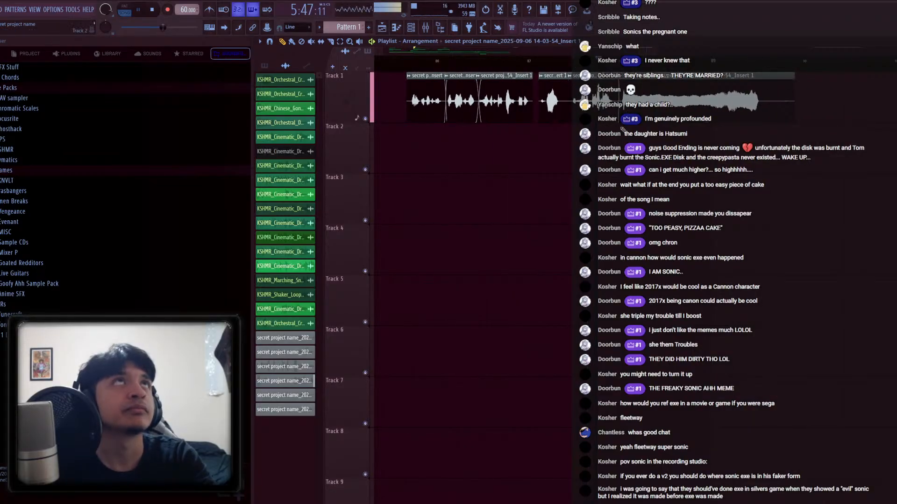
Listen to the rearranged Track 1 vocal phrases through the sustained note and survey the whole arrangement
scroll(618, 140, down, 5)
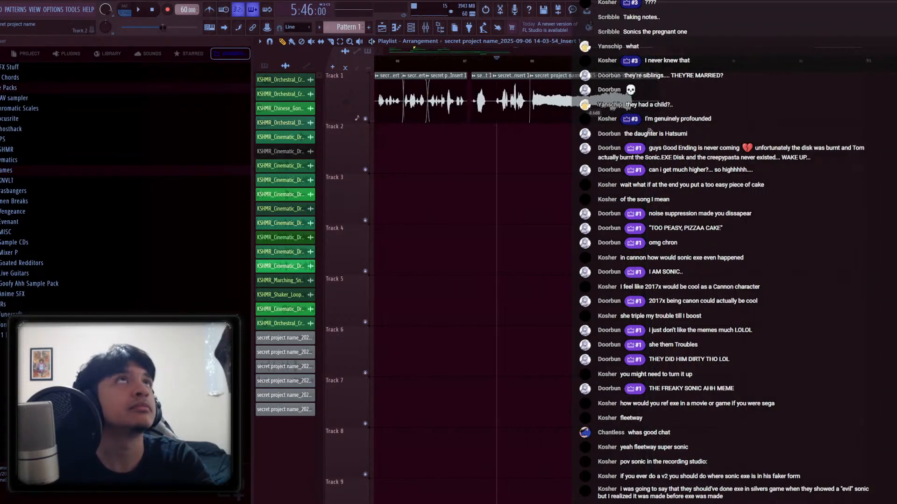
scroll(642, 133, up, 5)
key(space)
scroll(642, 133, down, 5)
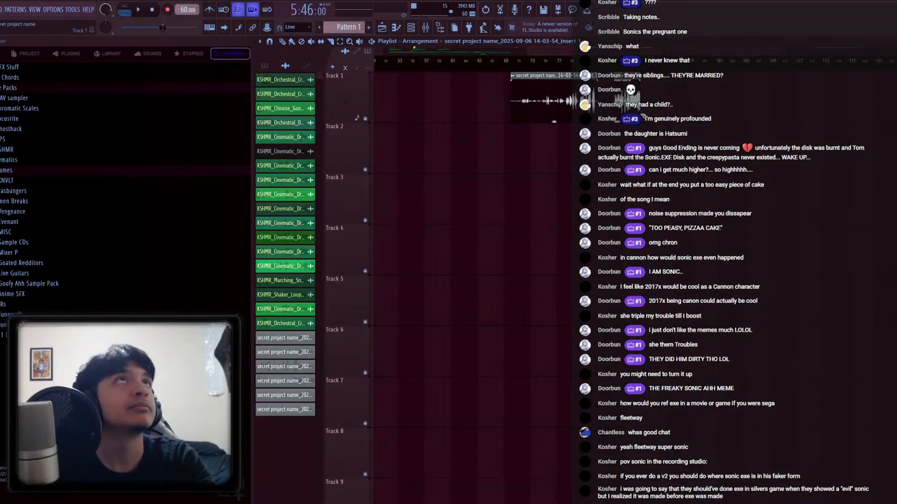
scroll(642, 133, down, 3)
key(space)
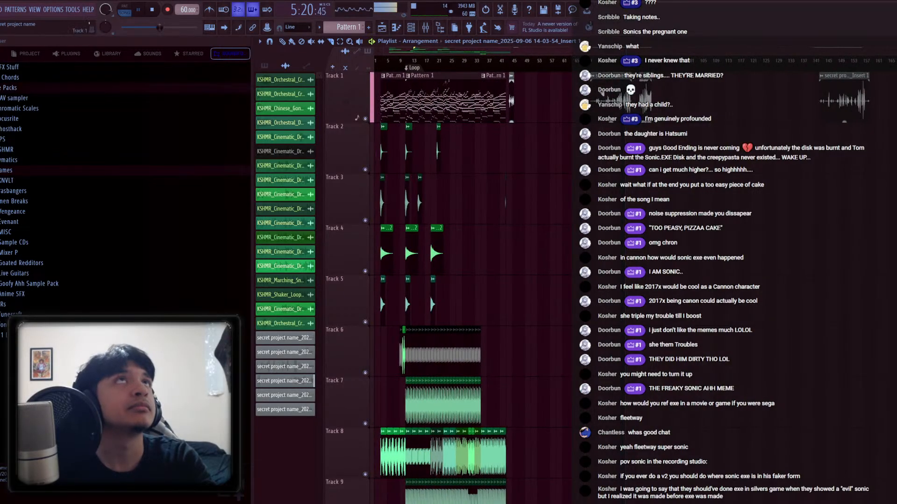
Play the short vocal clip after the end of Pattern 1 and review the Fruity Parametric EQ 2 curve on Insert 3
click(510, 63)
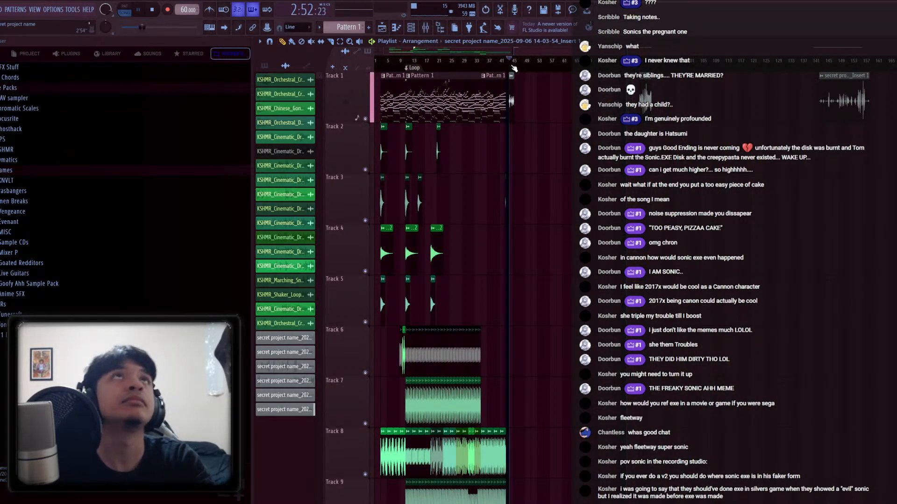
scroll(521, 115, up, 5)
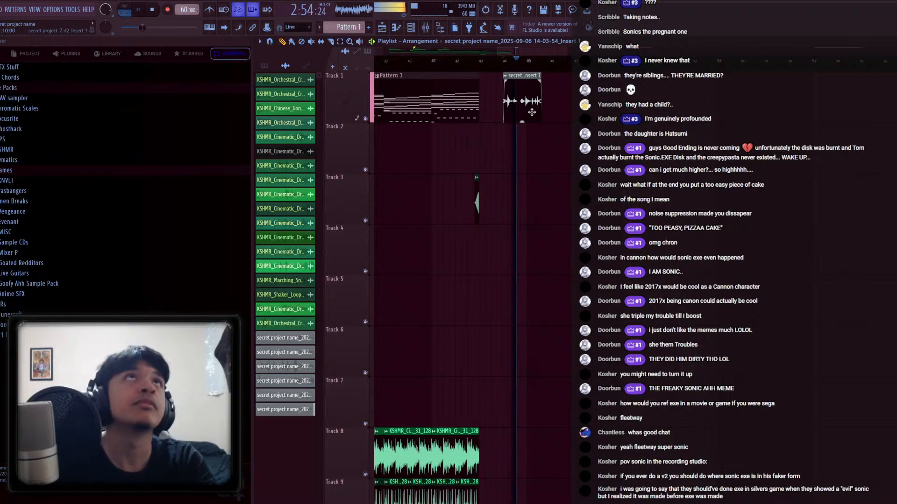
click(426, 27)
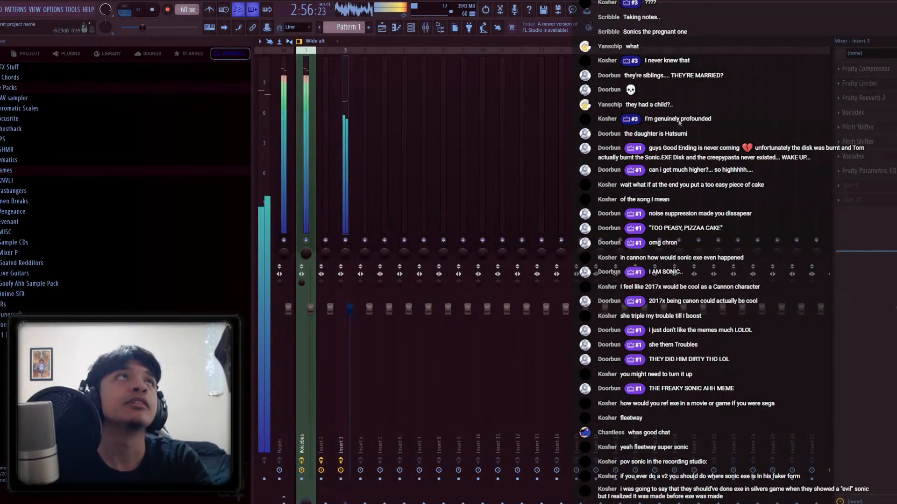
click(866, 171)
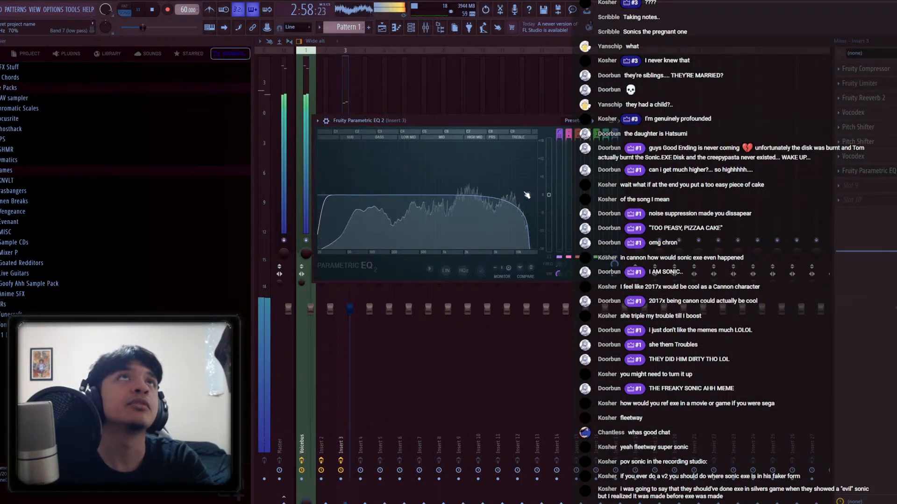
key(space)
click(866, 170)
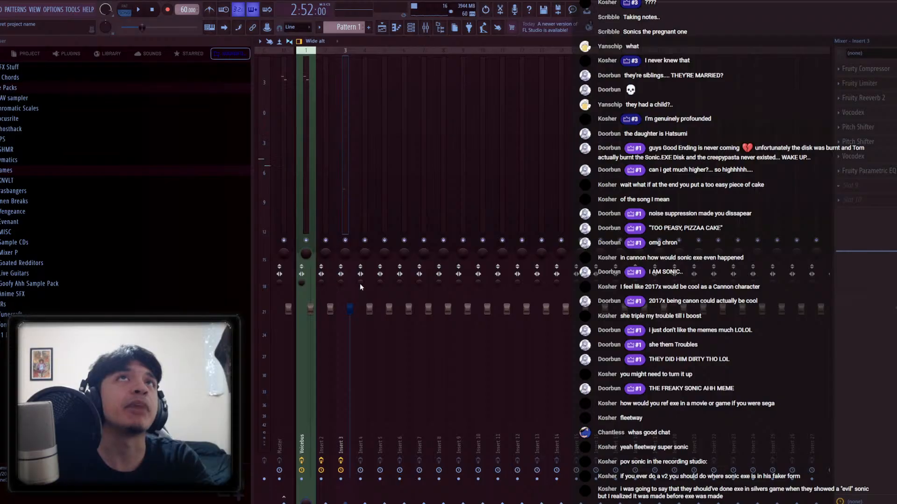
Add a second Fruity Parametric EQ 2 to Insert 3 and pull peaking band 5 into a deep treble cut while listening
click(360, 285)
key(space)
drag(463, 206, 520, 252)
key(space)
key(space)
scroll(519, 252, up, 5)
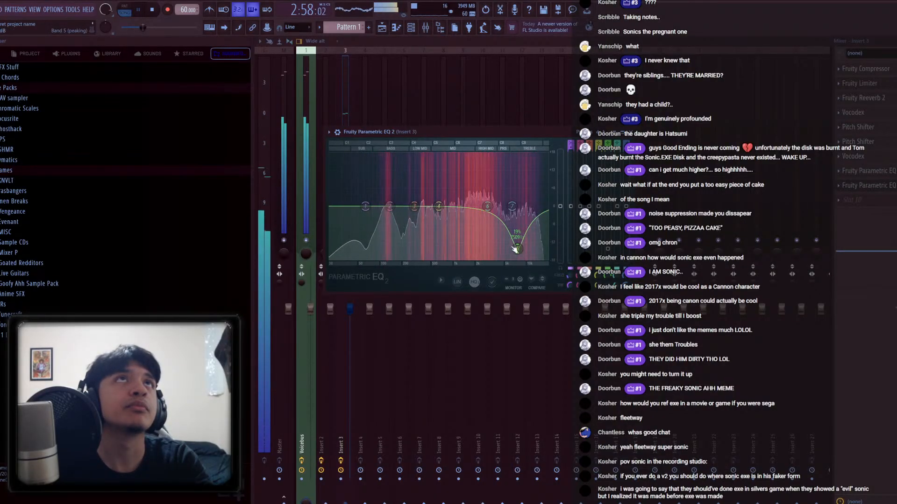
click(630, 133)
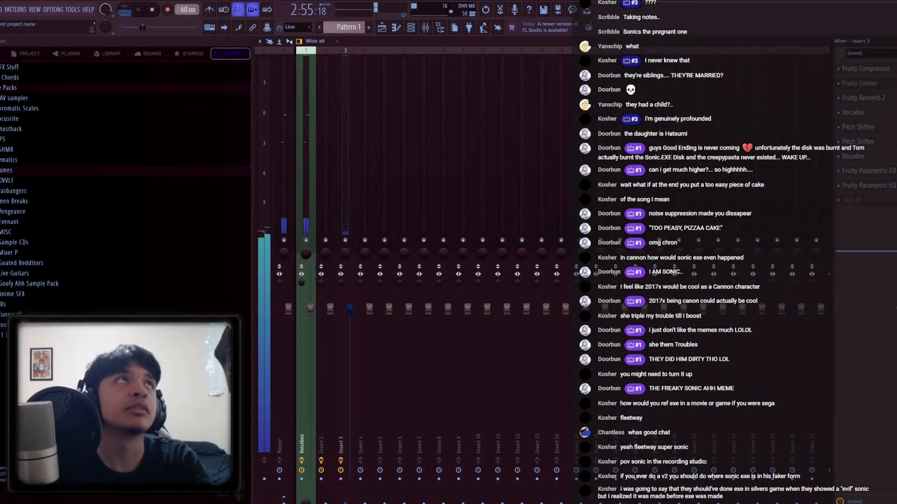
Inspect the Pitch Shifter settings on Insert 3 during playback and close its window
click(858, 126)
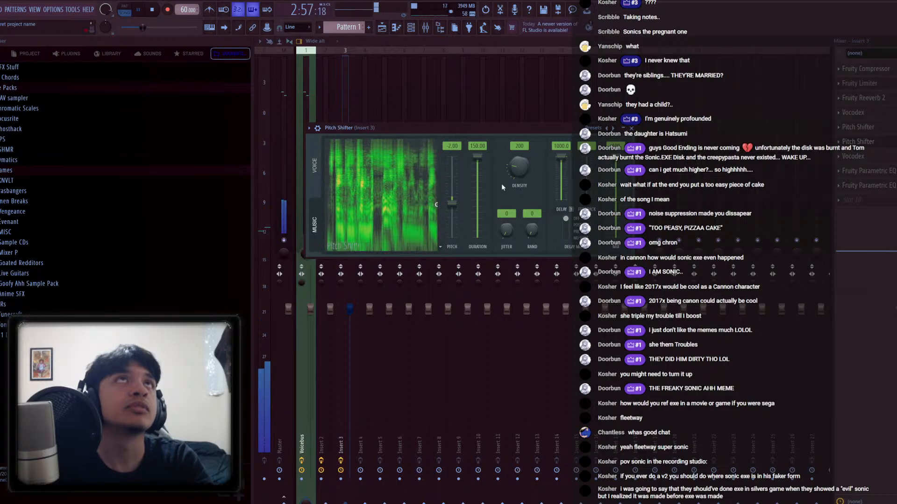
click(632, 127)
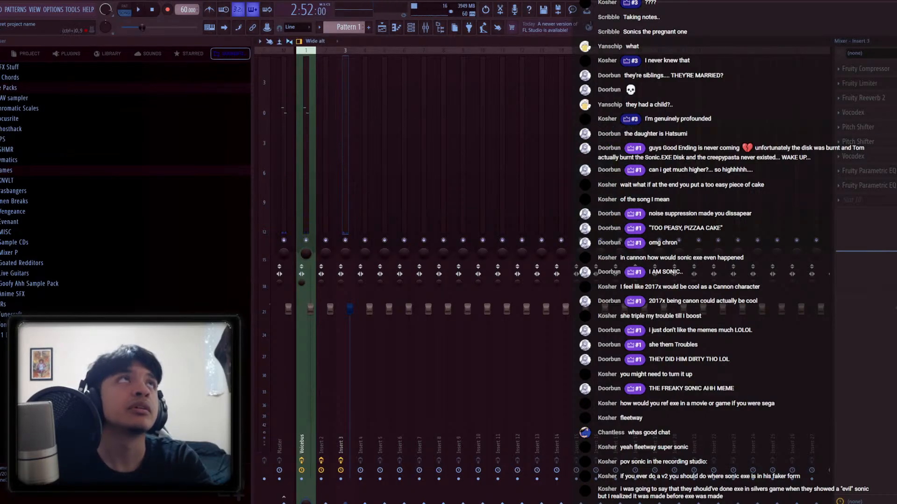
Play the vocal section and inspect the Fruity Reeverb 2 settings on Insert 3, then close its window
key(space)
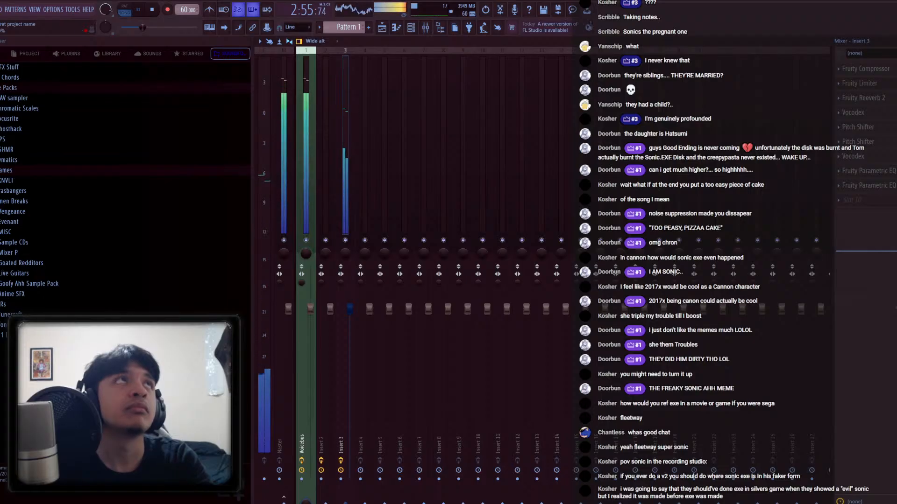
click(863, 98)
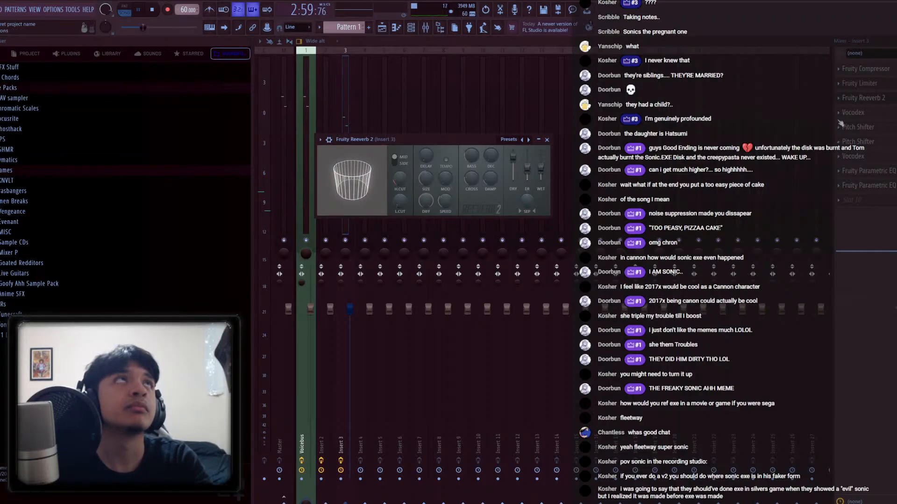
click(838, 100)
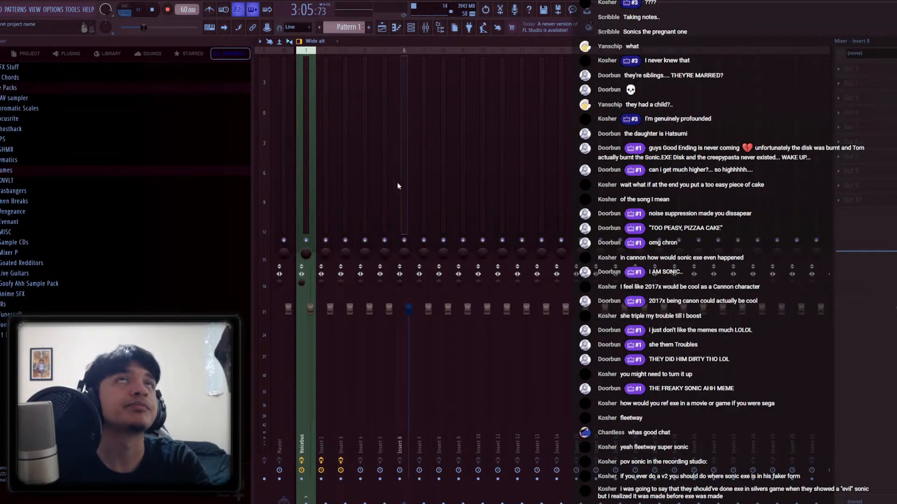
key(space)
Survey the Playlist arrangement while playing the Track 1 vocal clips after the end of Pattern 1
key(F5)
scroll(496, 68, down, 5)
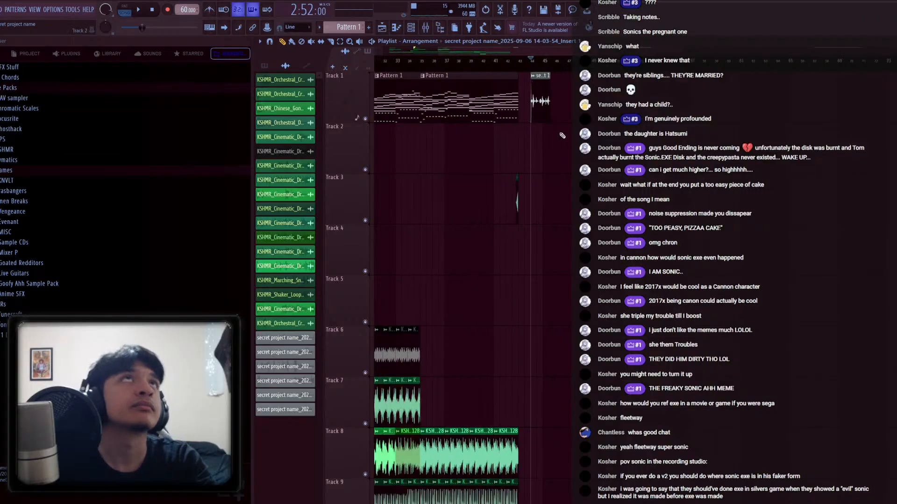
scroll(698, 106, up, 10)
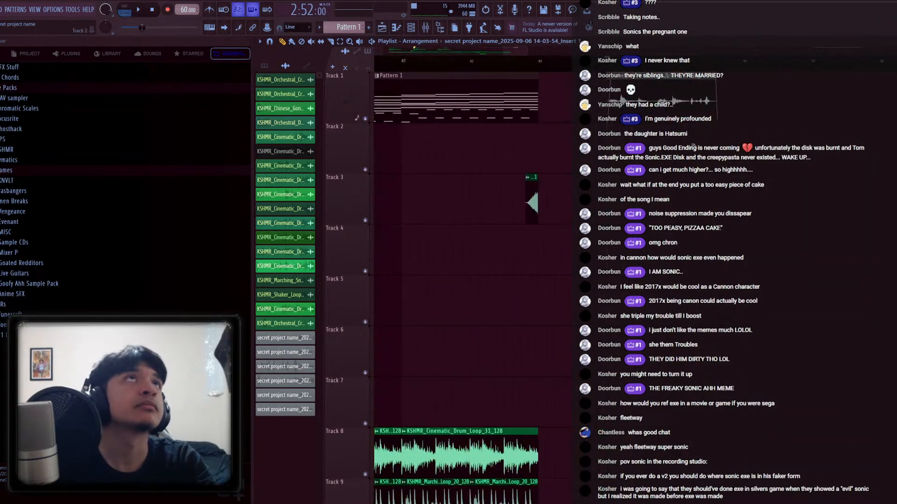
key(space)
scroll(733, 127, down, 8)
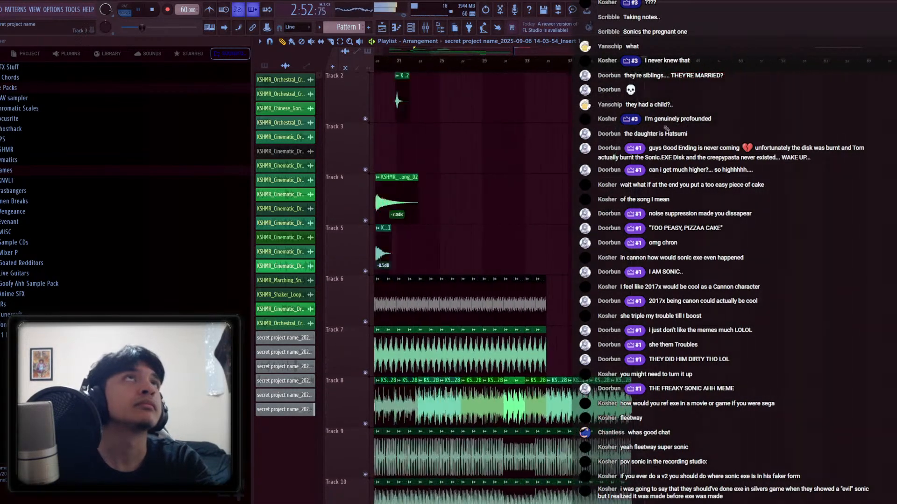
scroll(750, 189, up, 6)
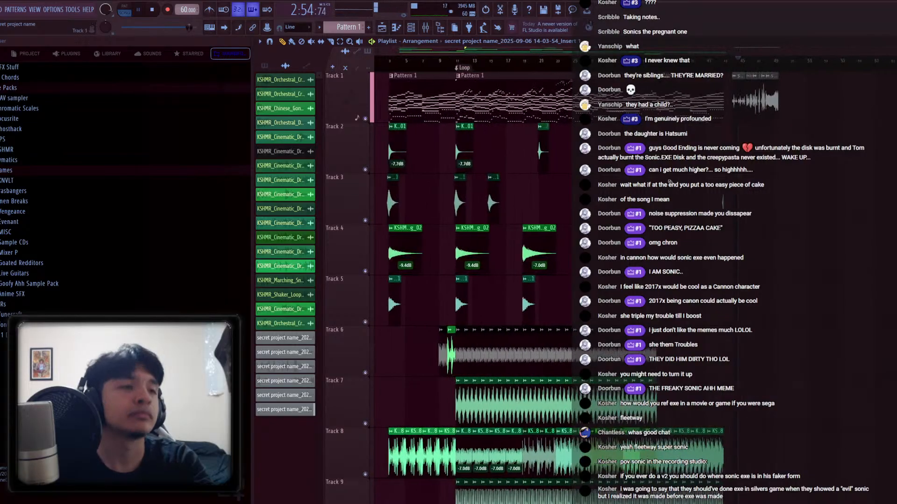
scroll(416, 86, right, 5)
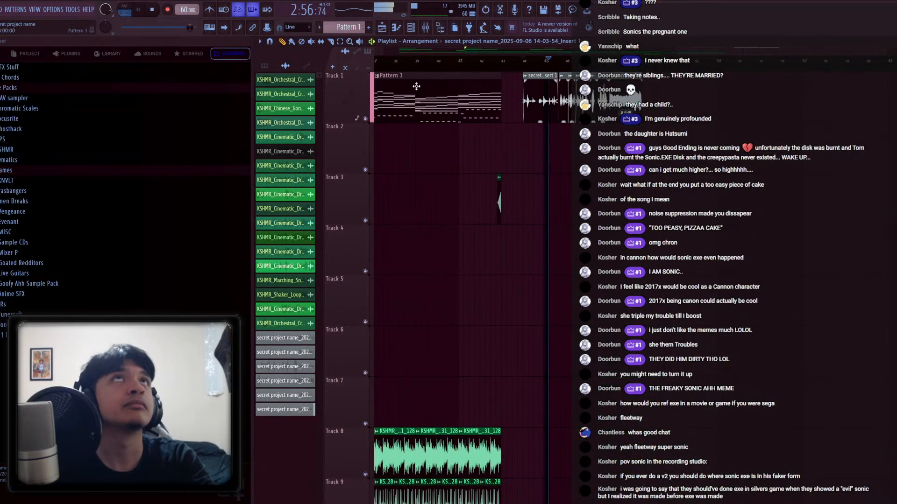
Add Fruity Delay 2 to the Voicebus track below its parametric EQ while the vocals play
click(411, 28)
click(425, 27)
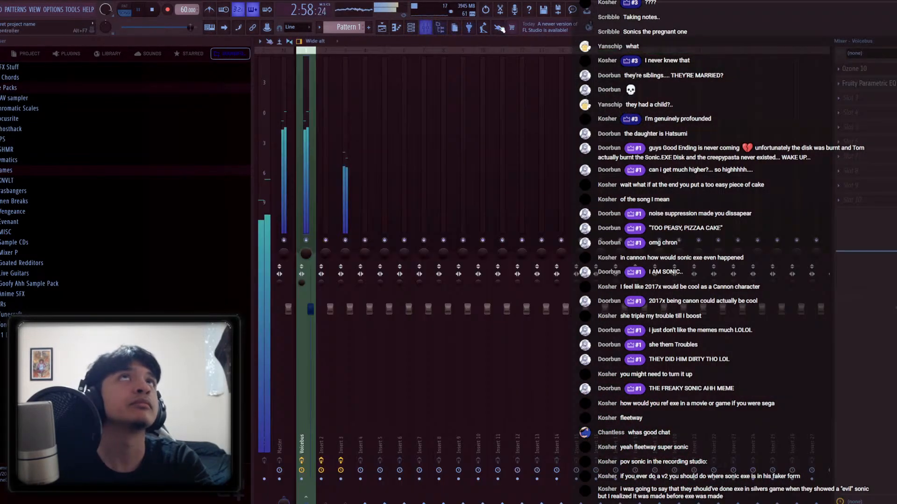
click(860, 100)
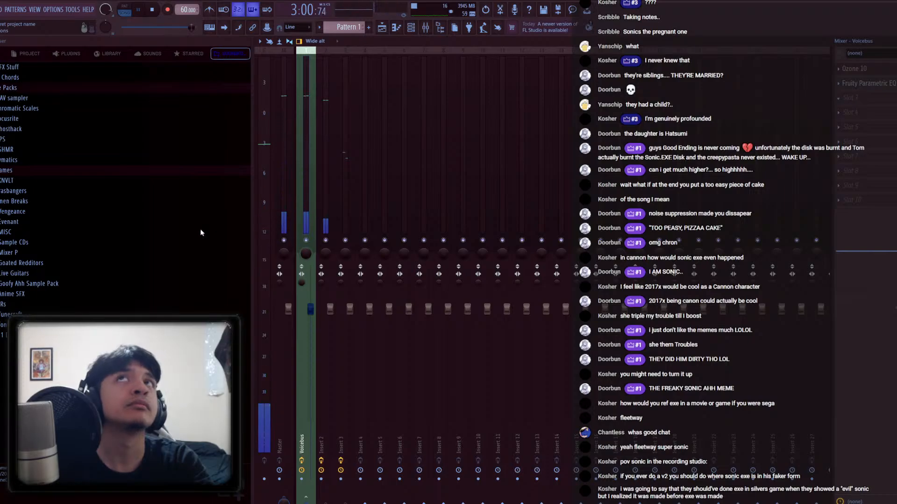
click(105, 35)
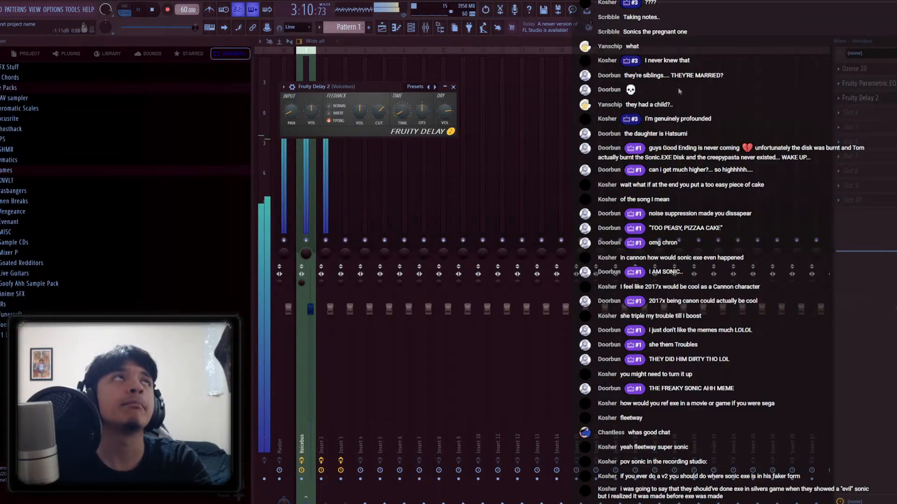
Add Fruity Reeverb 2 after the delay on the Voicebus and adjust its wet level while listening
click(847, 99)
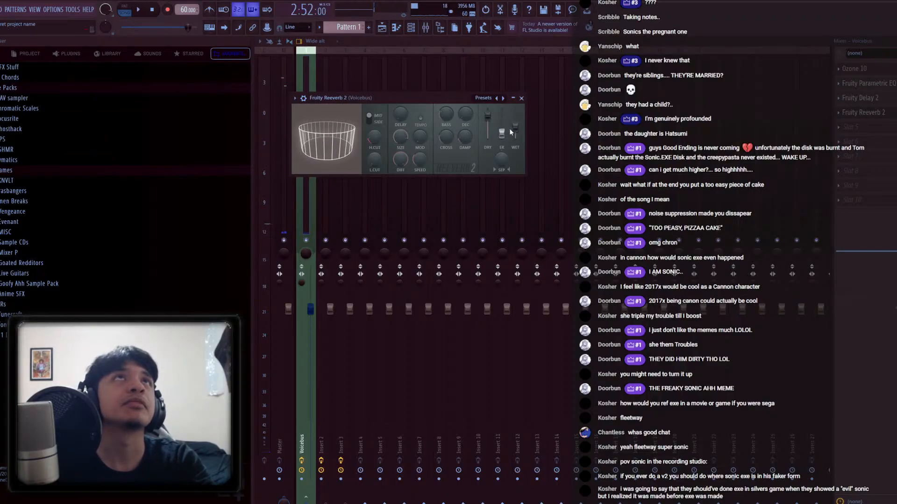
key(space)
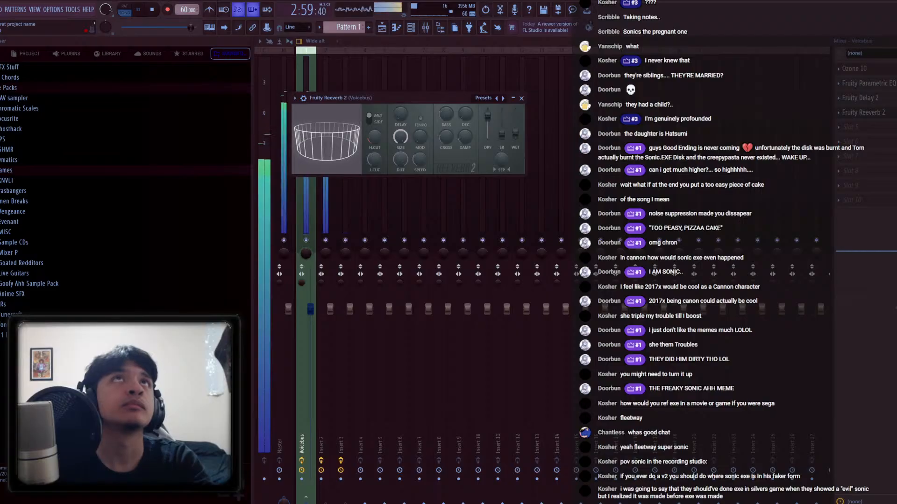
key(Escape)
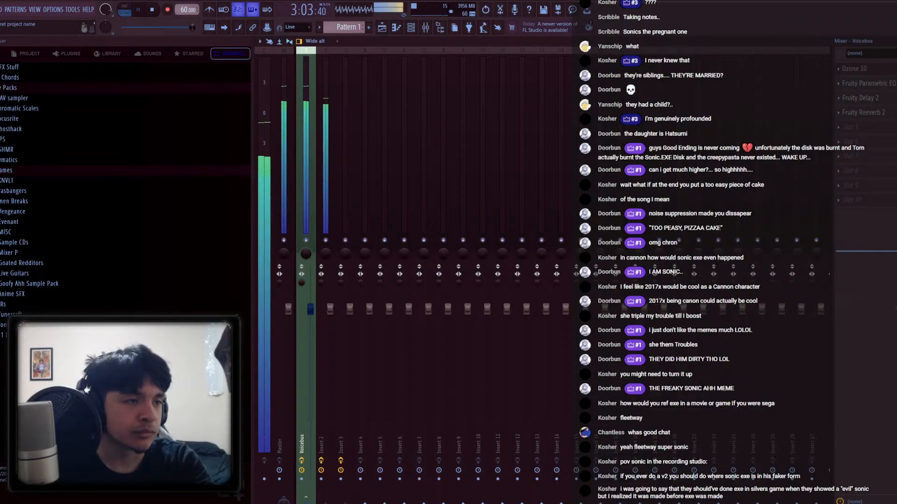
Return to the Playlist and listen to the Track 1 vocal clips through the final sustained phrase
key(Escape)
key(Escape)
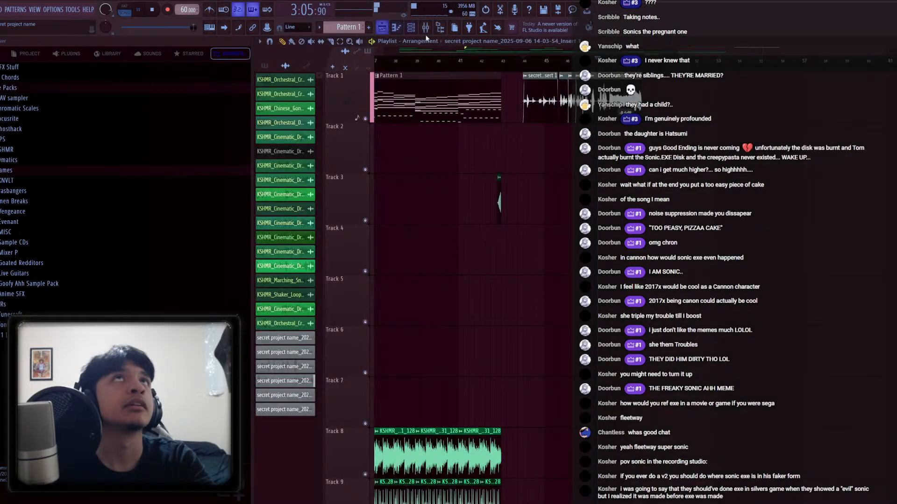
click(382, 28)
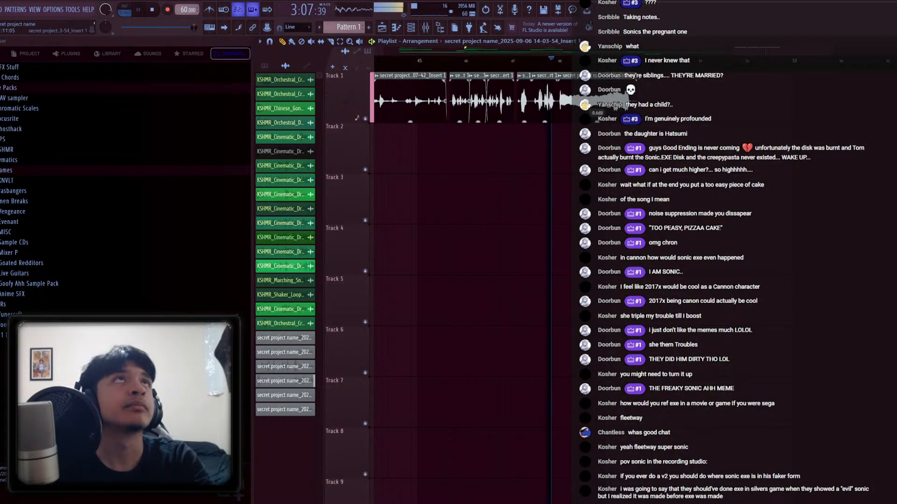
click(541, 97)
scroll(541, 97, up, 2)
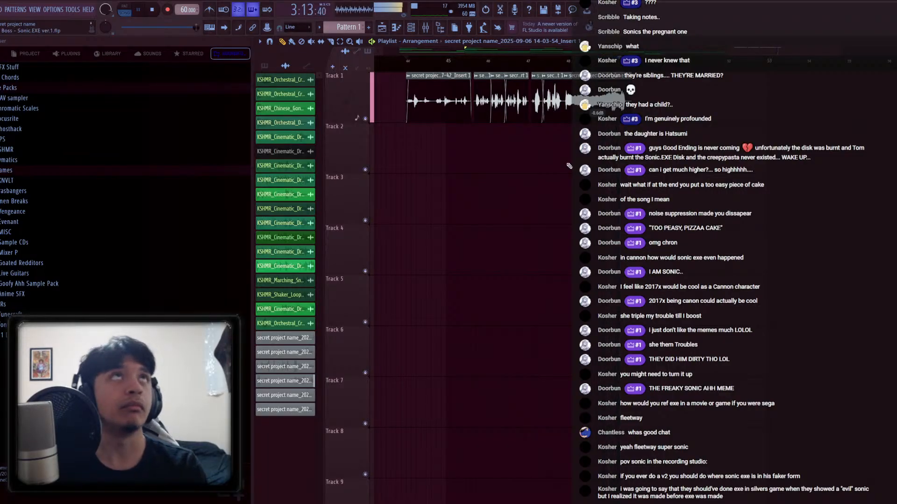
key(space)
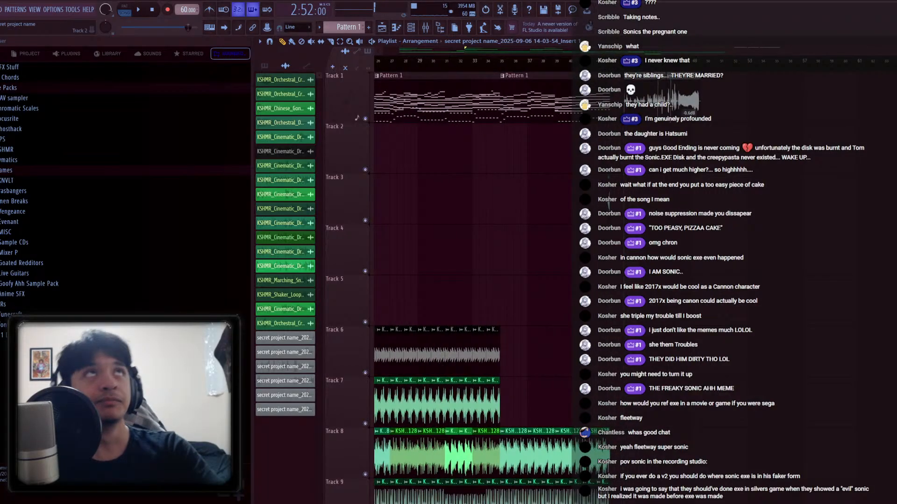
Move the Track 1 vocal clips to the start of Track 10 and mute them
scroll(569, 166, down, 5)
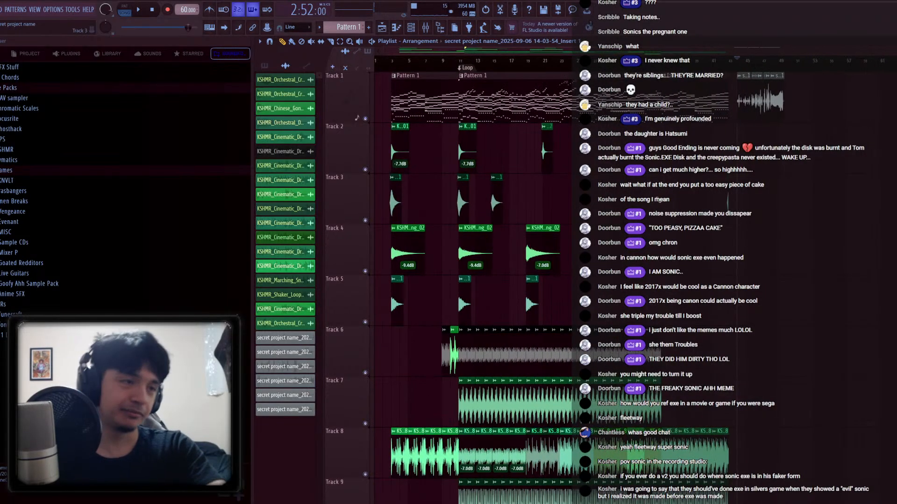
drag(761, 136, 329, 449)
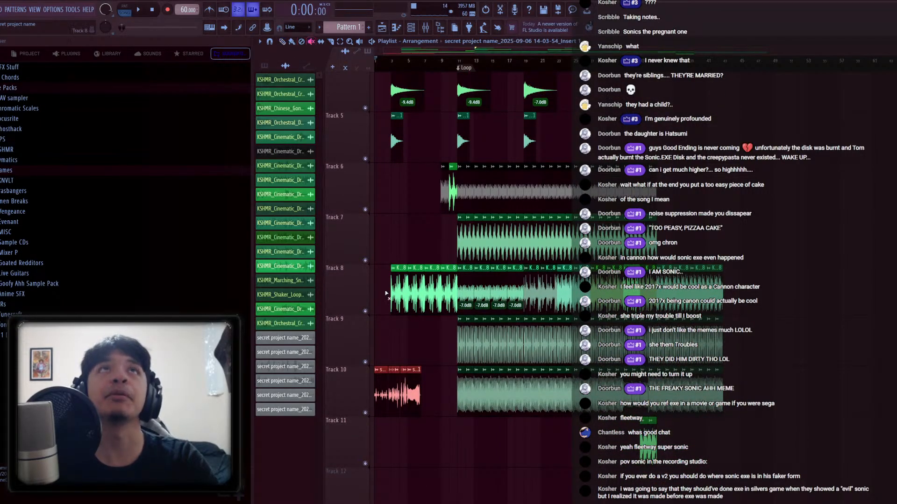
click(369, 385)
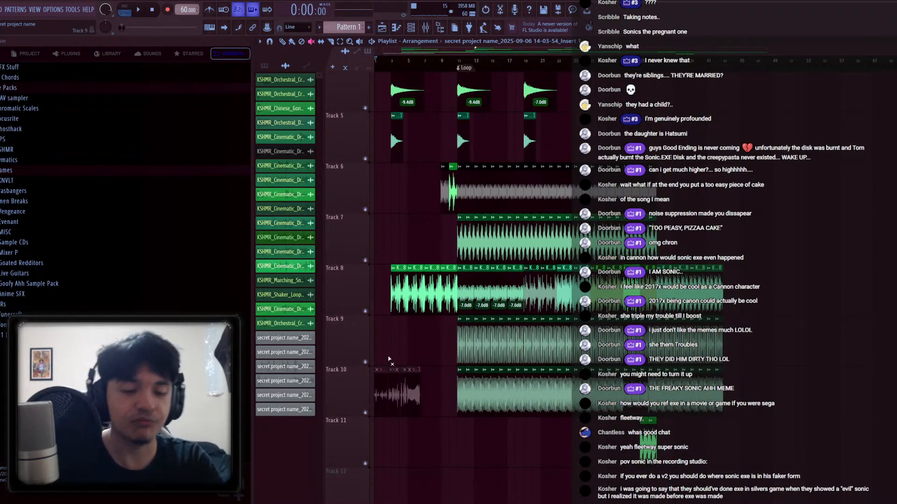
Disable the effects on the Voicebus, Insert 2 and Insert 3, and play the arrangement's opening from just before Pattern 1
click(426, 27)
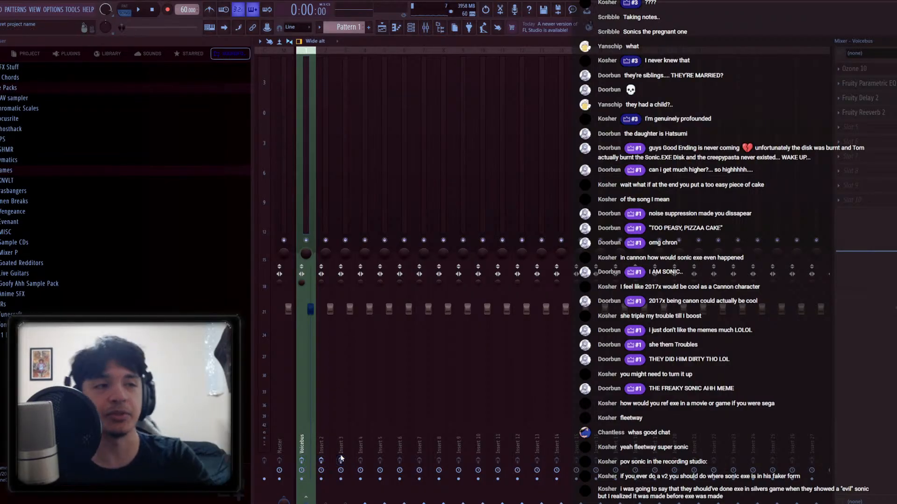
key(F5)
key(space)
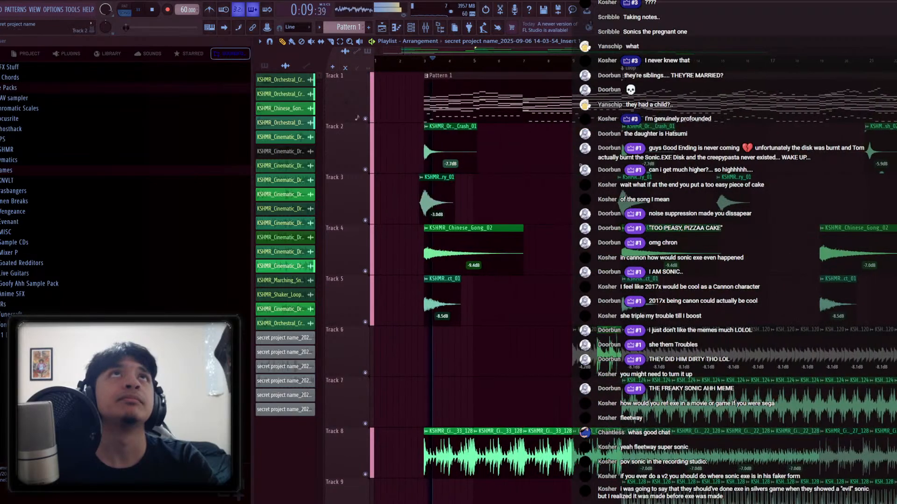
click(420, 60)
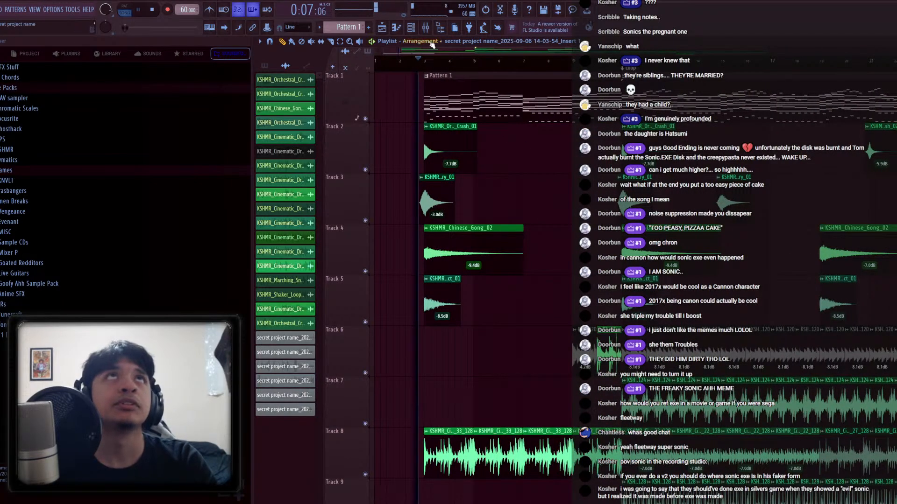
key(space)
Add a Kontakt 5 channel and load the Viola Solo instrument from the Kontakt Factory Library's strings
click(410, 29)
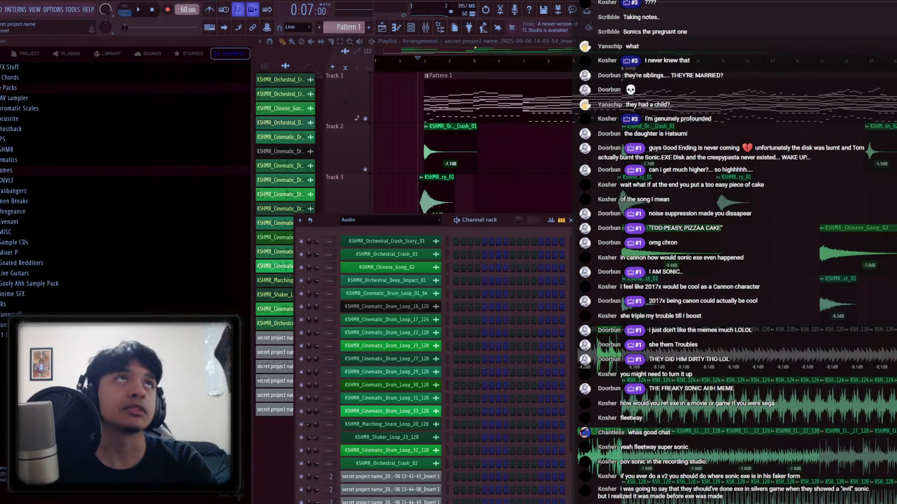
click(782, 138)
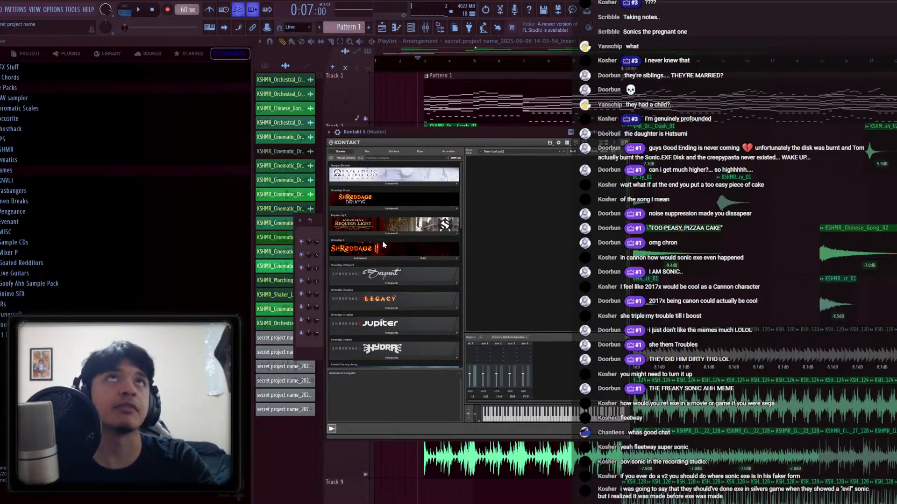
scroll(419, 200, down, 3)
click(391, 326)
scroll(366, 341, down, 1)
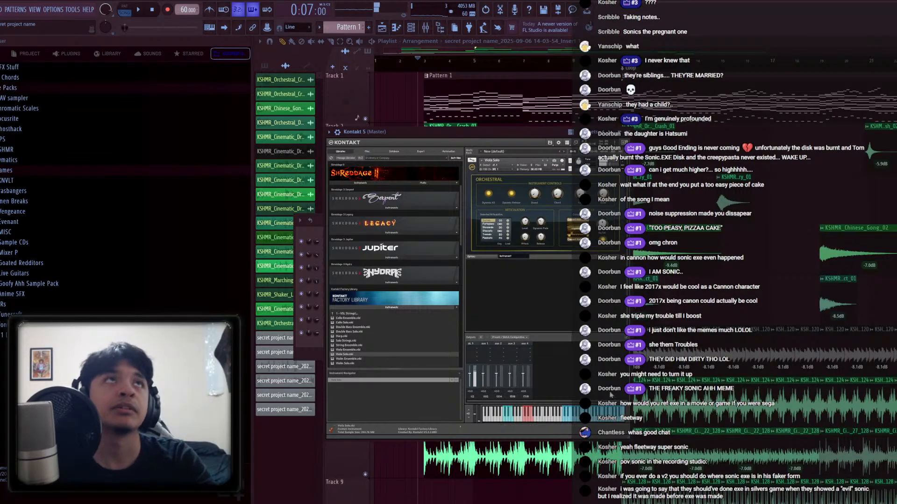
click(469, 412)
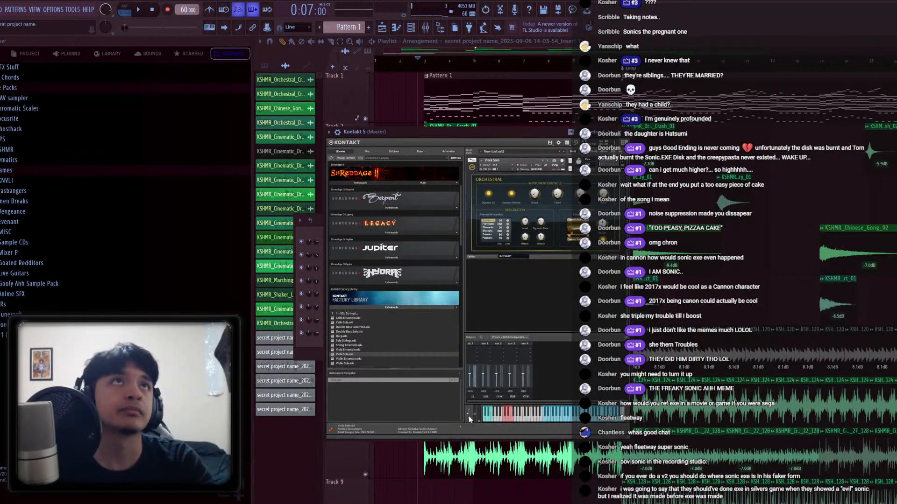
key(Escape)
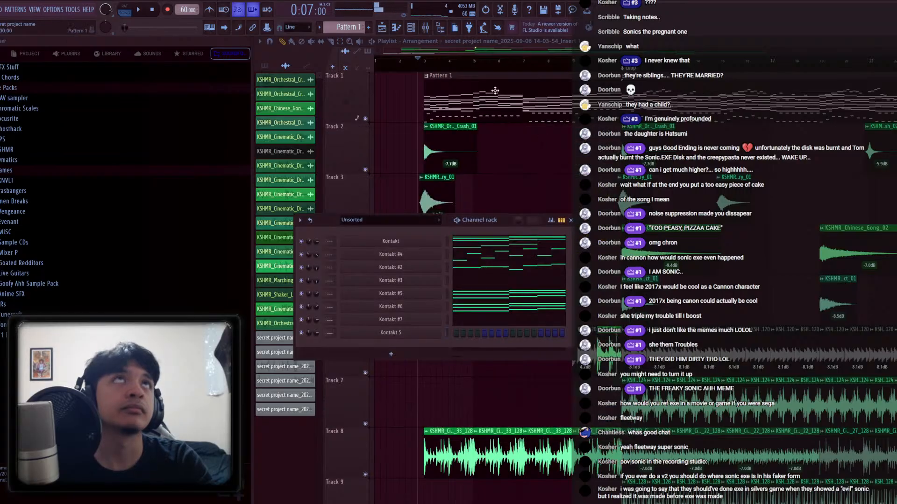
Create Pattern 2 and place it at the very start of Track 6 in the Playlist
click(265, 65)
click(332, 67)
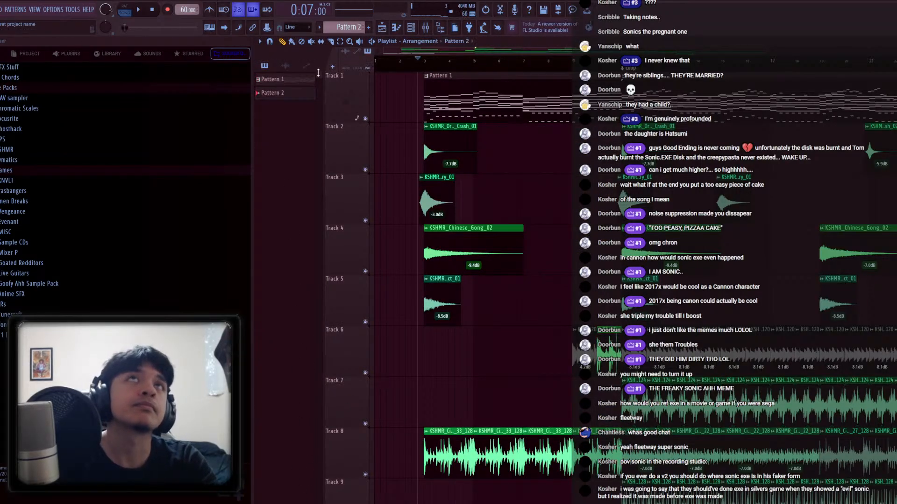
drag(416, 369, 369, 372)
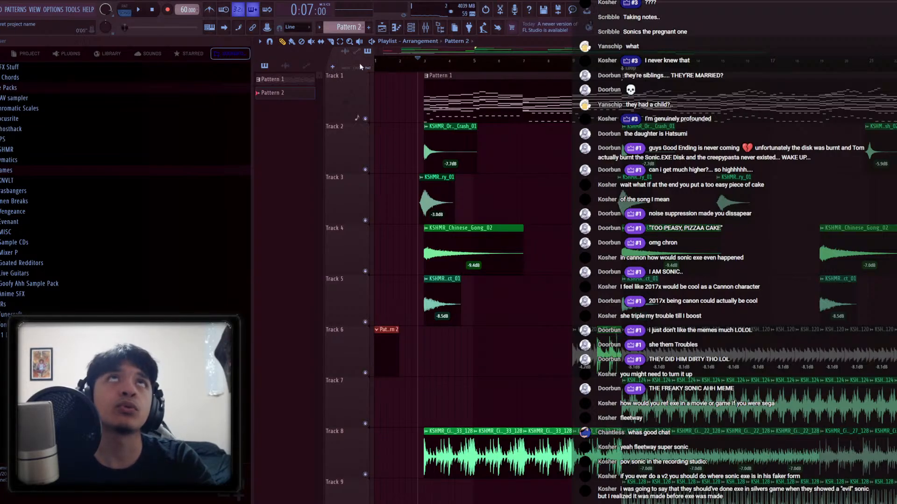
Enter consecutive ascending notes C7, C#7, D7, D#7 and F7 for Kontakt 5 in Pattern 2's piano roll
click(398, 30)
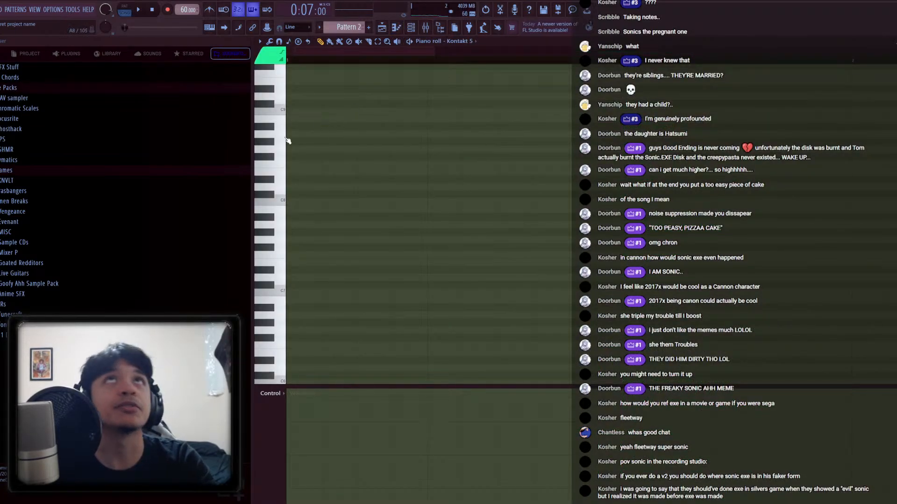
click(290, 111)
drag(309, 226, 295, 293)
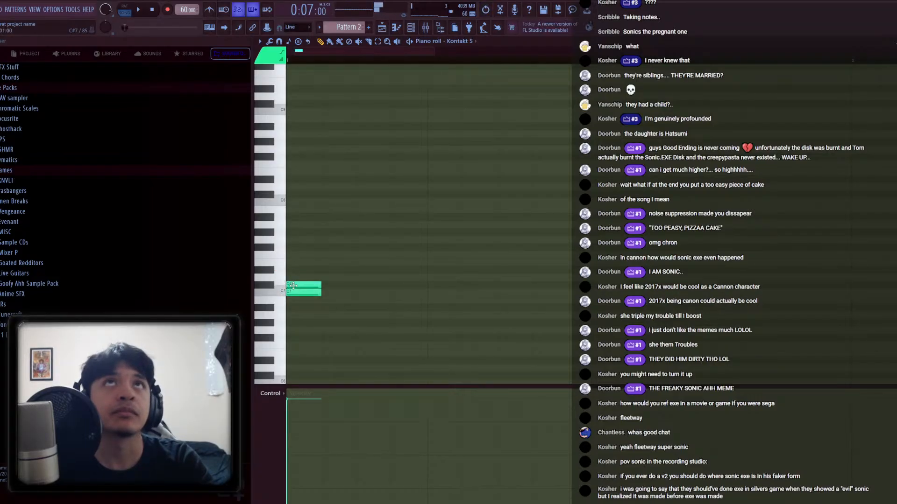
click(323, 285)
click(359, 277)
click(394, 270)
click(435, 257)
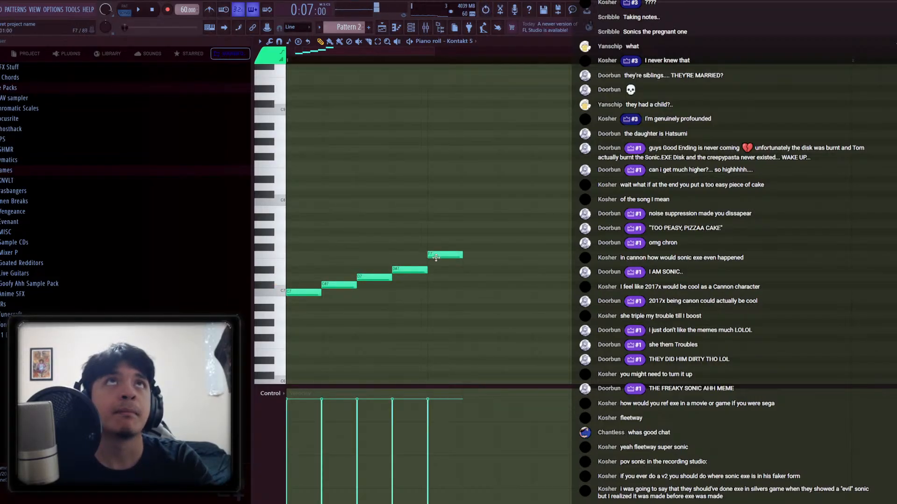
Replace the F7 note with E7 and continue the ascending run with F#7, G7, G#7 and A7
right_click(442, 259)
click(440, 262)
click(473, 247)
click(508, 240)
click(547, 224)
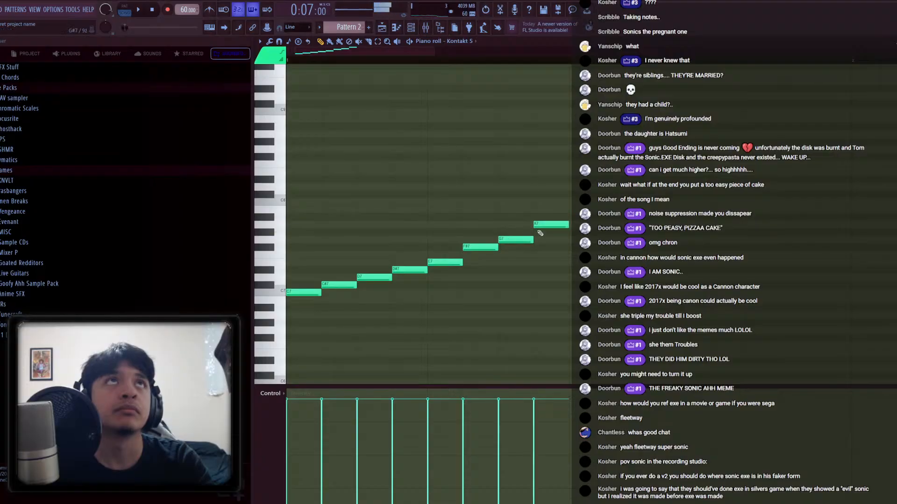
right_click(556, 228)
click(565, 216)
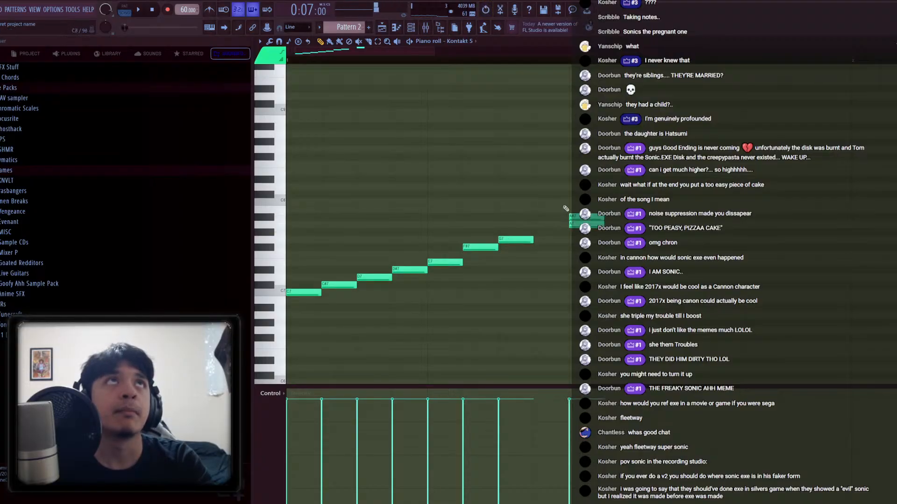
click(552, 233)
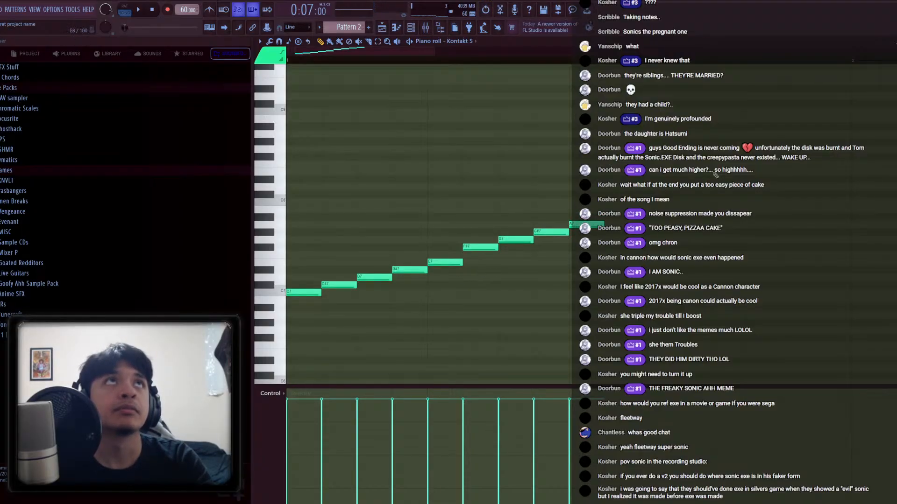
Delete the opening C7 note and shift the remaining notes back to the start of the pattern
right_click(308, 293)
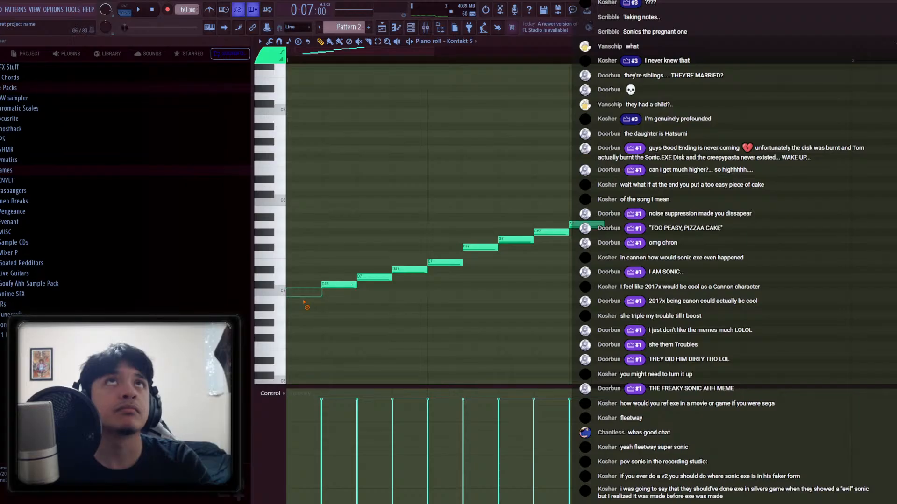
key(ctrl+a)
key(shift+Left)
click(564, 255)
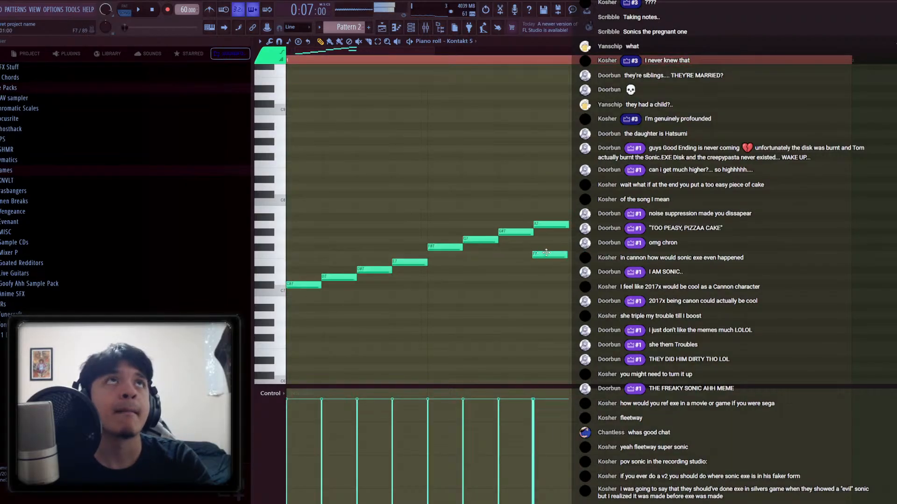
key(ctrl+z)
Compress the ascending run to about half a bar and play it back
drag(581, 255, 331, 254)
key(ctrl+d)
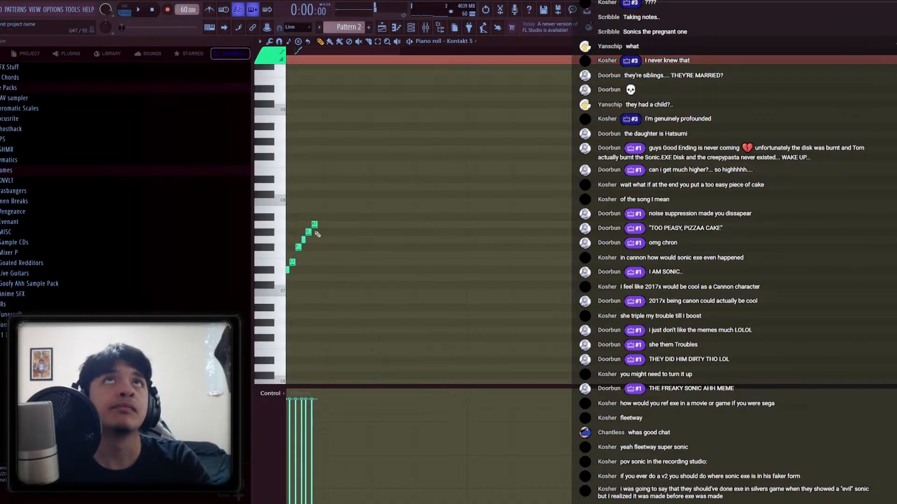
key(ctrl+z)
key(ctrl+z)
key(ctrl+z)
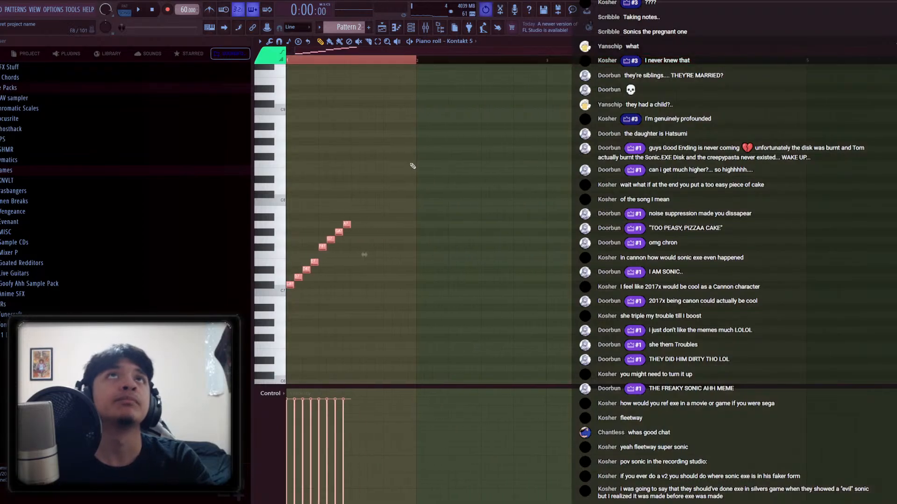
key(ctrl+z)
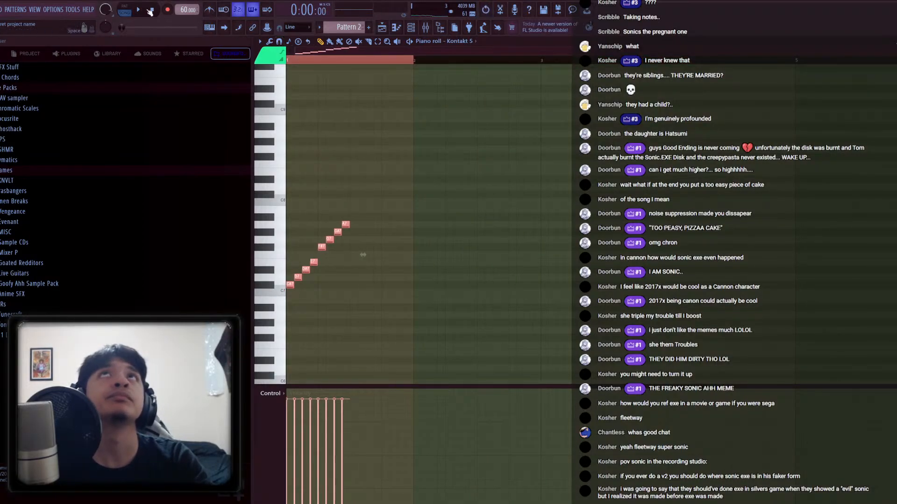
key(ctrl+d)
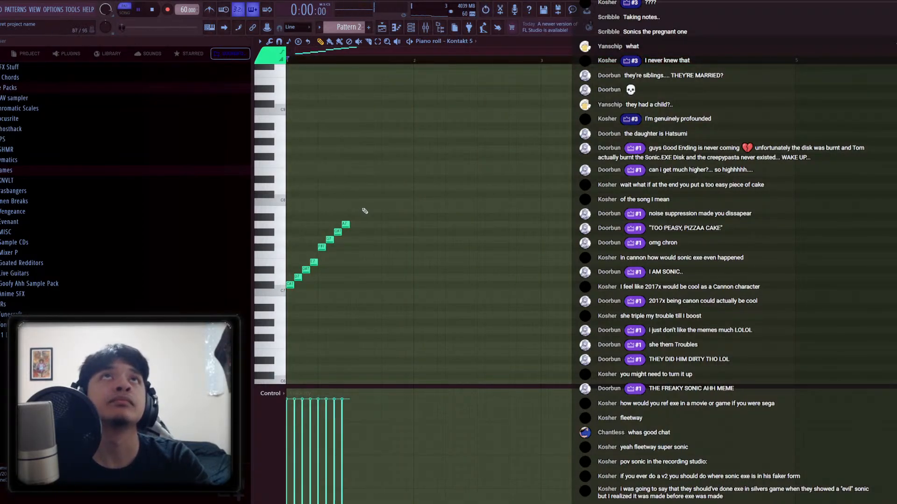
key(space)
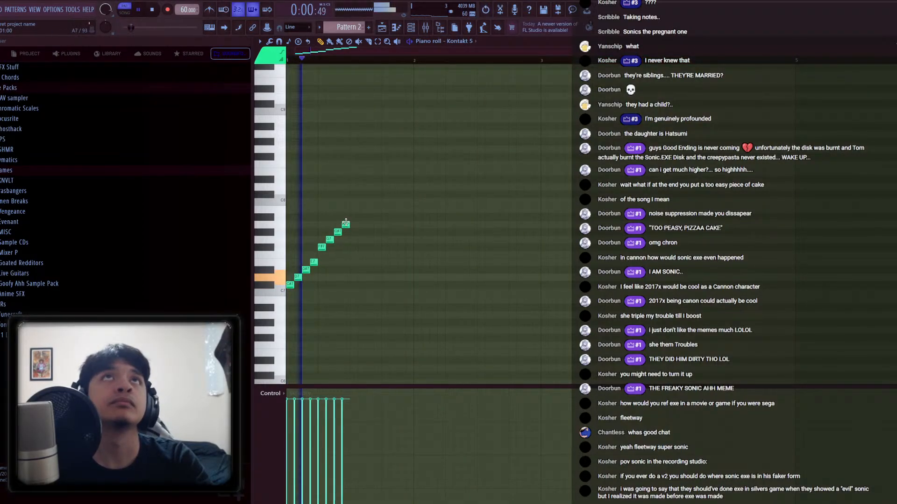
key(space)
Add descending notes from G#7 to D7 after the A7 peak and transpose the whole phrase down two semitones
key(ctrl+z)
click(369, 240)
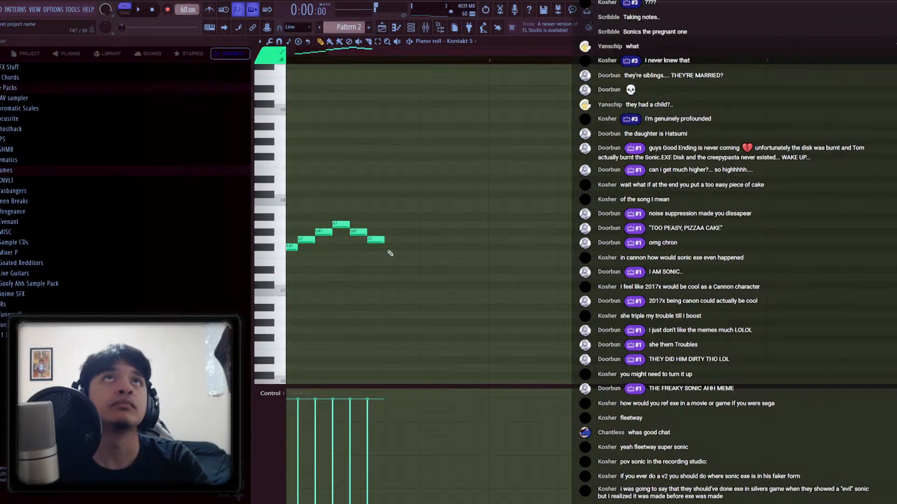
click(423, 262)
click(441, 270)
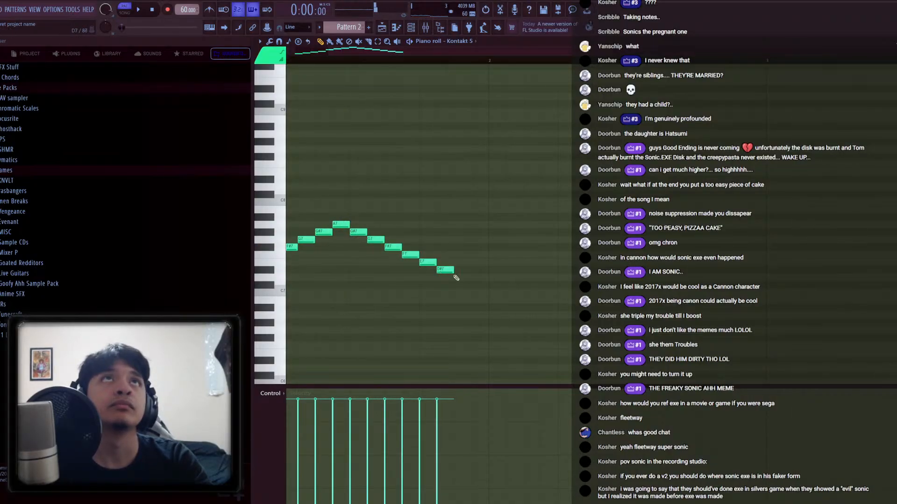
click(476, 218)
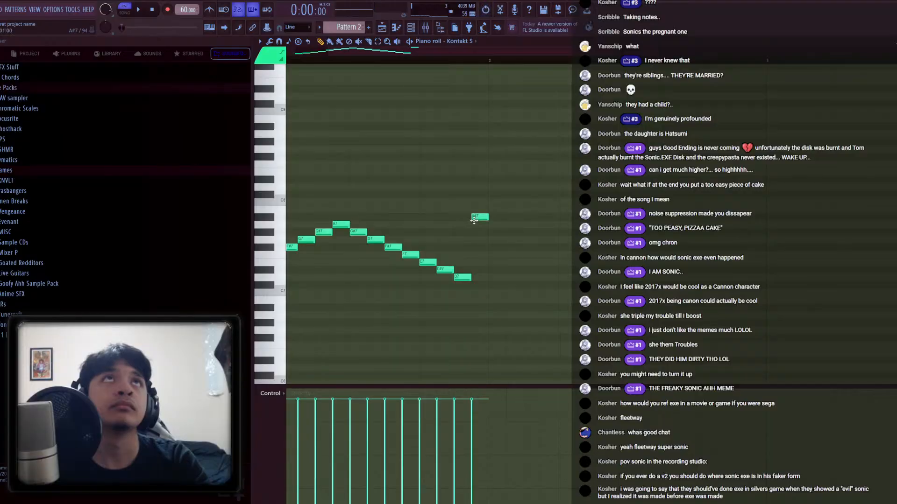
right_click(476, 218)
key(shift+Down)
key(shift+Down)
Try a second descending run of A7, G#7, G7, F#7 and F7 after the first phrase
click(474, 226)
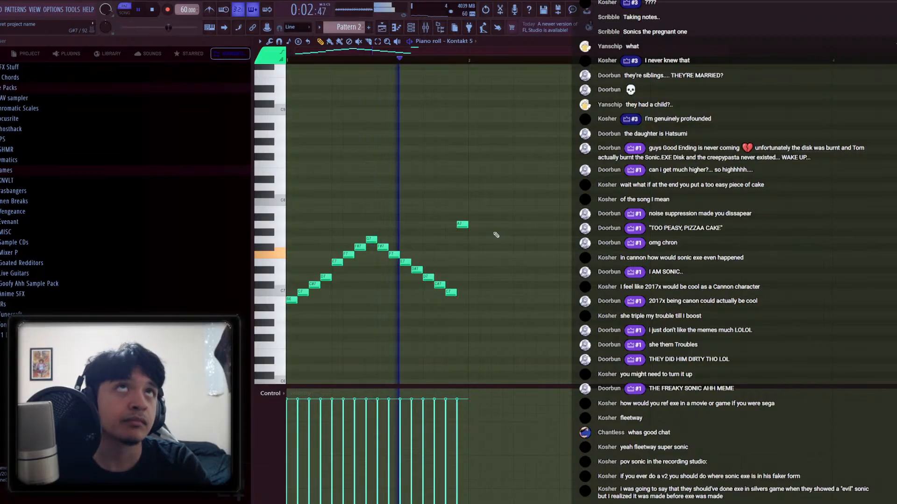
click(463, 232)
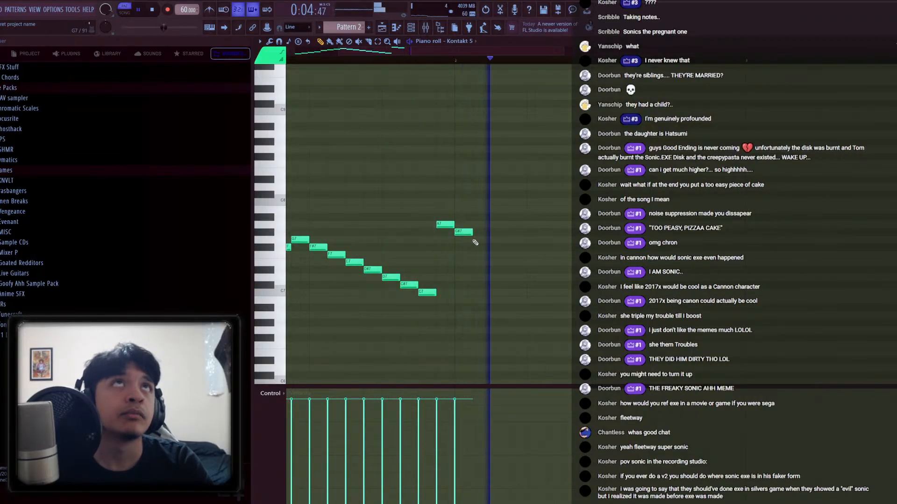
key(space)
click(474, 240)
click(511, 255)
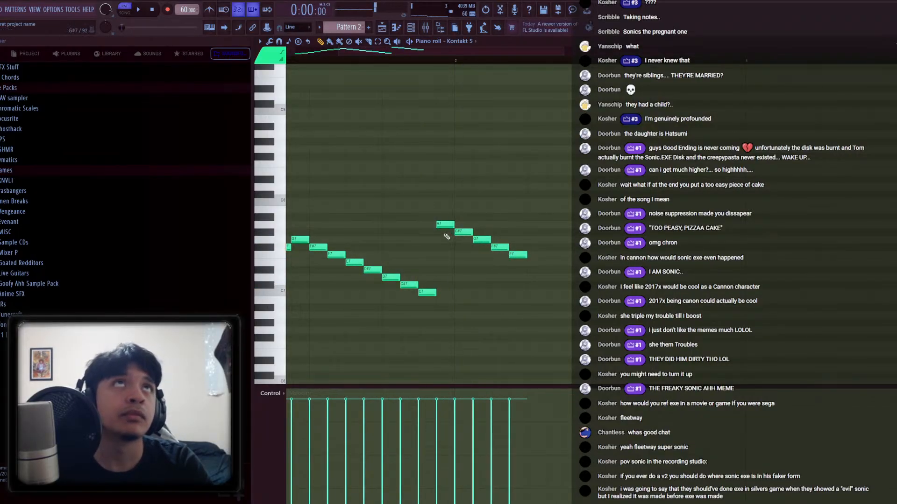
Transpose all notes down three semitones, play them, and delete the second descending run
key(Down)
key(Down)
key(Down)
key(space)
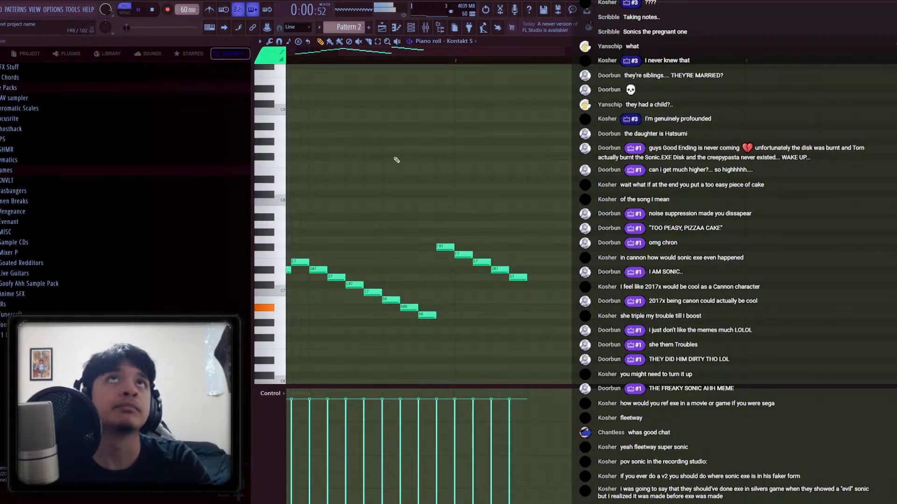
scroll(449, 222, down, 3)
scroll(465, 260, up, 1)
right_click(420, 277)
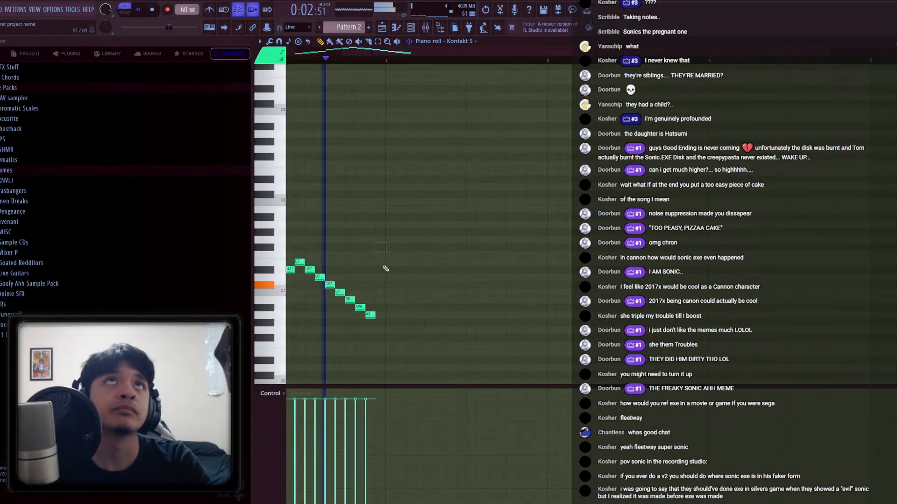
Duplicate the descending run from E7 to A6 right after itself and raise the copy two semitones
drag(384, 256, 297, 323)
key(ctrl+b)
key(space)
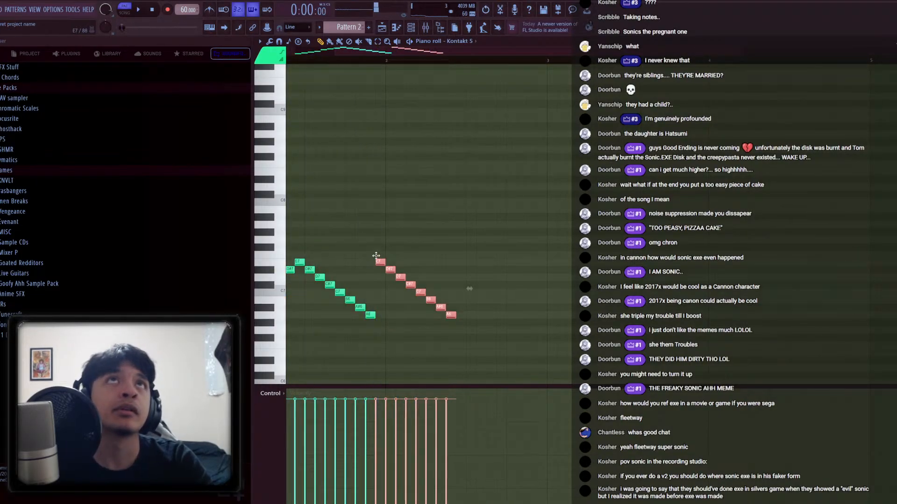
key(Up)
key(Up)
Duplicate the raised run twice more, starting the third run on G#7 and the fourth on A7
key(space)
key(ctrl+b)
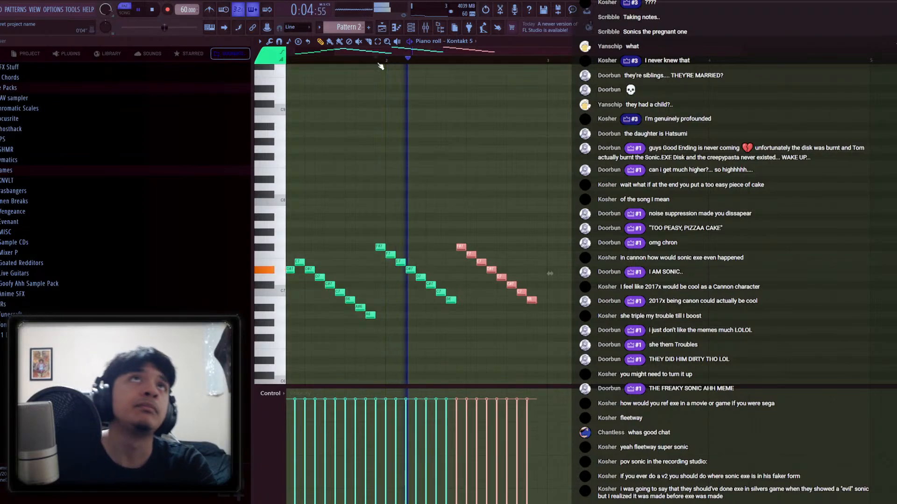
key(ctrl+b)
key(Up)
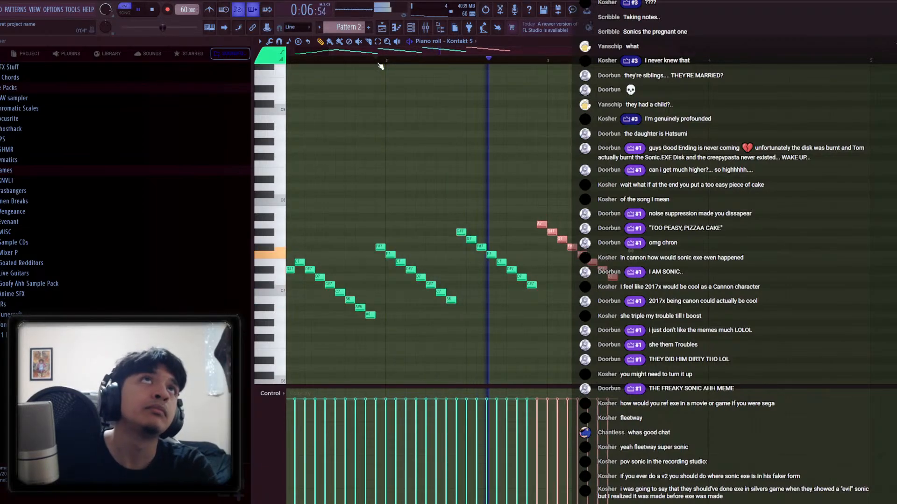
Try compressing all the notes to about one bar and play them back
key(ctrl+a)
scroll(669, 197, down, 2)
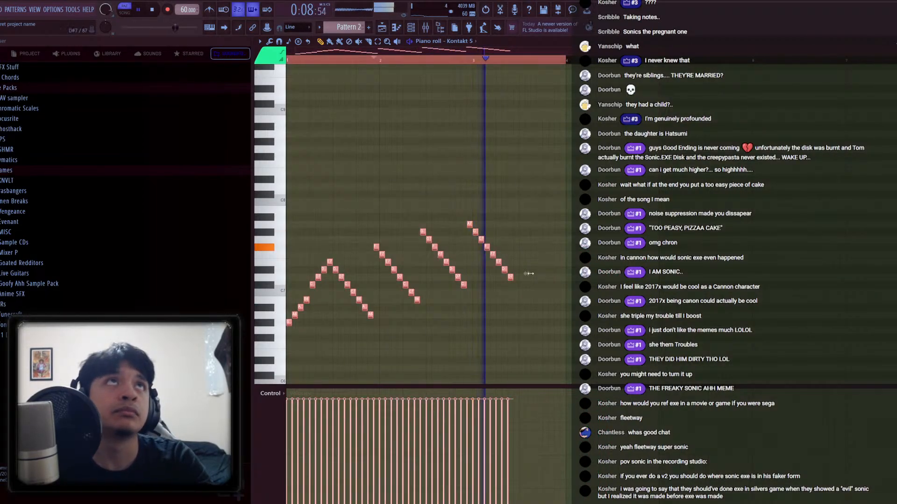
drag(528, 273, 394, 271)
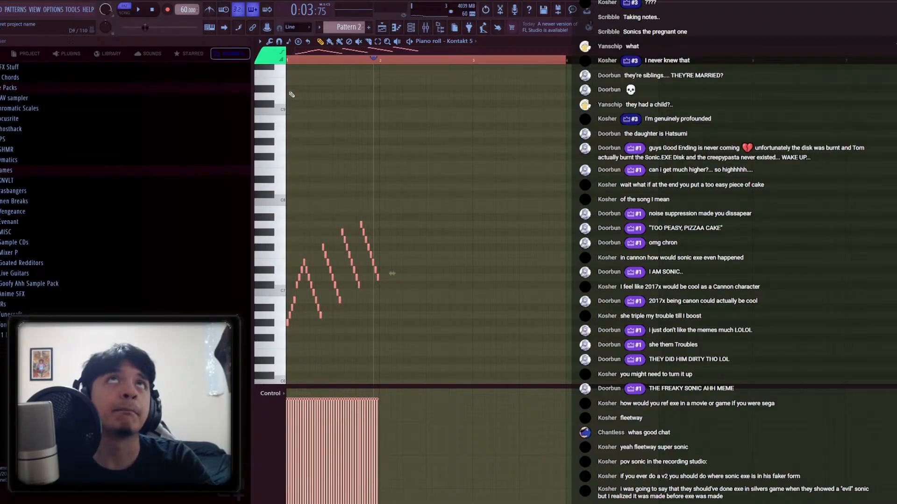
key(space)
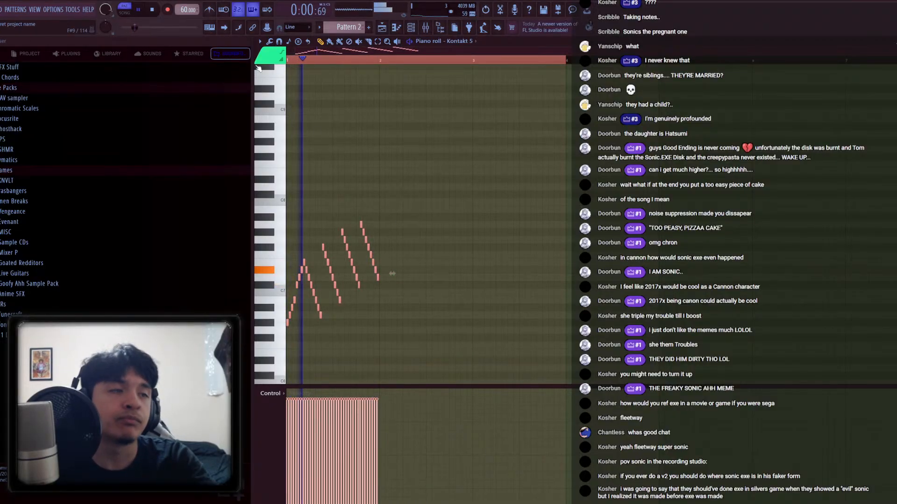
key(ctrl+z)
Compress all the notes to about 0.6 of a bar
drag(527, 274, 355, 273)
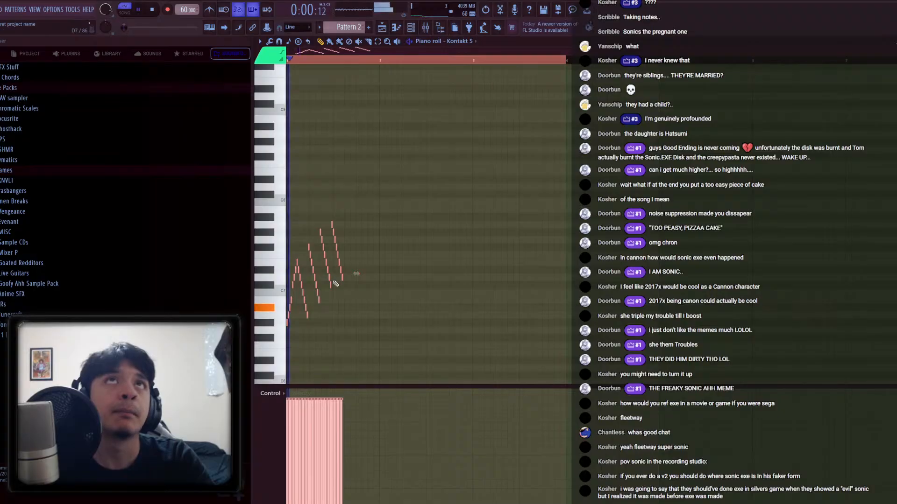
key(ctrl+z)
key(ctrl+z)
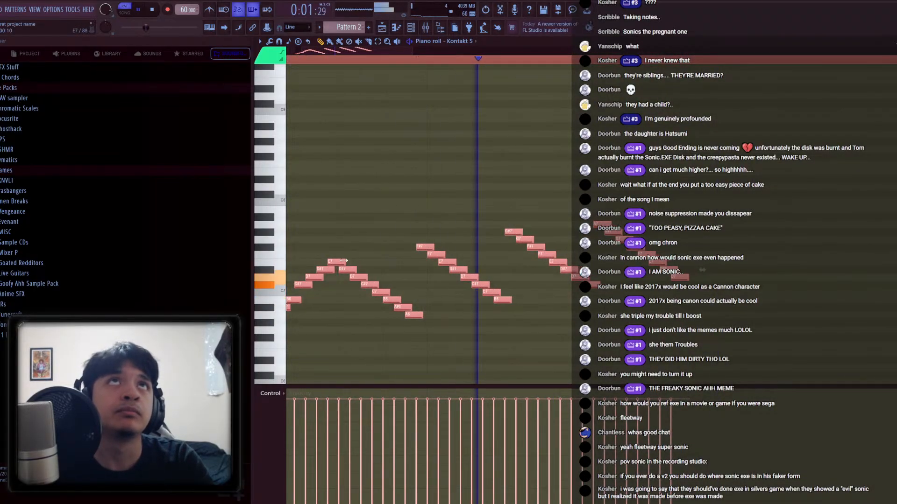
Try trimming the lengths of the overlapping notes, and undo the trim
drag(349, 262, 345, 260)
key(ctrl+z)
key(ctrl+z)
key(ctrl+z)
key(ctrl+z)
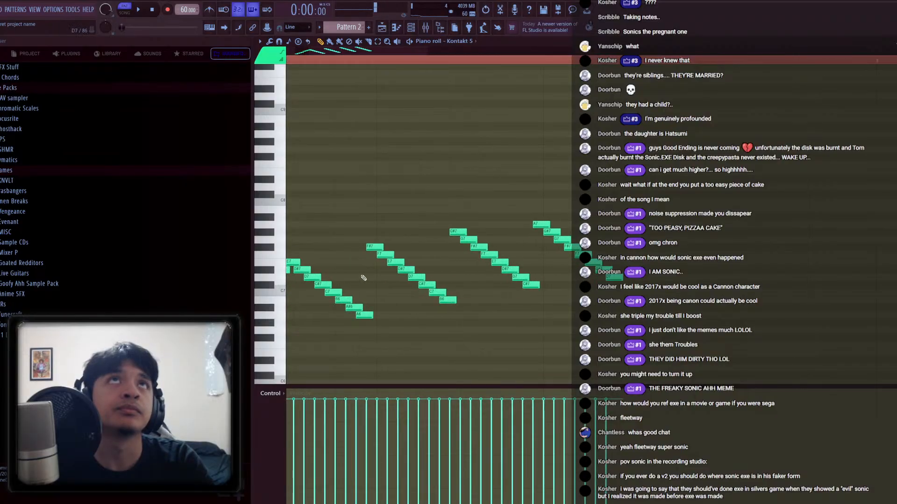
Try stretching all the notes slightly wider, play them, and undo the stretch
key(space)
drag(468, 273, 494, 272)
key(space)
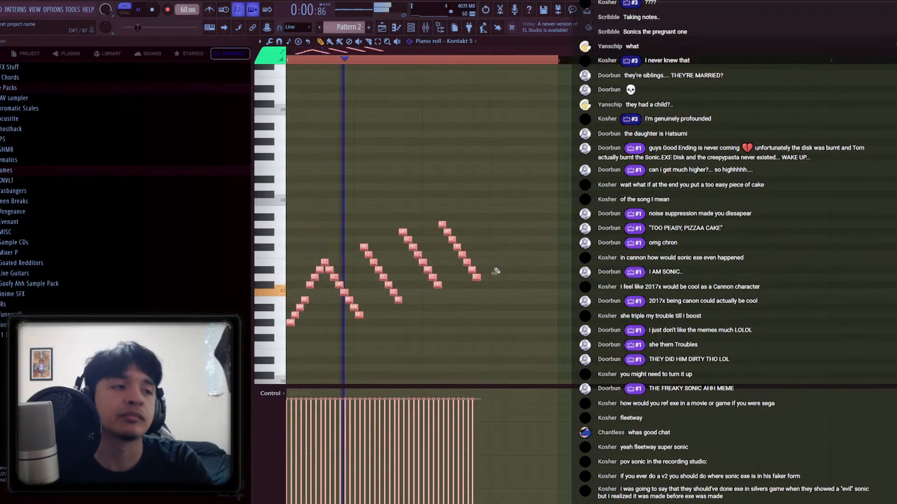
click(525, 207)
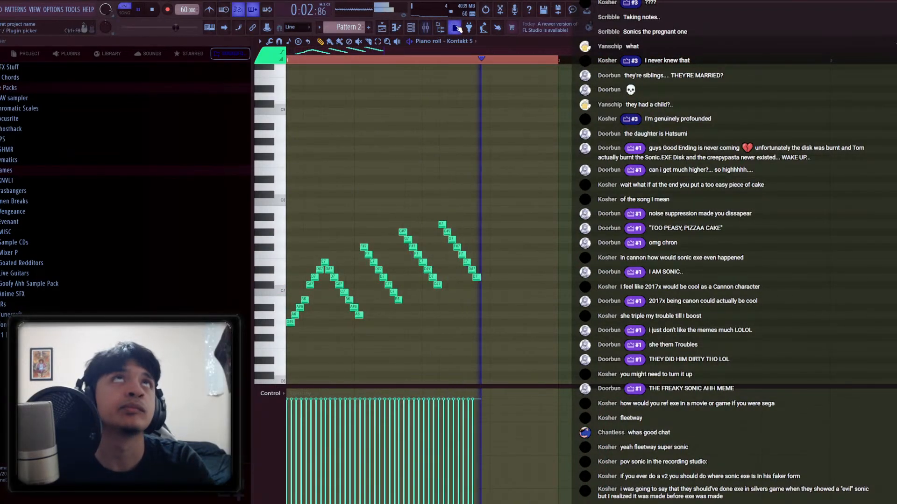
key(space)
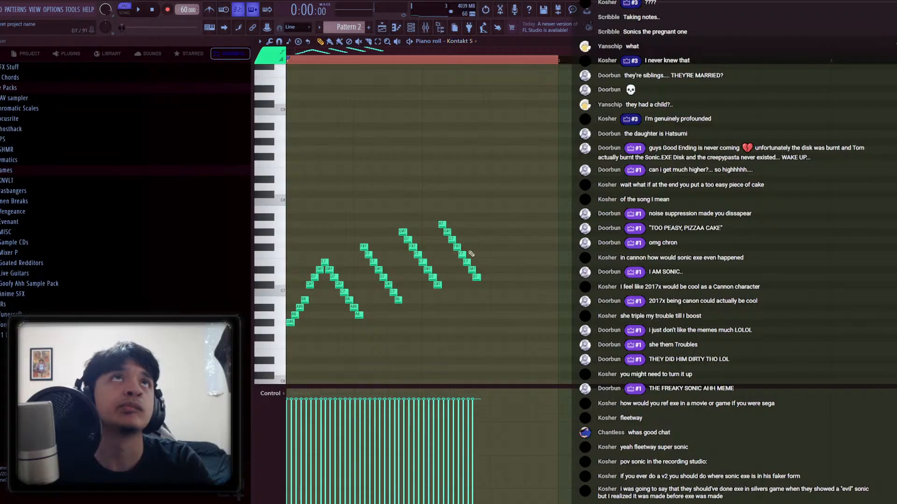
key(ctrl+z)
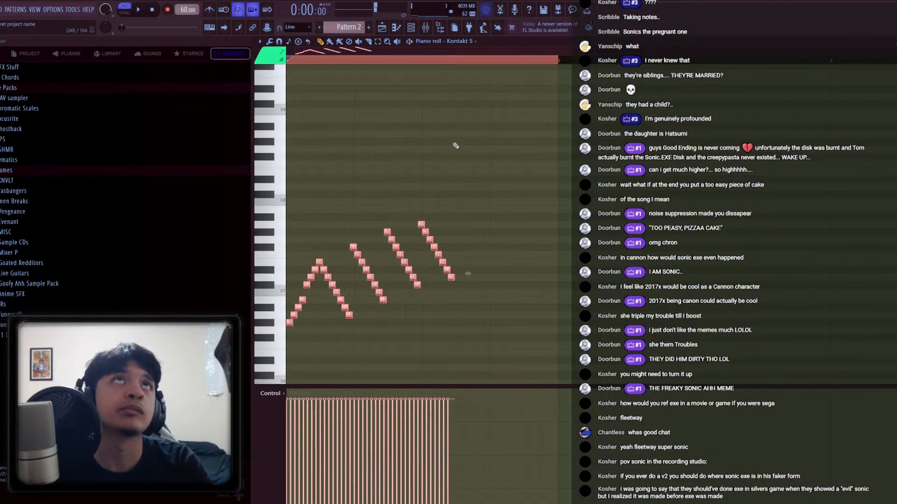
Shorten all the notes so that they no longer overlap
key(ctrl+z)
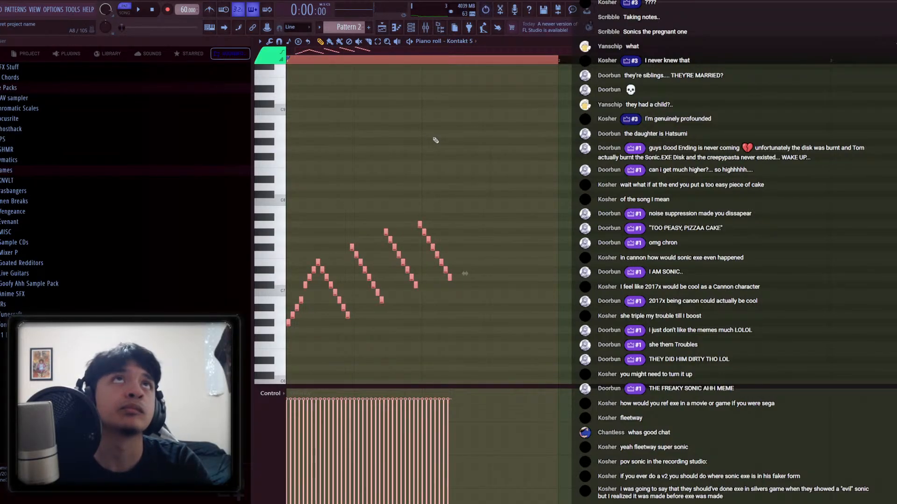
click(413, 64)
Duplicate the last seven notes of the fourth run and lower the copy seven semitones, covering C#7 to G6
drag(424, 230, 512, 335)
key(ctrl+b)
key(ctrl+Down)
key(shift+Up)
key(shift+Up)
key(shift+Up)
key(shift+Up)
key(shift+Up)
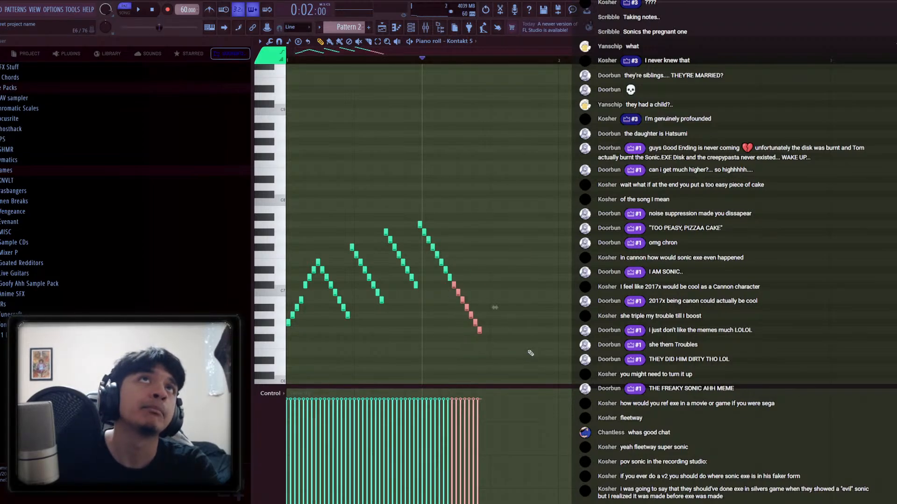
Duplicate the seven-note segment again and lower it seven semitones, continuing the descent to C6
key(ctrl+b)
key(shift+Down)
key(shift+Down)
key(shift+Down)
key(shift+Down)
key(shift+Down)
key(shift+Down)
key(shift+Down)
scroll(528, 350, down, 1)
Add a third copy of the seven-note segment and lower it seven semitones, continuing the descent to F5
key(ctrl+b)
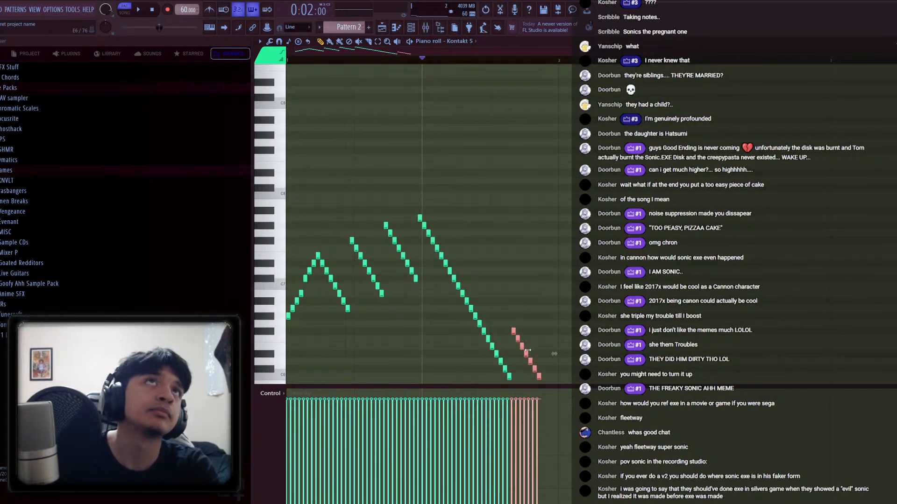
key(shift+Down)
key(shift+Down)
key(shift+Down)
key(shift+Down)
key(shift+Down)
key(shift+Down)
key(shift+Down)
scroll(528, 351, down, 3)
Add a fourth copy of the seven-note segment below F5, lowering it another seven semitones
key(ctrl+b)
key(shift+Down)
key(shift+Down)
key(shift+Down)
key(shift+Down)
key(shift+Down)
key(shift+Down)
key(shift+Down)
scroll(529, 354, down, 3)
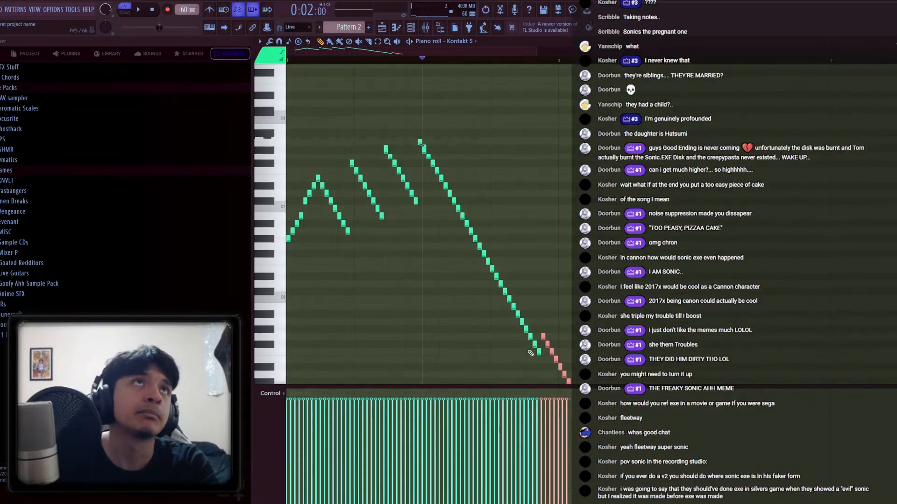
Delete the surplus low notes past the bar line so the long descent ends on C#5
scroll(575, 365, down, 2)
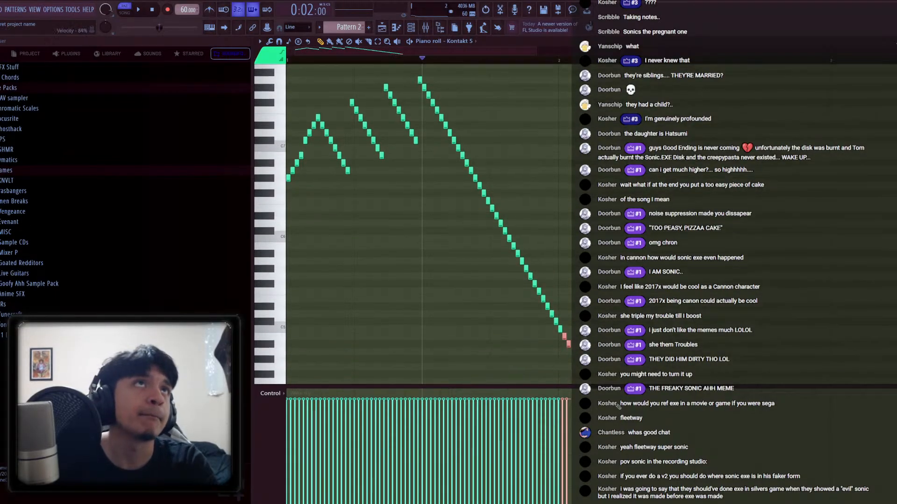
right_click(569, 339)
key(space)
right_click(560, 327)
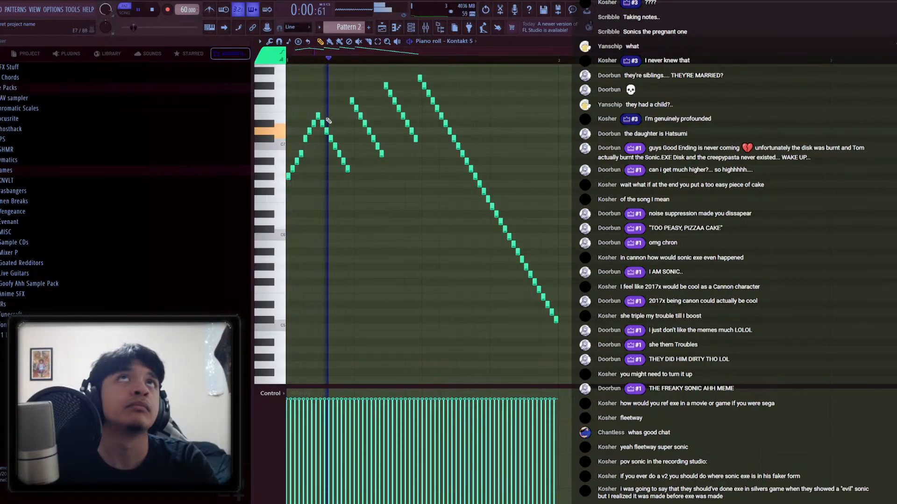
Select the entire run, check the Viola Solo instrument in Kontakt 5, and play the run back
key(ctrl+a)
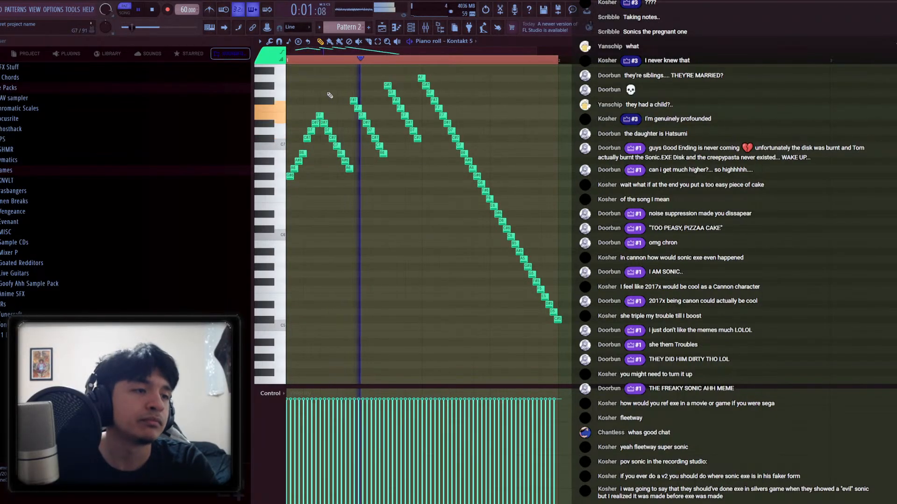
click(460, 42)
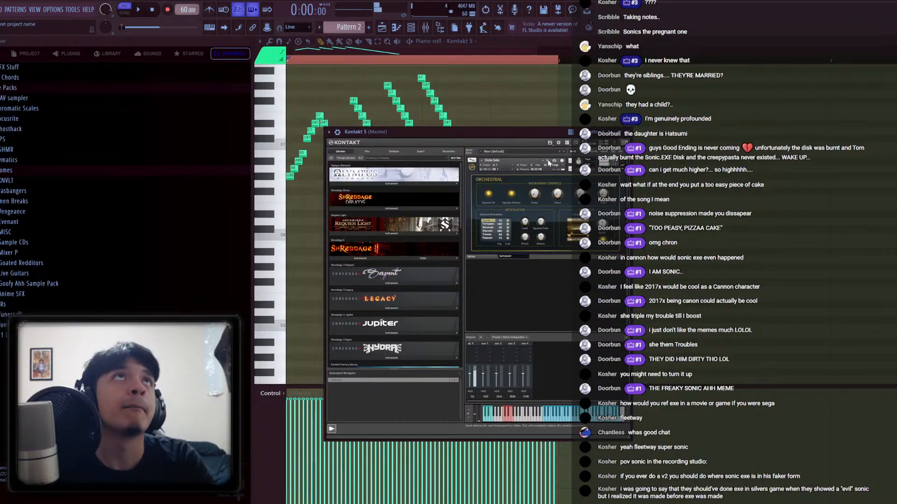
click(467, 43)
key(space)
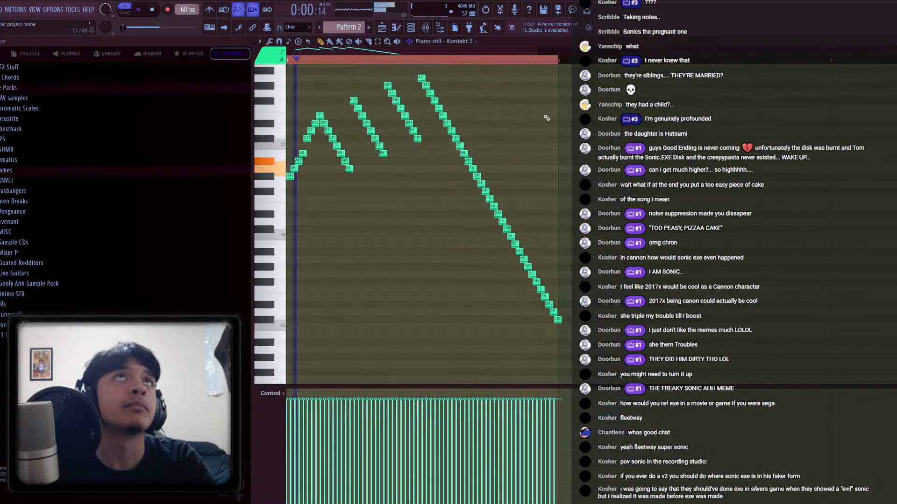
Lower the opening notes of the second and third descending groups so each group climbs before it falls
double_click(466, 42)
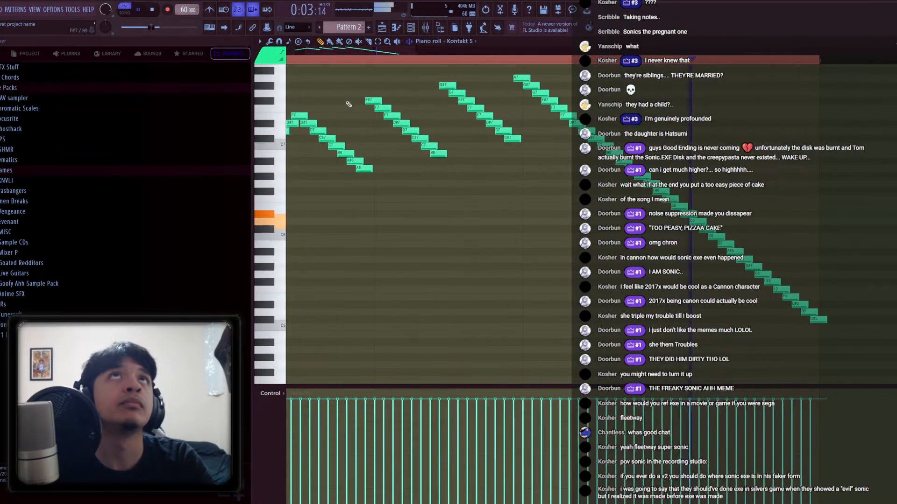
key(space)
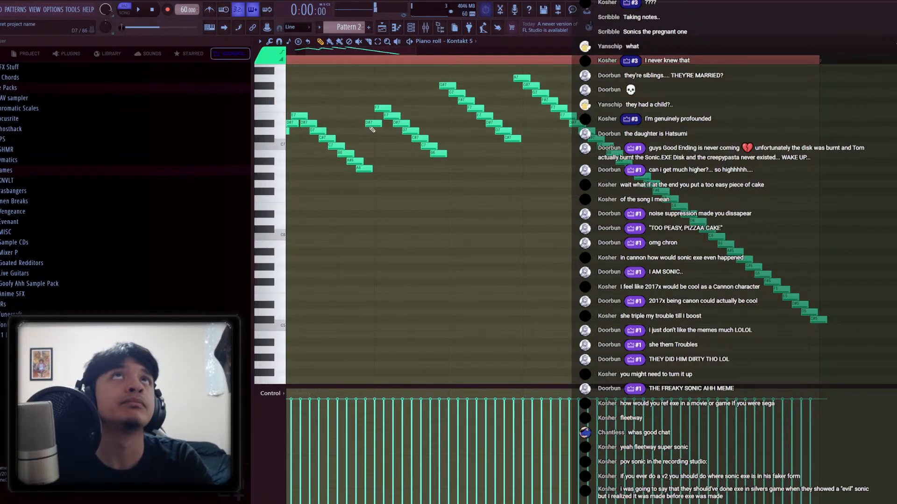
drag(446, 85, 446, 93)
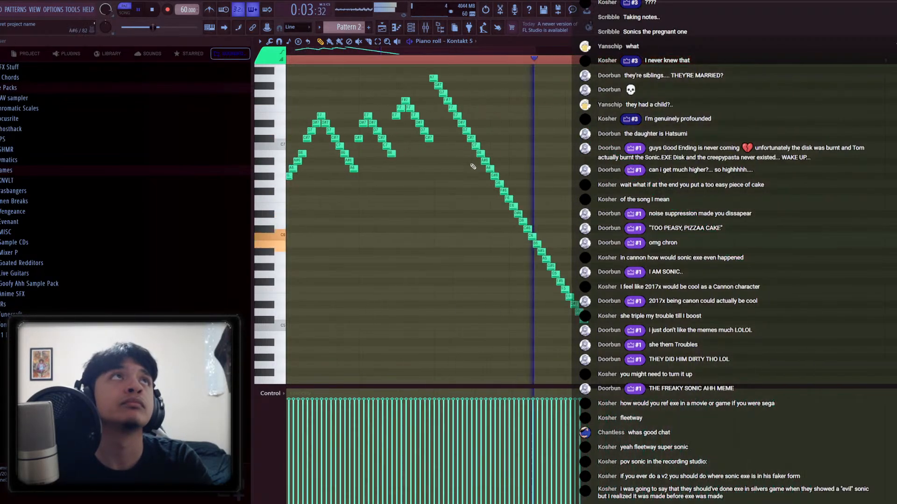
In the playlist, move the Pattern 2 clip to bar 2 and place a KSHMR_Orchestral_Deep_Impact_01 clip at bar 1 on Track 5
key(F7)
click(472, 95)
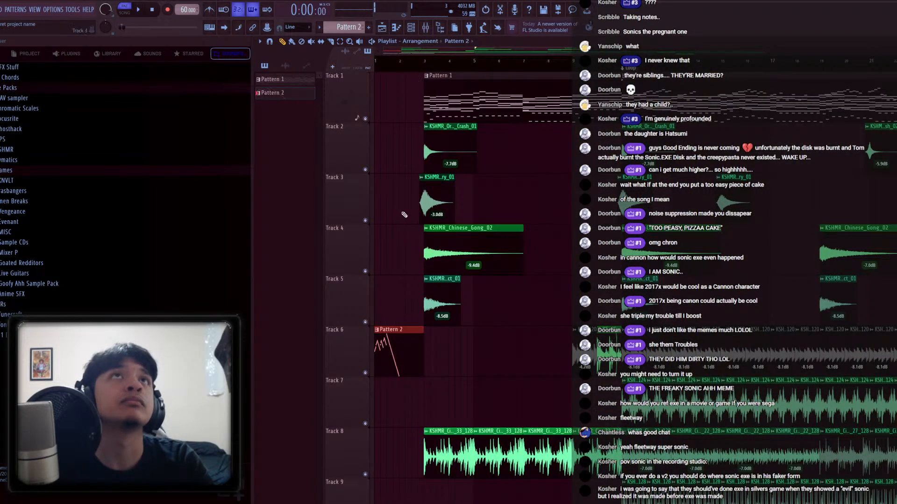
drag(401, 336, 426, 336)
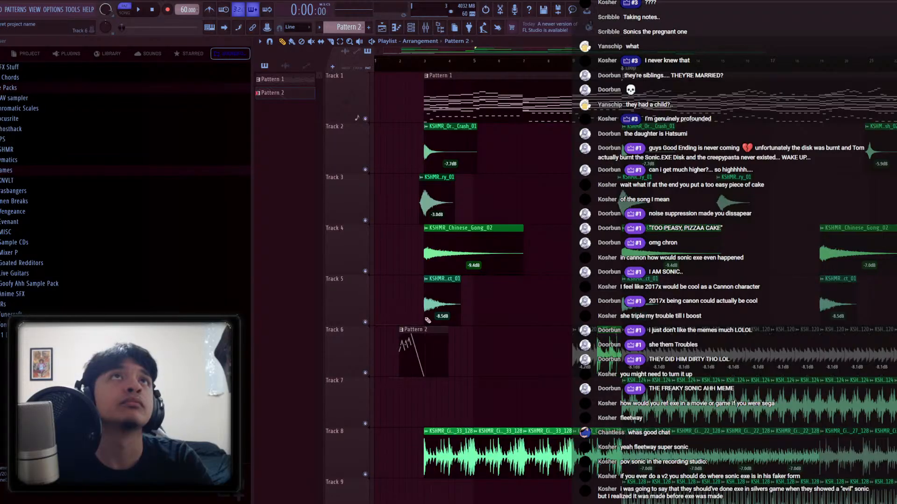
click(441, 279)
click(388, 290)
key(space)
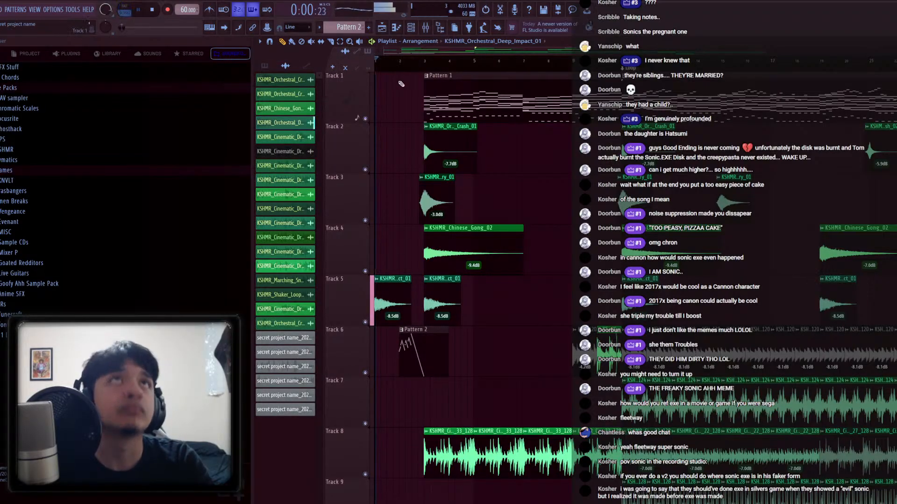
key(space)
Try the Pattern 2 clip at bar 1 together with the impact and play the opening
drag(413, 350, 388, 351)
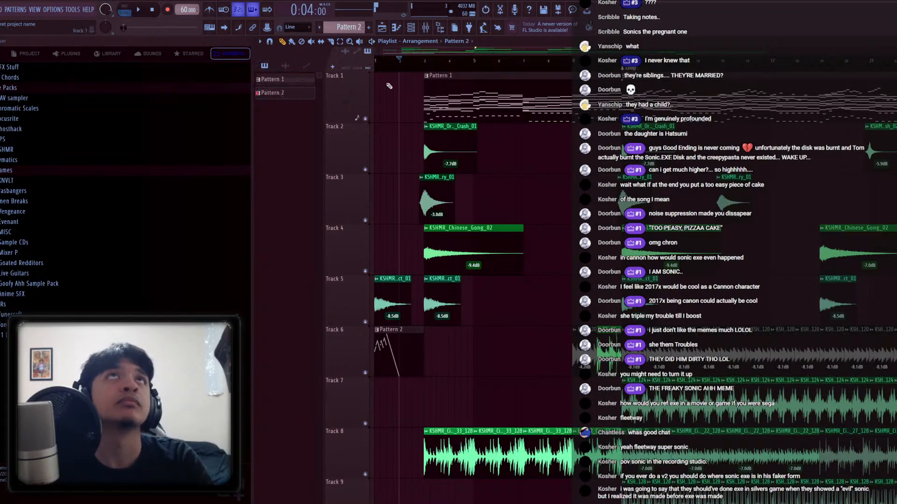
key(space)
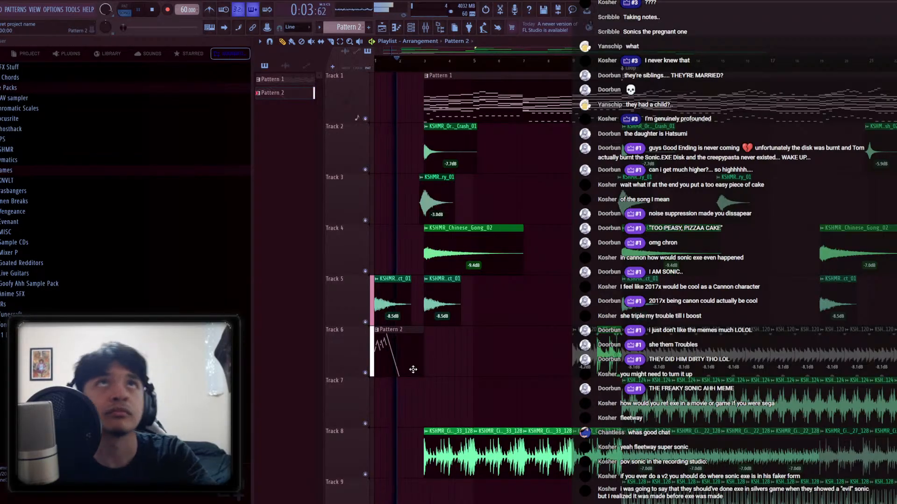
key(space)
Move the early impact clip to bar 2 on Track 7 and the Pattern 2 clip to bar 2 on Track 6
drag(411, 174, 376, 376)
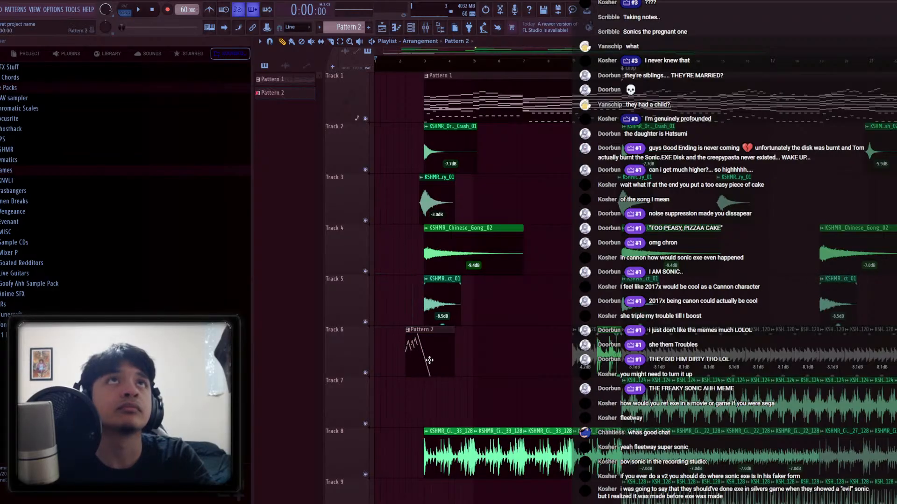
drag(397, 309, 432, 362)
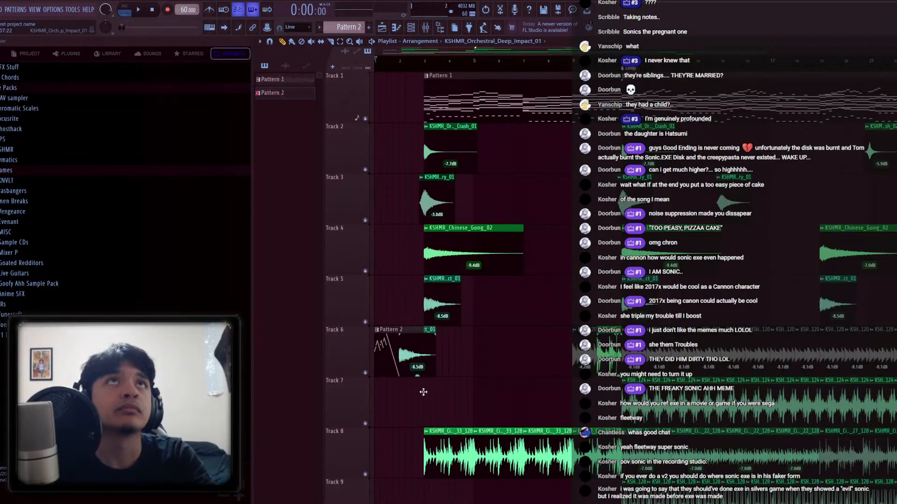
drag(423, 392, 423, 403)
drag(390, 336, 414, 336)
Add KSHMR_Cinematic_Drum_Loop_33_128 before bar 3 on Track 8, trim its start to just before bar 2, and play the intro
drag(424, 434, 375, 435)
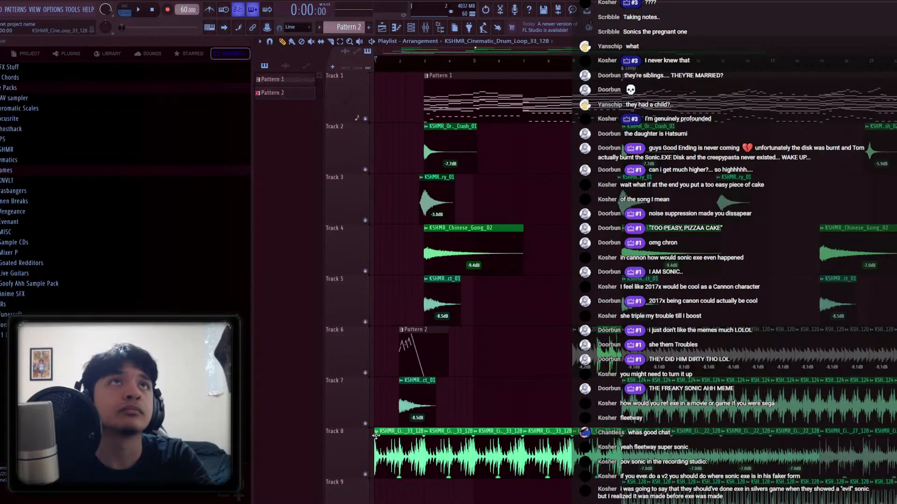
click(377, 450)
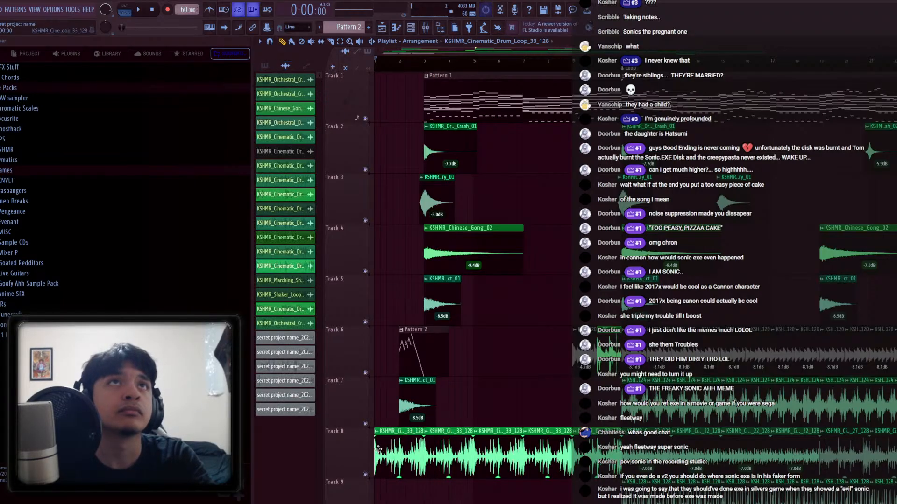
click(397, 69)
drag(372, 332, 373, 472)
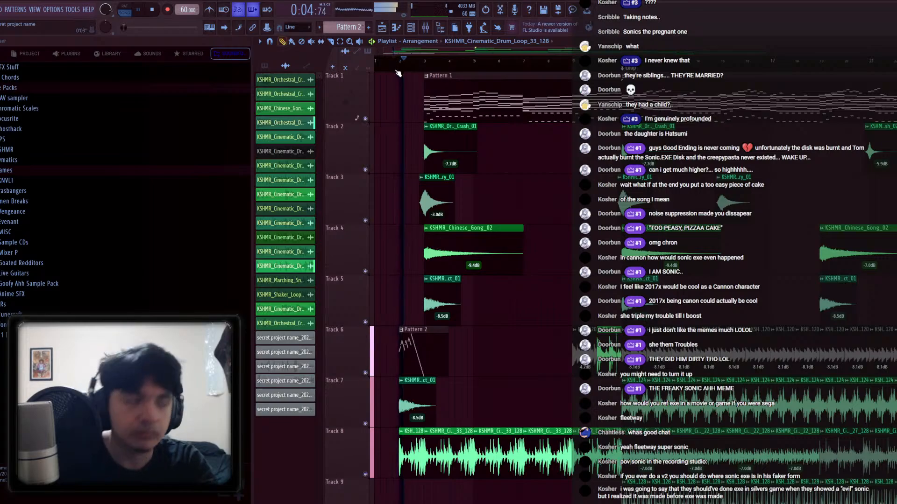
scroll(380, 422, up, 3)
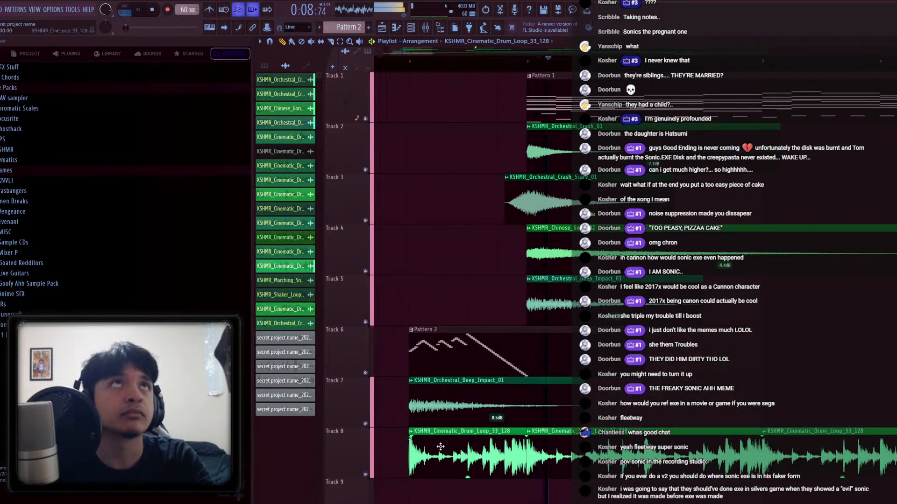
scroll(441, 447, up, 1)
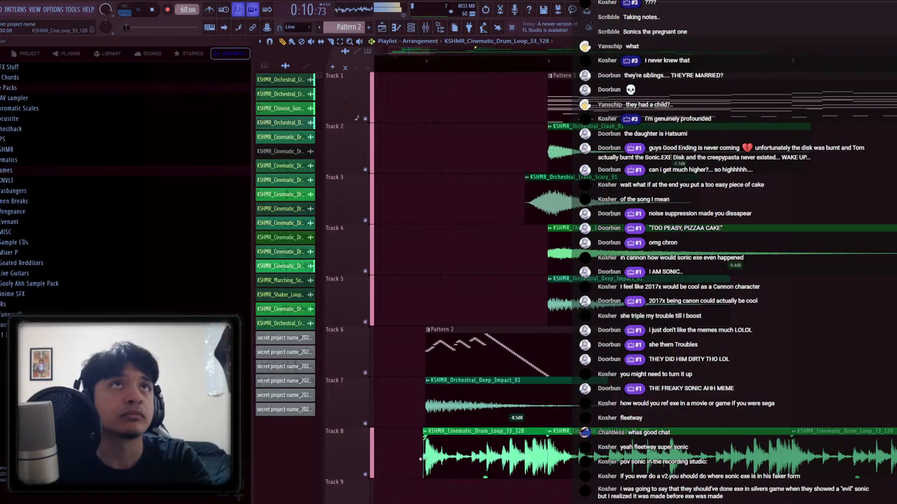
key(space)
In Pattern 2's Kontakt #5 piano roll, draw a one-bar chord of C#5, D#5, F5 and F#5 and play it
key(F7)
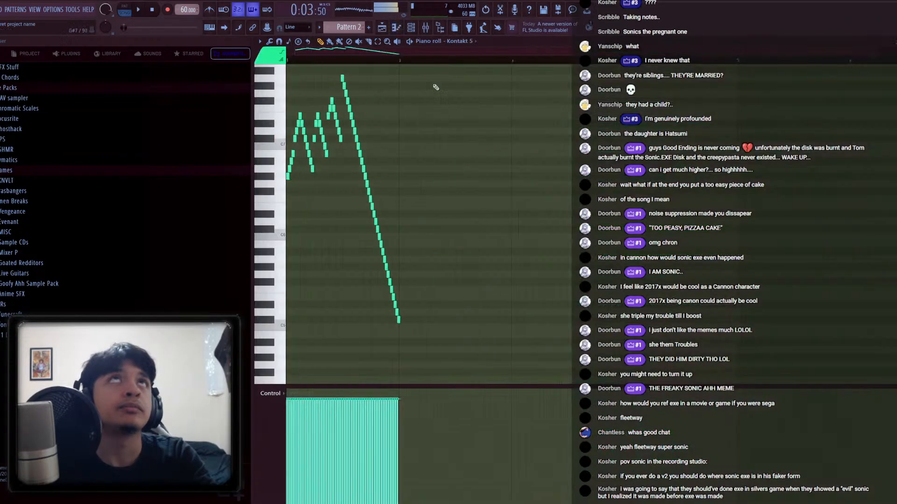
key(Down)
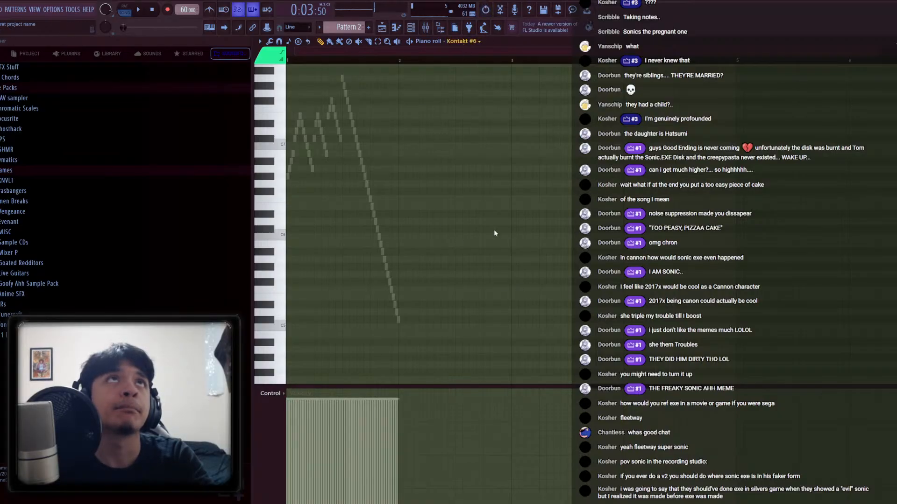
drag(338, 166, 292, 312)
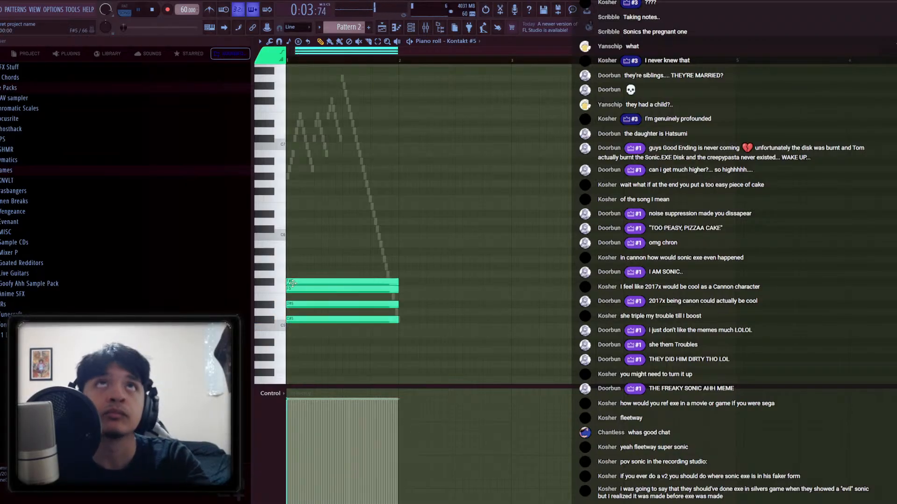
key(space)
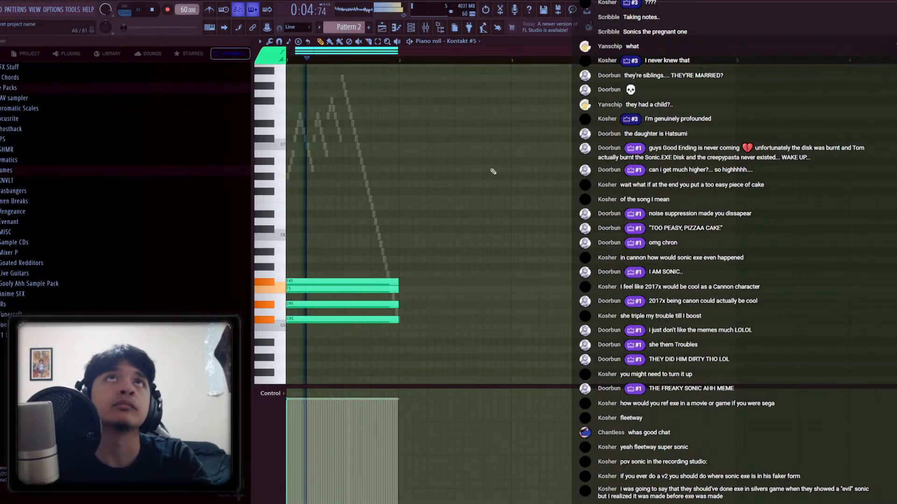
Raise the chord three semitones to E5, F#5, G#5 and A5 and play it back
key(space)
key(shift+Up)
key(shift+Up)
key(shift+Up)
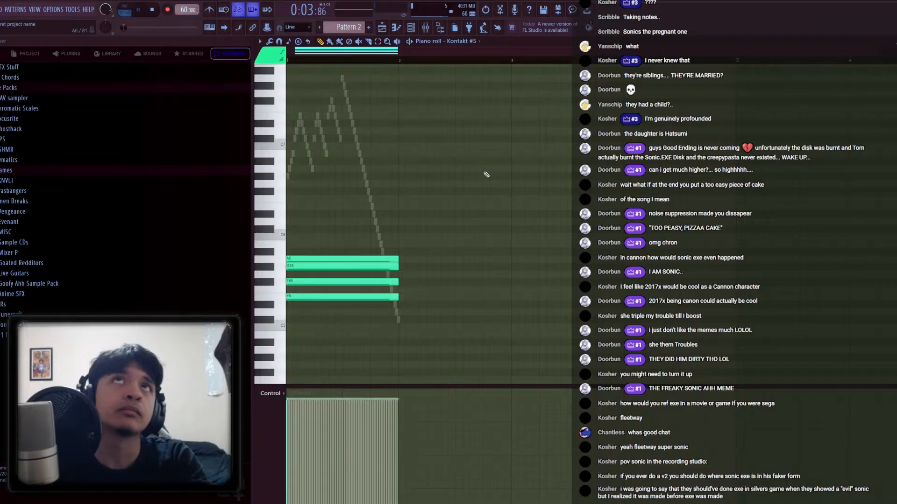
key(space)
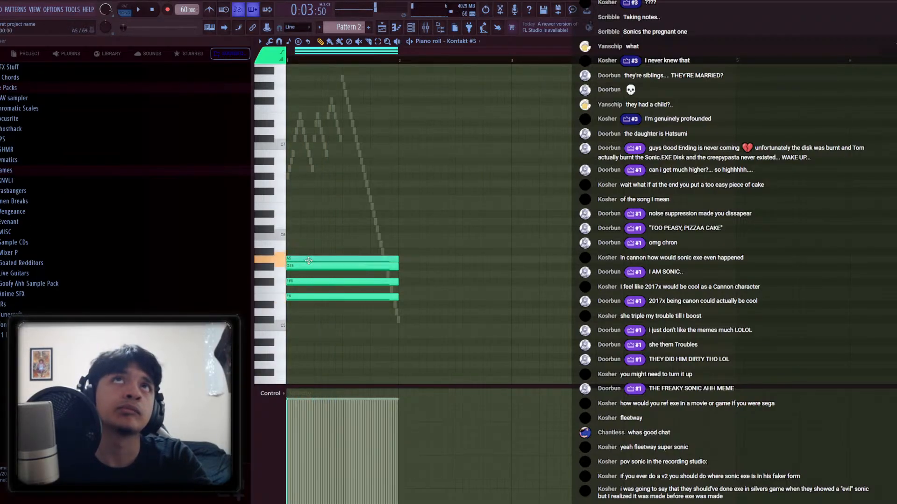
Add a C6 note from beat two and an E6 note from beat three, both held to the bar's end
click(308, 237)
drag(443, 251, 406, 241)
key(space)
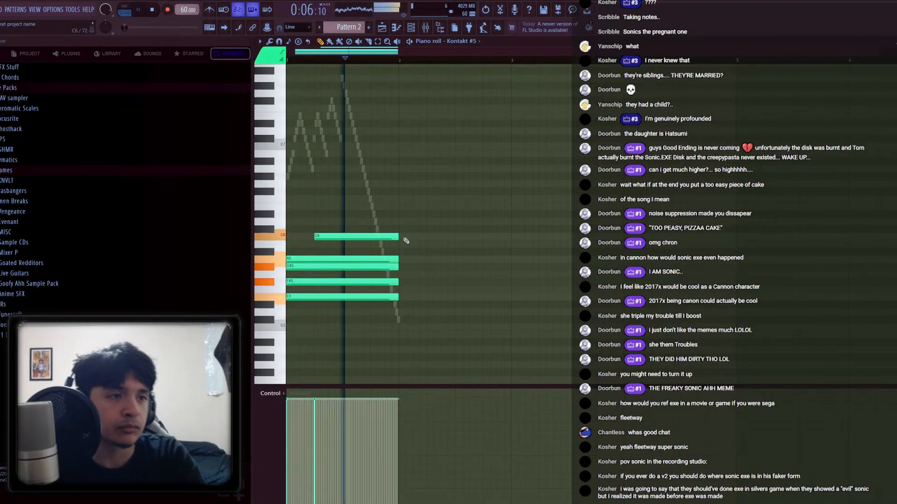
key(space)
click(351, 146)
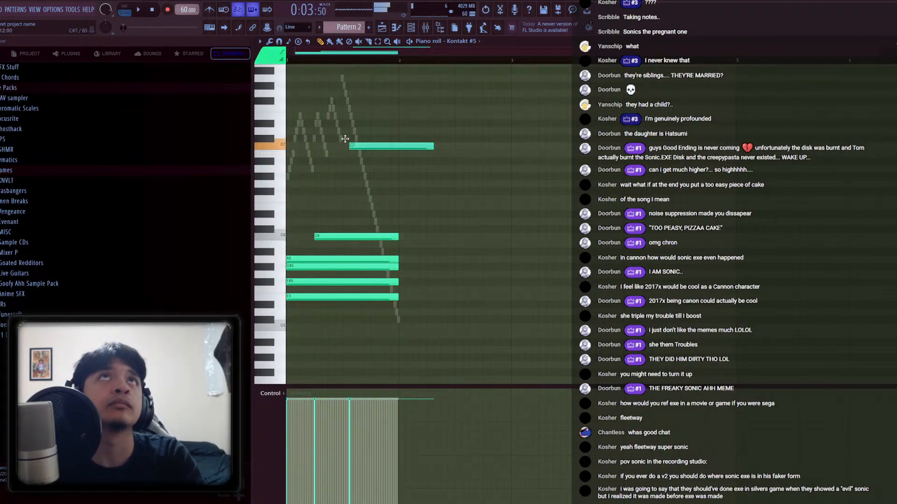
drag(366, 148, 397, 205)
key(space)
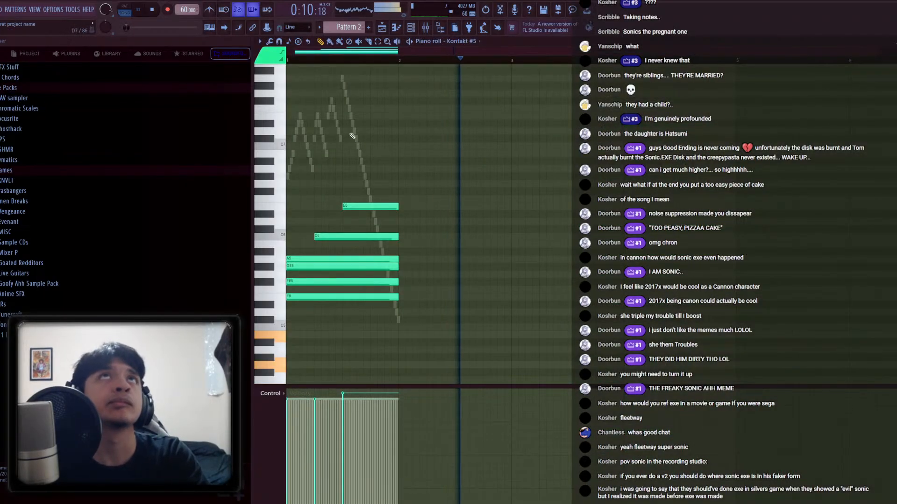
Draw a descending bass line of E4, D#4, D4 and C#4 below the chord, one beat each, and play it
scroll(327, 233, down, 5)
key(space)
mouse_move(298, 267)
mouse_down()
mouse_move(277, 271)
mouse_move(280, 286)
mouse_move(286, 268)
mouse_move(288, 281)
mouse_up()
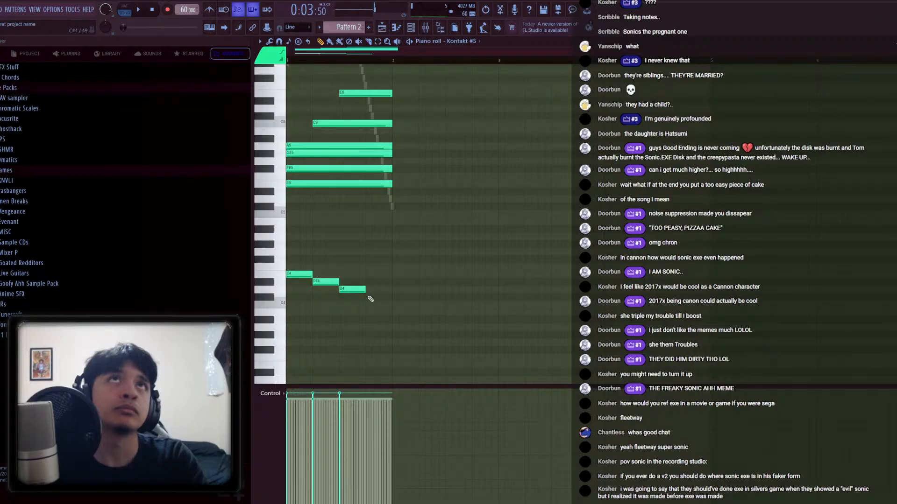
drag(383, 307, 253, 279)
key(space)
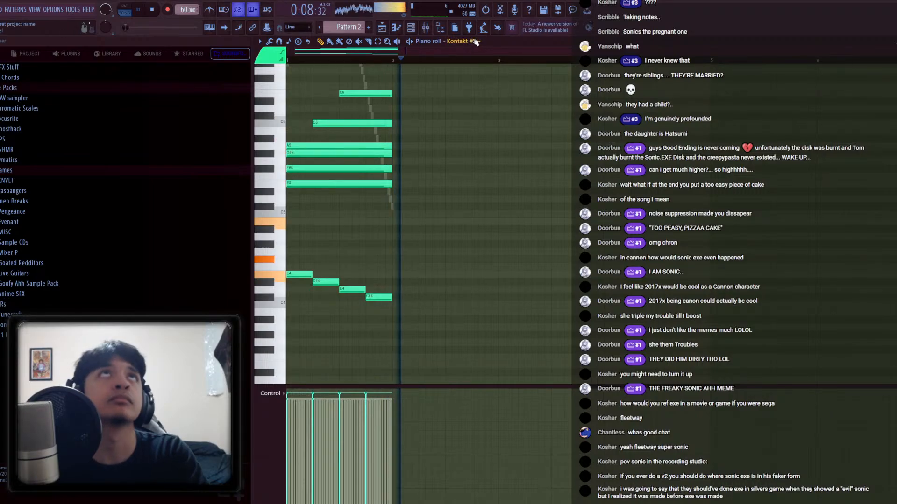
Copy the chromatic run from Kontakt 5 into Kontakt #2 and give the copy lower, varied note velocities
key(Up)
key(space)
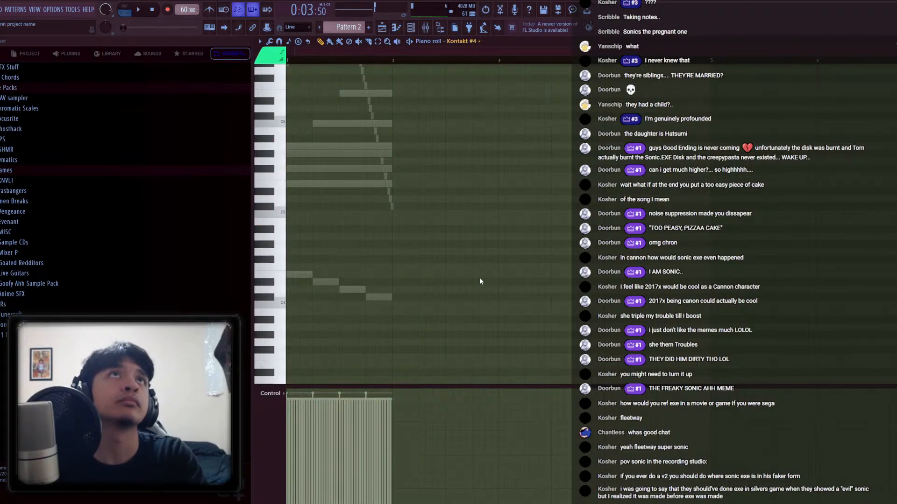
key(Down)
key(Down)
key(space)
key(Down)
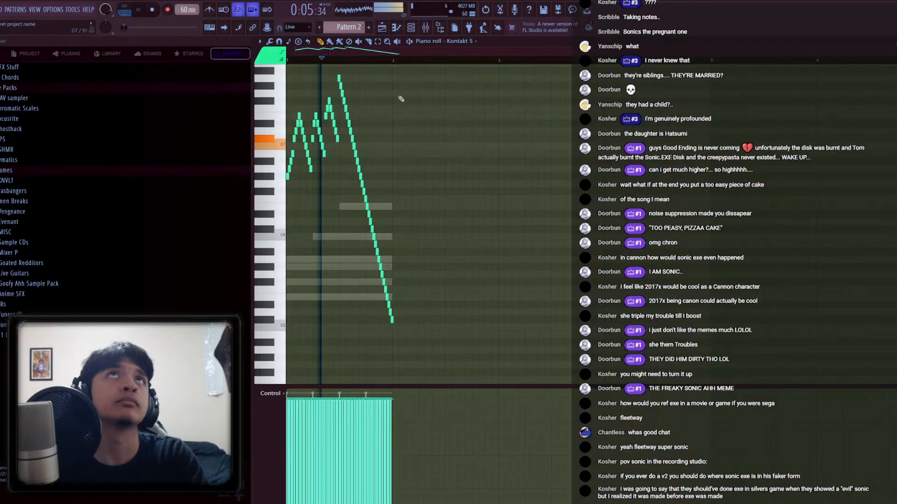
key(Up)
key(Up)
key(Up)
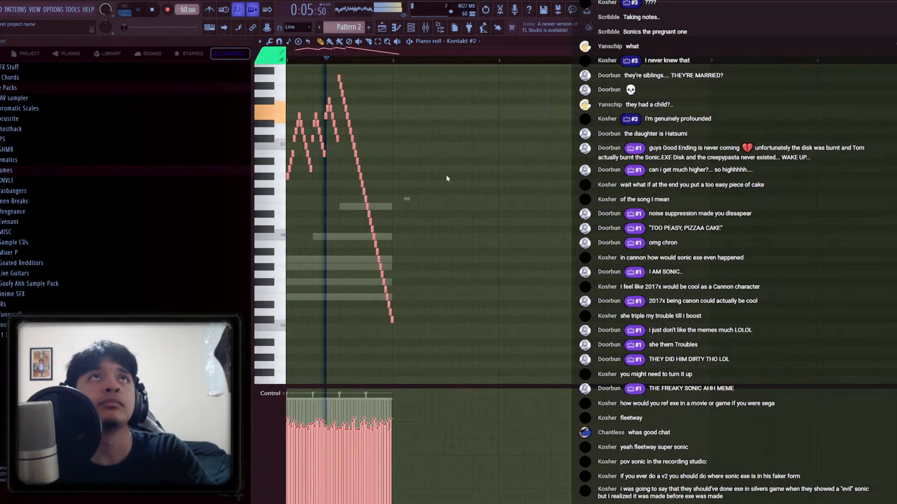
key(ctrl+d)
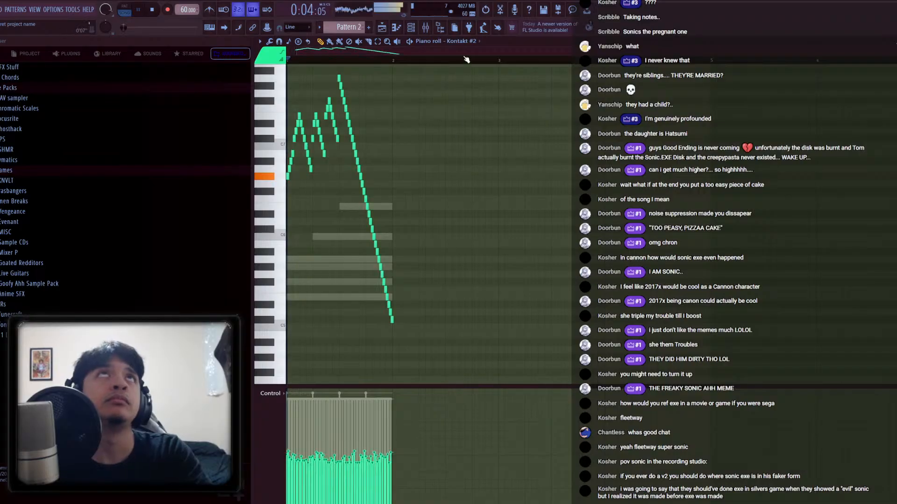
Play Pattern 2 while comparing the notes of Kontakt #2, Kontakt 5 and Kontakt #5, and check Kontakt #5's instrument settings
key(Down)
key(Down)
key(Down)
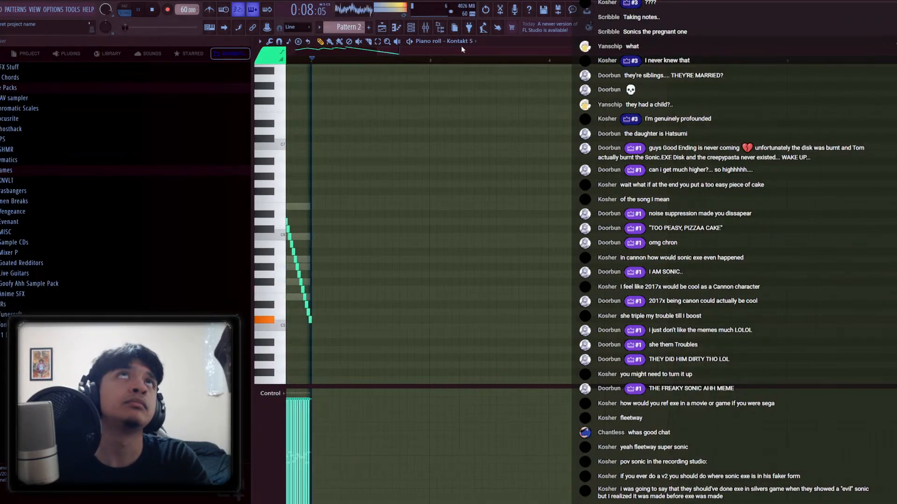
click(412, 27)
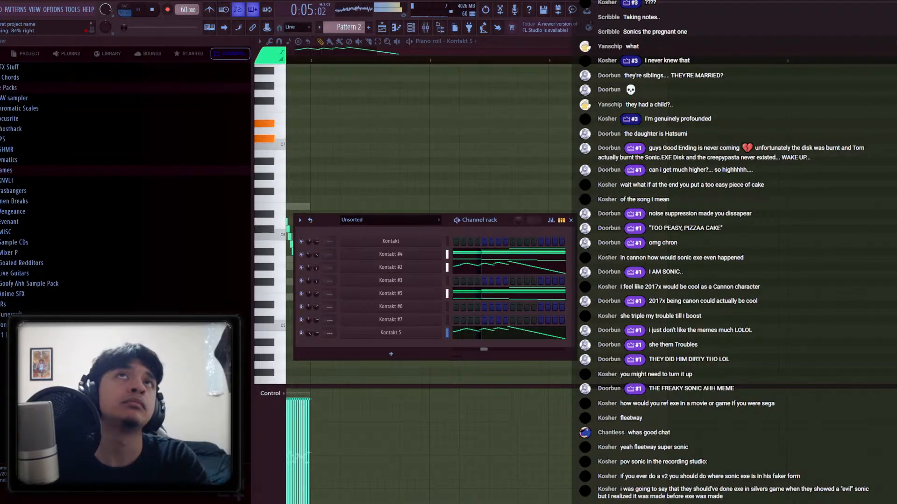
right_click(373, 125)
scroll(373, 126, down, 3)
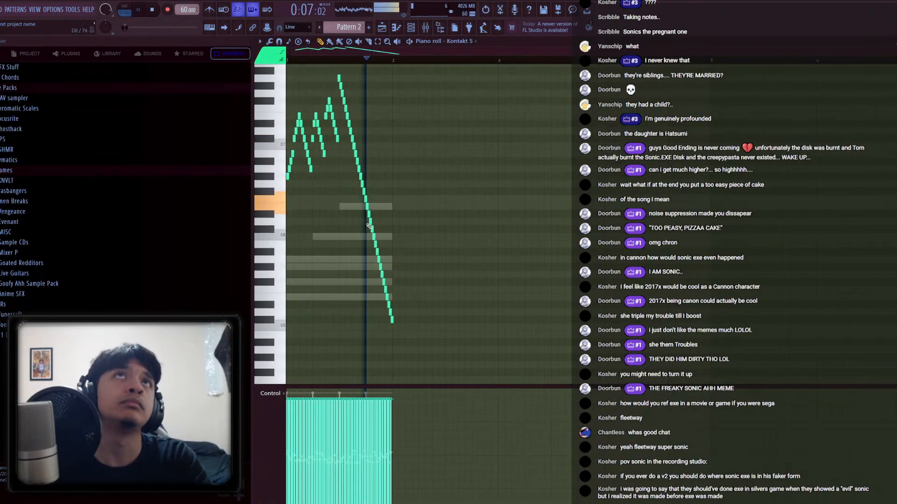
key(space)
right_click(359, 239)
right_click(360, 238)
key(space)
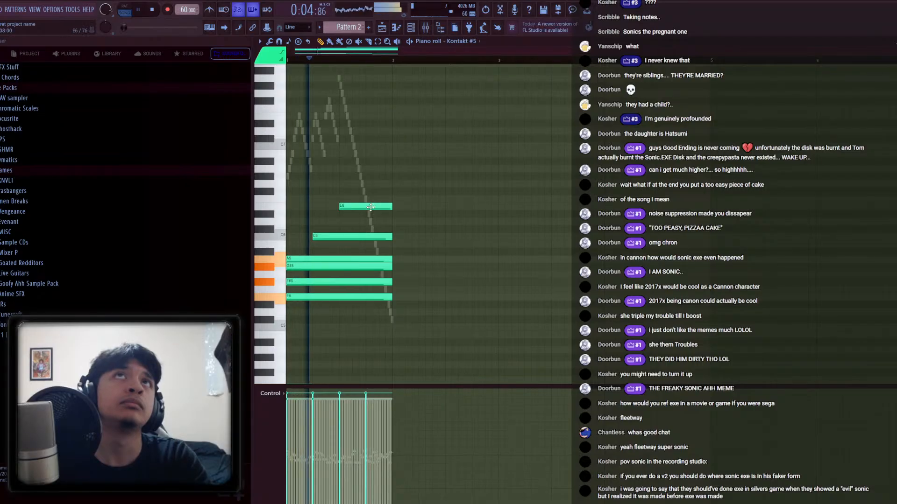
scroll(452, 70, down, 6)
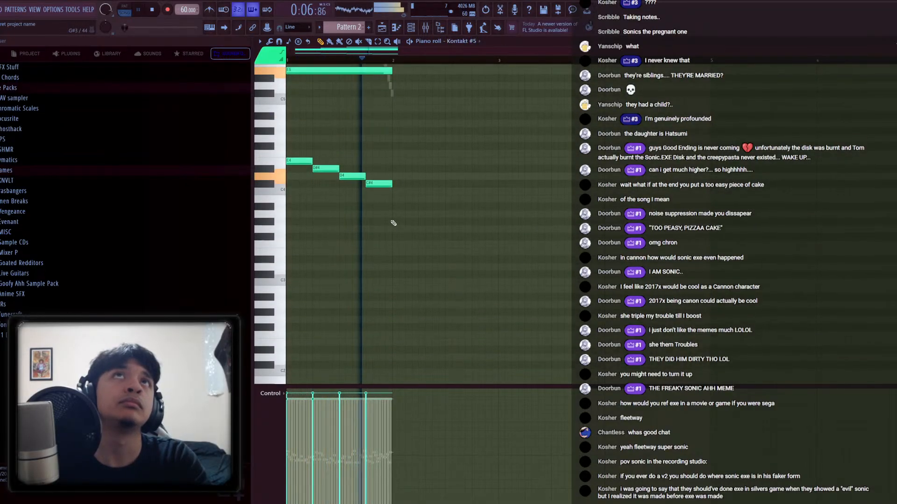
key(space)
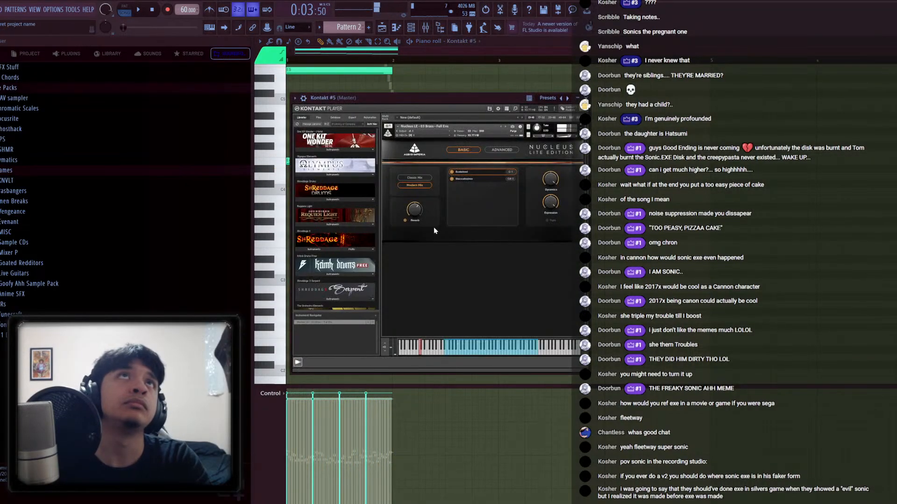
key(Escape)
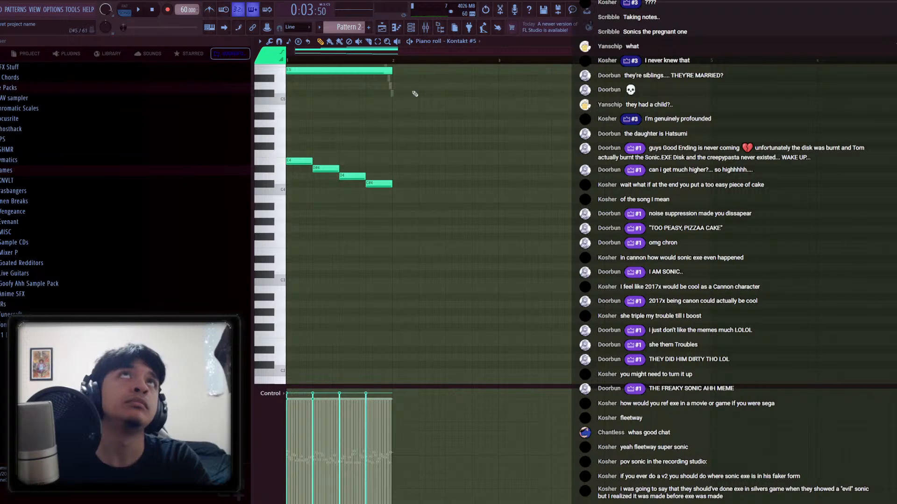
Replay Pattern 2, stepping through the Kontakt #5, Kontakt 5 and Kontakt #4 parts and checking Kontakt #4's string articulations
key(space)
scroll(407, 103, up, 3)
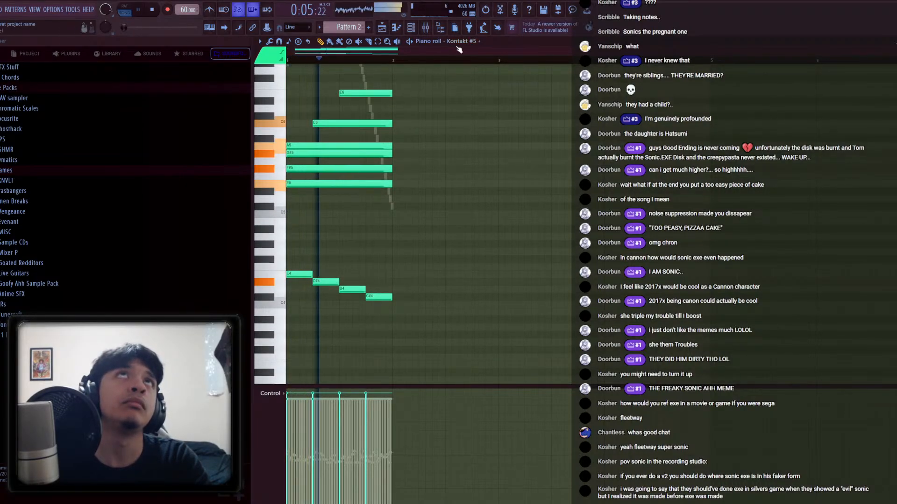
key(space)
click(339, 120)
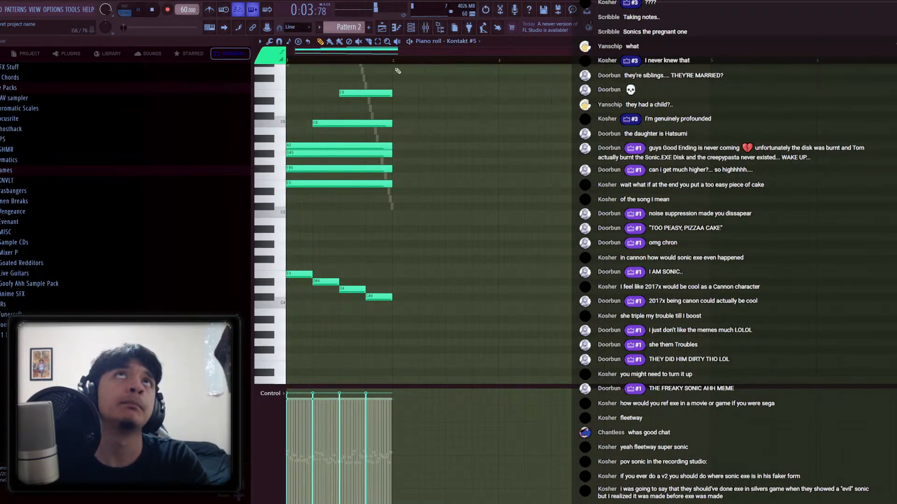
scroll(462, 46, up, 3)
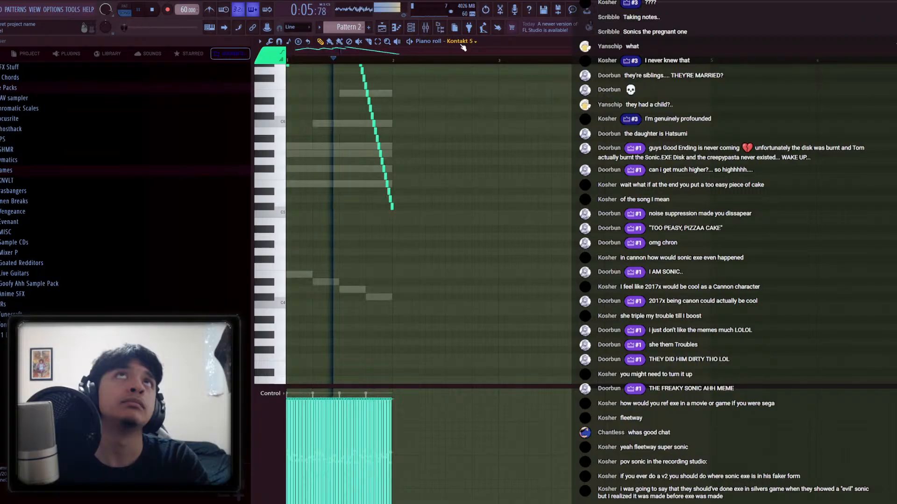
scroll(462, 46, up, 2)
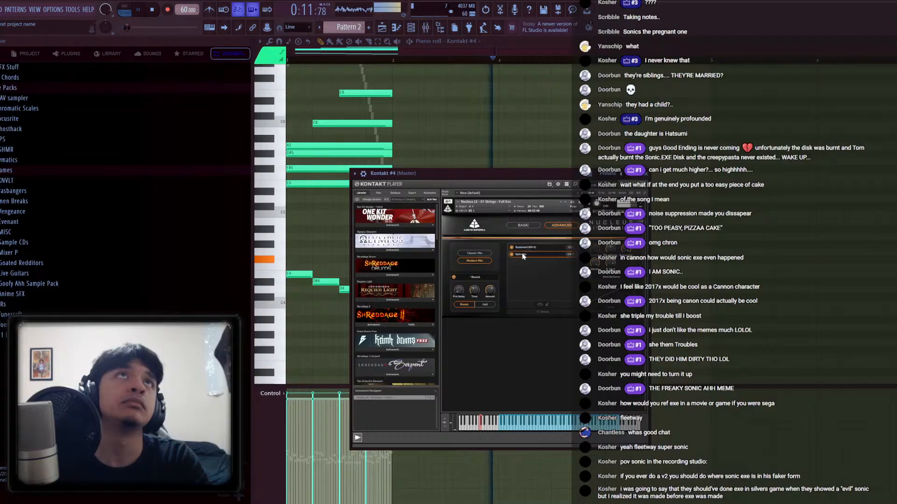
key(Escape)
key(space)
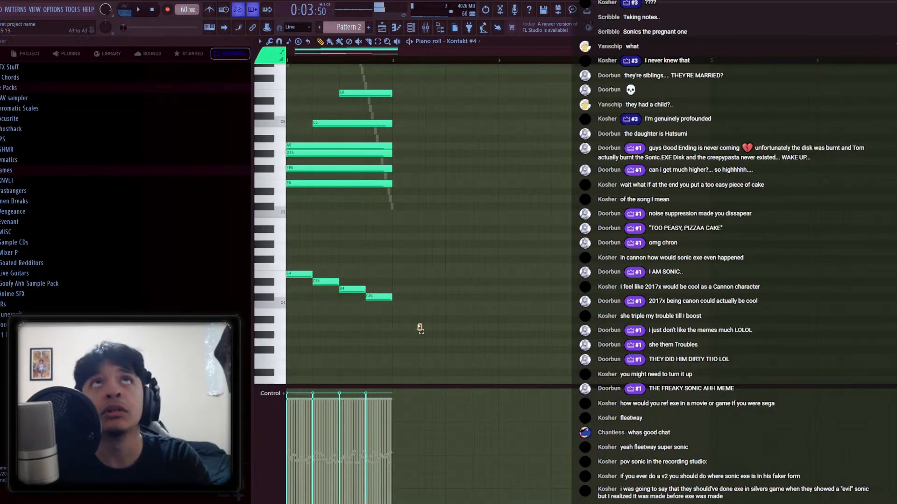
In Kontakt #4, shorten the descending bass notes to half a beat and alternate them with octave-lower copies E3, D#3, D3 and C#3
drag(420, 329, 273, 271)
click(315, 275)
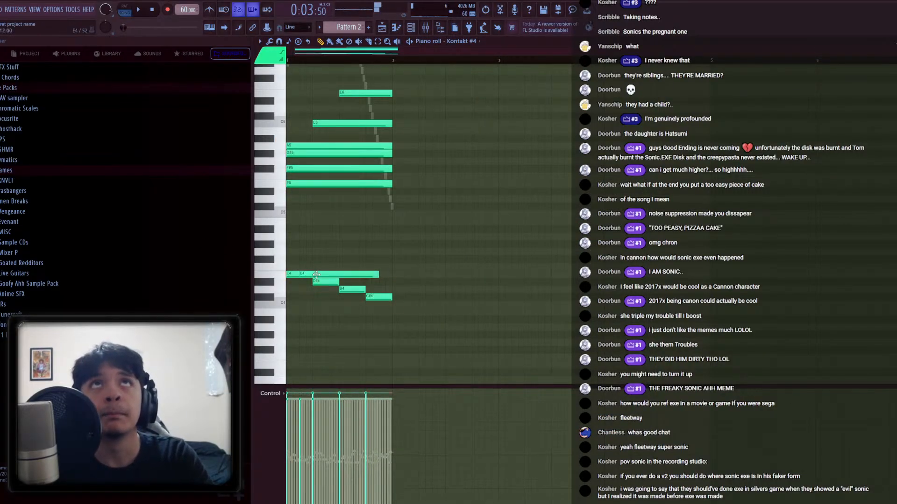
key(ctrl+z)
drag(292, 274, 309, 360)
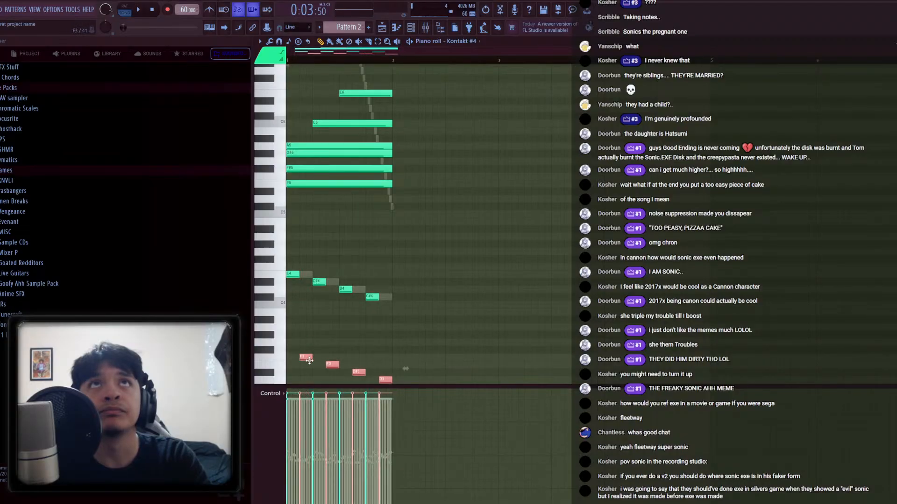
scroll(310, 194, down, 4)
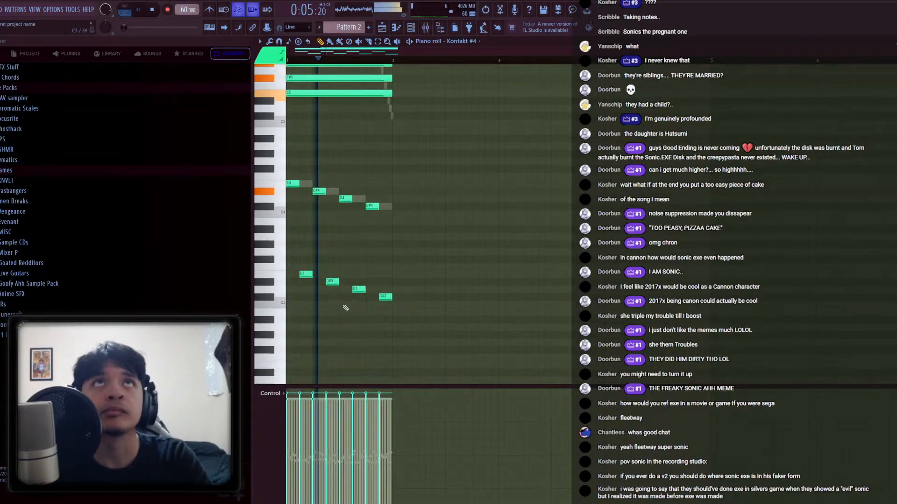
drag(398, 308, 235, 161)
key(ctrl+z)
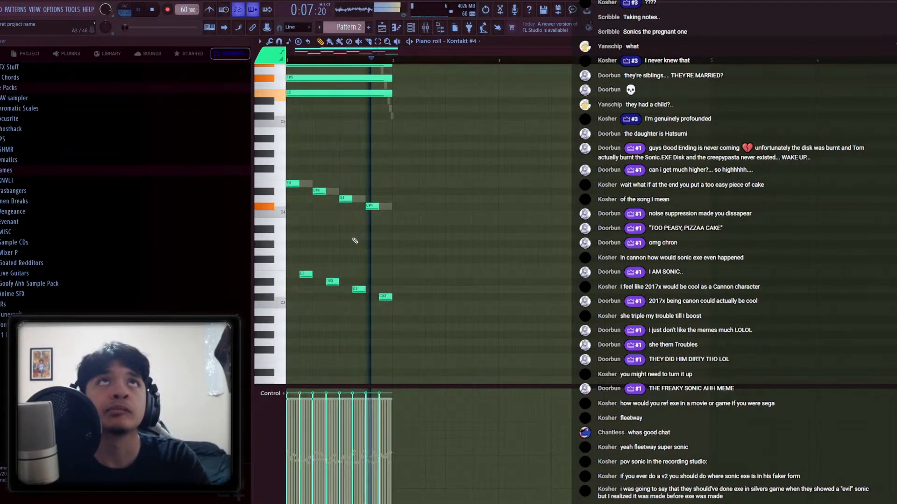
key(space)
drag(394, 312, 364, 205)
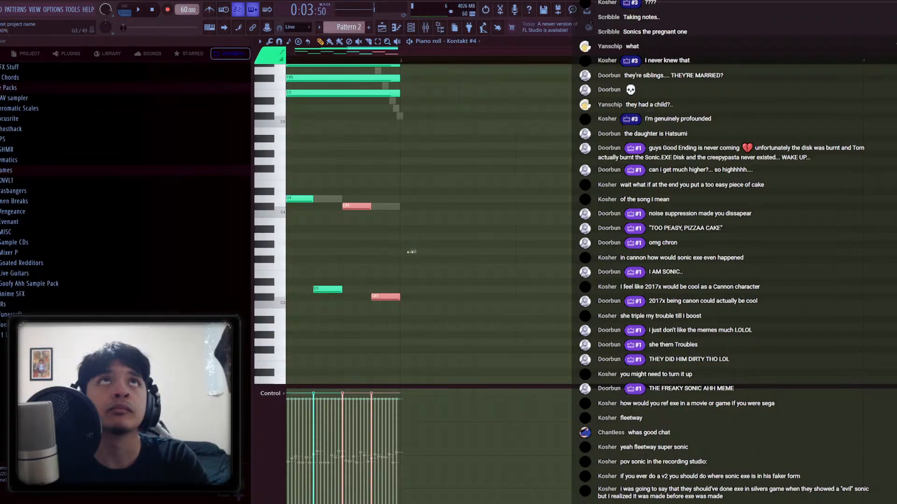
key(ctrl+b)
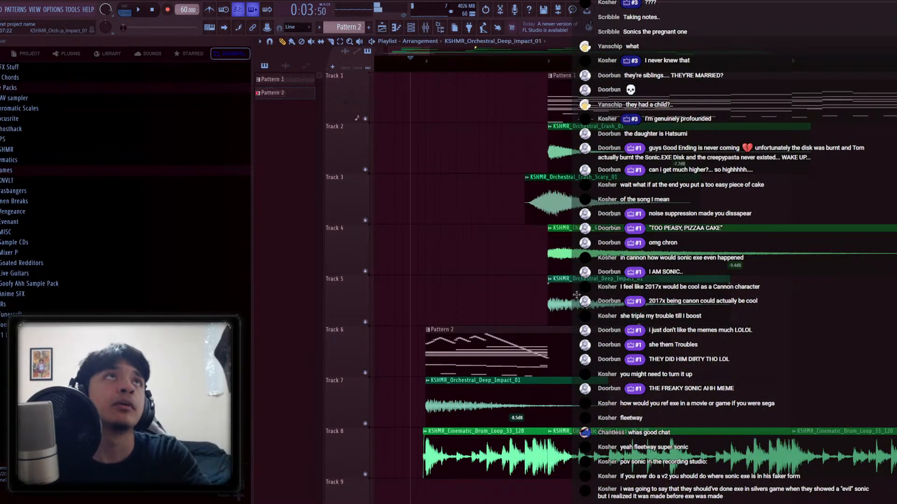
Play the arrangement from its opening with the playlist zoomed out to show the following sections
key(space)
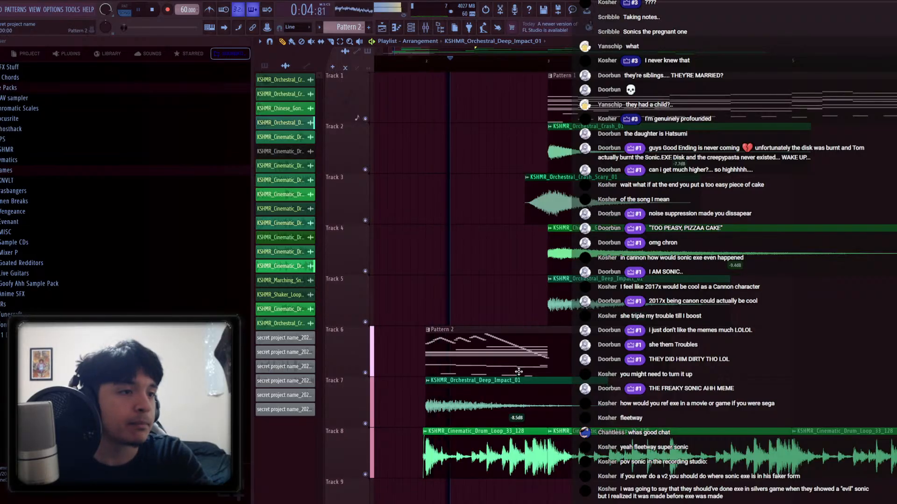
scroll(519, 371, down, 5)
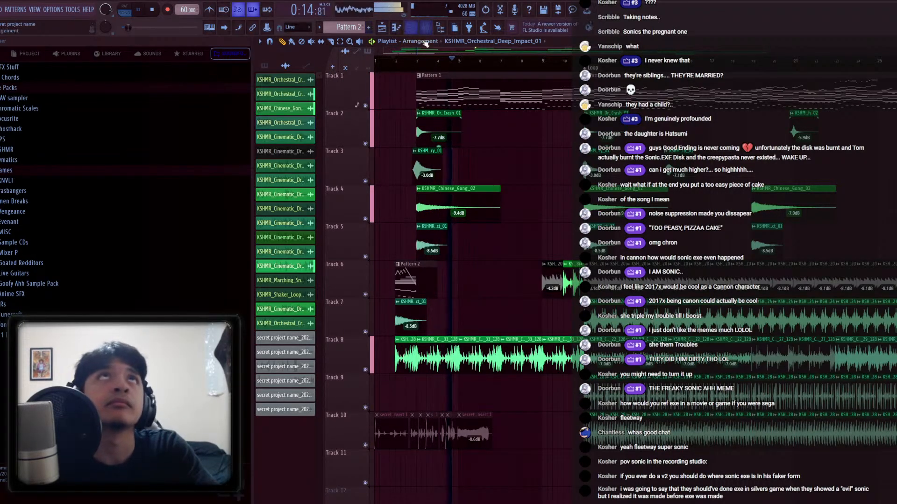
Add another Kontakt instrument channel to the project from the starred plugins
key(F6)
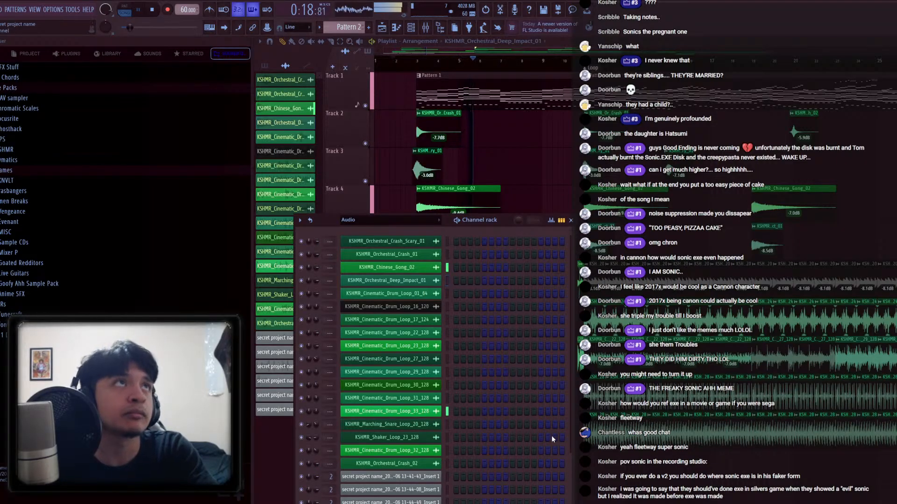
click(190, 53)
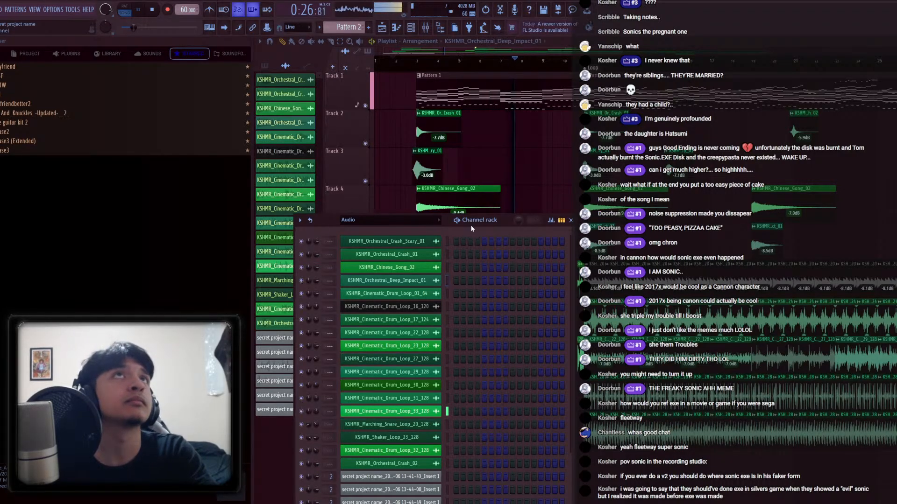
click(444, 256)
Browse the Kontakt Factory Library brass patches and the multi and single patches of Nucleus Lite Edition, and close the new Kontakt instance
scroll(385, 253, down, 5)
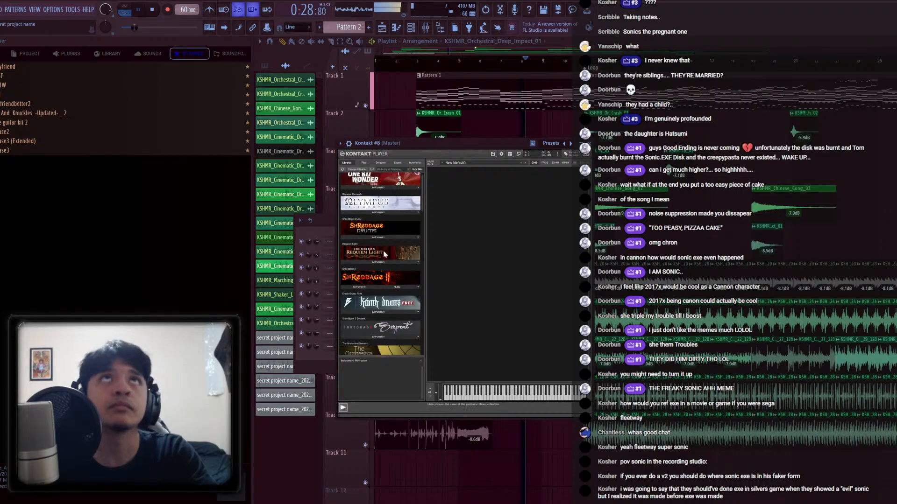
scroll(385, 254, down, 6)
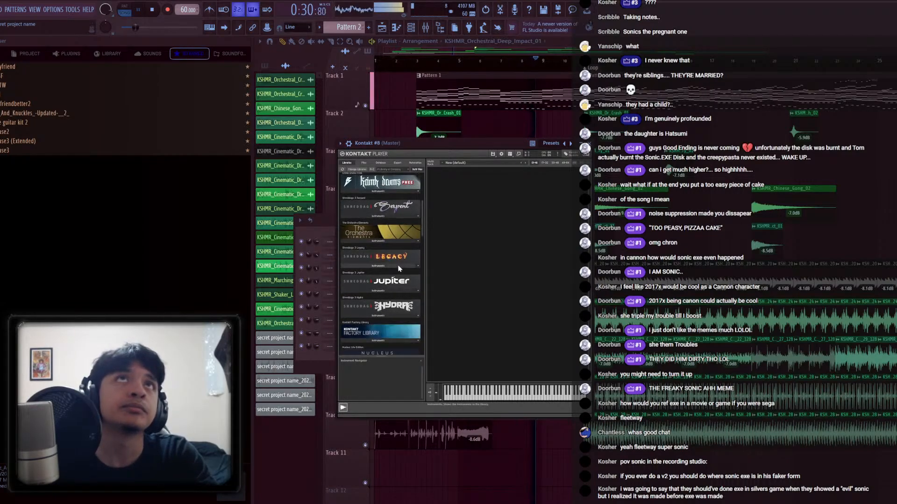
click(386, 266)
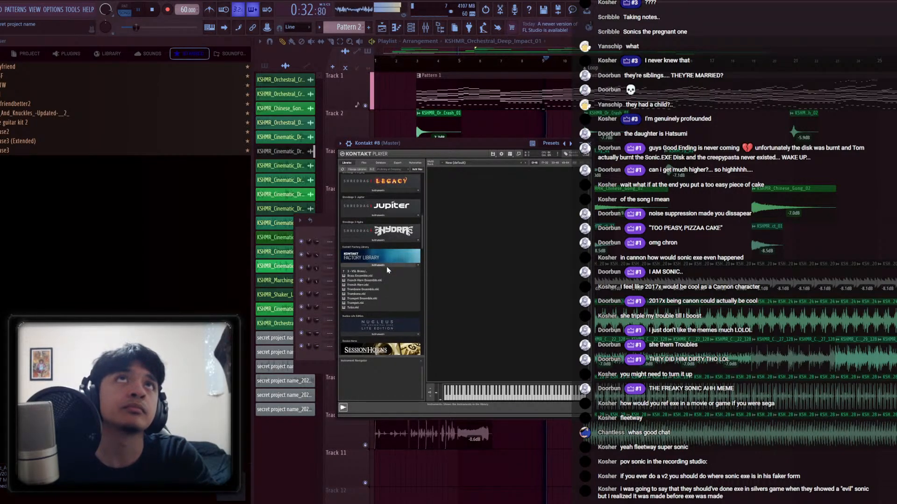
click(377, 290)
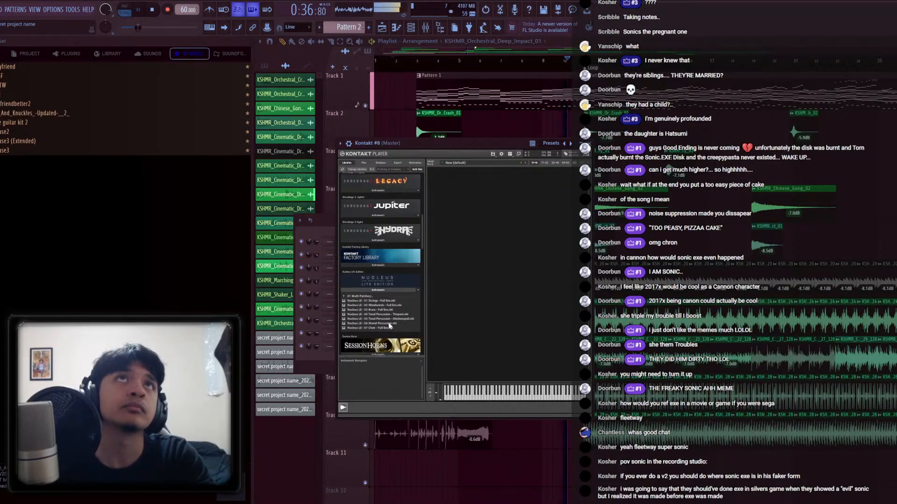
click(375, 296)
click(373, 303)
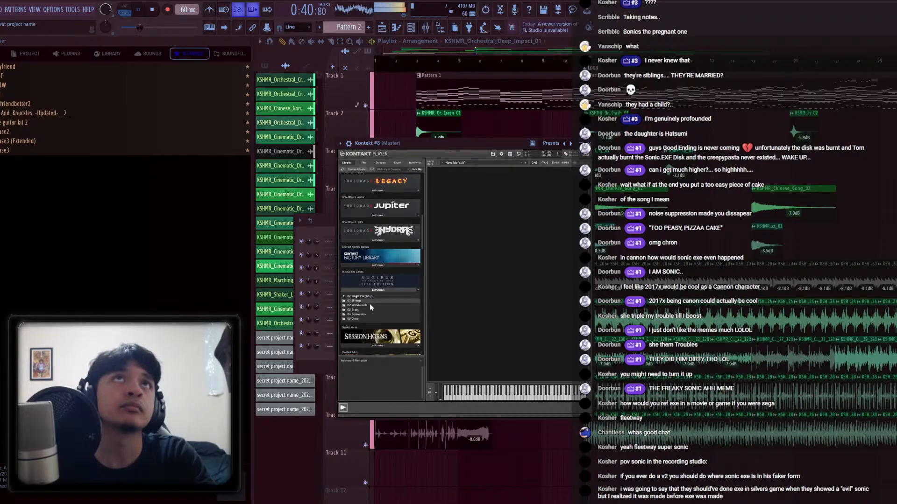
click(364, 310)
click(377, 298)
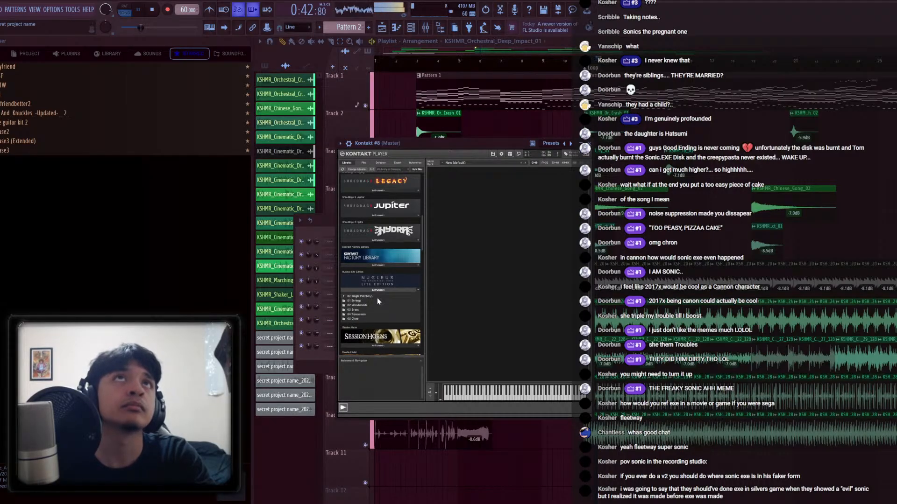
click(372, 295)
scroll(389, 317, down, 1)
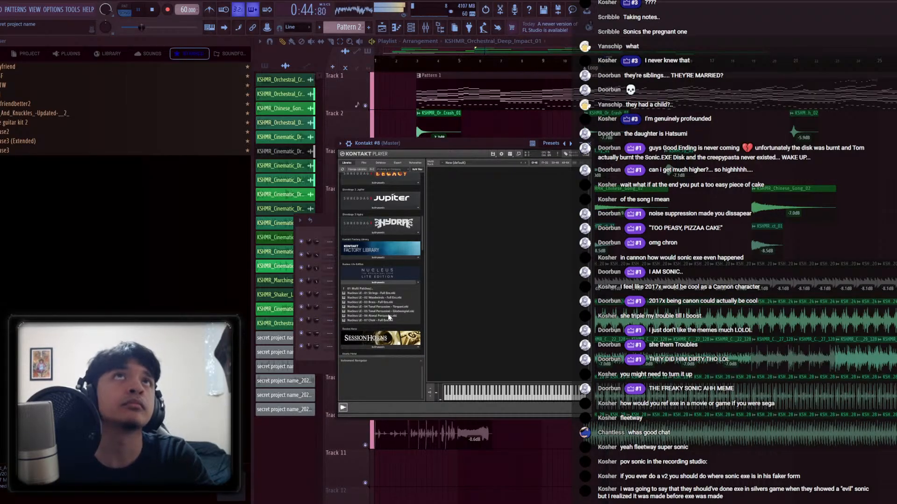
scroll(389, 318, down, 1)
scroll(386, 308, up, 1)
click(589, 144)
Open Pattern 1 in the piano roll and switch to the high melody in Kontakt #3
click(602, 100)
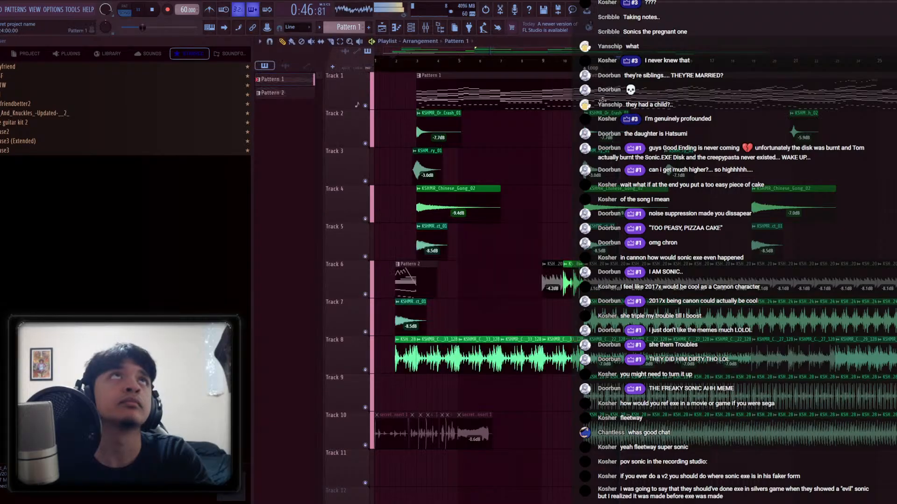
double_click(603, 101)
scroll(480, 202, down, 5)
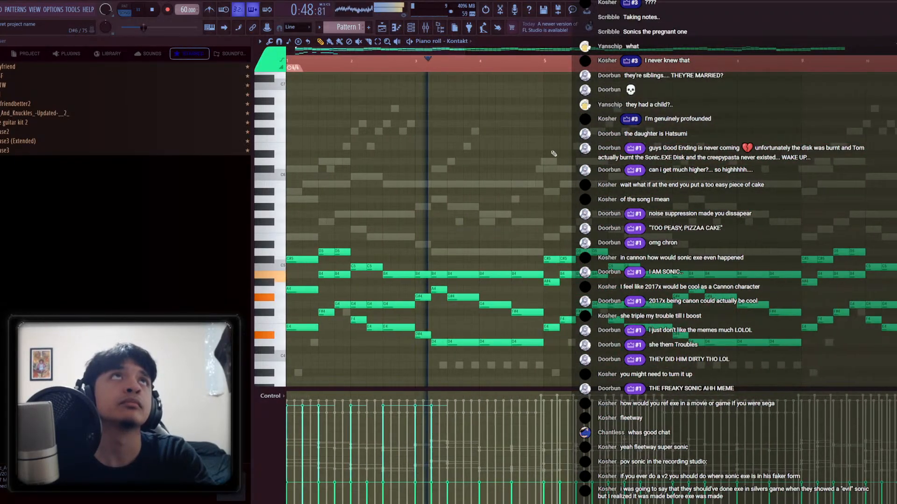
double_click(549, 161)
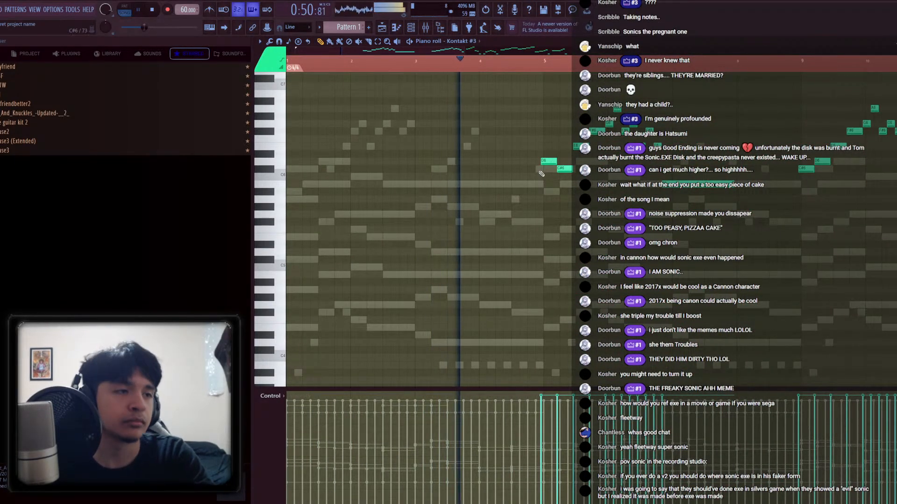
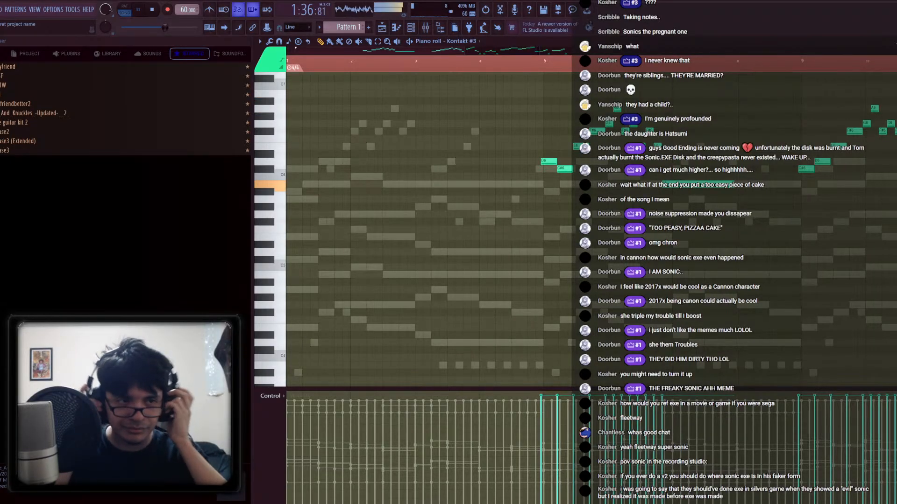
Restart song playback from around bar 22 and return to Kontakt #3's notes in Pattern 1
click(396, 27)
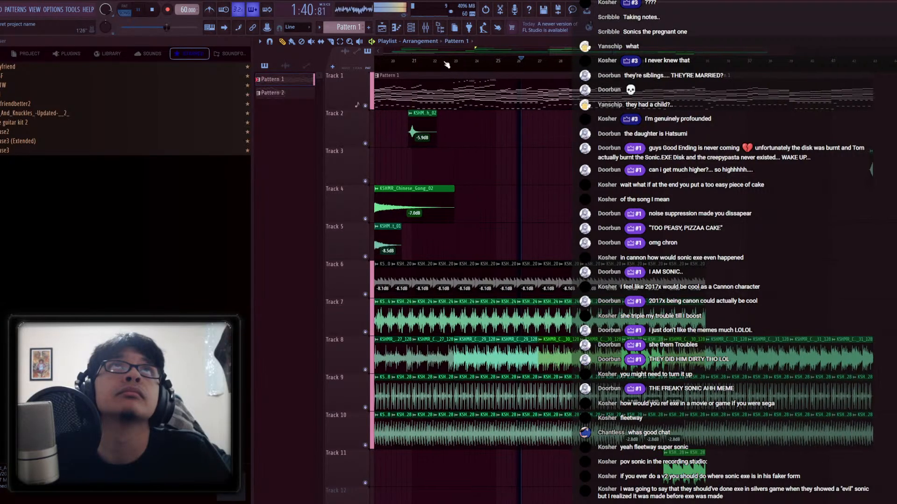
click(446, 62)
key(F7)
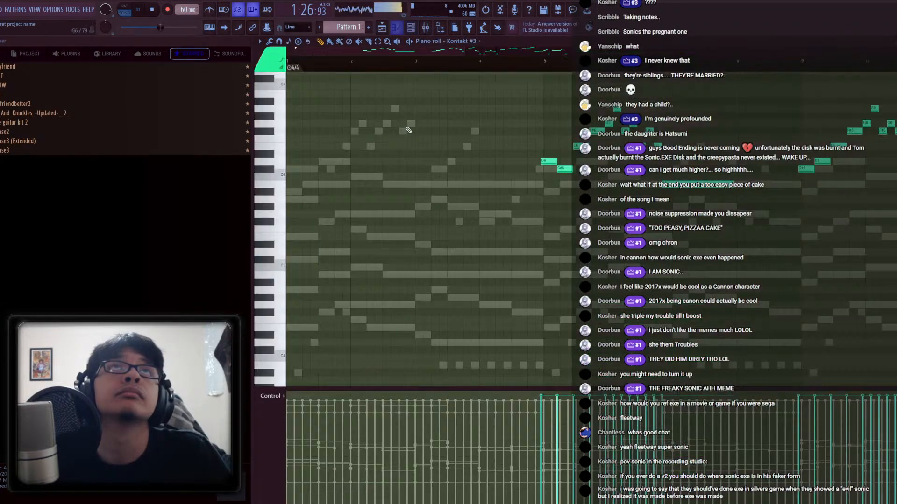
Adjust the panning of the Kontakt #7 channel in the channel rack
click(411, 29)
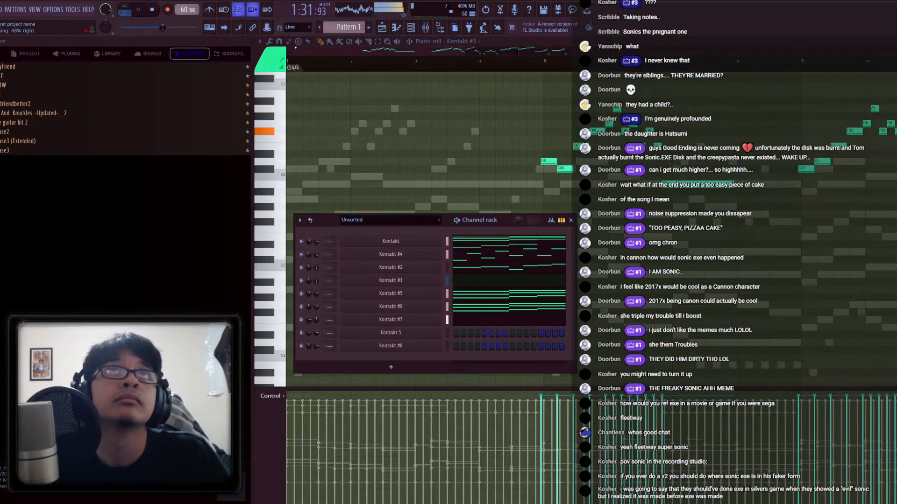
mouse_move(311, 321)
mouse_down()
mouse_move(311, 333)
mouse_move(312, 325)
mouse_up()
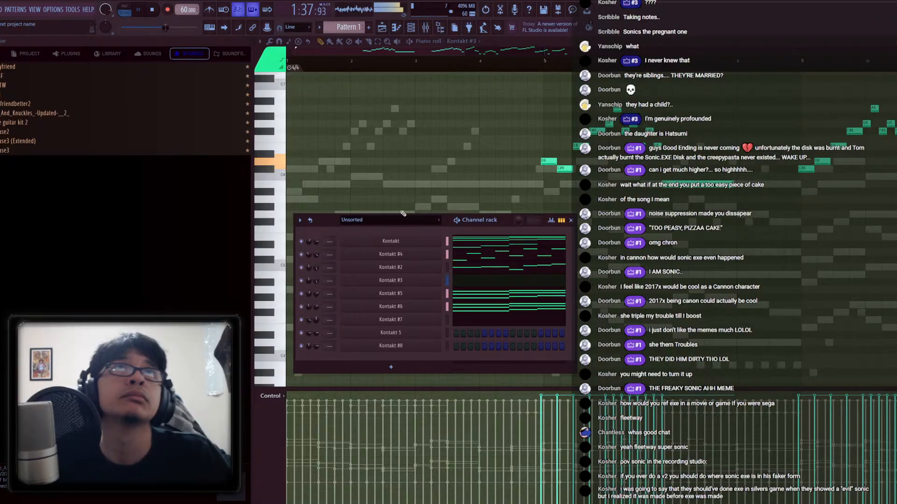
click(410, 198)
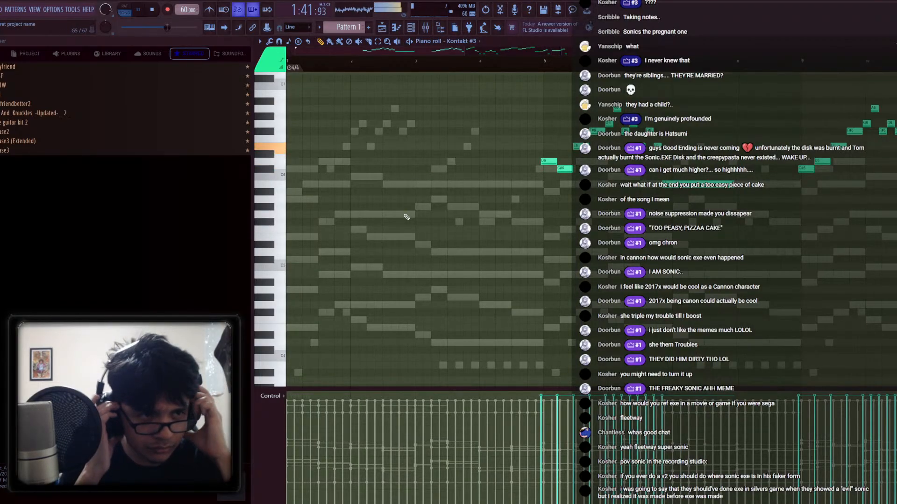
Place a KSHMR_Orchestral_Crash_02 clip on Track 2 at bar 27 of the playlist and replay from there
key(F7)
click(449, 141)
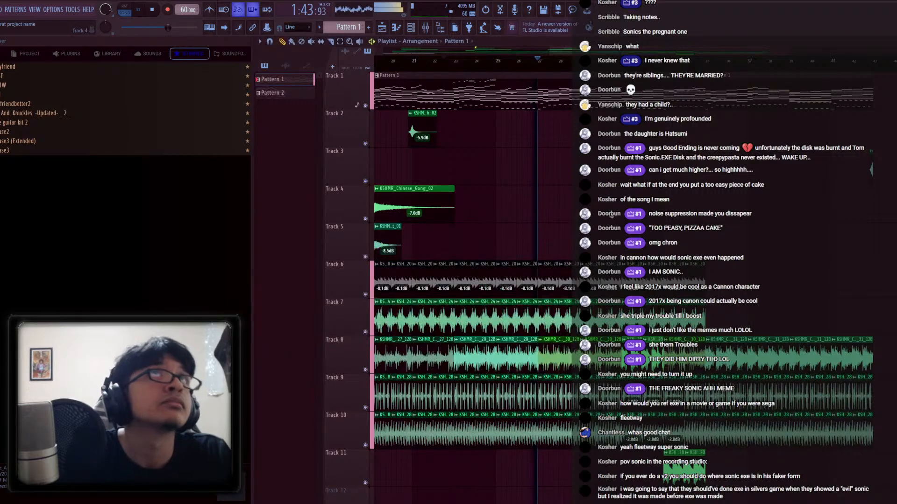
drag(514, 134, 537, 133)
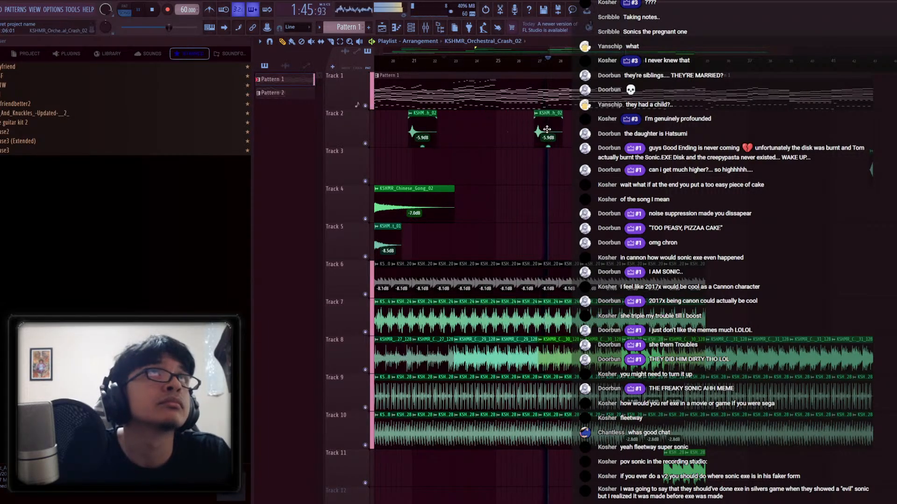
click(537, 66)
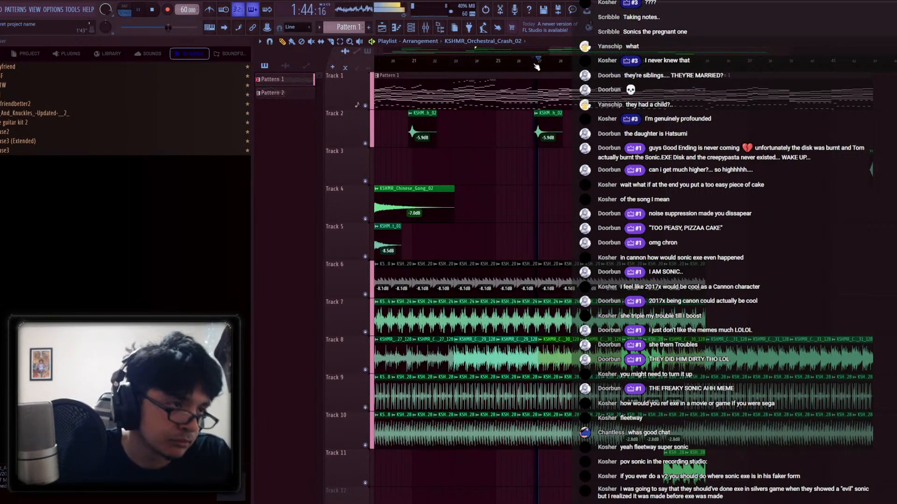
Add KSHMR_Chinese_Gong_02 on Track 3 and KSHMR_Orchestral_Deep_Impact_01 on Track 4, both at bar 27
scroll(546, 88, down, 3)
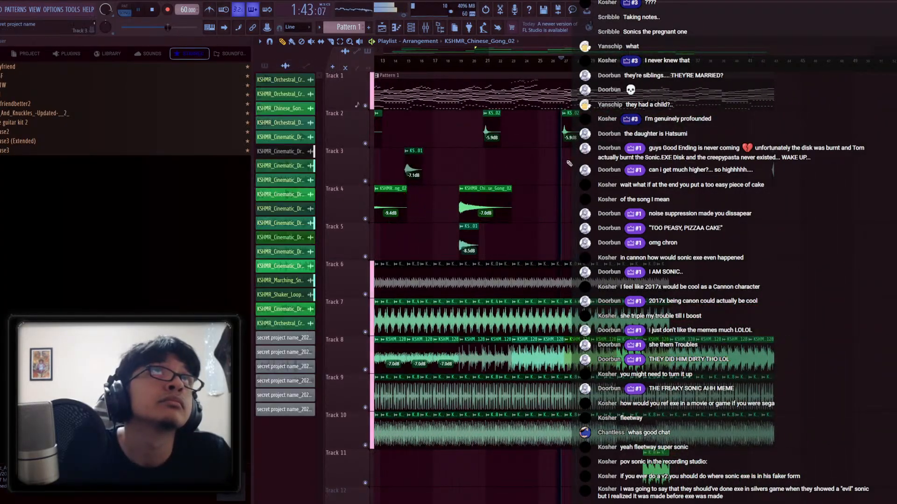
click(563, 162)
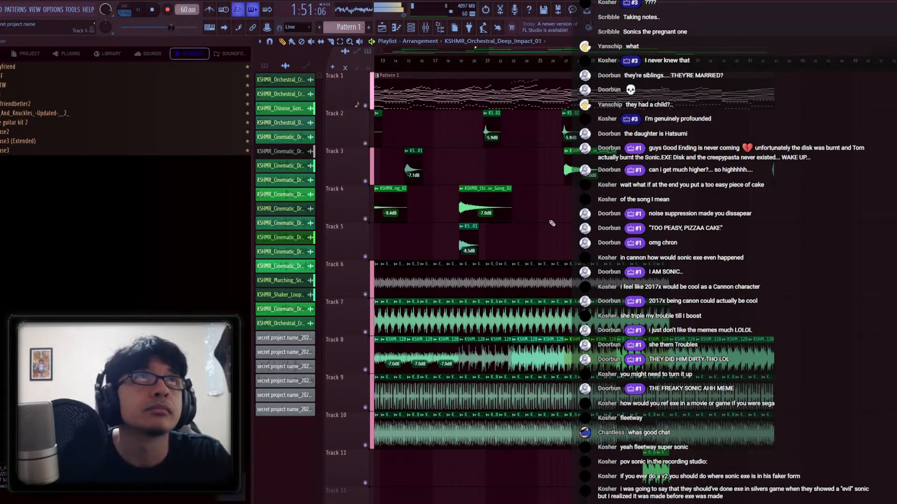
click(566, 206)
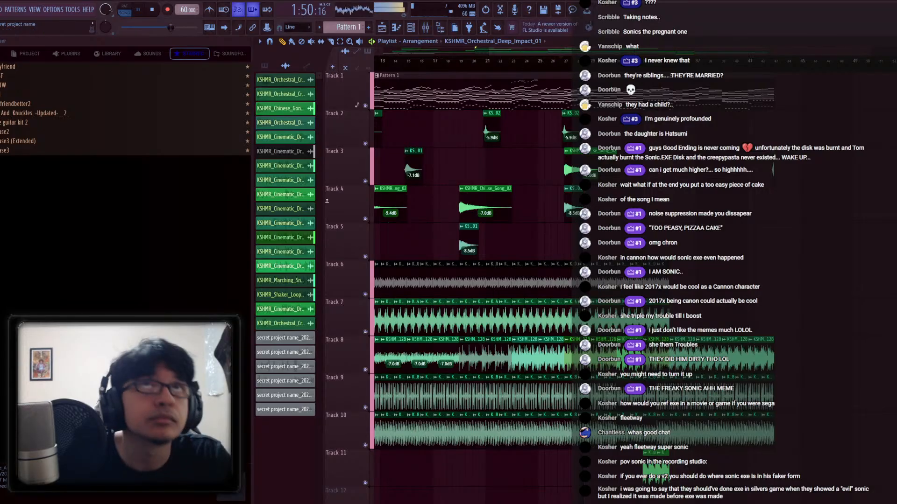
Switch the playlist picker to patterns and set the channel rack filter to All
click(264, 66)
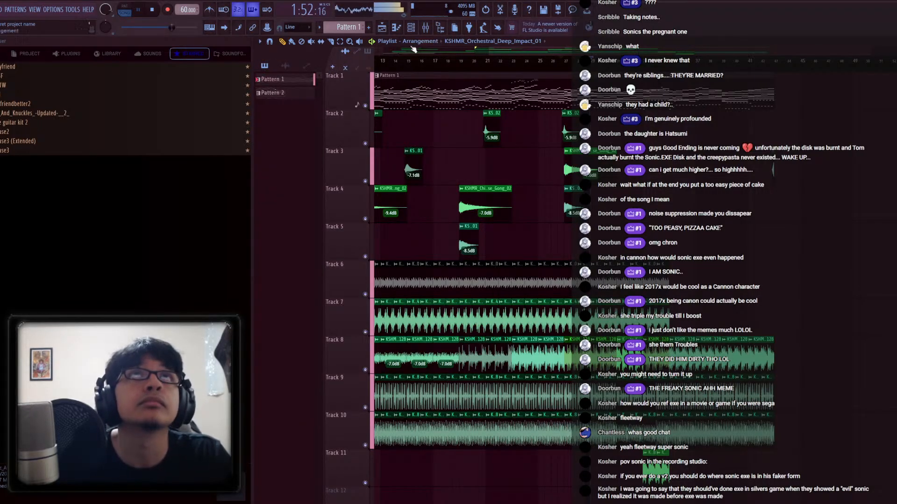
click(411, 26)
scroll(390, 360, down, 2)
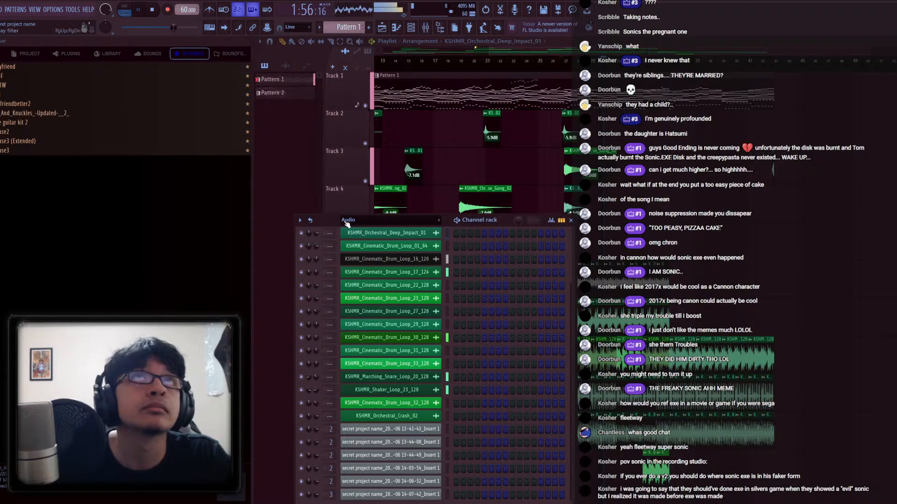
scroll(429, 488, up, 4)
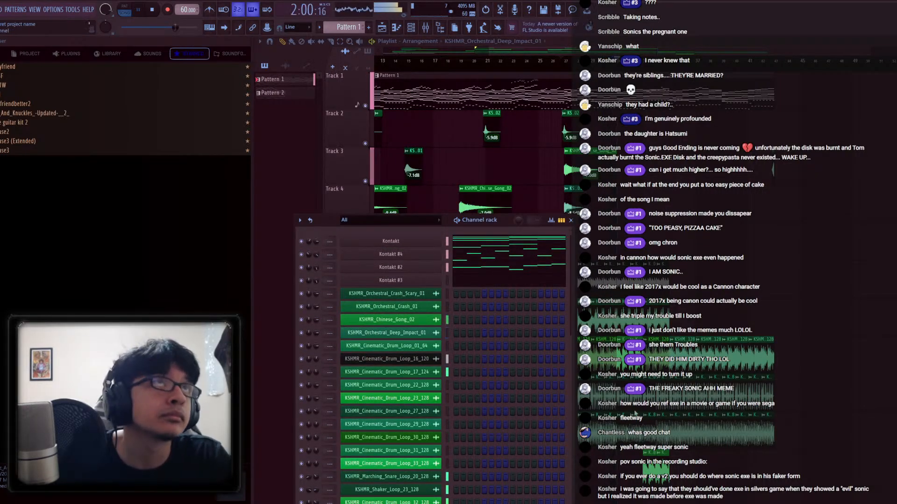
key(F6)
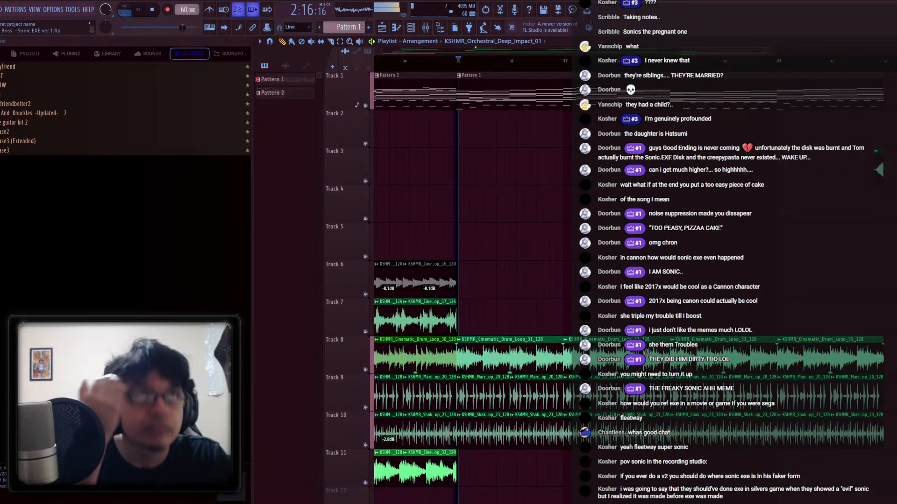
Copy the crash, gong and deep impact clips from bar 27 to bar 35 on Tracks 2 to 4
scroll(518, 194, down, 2)
drag(518, 194, 576, 129)
click(559, 61)
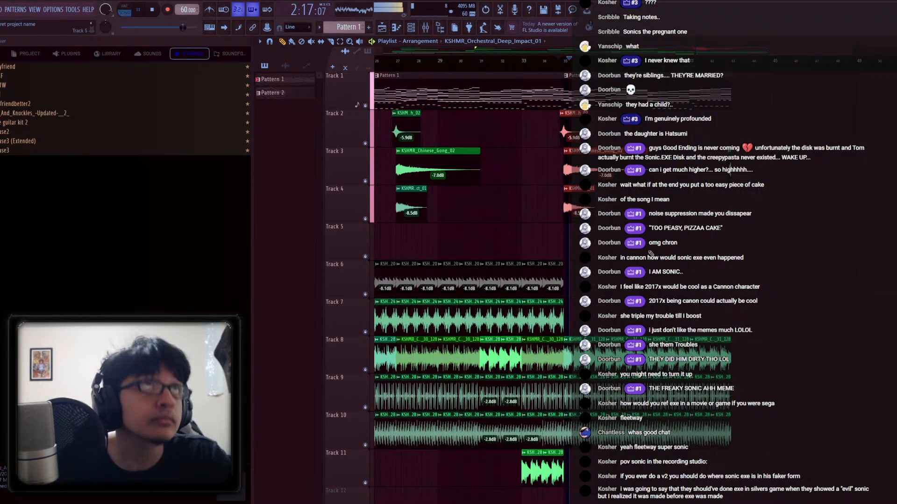
click(411, 222)
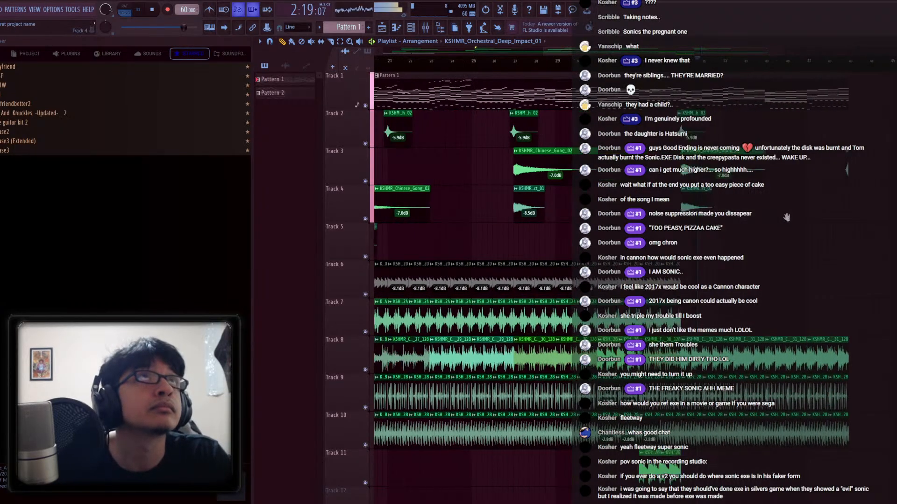
Open Pattern 1 in the piano roll around bar 27 and switch to Kontakt #4's alternating-octave bass notes
double_click(535, 99)
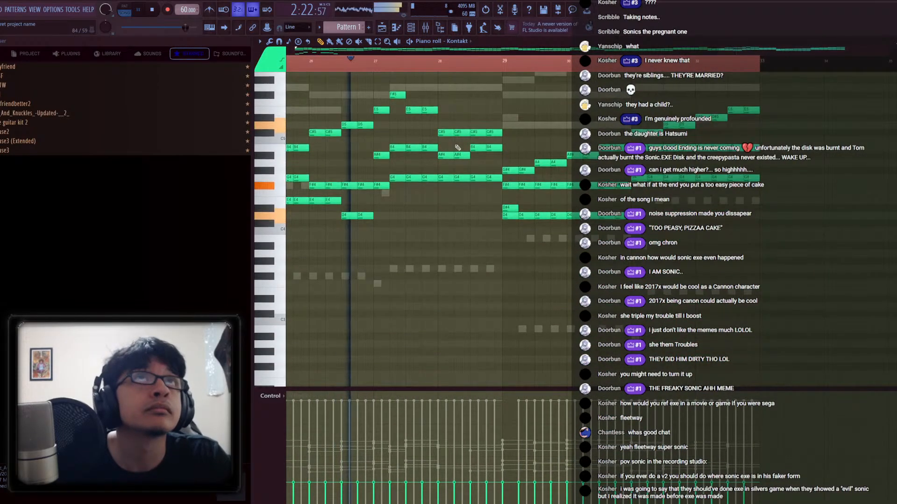
right_click(394, 269)
right_click(394, 268)
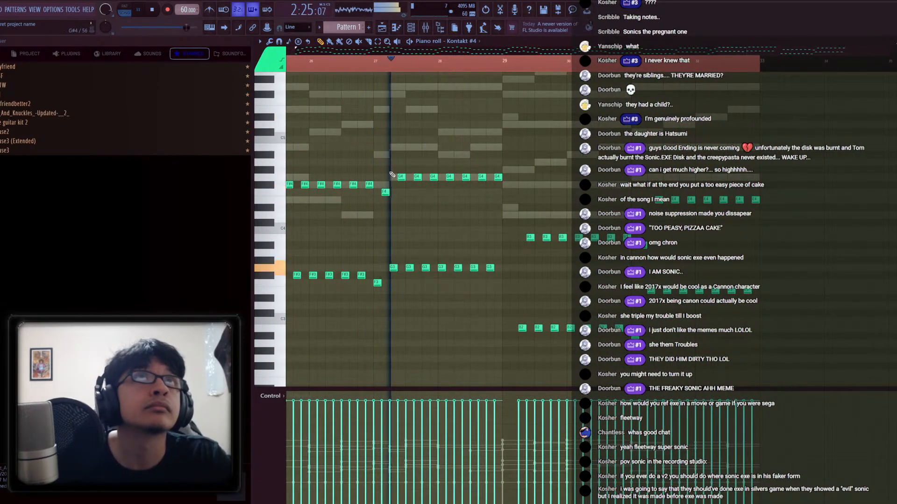
Open the empty Kontakt #8 instrument from the channel rack and reposition its window
key(F6)
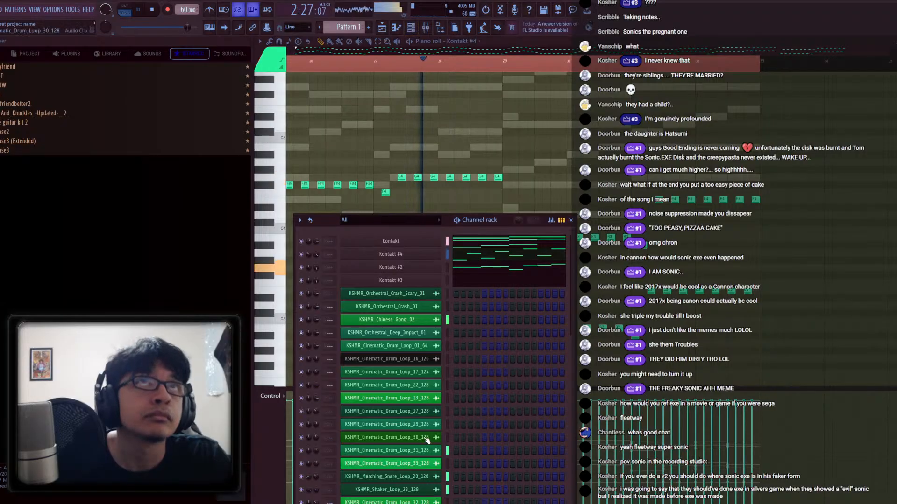
scroll(390, 360, down, 5)
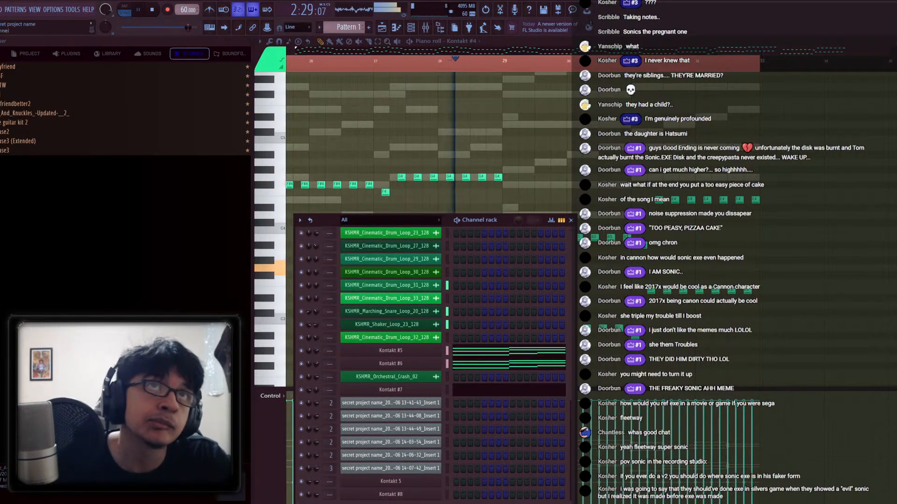
click(390, 494)
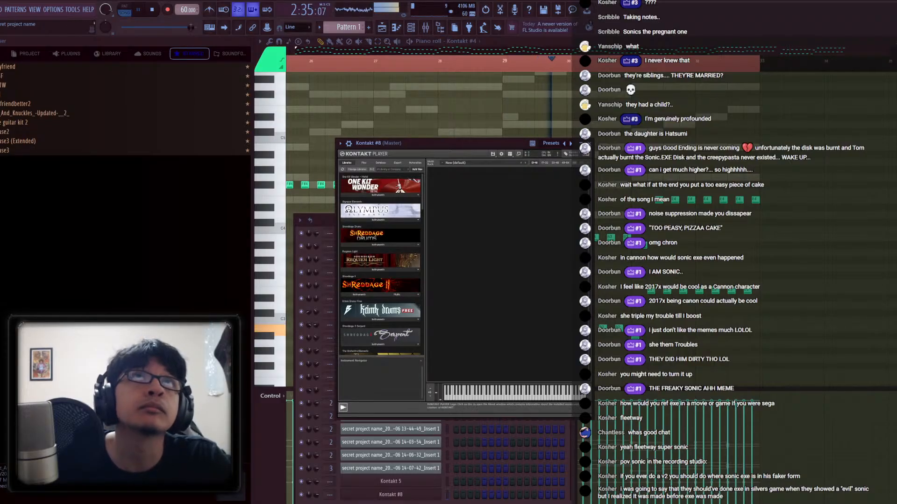
drag(387, 143, 316, 136)
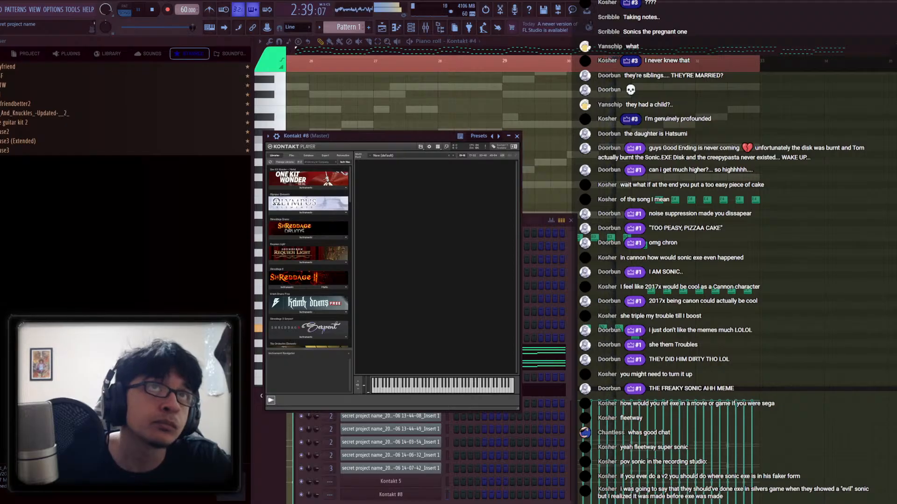
Browse the Kontakt libraries and load the Session Strings 2 instrument into Kontakt #8
scroll(321, 305, down, 5)
scroll(320, 304, down, 2)
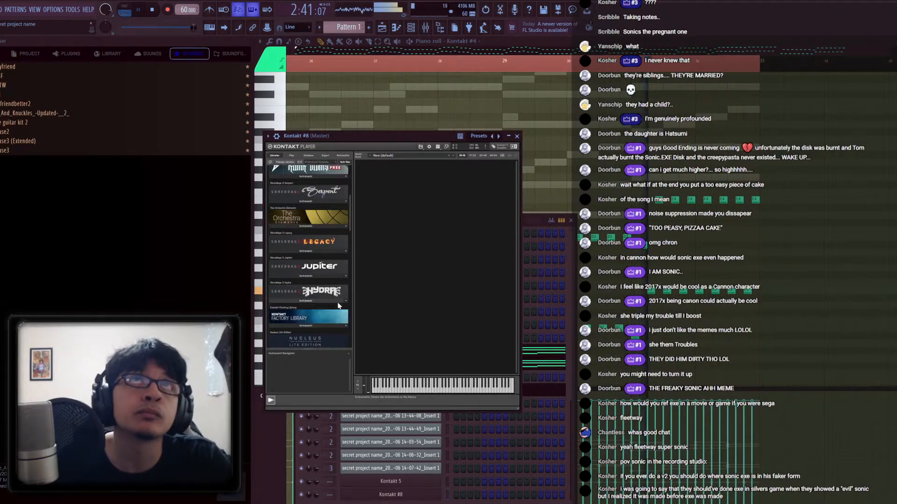
scroll(336, 327, down, 2)
click(304, 296)
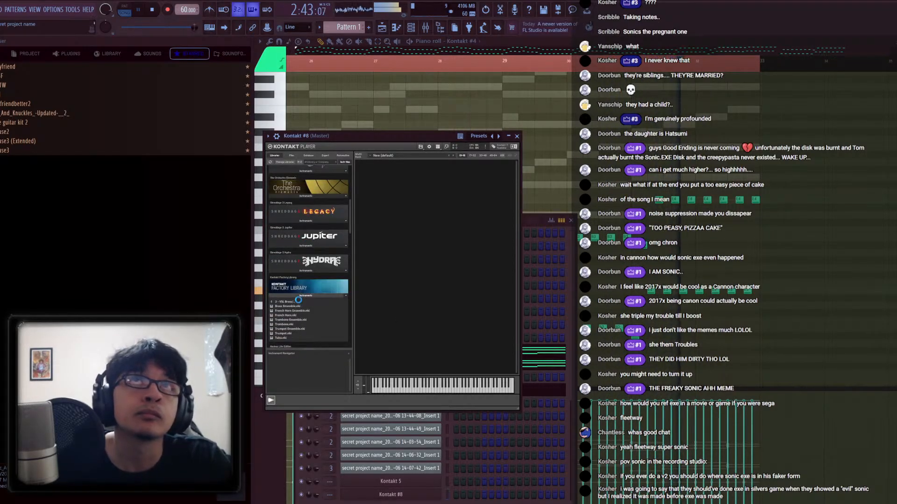
scroll(317, 299, down, 2)
scroll(310, 257, down, 6)
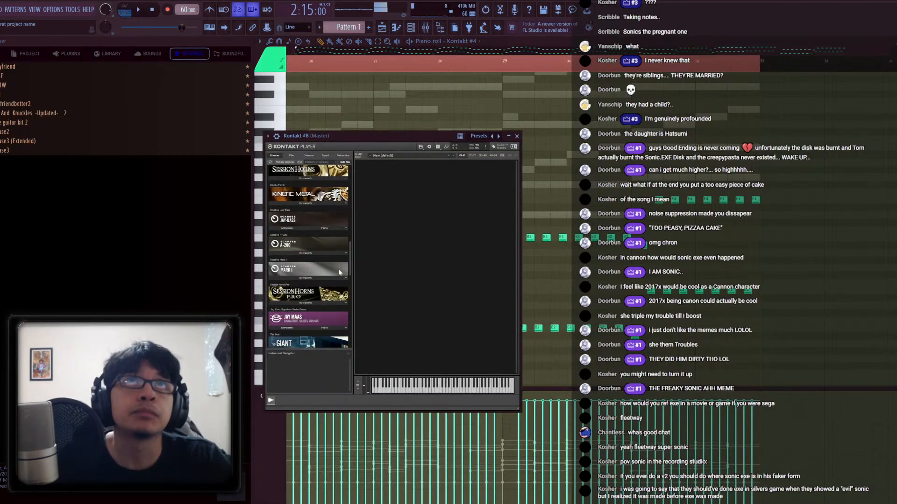
scroll(332, 278, down, 6)
scroll(332, 278, down, 10)
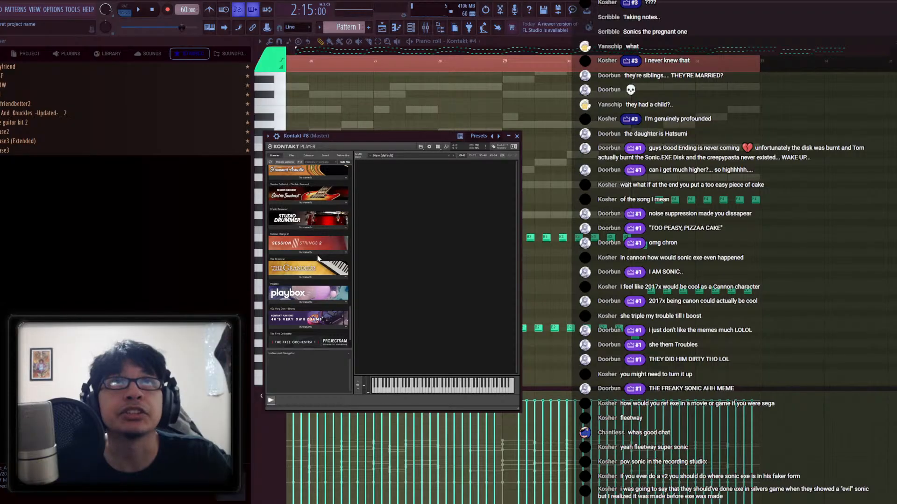
click(318, 253)
click(303, 259)
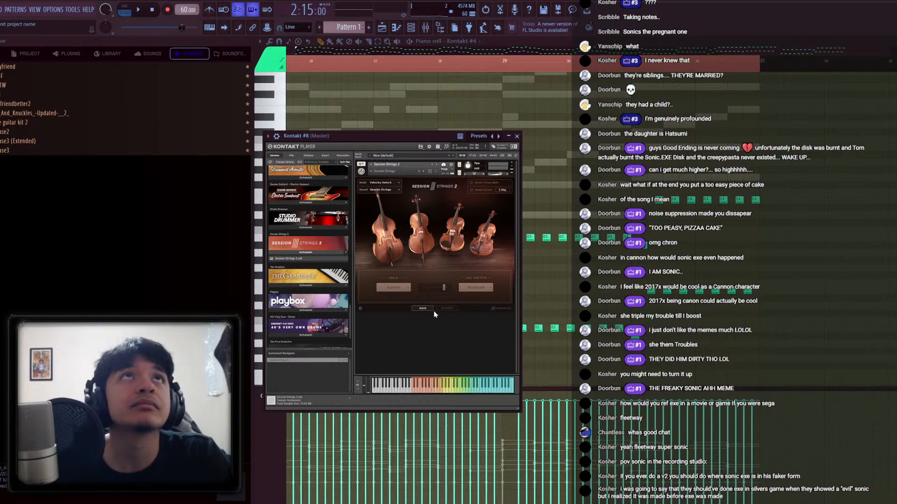
Check the effects page of Session Strings 2 and choose the Studio Strings preset
click(446, 308)
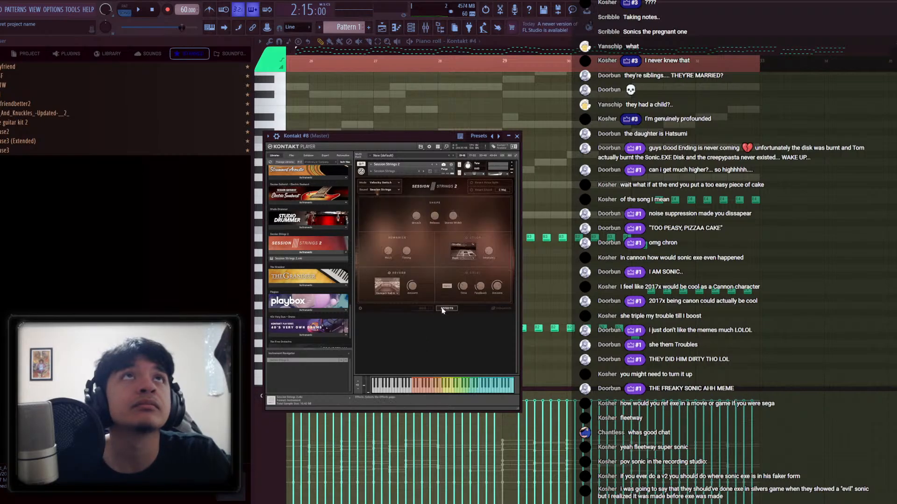
click(424, 309)
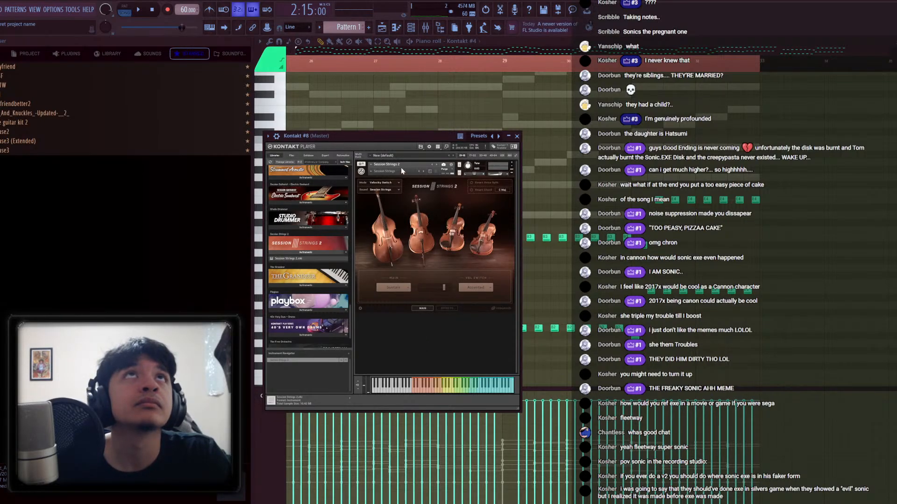
click(370, 171)
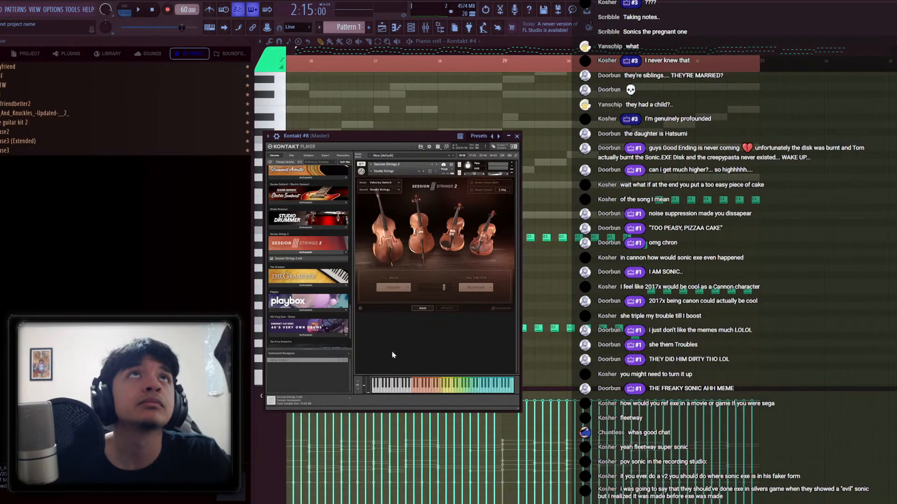
click(392, 350)
Draw short string notes for Kontakt #8 in Pattern 1 from bar 25 to 28, following the ghosted upper melody
click(455, 42)
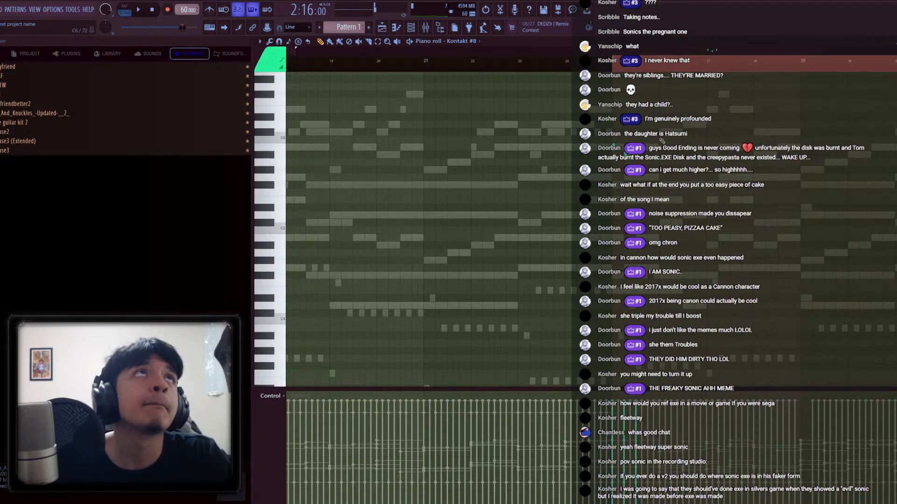
click(685, 125)
click(708, 109)
click(720, 95)
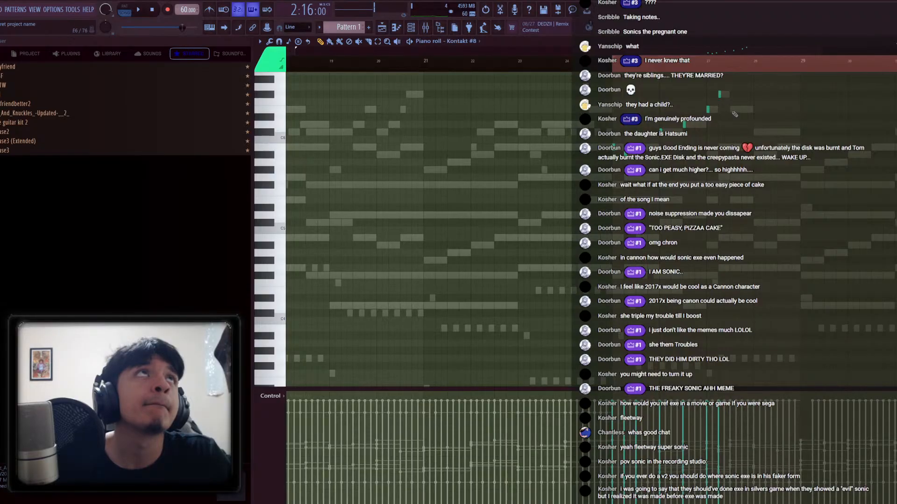
click(730, 110)
click(760, 133)
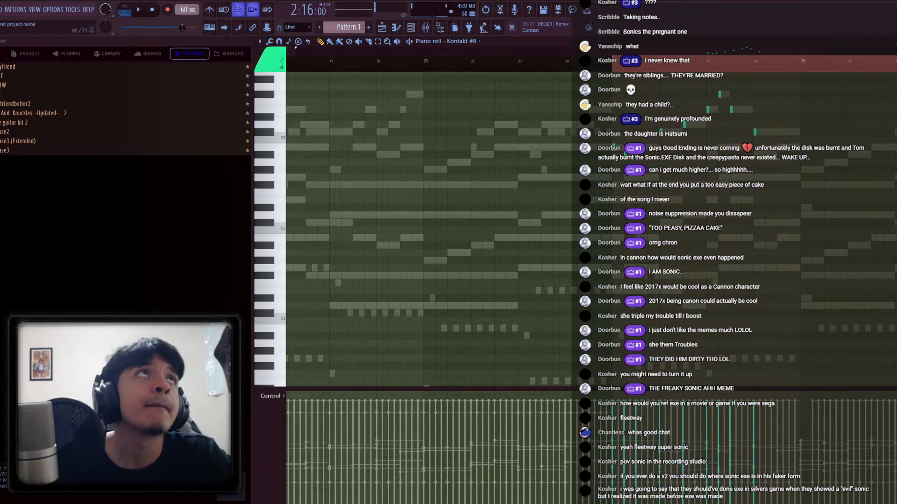
drag(759, 133, 580, 157)
Draw the remaining short string notes for Kontakt #8 from bar 28 to 32, following the ghosted upper melody
click(574, 159)
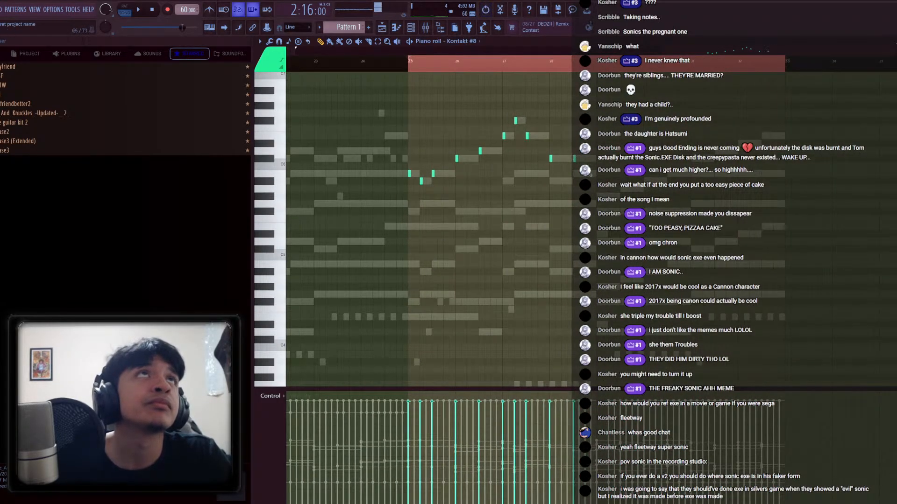
click(597, 196)
click(622, 189)
click(645, 180)
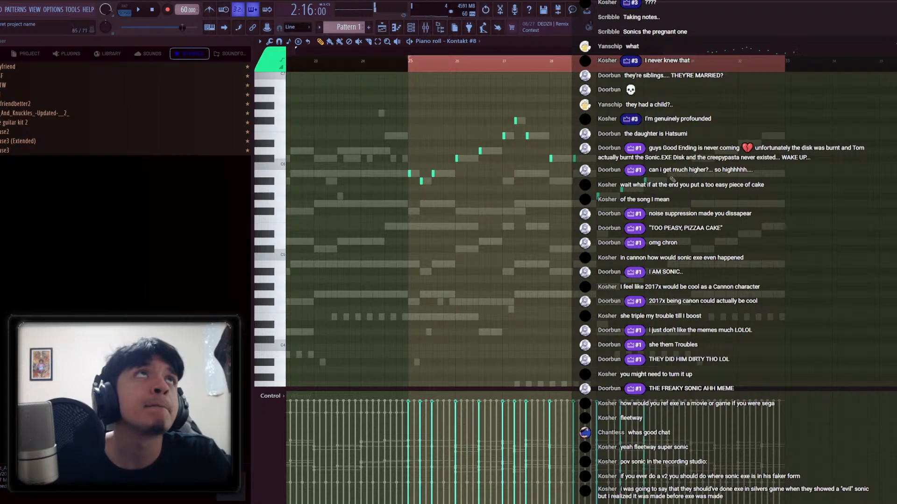
click(669, 174)
click(696, 158)
drag(699, 159, 715, 153)
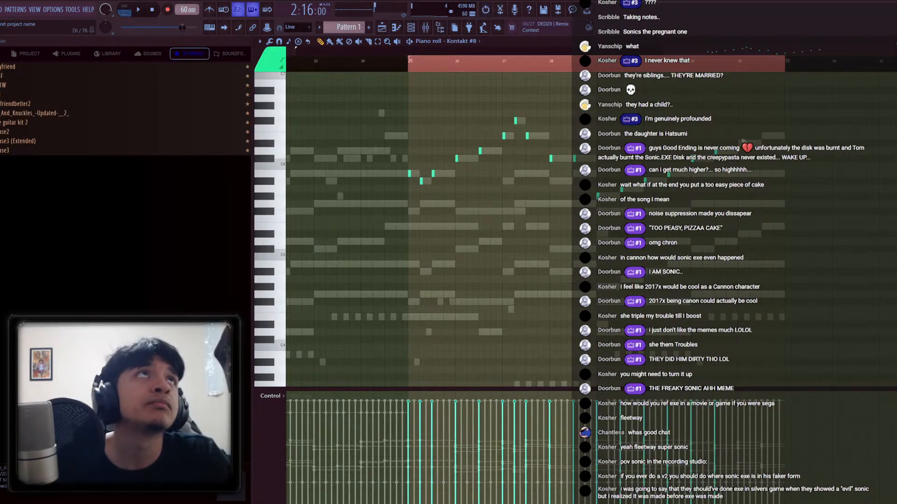
click(762, 136)
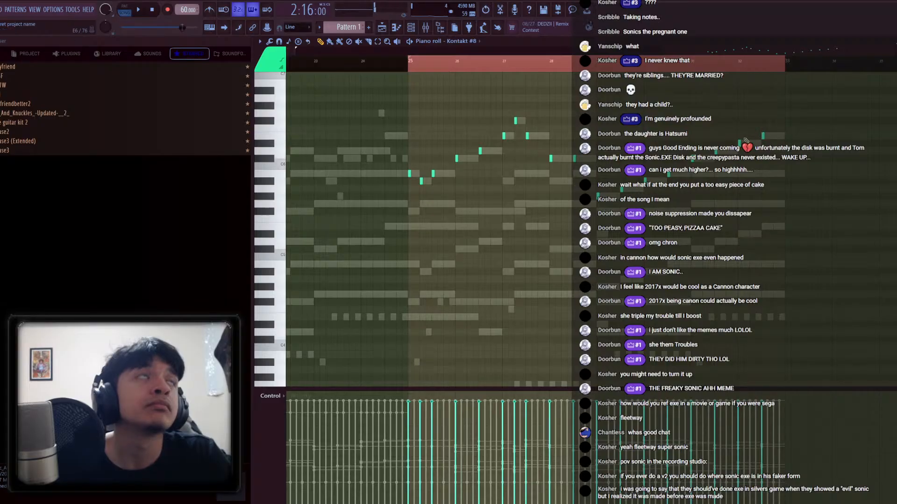
Extend the short string notes to legato lengths, transpose them down an octave and play the part from bar 25
key(ctrl+l)
key(ctrl+Down)
key(space)
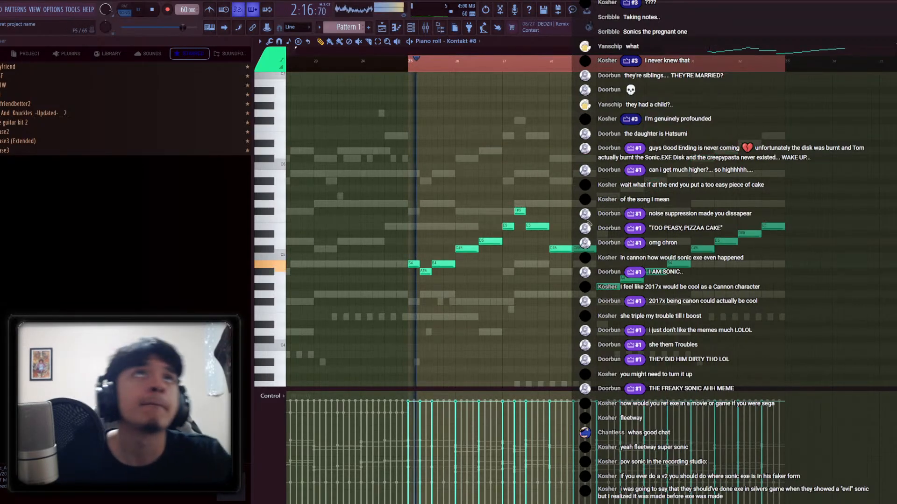
Copy the whole string melody an octave lower, remove the stray note before bar 25 and play the result
key(ctrl+a)
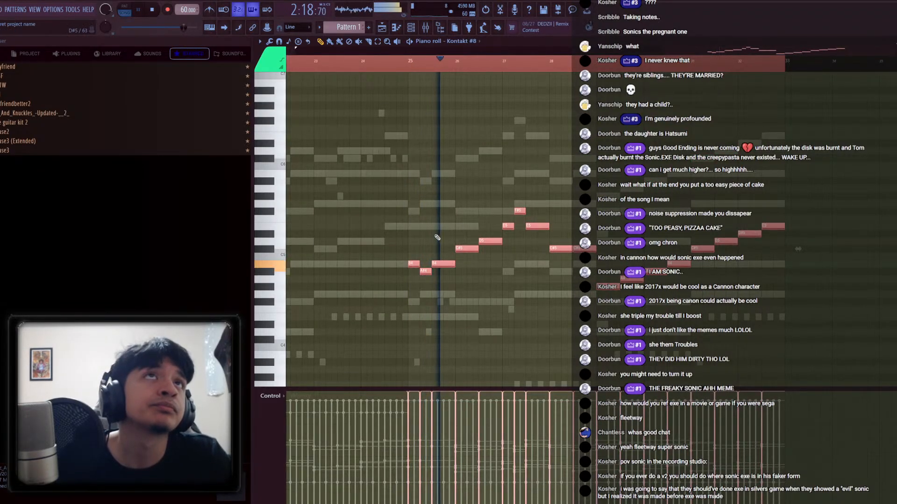
drag(416, 264, 415, 355)
key(space)
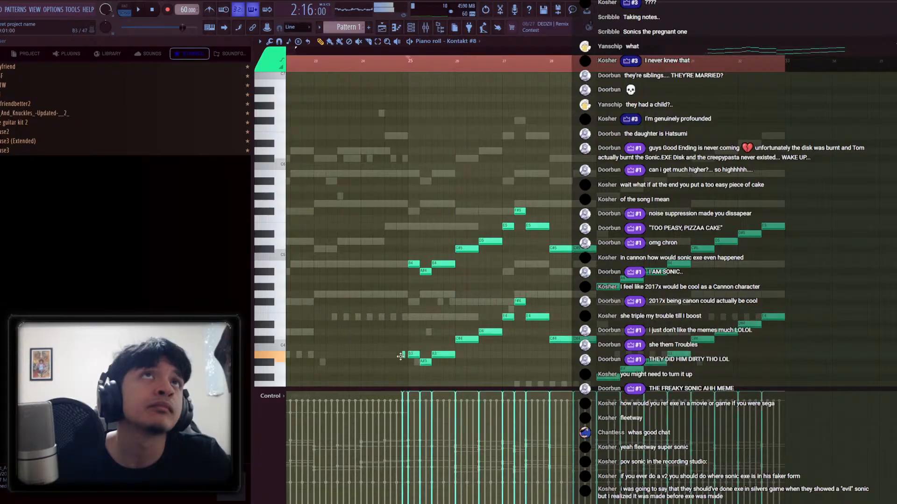
click(403, 370)
right_click(402, 373)
key(space)
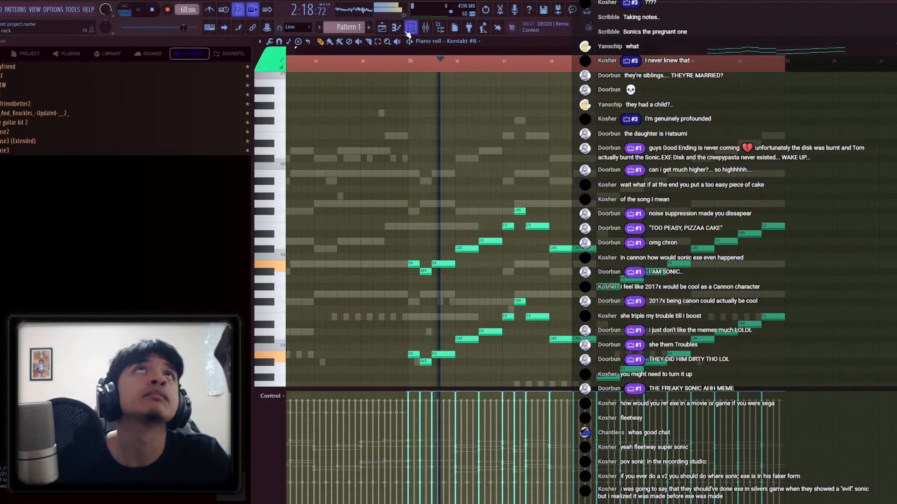
Check the Kontakt #8 channel in the channel rack and undo the lower-octave copy of the string melody
key(F6)
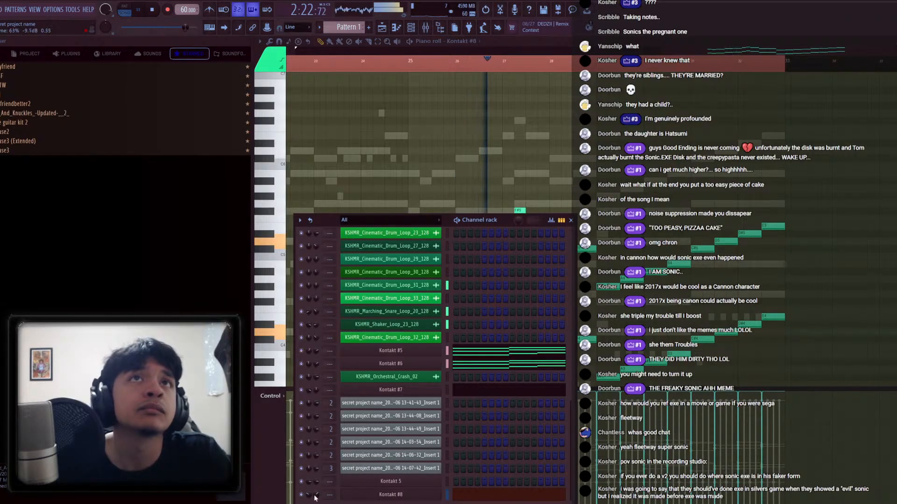
key(F6)
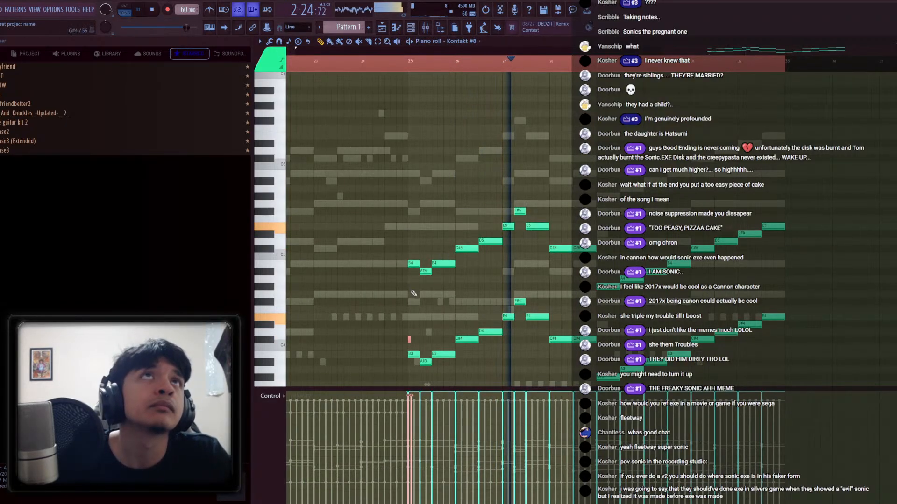
key(ctrl+z)
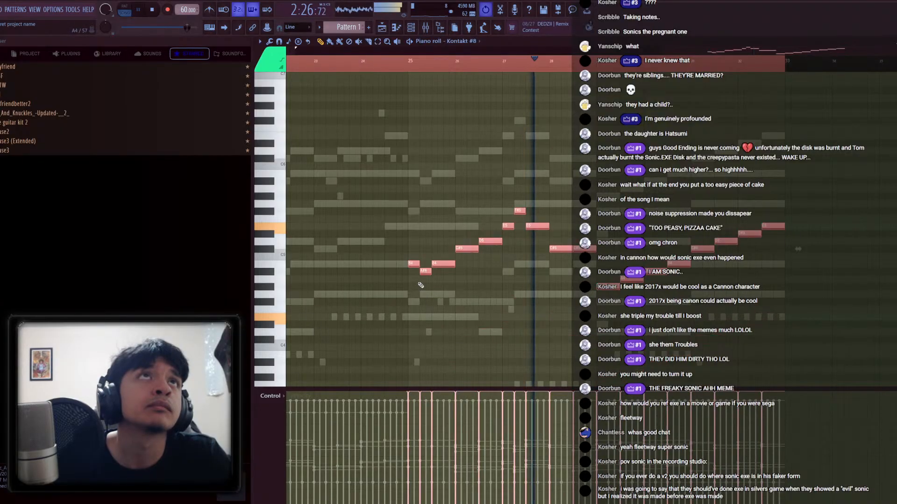
key(ctrl+z)
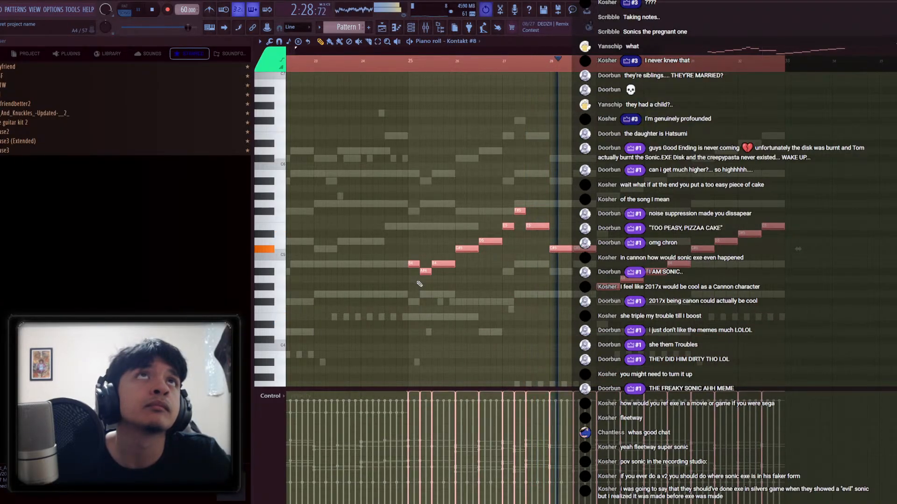
Layer copies of the string melody one octave below and one octave above the original notes
click(415, 264)
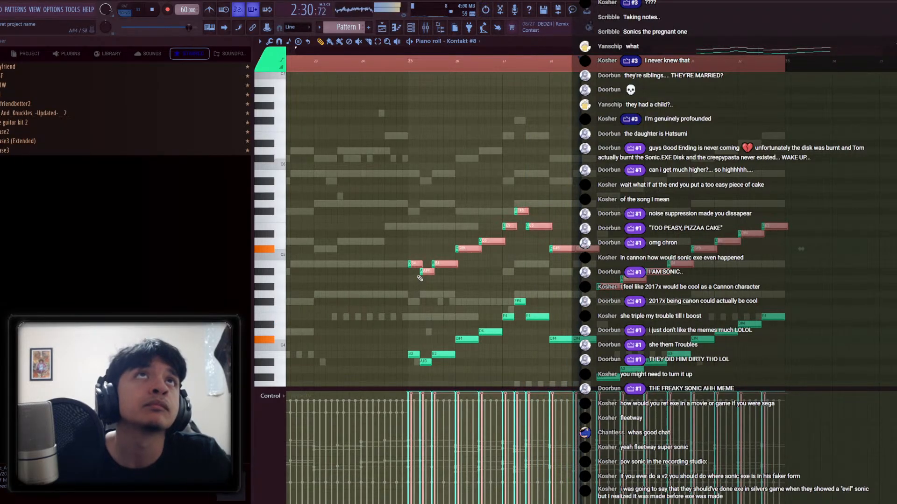
drag(417, 265, 421, 174)
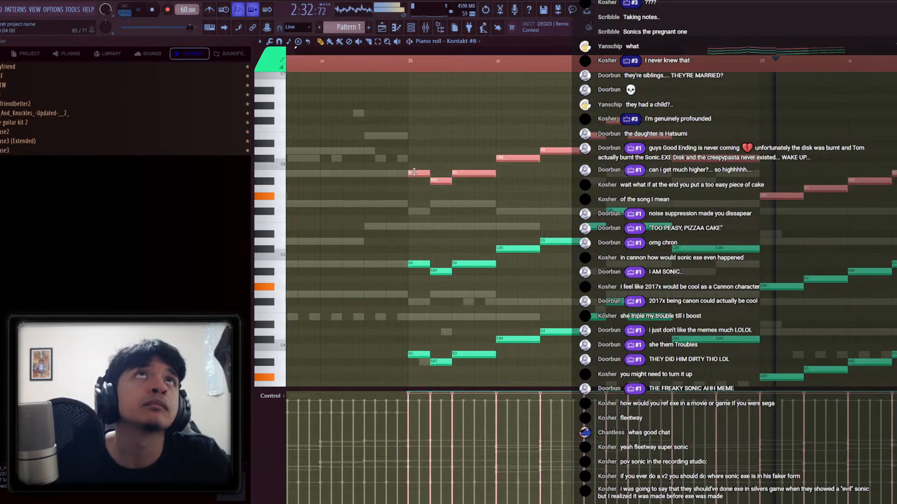
scroll(434, 153, down, 2)
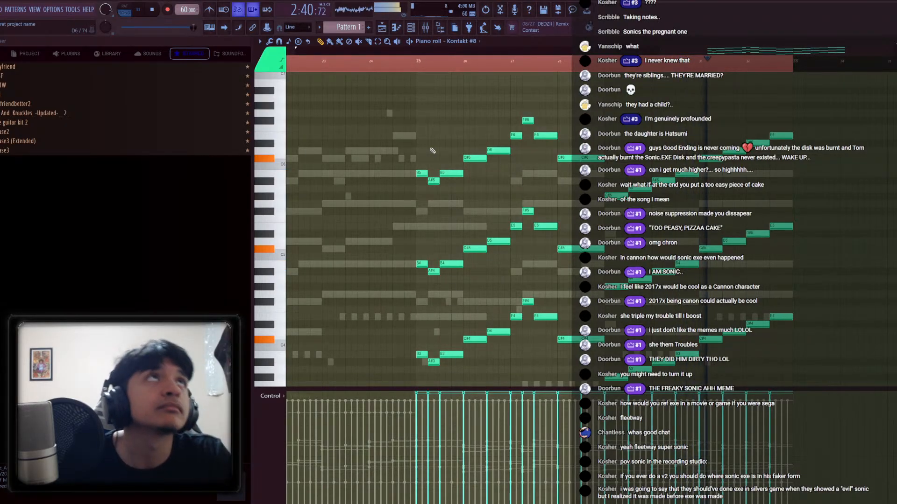
Return to the playlist and close the Kontakt #8 instrument window
click(413, 29)
click(413, 28)
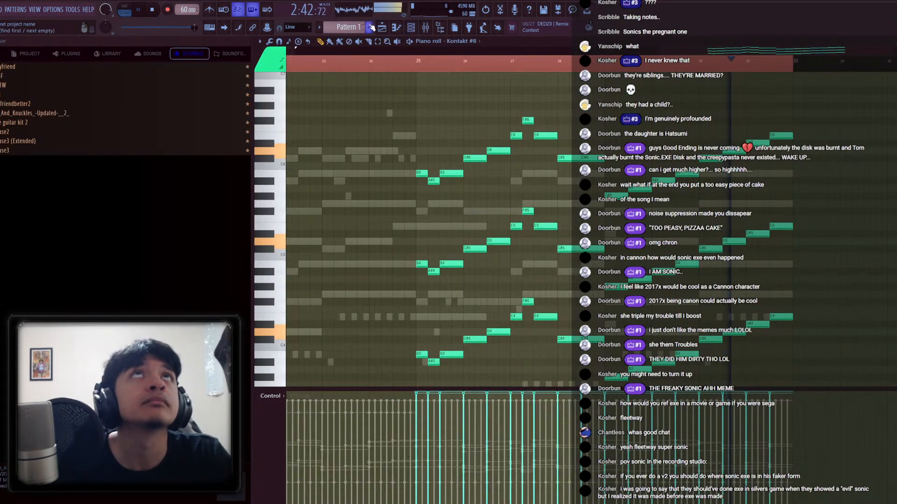
click(382, 28)
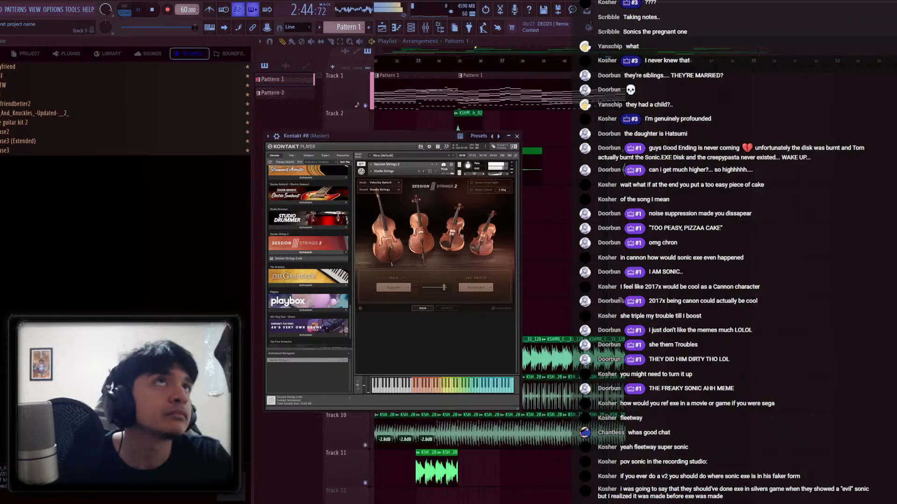
right_click(539, 285)
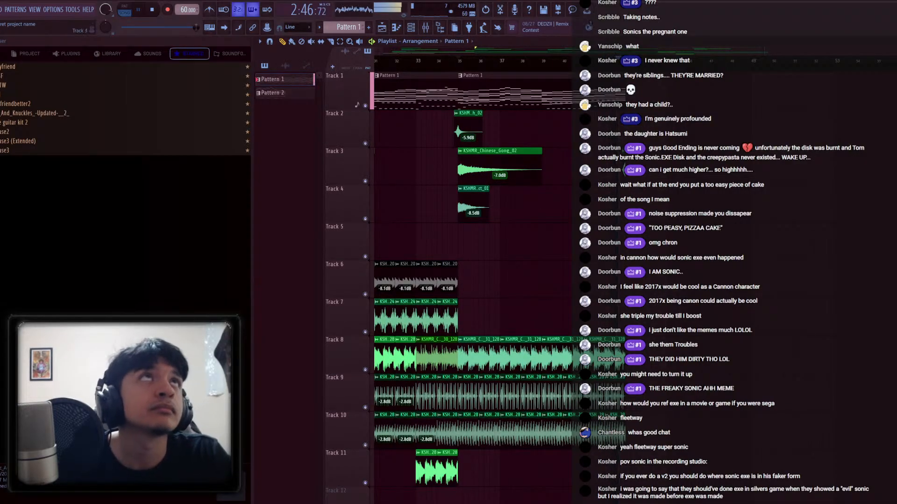
Play the arrangement from the Loop marker at bar 11 to hear the opening section, and stop playback
scroll(659, 174, down, 3)
scroll(660, 174, down, 1)
click(469, 60)
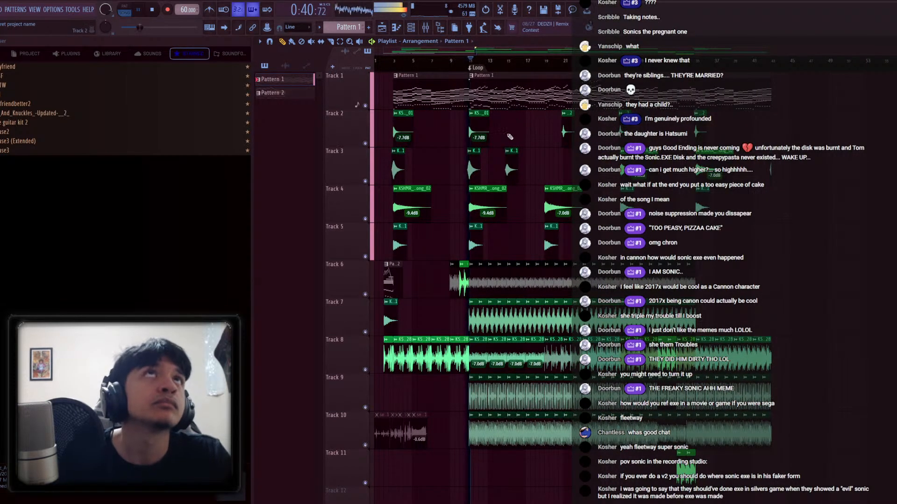
scroll(509, 131, up, 2)
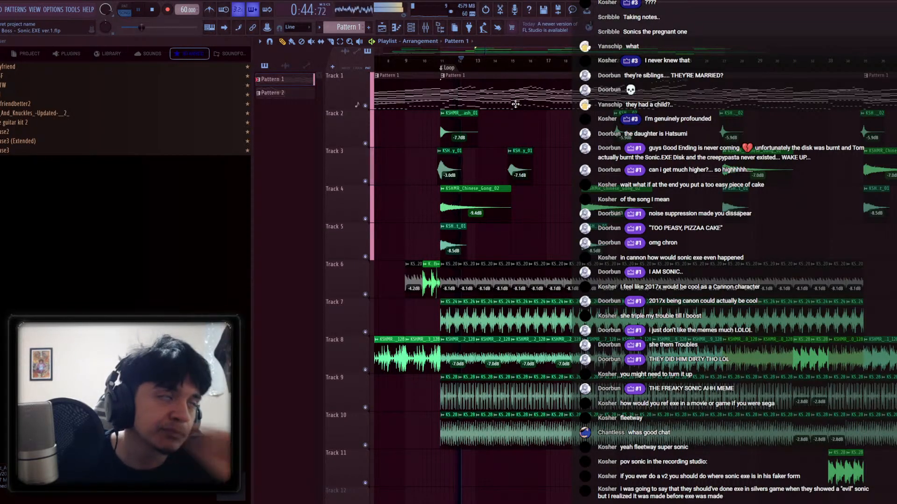
scroll(525, 127, down, 2)
key(space)
Move the muted Track 10 clip one bar later, and shift all playlist clips one bar earlier to start at bar 1
scroll(414, 368, up, 3)
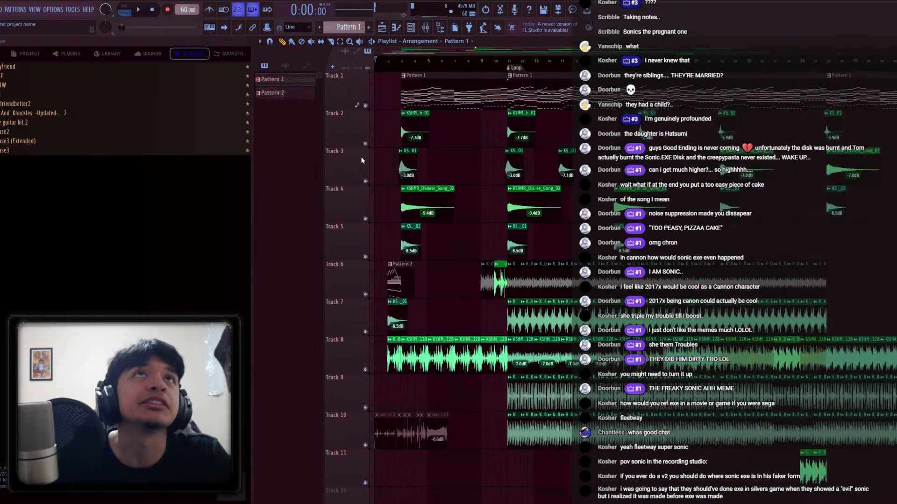
drag(452, 423, 483, 423)
scroll(483, 423, down, 3)
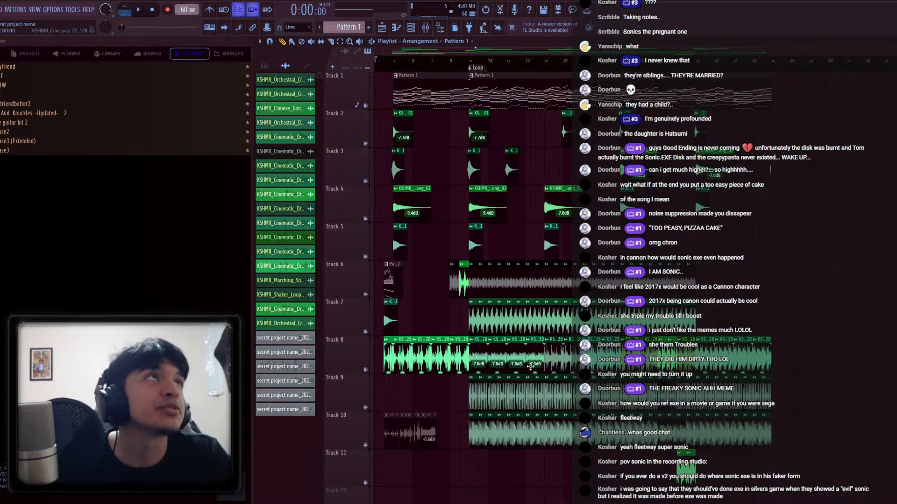
key(ctrl+a)
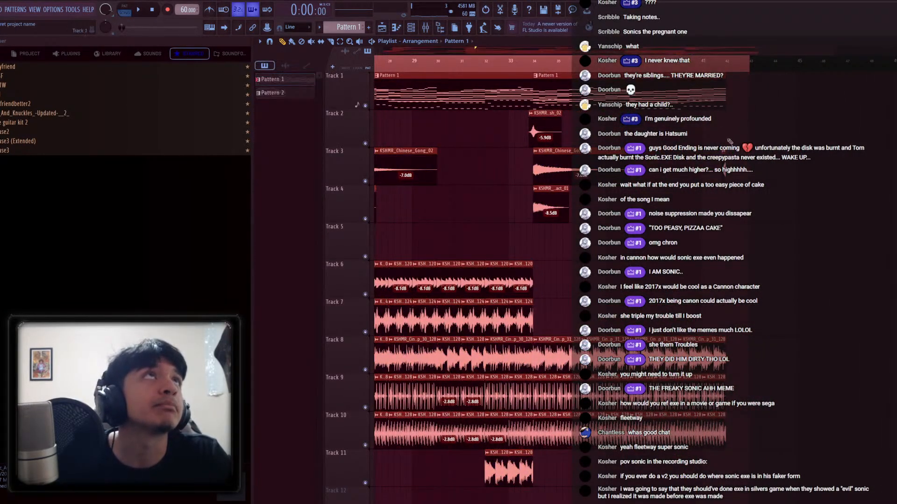
key(shift+Left)
key(space)
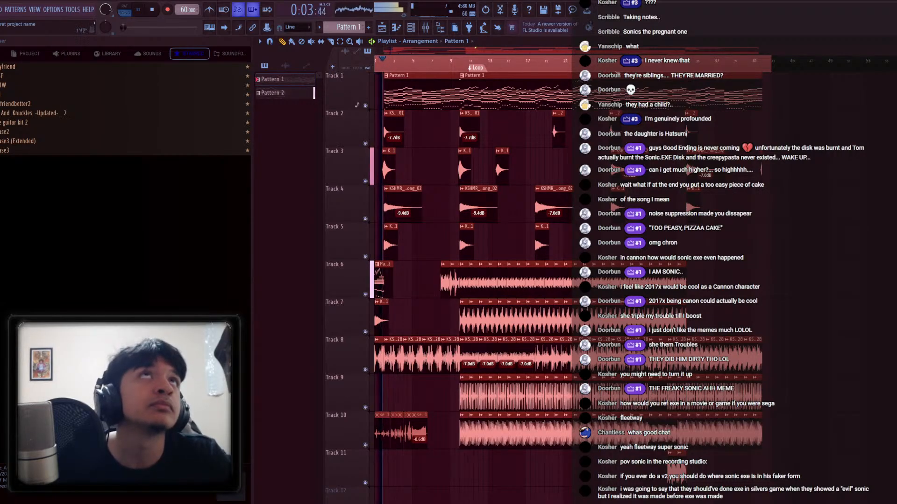
key(ctrl+d)
key(space)
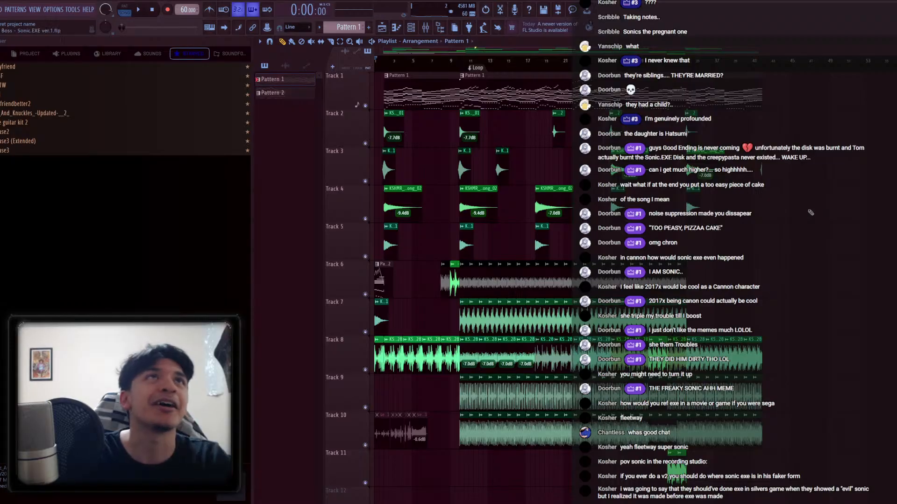
Sort the channel rack by name with the Kontakt instruments first, and play the song from the start
click(430, 28)
click(411, 27)
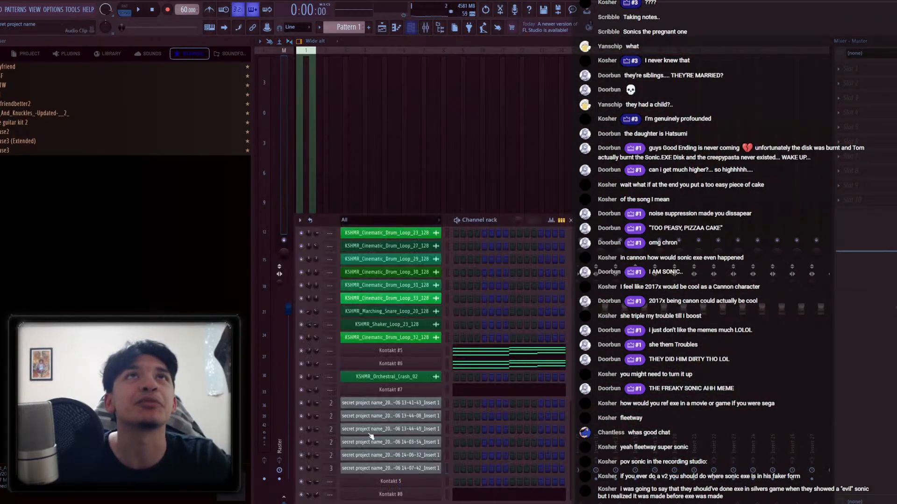
scroll(370, 494, up, 3)
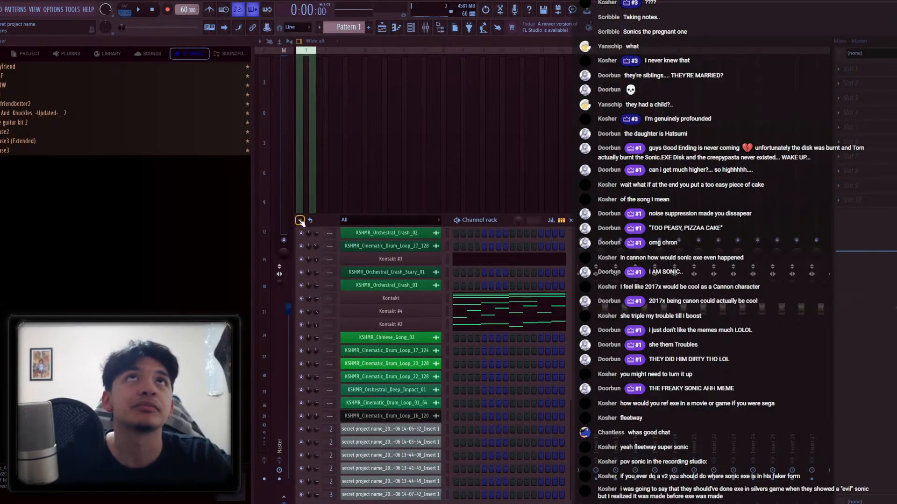
click(309, 287)
scroll(387, 336, up, 12)
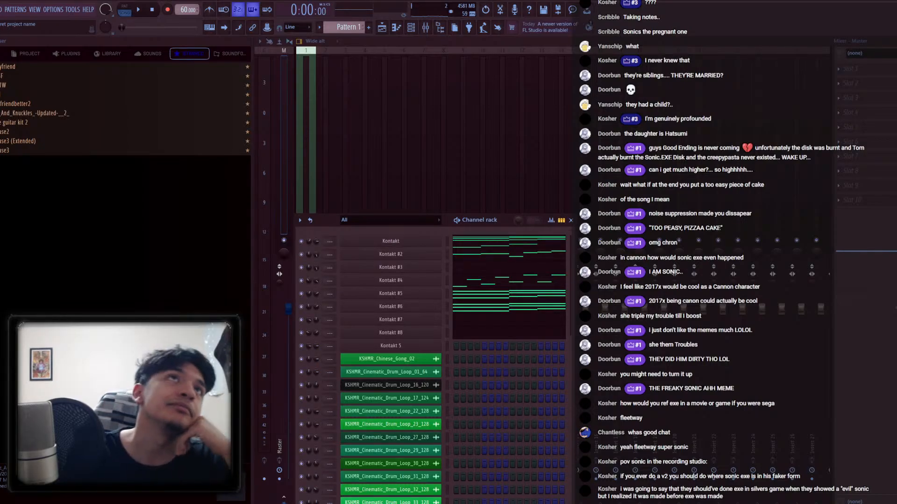
key(space)
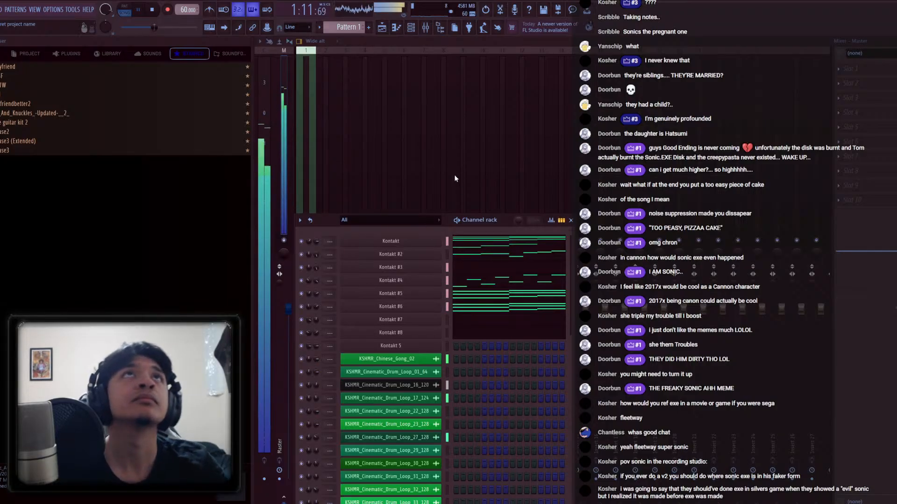
Move the Loop marker to the start of the second Pattern 1 clip and duplicate all clips from there after the arrangement's end
key(F5)
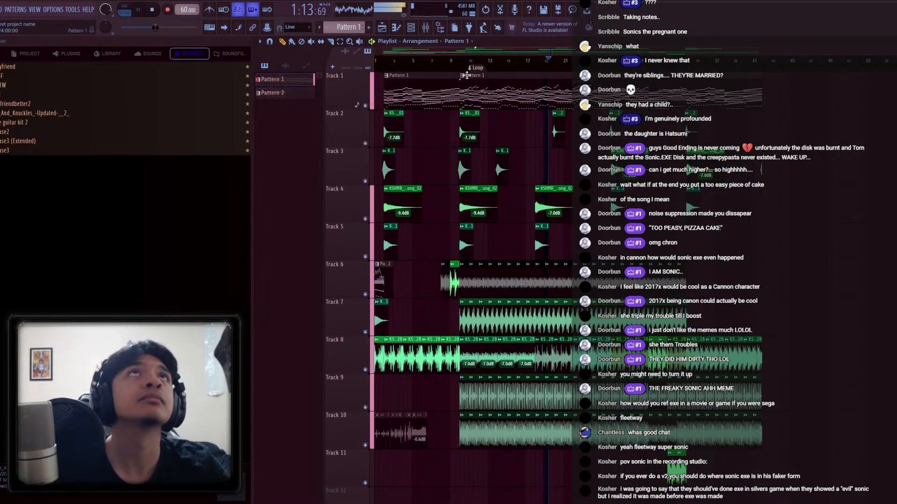
scroll(472, 87, up, 3)
scroll(476, 86, up, 3)
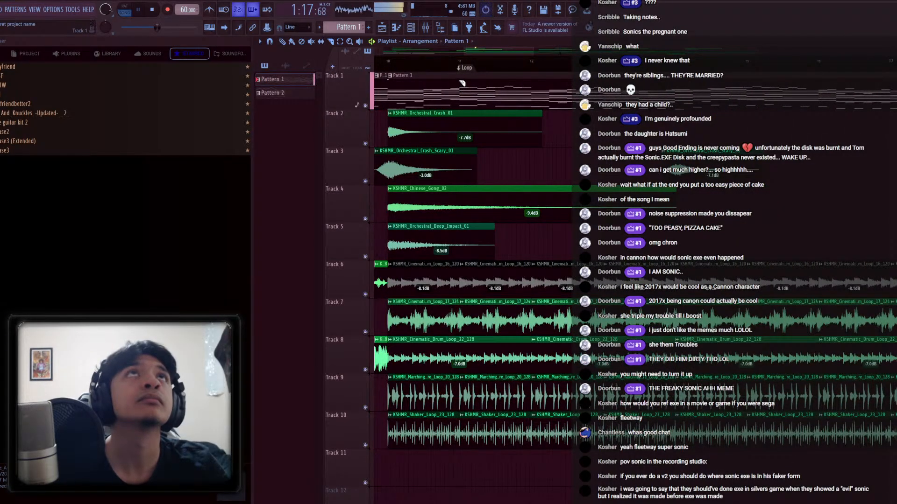
scroll(465, 87, down, 6)
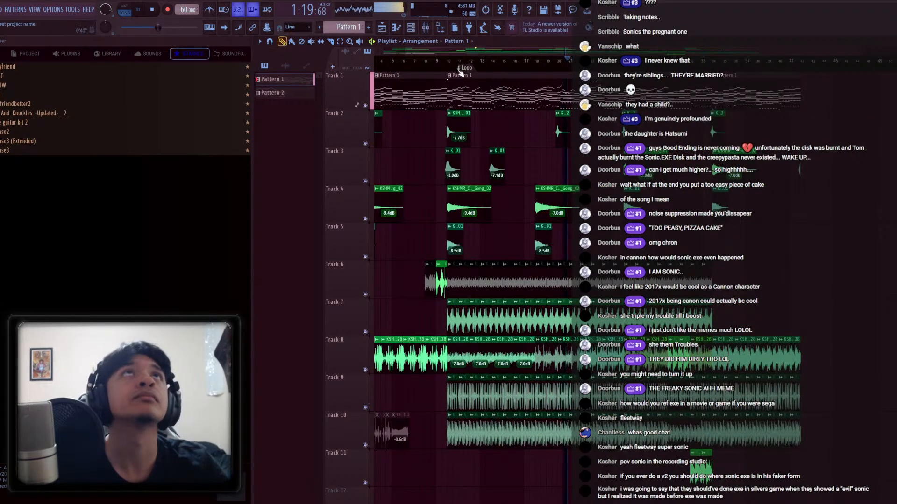
mouse_move(459, 68)
mouse_down()
mouse_move(447, 68)
mouse_move(457, 88)
mouse_move(683, 324)
mouse_move(686, 458)
mouse_up()
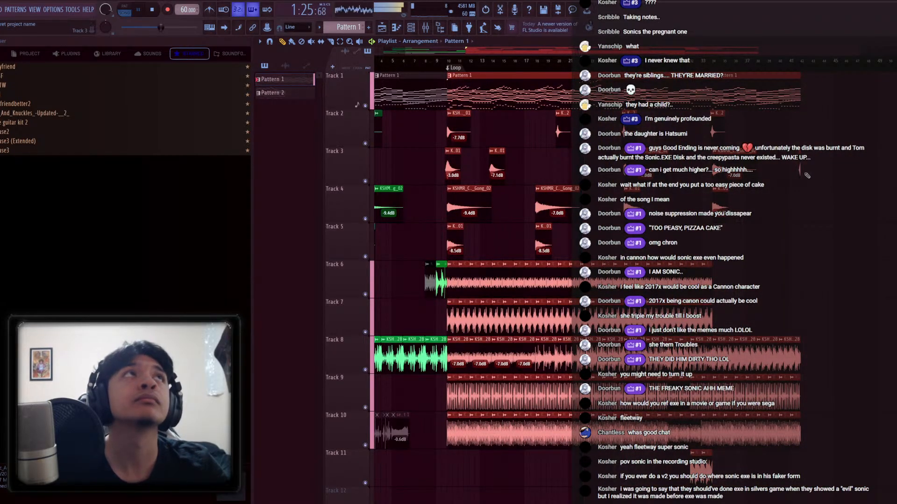
scroll(680, 186, up, 5)
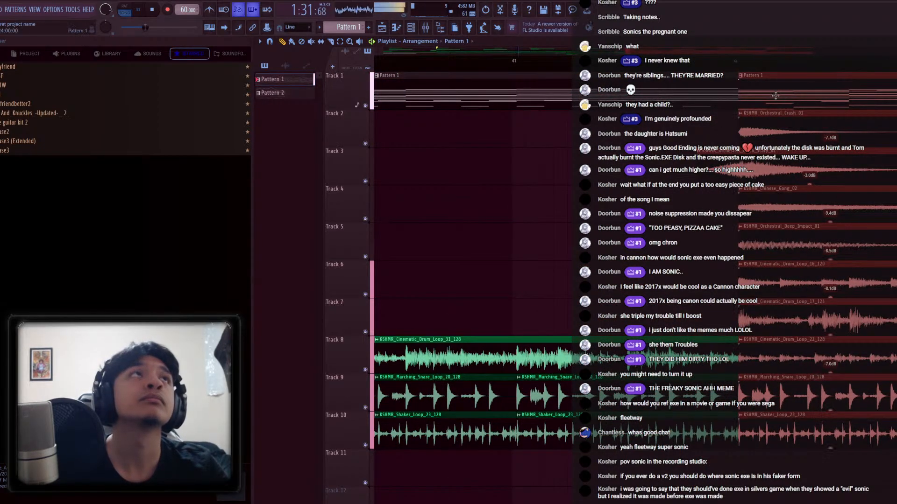
scroll(806, 95, up, 2)
click(699, 132)
scroll(334, 215, down, 3)
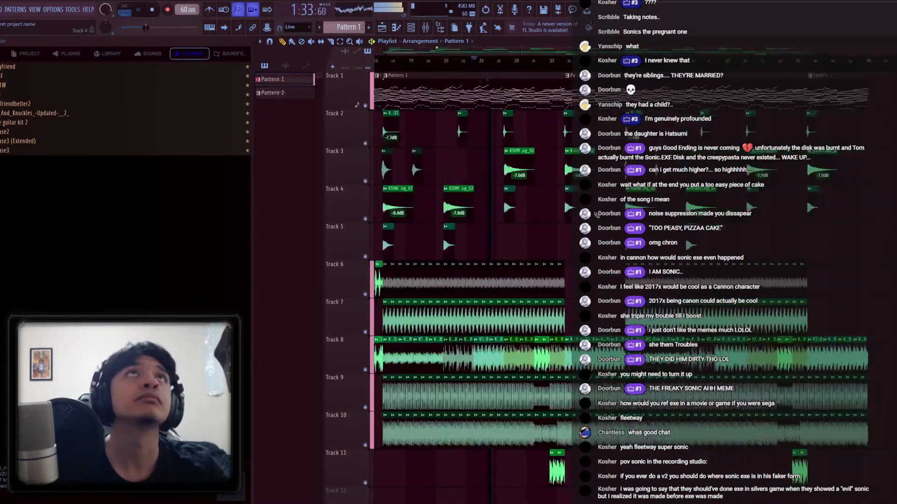
Nudge all playlist clips slightly later, just past bar 1, and check their alignment with the Loop marker at bar 10
scroll(334, 215, up, 2)
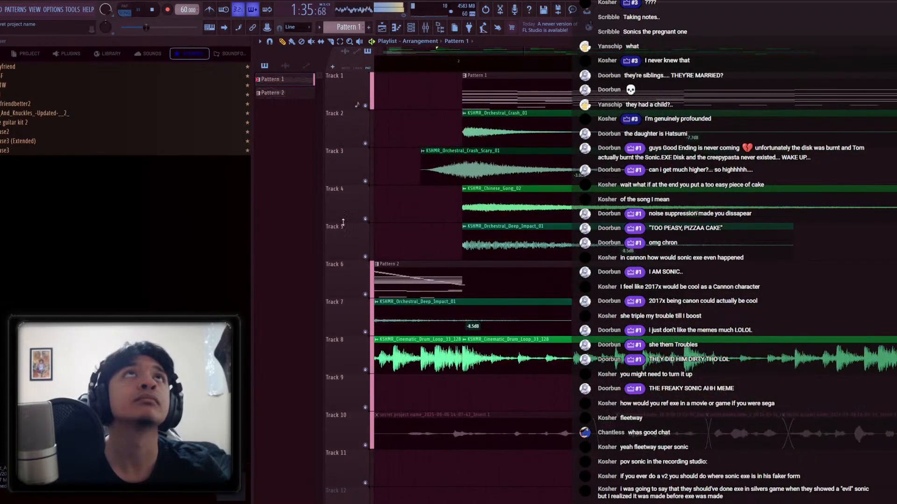
scroll(388, 208, up, 3)
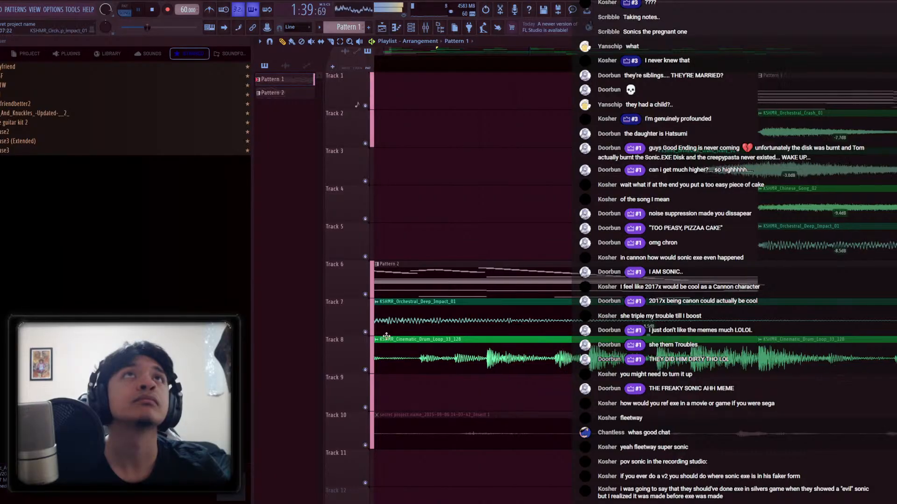
scroll(369, 274, up, 1)
scroll(374, 299, down, 1)
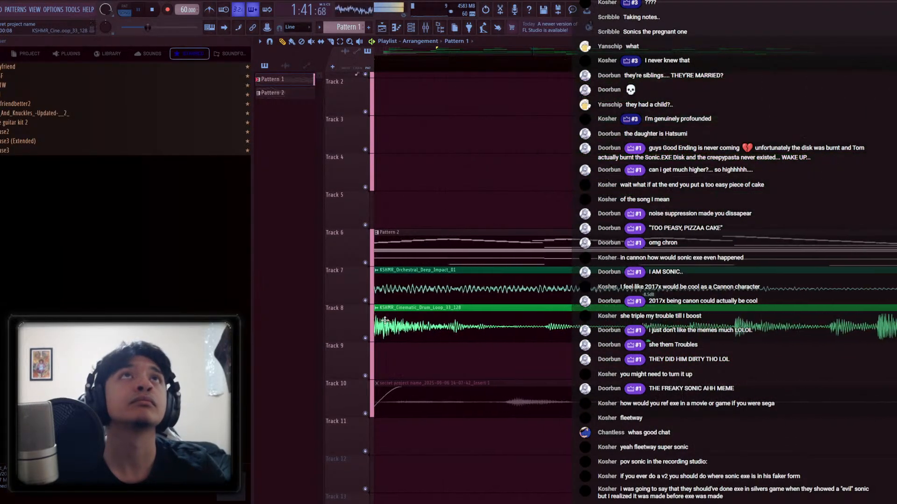
scroll(374, 326, up, 2)
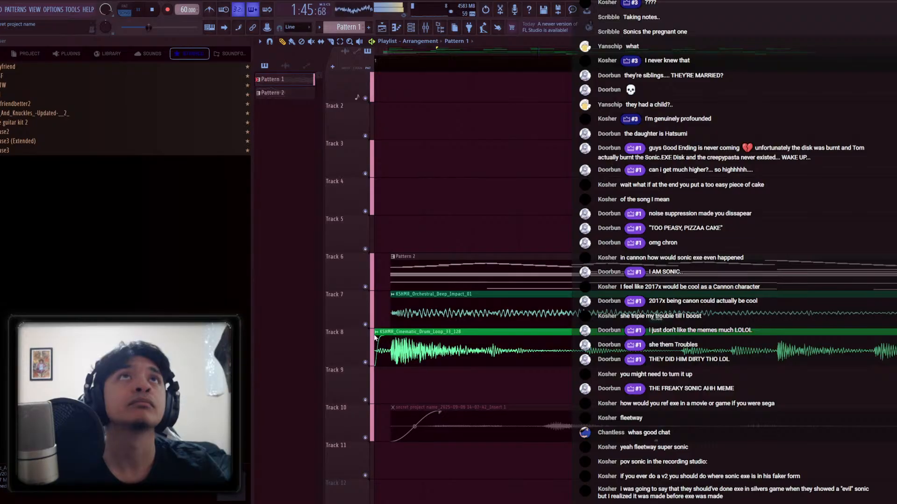
drag(376, 336, 406, 350)
key(ctrl+a)
scroll(409, 386, down, 6)
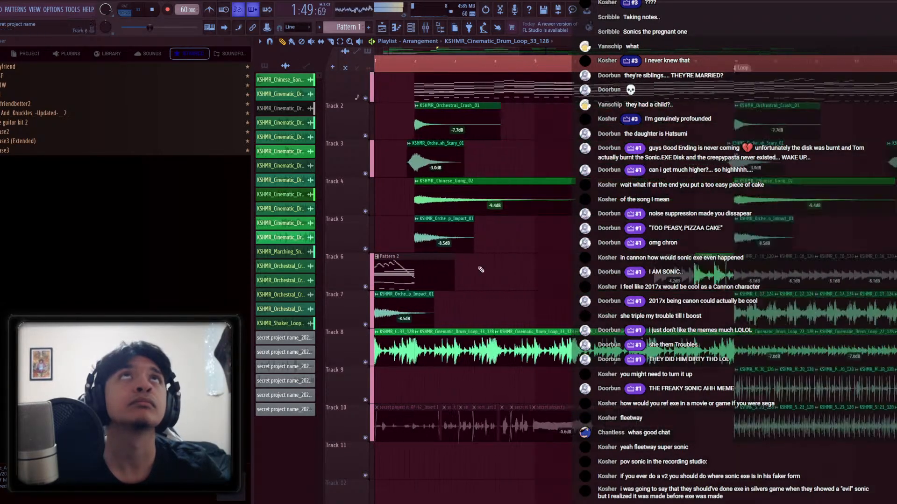
scroll(475, 166, down, 2)
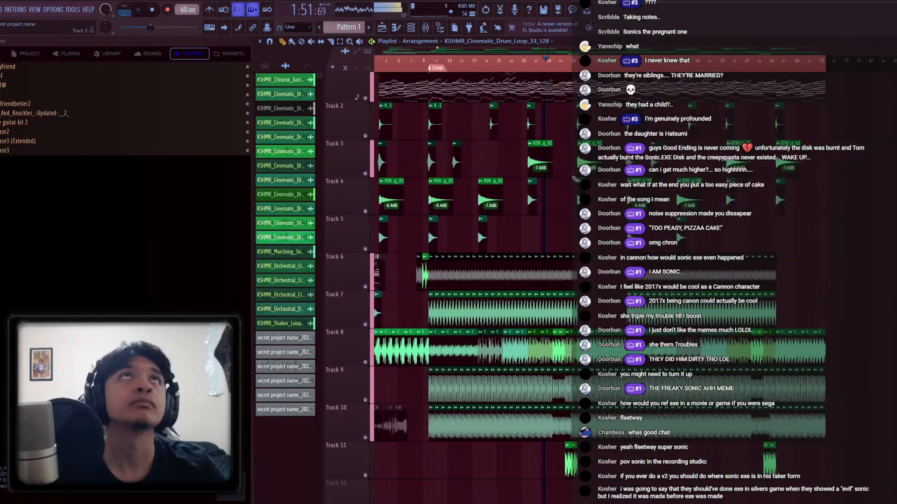
scroll(479, 93, up, 5)
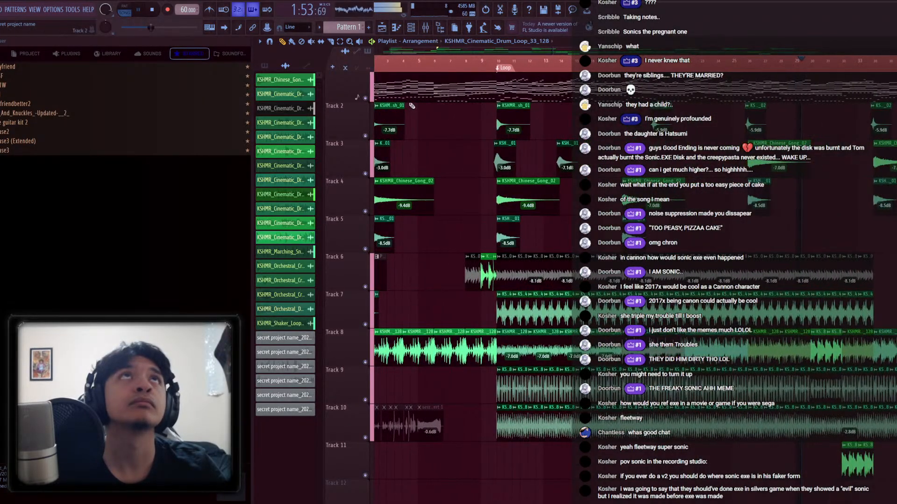
click(468, 68)
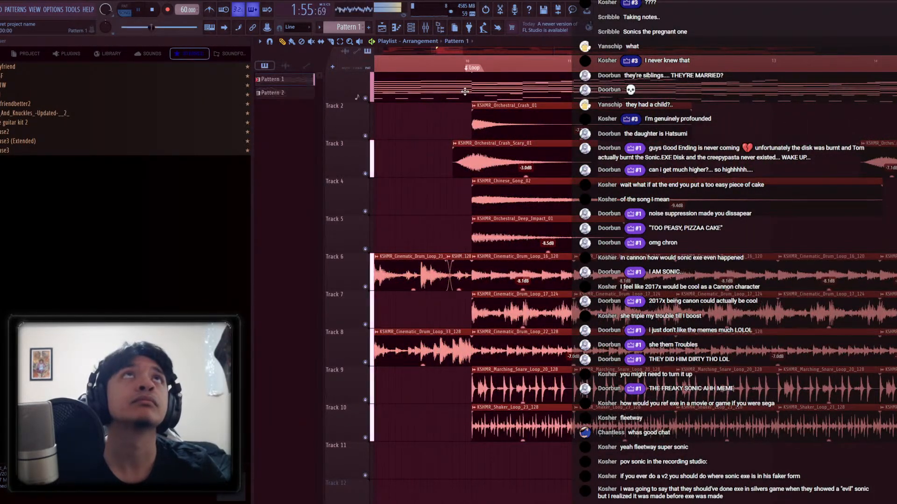
scroll(467, 68, down, 4)
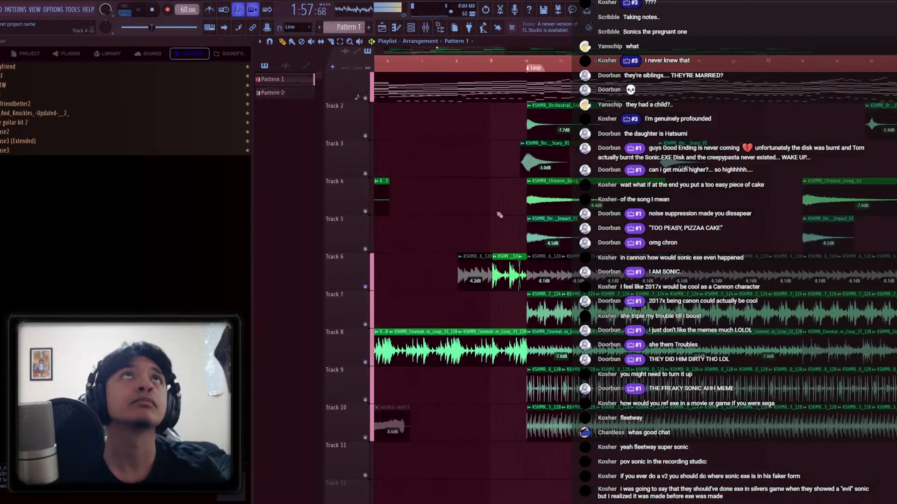
Extend the start of the first Track 8 drum loop clip back to bar 1 with a short fade-in, and stop playback
scroll(354, 316, down, 1)
scroll(354, 317, up, 3)
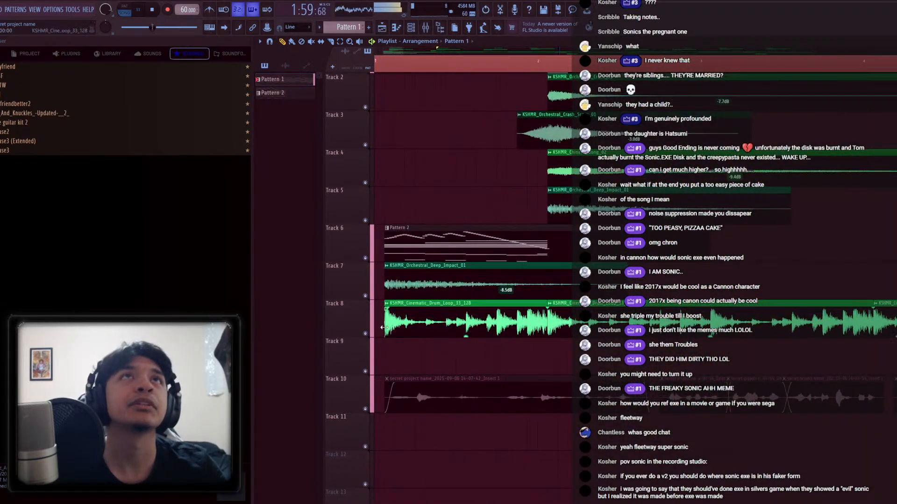
click(383, 311)
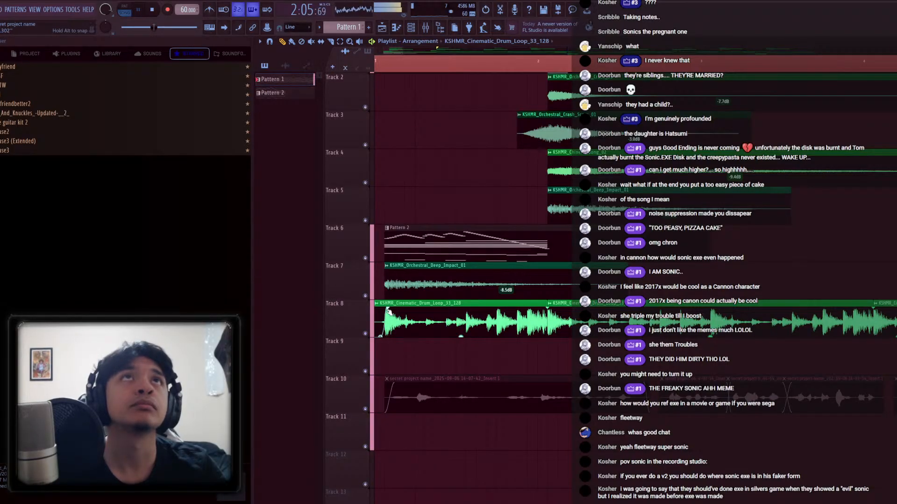
scroll(390, 312, up, 3)
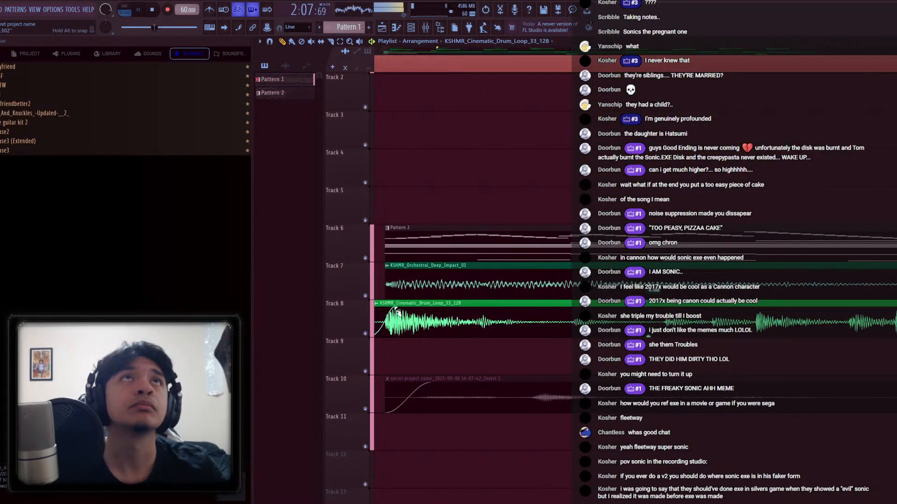
scroll(397, 312, down, 5)
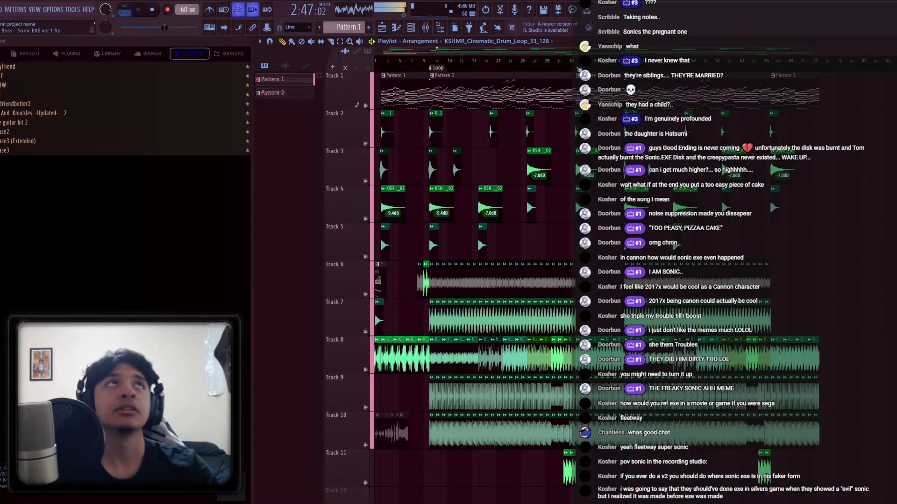
key(space)
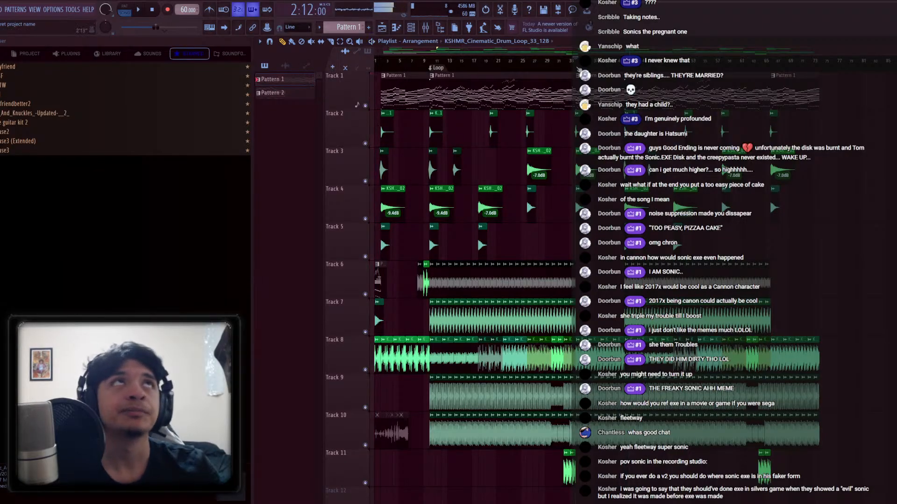
Add Ozone 11 to the Master mixer track and load three reference tracks, including 2-38 Perfect CHAOS Revival!.wav
click(423, 32)
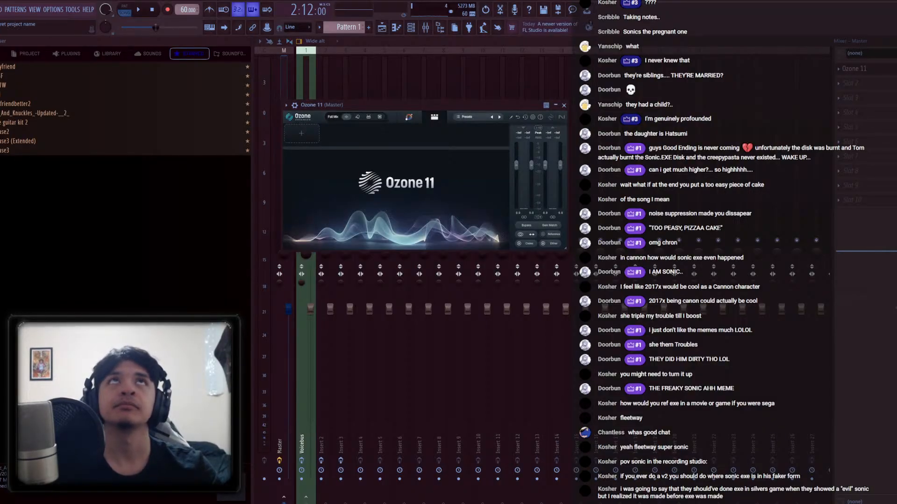
click(553, 234)
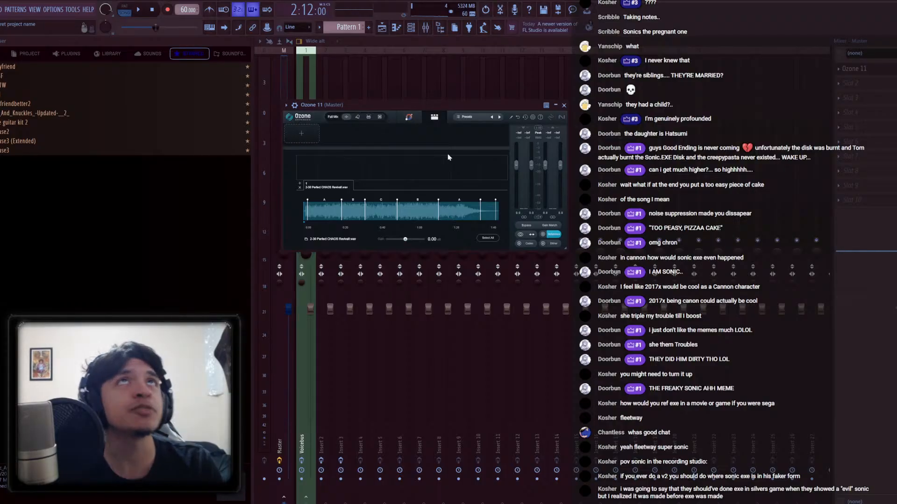
click(551, 235)
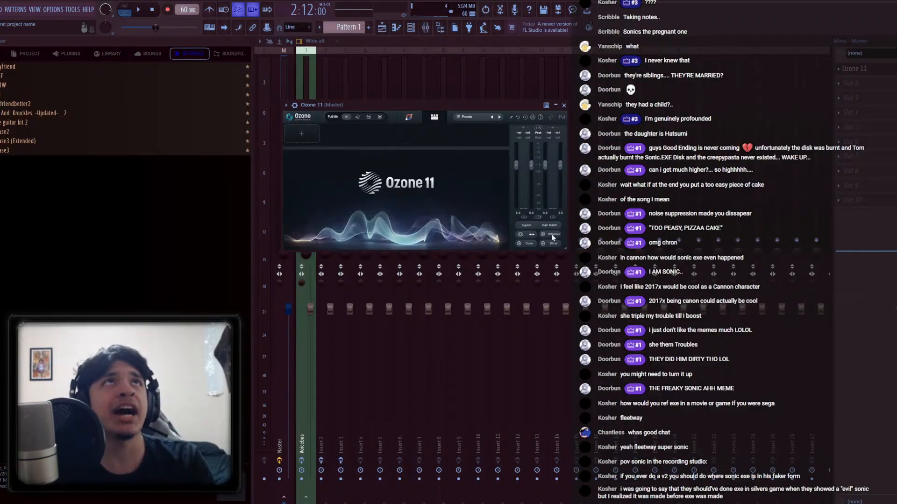
click(552, 235)
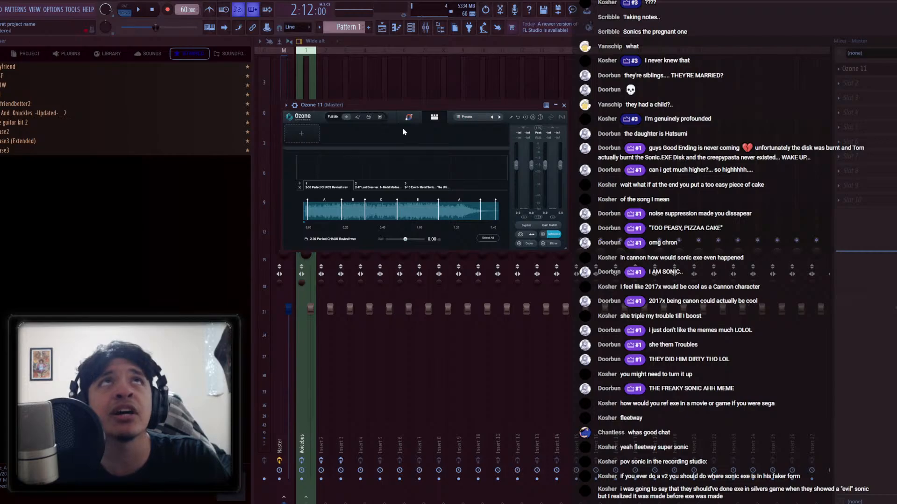
Run Ozone 11's mastering assistant on the Master while playing the arrangement from the Loop marker
click(410, 117)
click(382, 28)
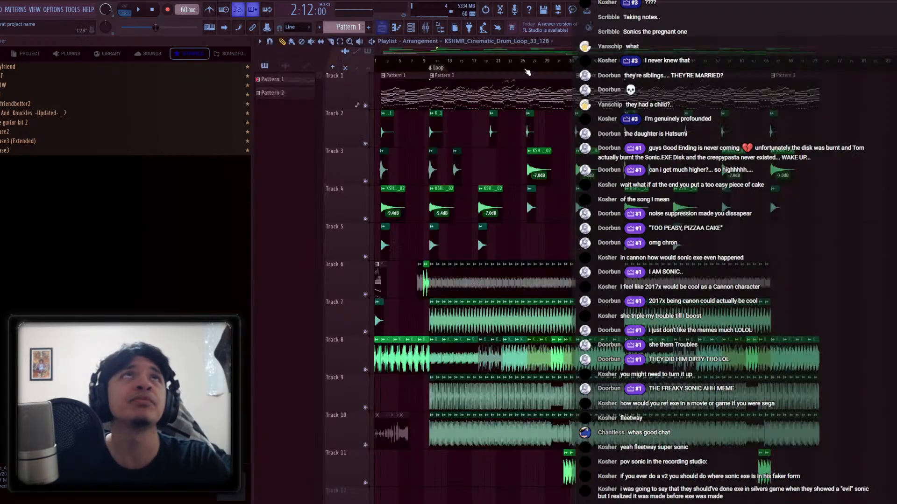
click(447, 69)
key(space)
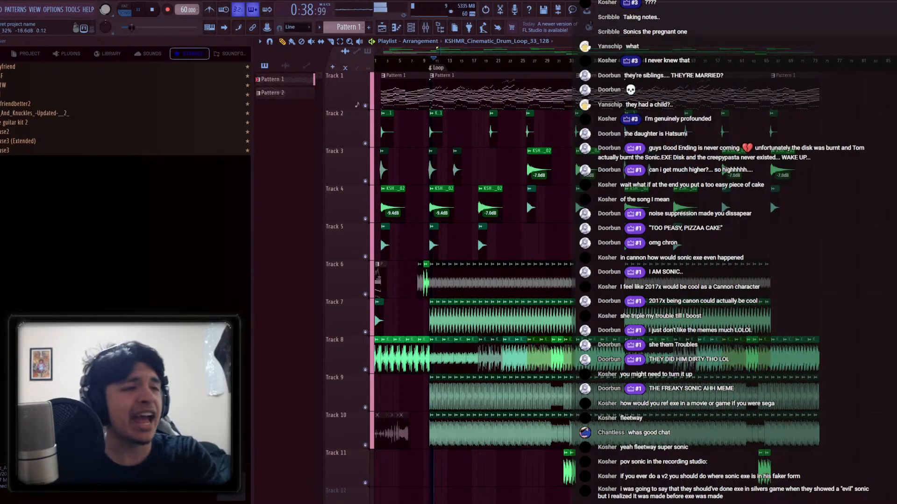
key(Tab)
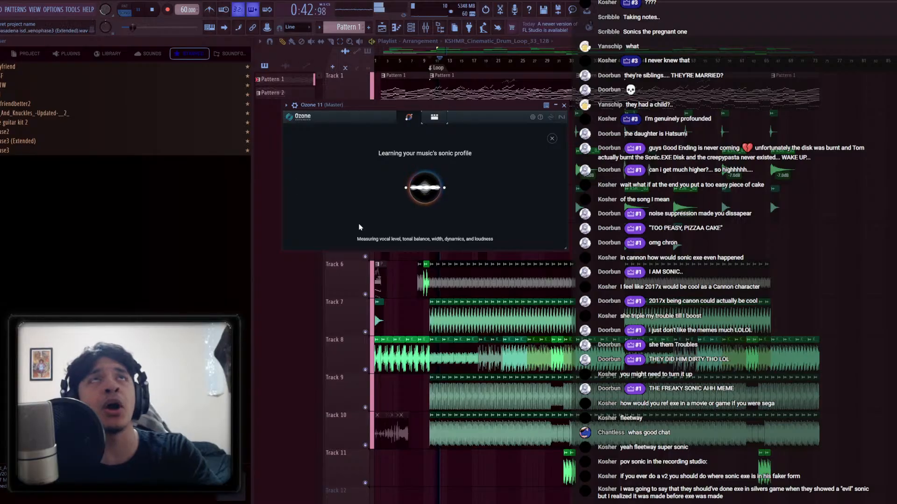
key(Escape)
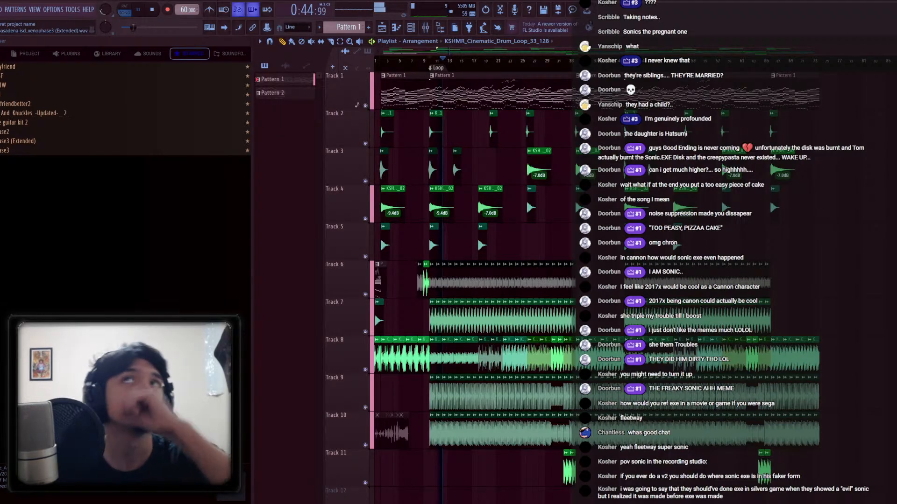
key(Tab)
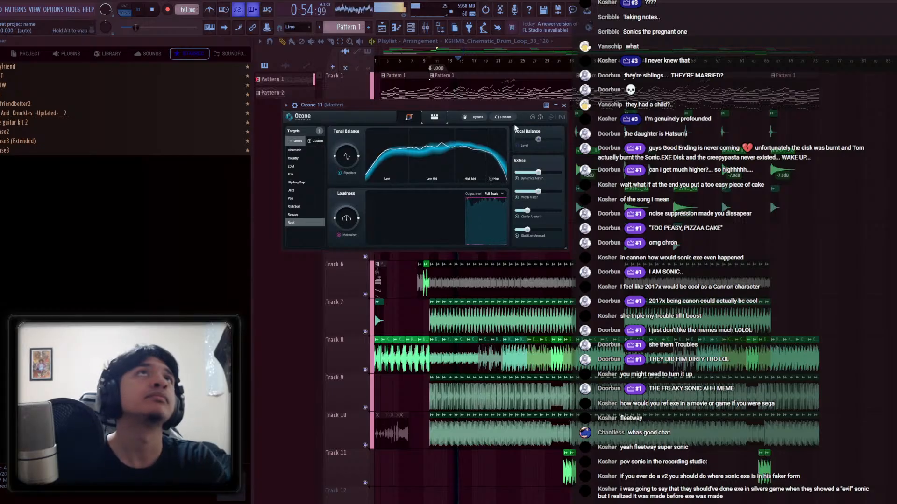
Raise the Extras amounts in Ozone 11, adjust the Loudness, and set the Equalizer amount to 145.60%
drag(515, 105, 547, 304)
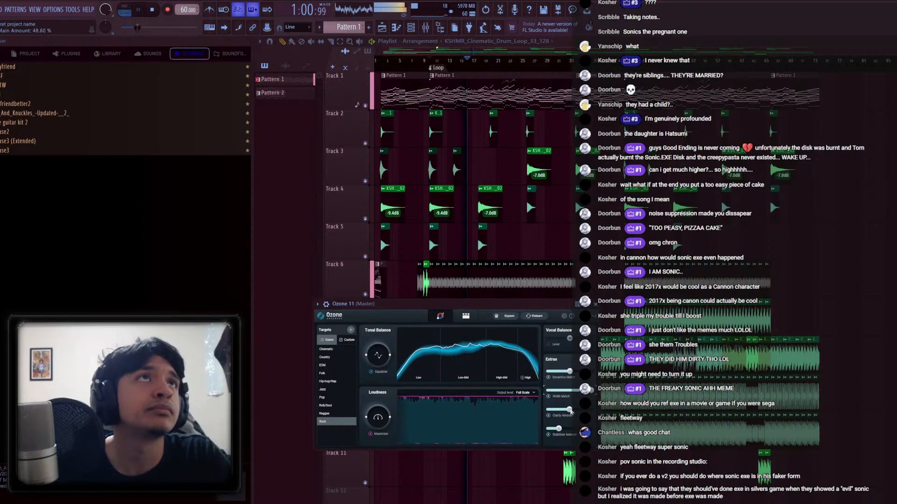
drag(565, 411, 572, 433)
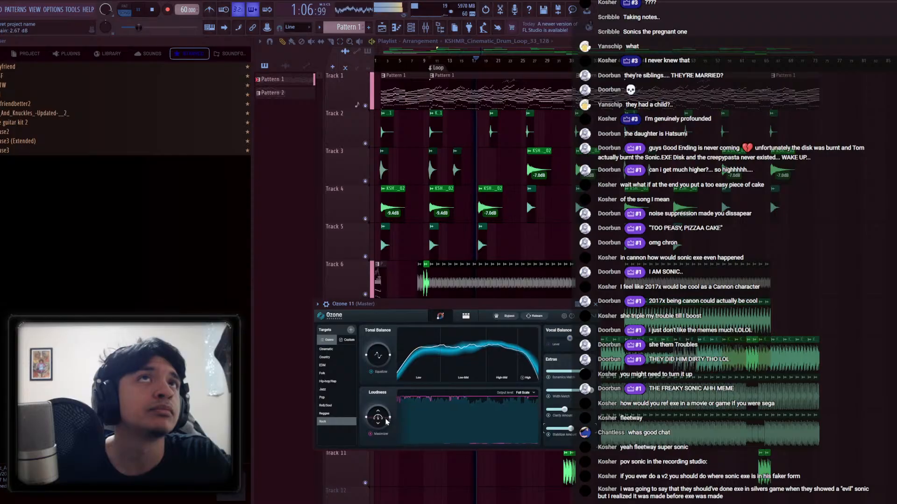
scroll(381, 331, up, 2)
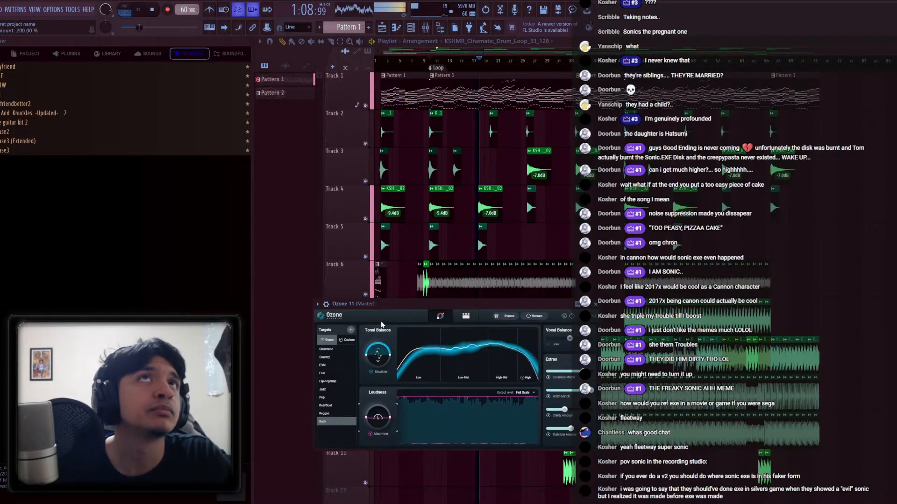
scroll(381, 334, down, 7)
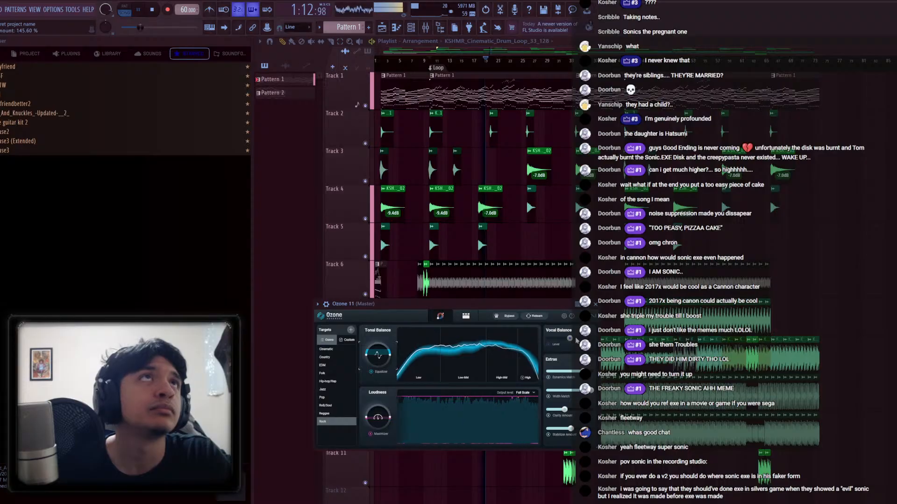
Add Fruity Parametric EQ 2 after Ozone 11 on the Master and load the 30Hz + 18kHz cut preset
click(425, 27)
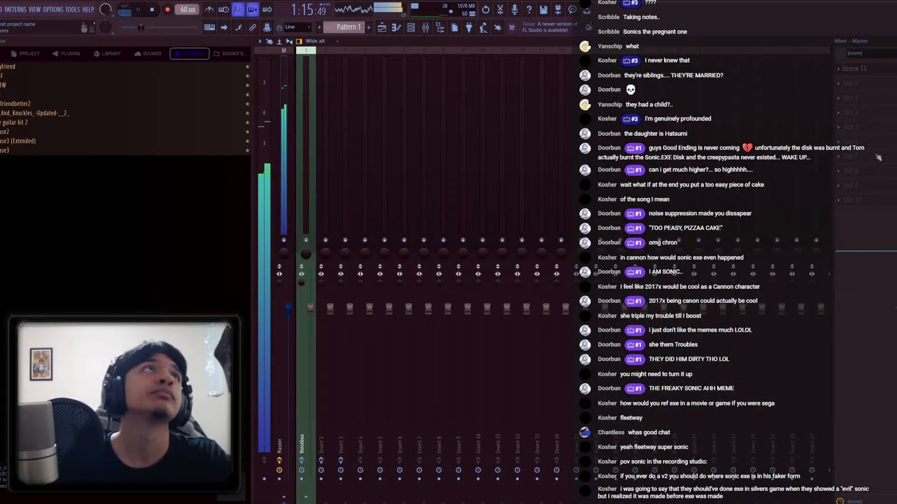
click(356, 299)
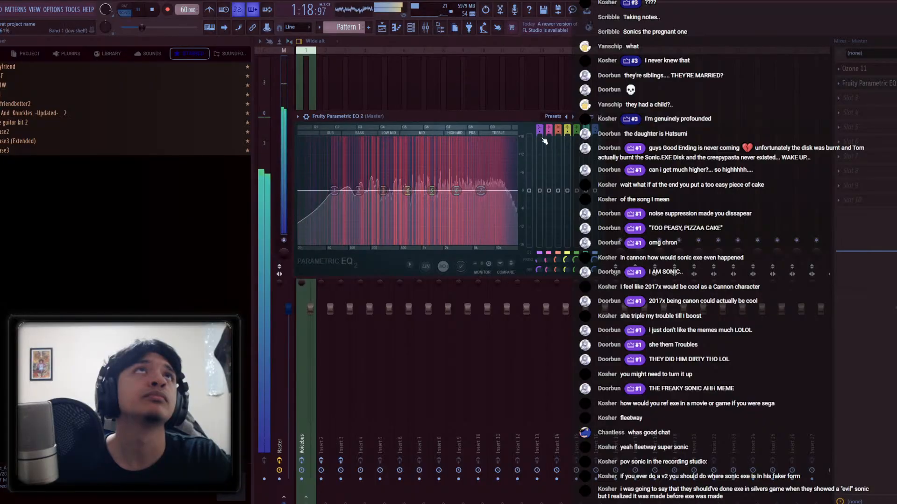
click(553, 116)
click(550, 146)
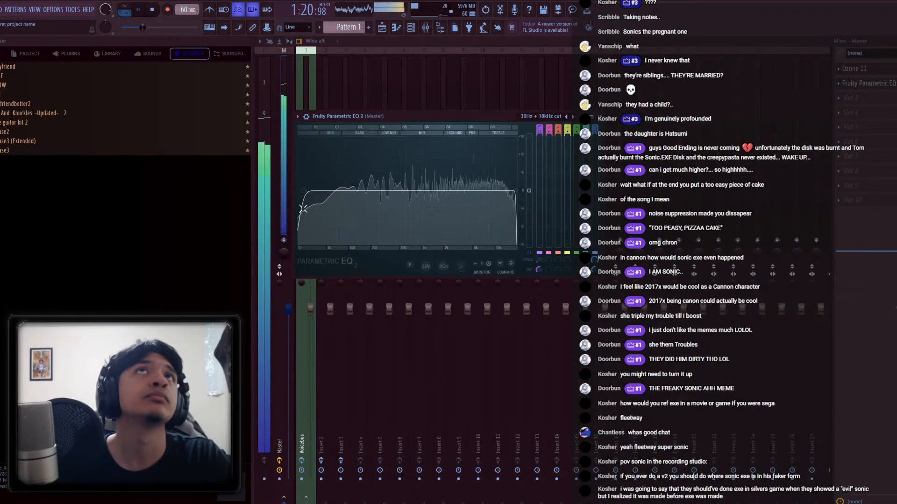
Reshape the EQ's low and high cuts, giving the high cut a gentler slope and shifting both cutoffs slightly inward
scroll(518, 199, down, 2)
drag(517, 199, 514, 194)
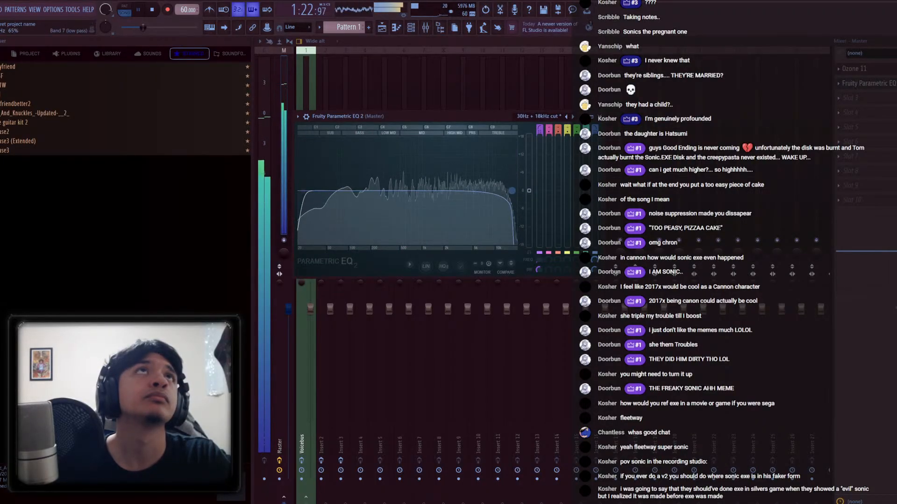
scroll(515, 194, up, 2)
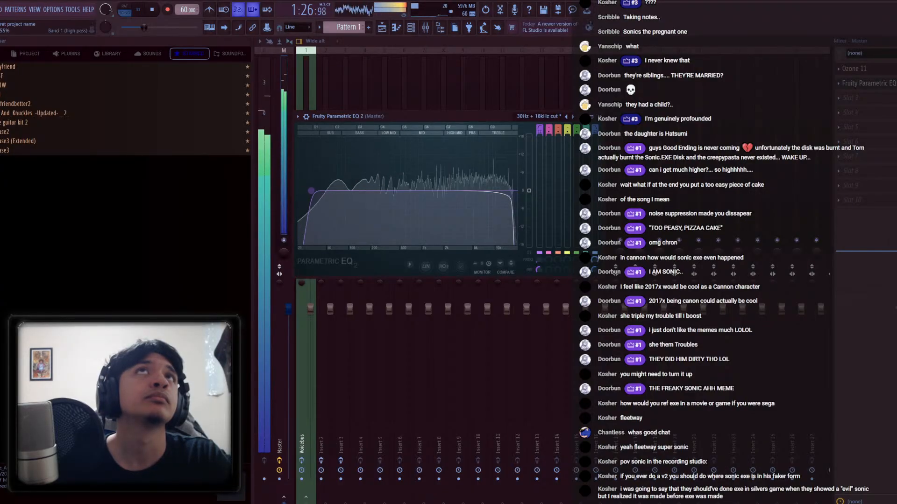
drag(308, 192, 312, 192)
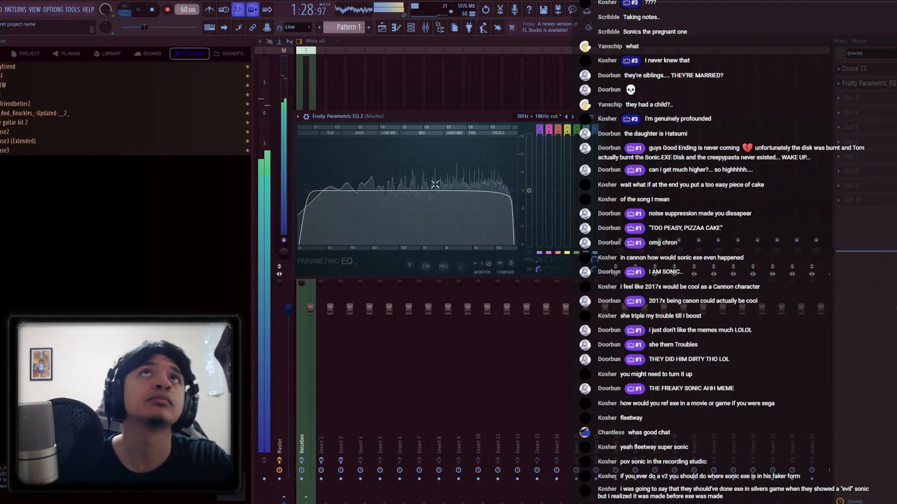
Lower the Loudness amount in Ozone 11 on the Master and set the Clarity amount to 100%
click(866, 83)
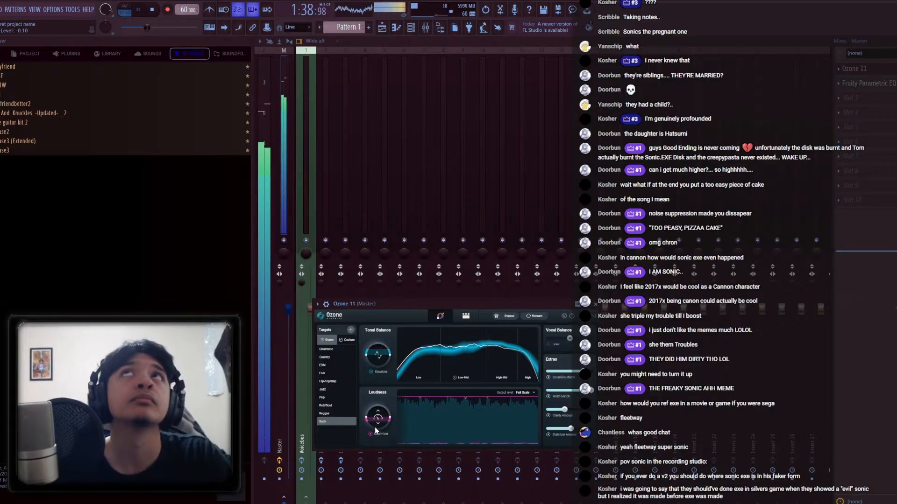
drag(375, 427, 375, 432)
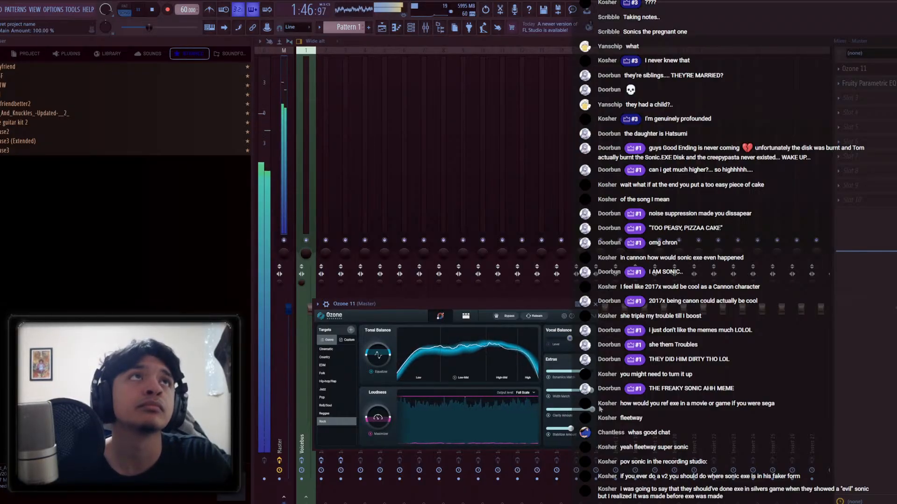
Lower the Clarity amount in Ozone 11 on the Master and raise the Stabilizer amount slightly
drag(565, 410, 559, 410)
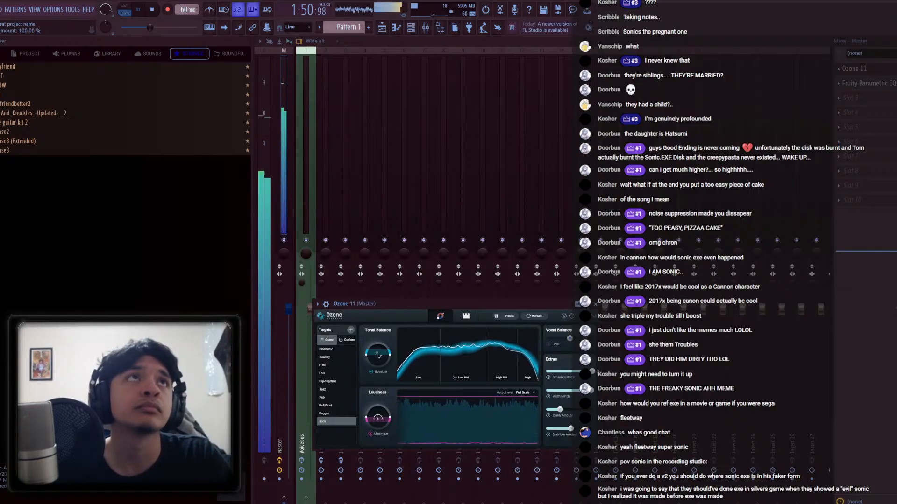
click(574, 429)
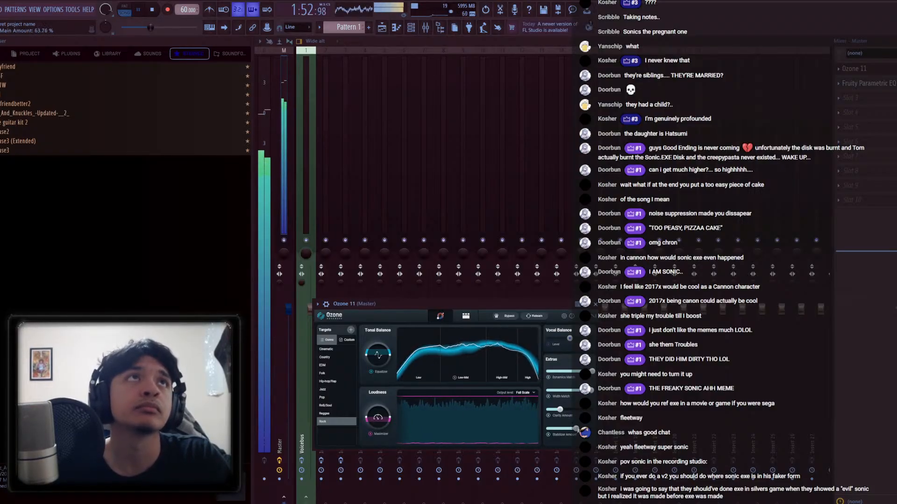
drag(576, 428, 581, 429)
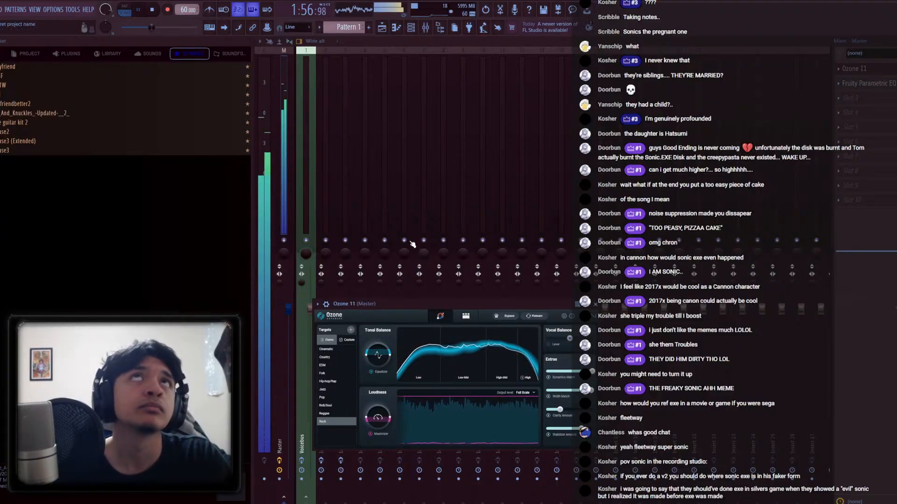
Set the panning of the KSHMR_Shaker_Loop_23_128 clip on Track 10 of the playlist to 35% right
key(F5)
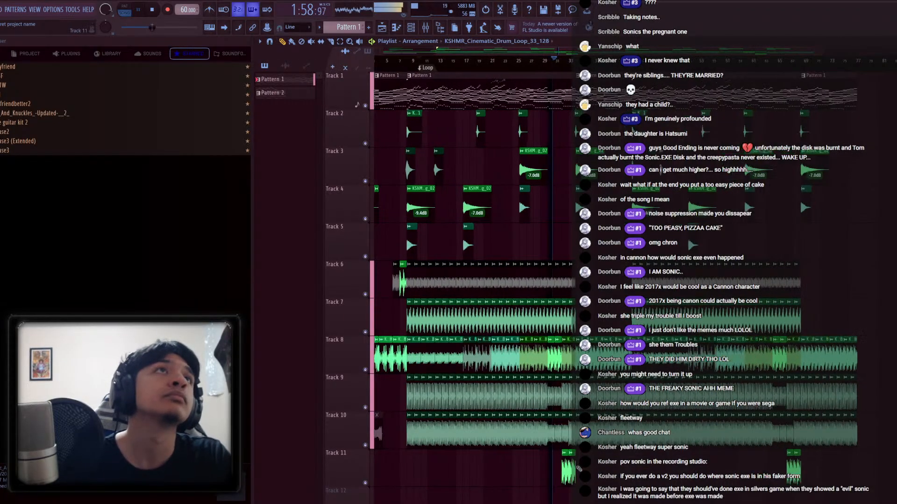
scroll(541, 439, down, 3)
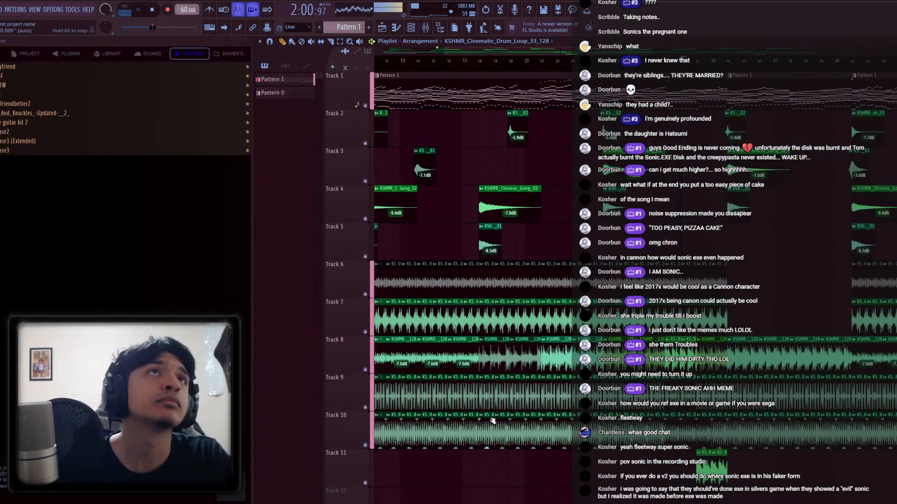
double_click(493, 422)
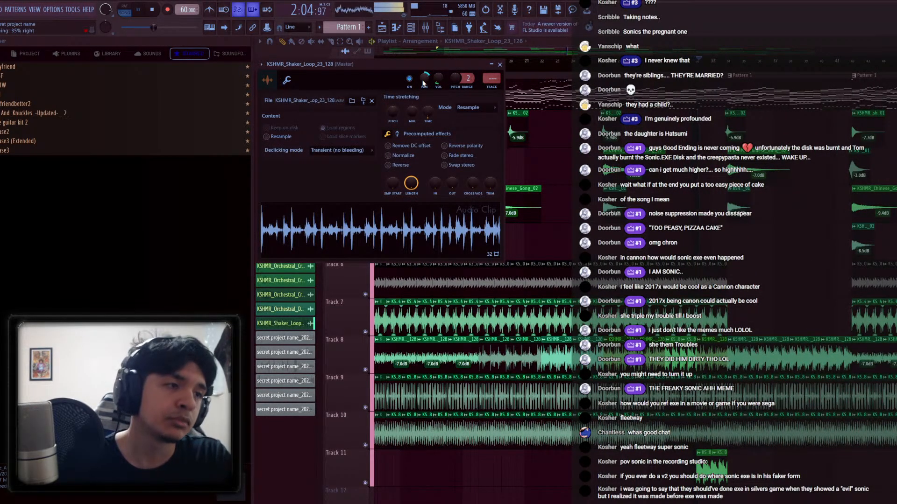
click(500, 65)
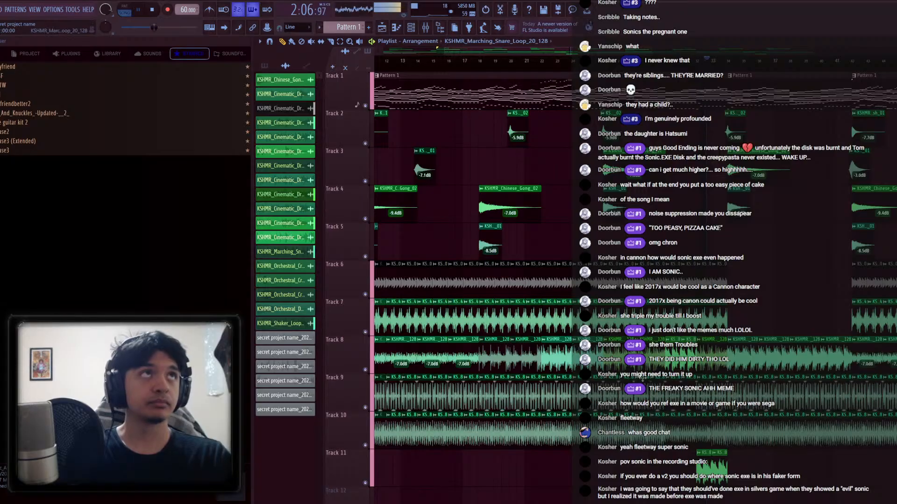
Set the volume of the KSHMR_Marching_Snare_Loop_20_128 clip on Track 8 to 59% and stop the song playback
double_click(547, 357)
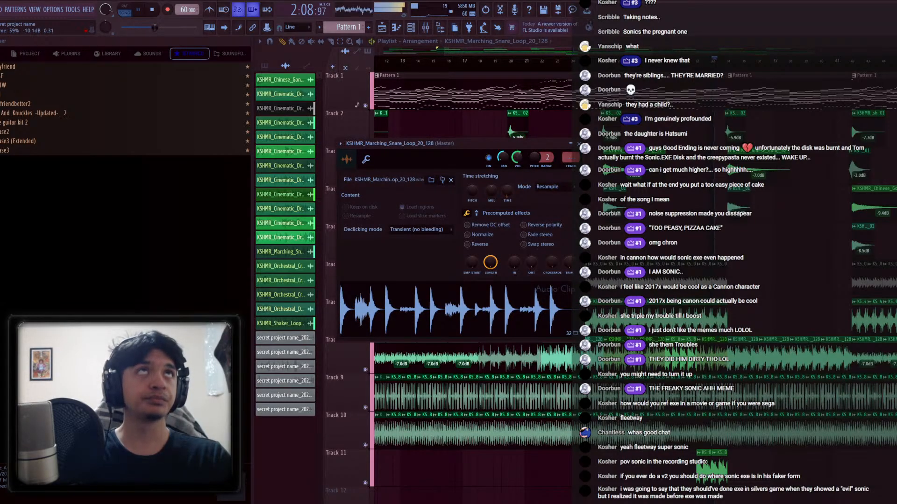
key(Escape)
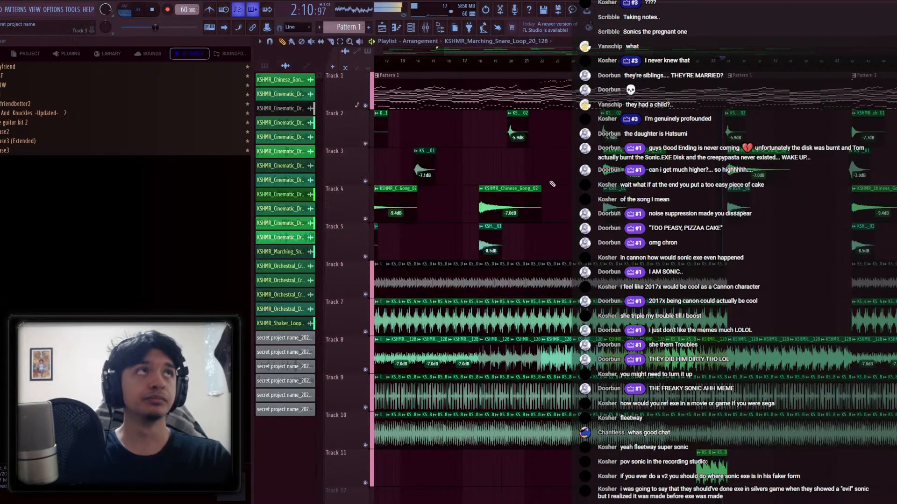
scroll(579, 215, down, 4)
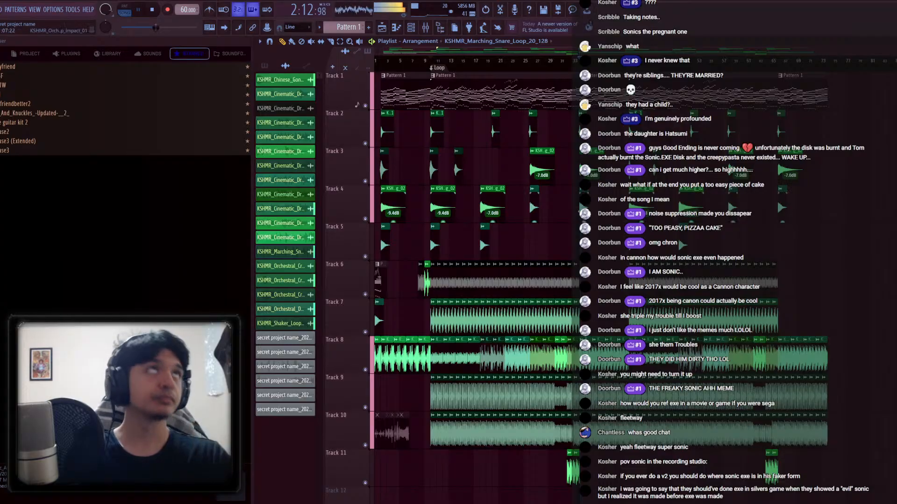
key(space)
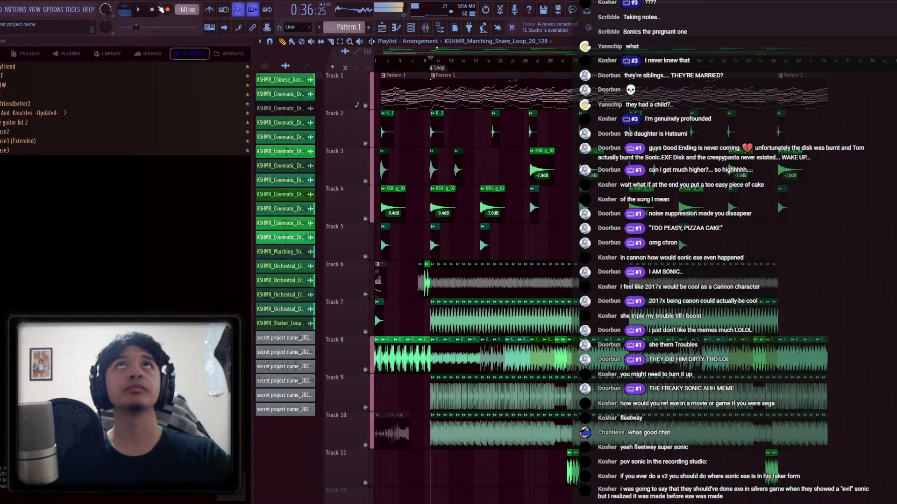